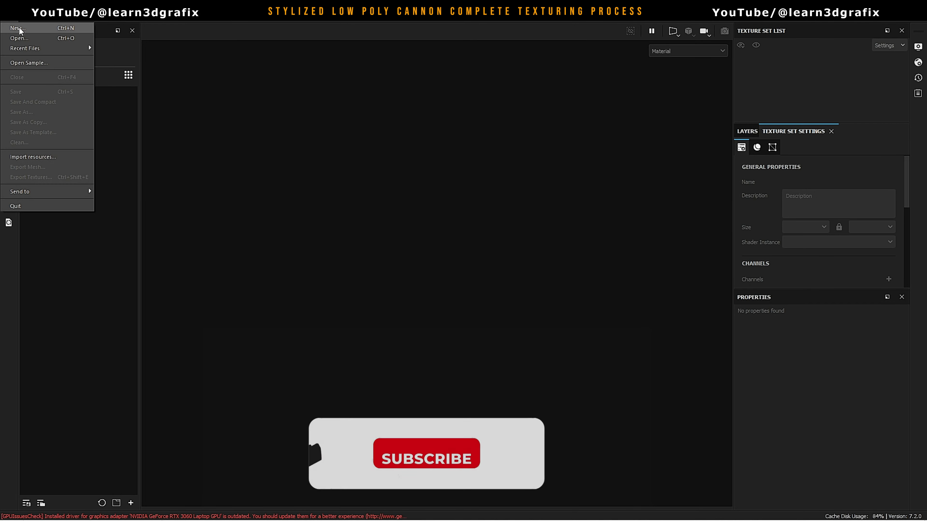
Create a new 2048-resolution project using the mesh Stylized Cannon_lowpoly_SP.obj
{"action": "left_click", "coordinate": [19, 28]}
{"action": "left_click", "coordinate": [414, 160]}
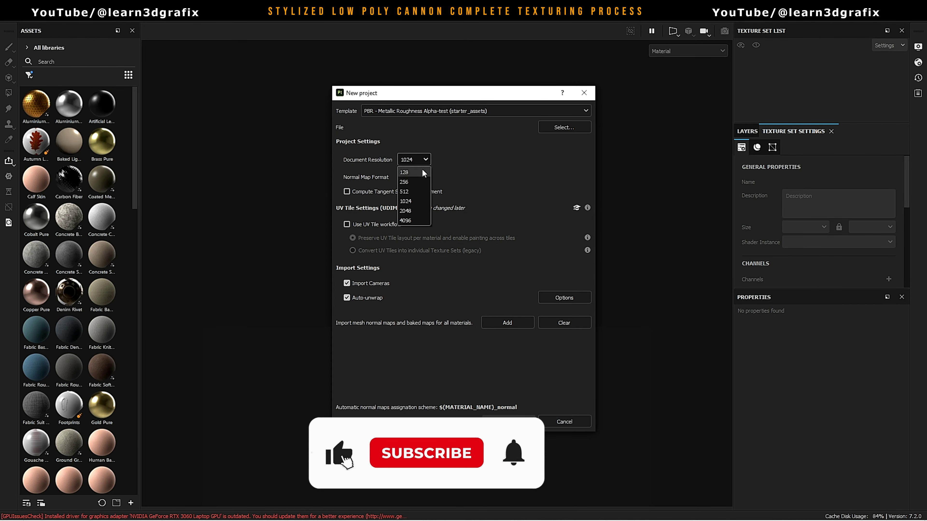
{"action": "left_click", "coordinate": [416, 205]}
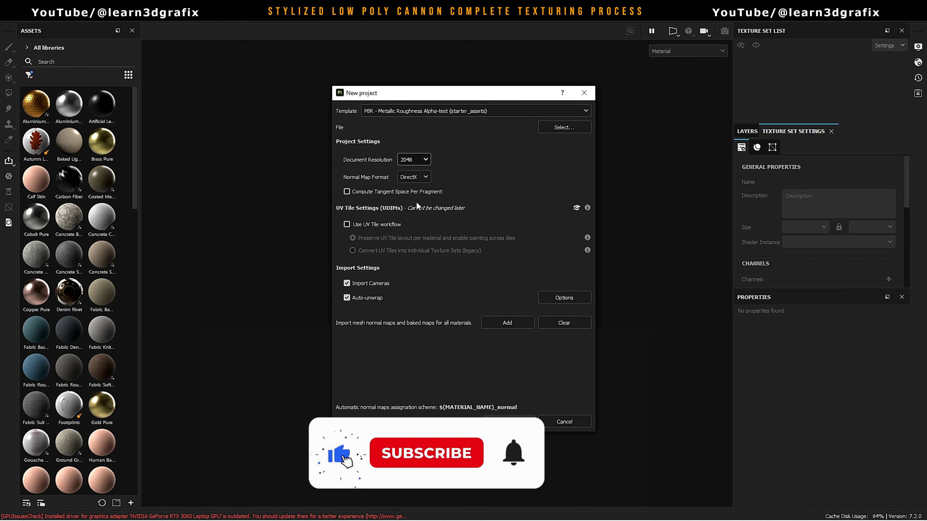
{"action": "left_click", "coordinate": [564, 127]}
{"action": "left_click", "coordinate": [577, 189]}
{"action": "left_click", "coordinate": [712, 345]}
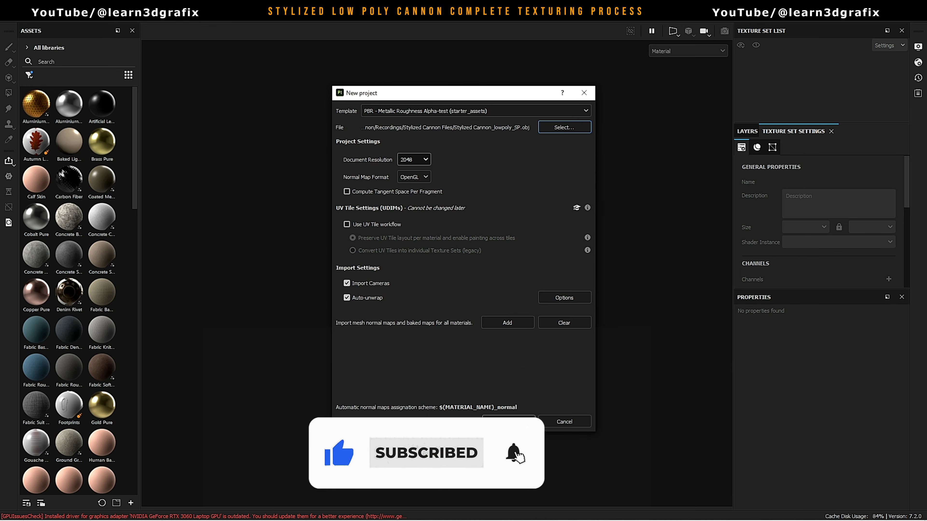
{"action": "left_click", "coordinate": [508, 421]}
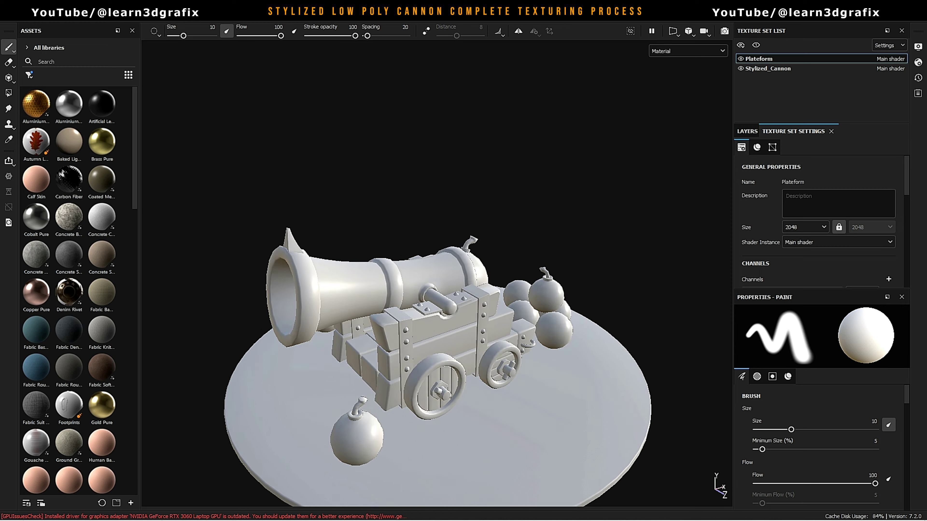
Lower the Display Settings camera field of view to 25 and orbit to check the cannon
{"action": "left_click", "coordinate": [918, 46]}
{"action": "scroll", "coordinate": [854, 132], "scroll_direction": "down", "scroll_amount": 2}
{"action": "scroll", "coordinate": [853, 131], "scroll_direction": "down", "scroll_amount": 2}
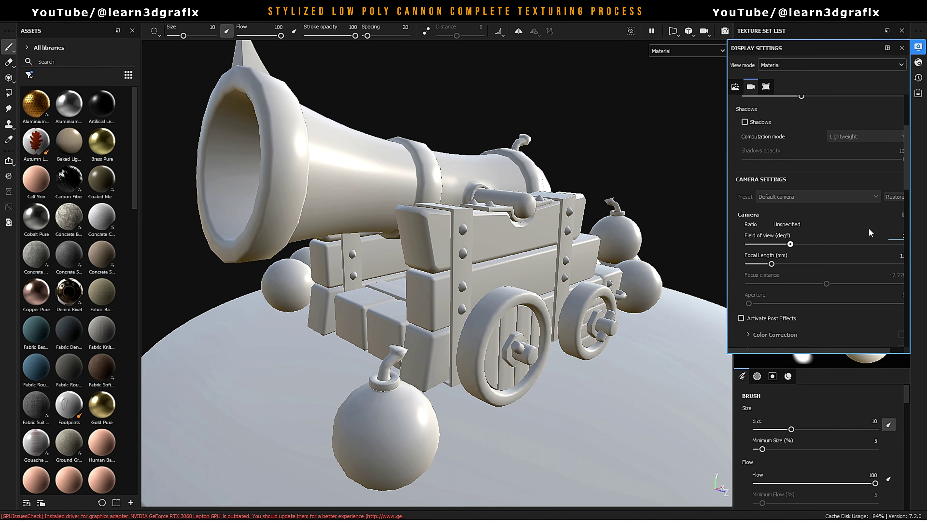
{"action": "key", "text": "Return"}
{"action": "scroll", "coordinate": [547, 212], "scroll_direction": "down", "scroll_amount": 3}
{"action": "scroll", "coordinate": [507, 221], "scroll_direction": "up", "scroll_amount": 1}
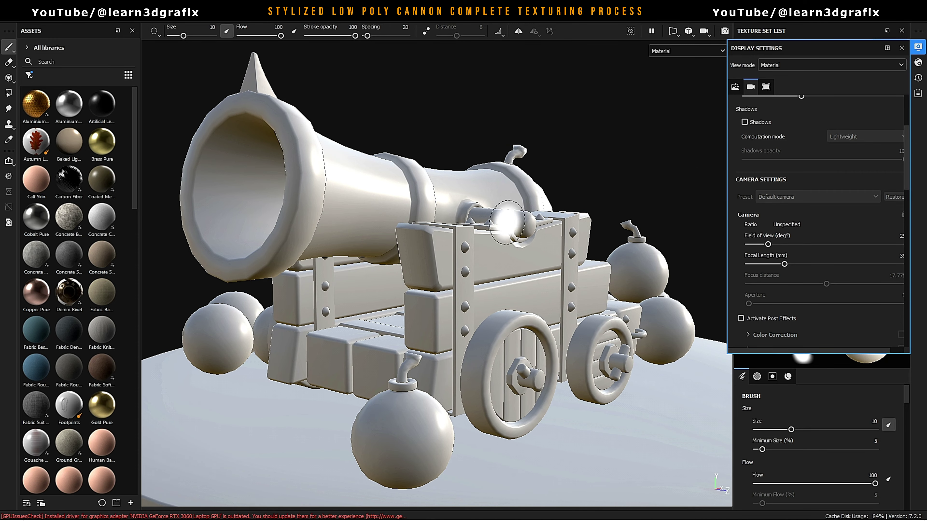
{"action": "left_click_drag", "start_coordinate": [507, 221], "coordinate": [497, 210], "text": "alt"}
{"action": "left_click", "coordinate": [902, 47]}
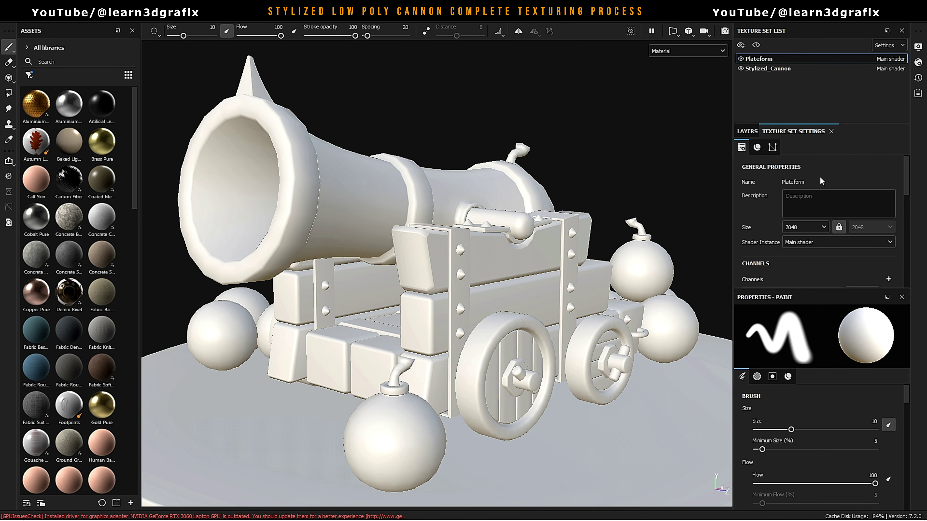
{"action": "left_click", "coordinate": [805, 131]}
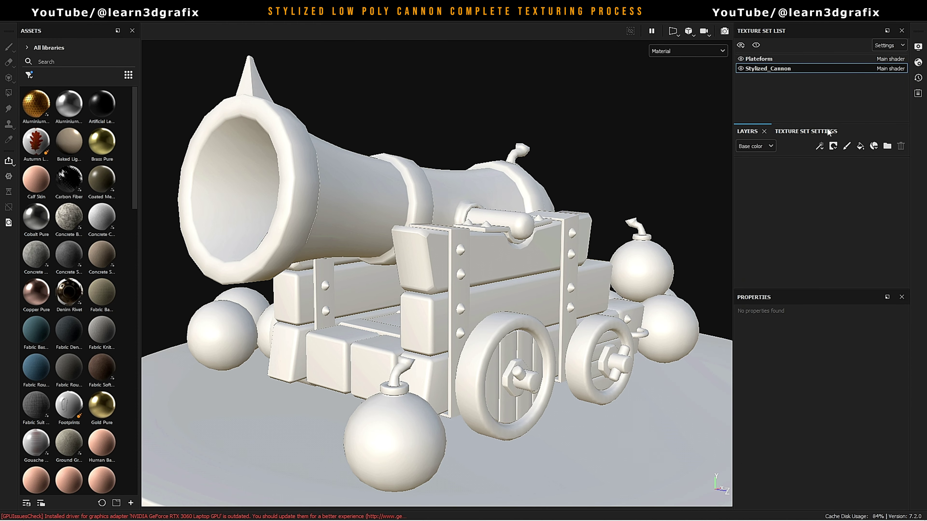
Set the mesh-map bake output size to 2048 and load the high-poly cannon mesh
{"action": "scroll", "coordinate": [821, 219], "scroll_direction": "down", "scroll_amount": 10}
{"action": "left_click", "coordinate": [886, 250]}
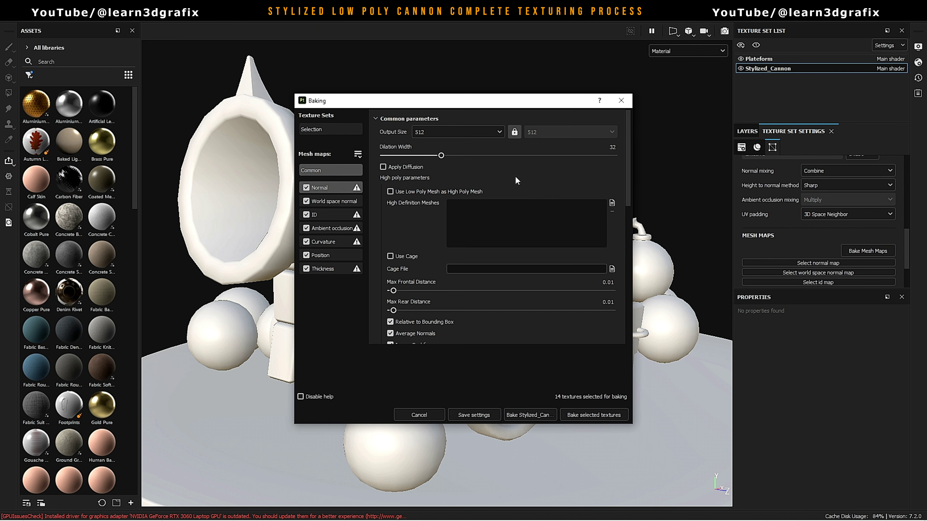
{"action": "left_click", "coordinate": [441, 132]}
{"action": "left_click", "coordinate": [449, 204]}
{"action": "scroll", "coordinate": [509, 218], "scroll_direction": "down", "scroll_amount": 1}
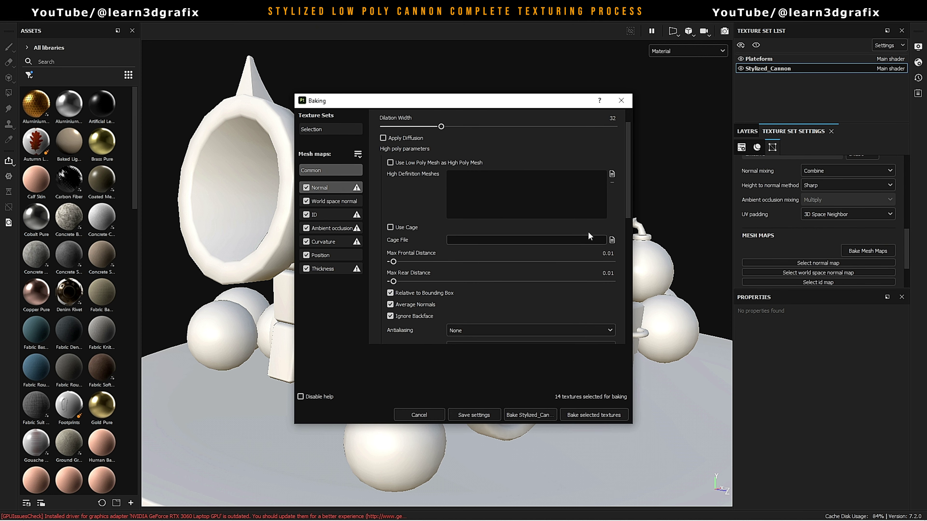
{"action": "left_click", "coordinate": [612, 175]}
{"action": "left_click", "coordinate": [509, 204]}
{"action": "left_click", "coordinate": [665, 355]}
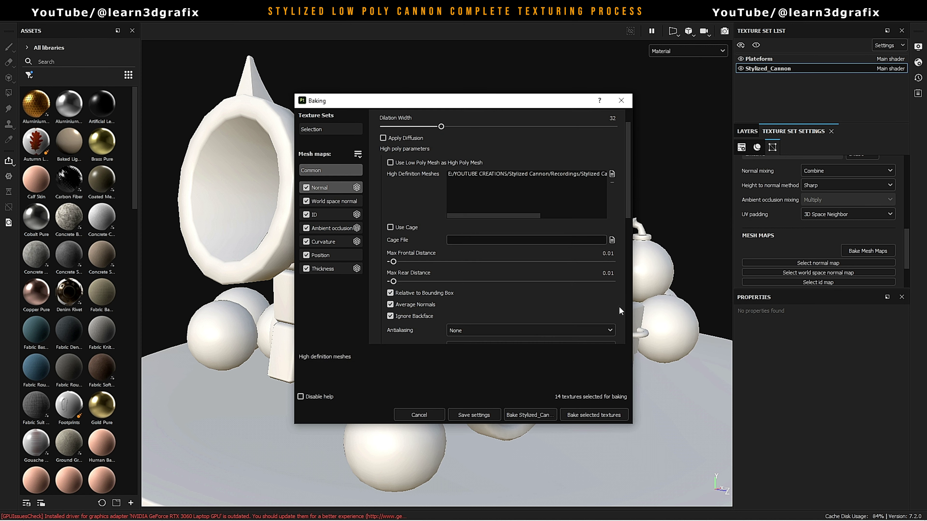
Set max frontal and rear distances to 0.02, Subsampling 2x2 antialiasing, and By Mesh Name matching
{"action": "type", "text": "02"}
{"action": "key", "text": "Return"}
{"action": "type", "text": "2"}
{"action": "key", "text": "Return"}
{"action": "scroll", "coordinate": [628, 233], "scroll_direction": "down", "scroll_amount": 4}
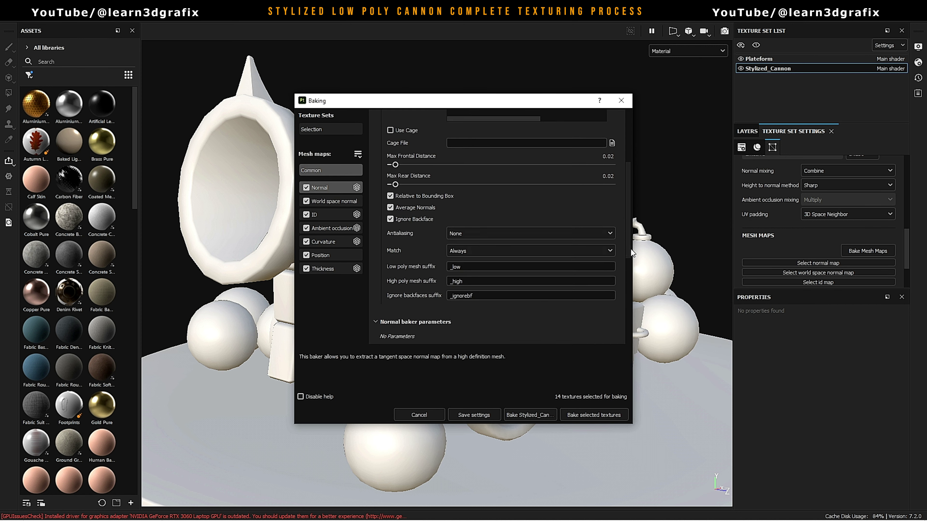
{"action": "left_click", "coordinate": [518, 237]}
{"action": "left_click", "coordinate": [510, 244]}
{"action": "left_click", "coordinate": [505, 218]}
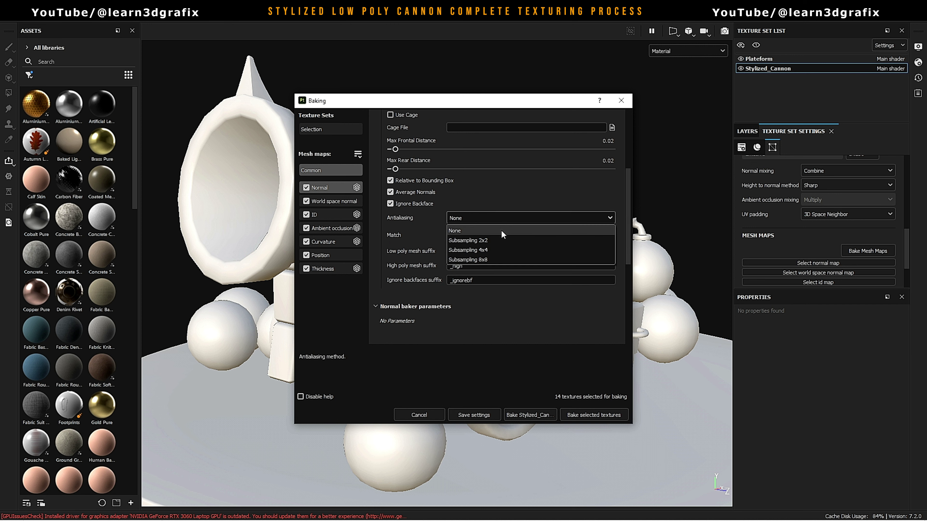
Exclude the ID map and bake the selected mesh maps
{"action": "scroll", "coordinate": [628, 184], "scroll_direction": "up", "scroll_amount": 3}
{"action": "scroll", "coordinate": [628, 185], "scroll_direction": "up", "scroll_amount": 2}
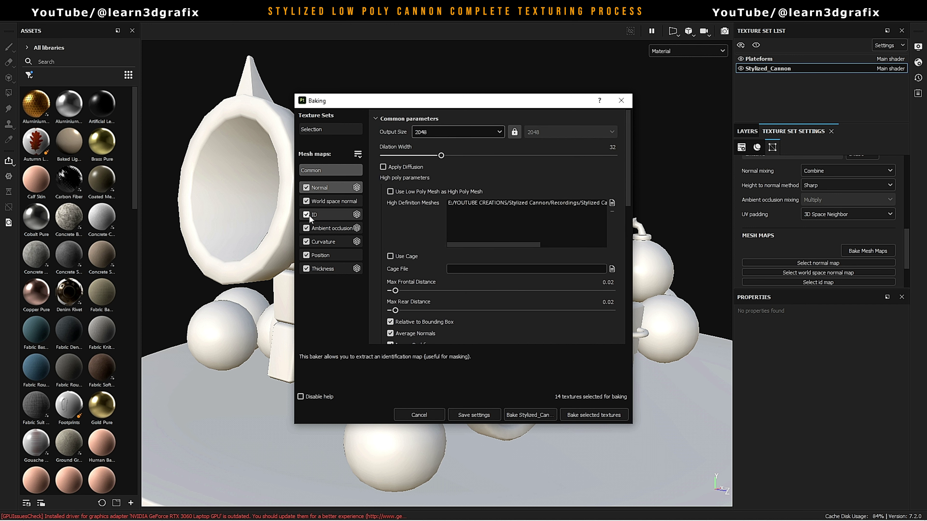
{"action": "left_click", "coordinate": [306, 214]}
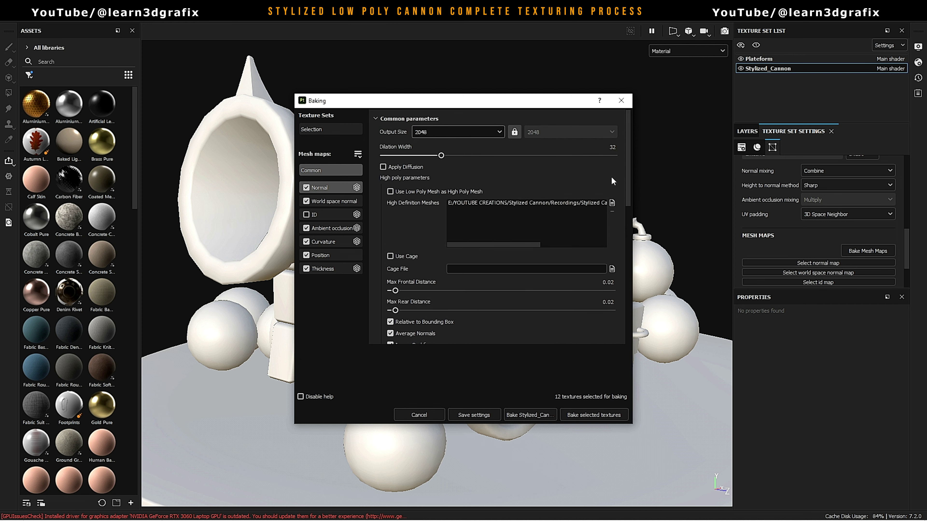
{"action": "left_click", "coordinate": [608, 415]}
{"action": "left_click_drag", "start_coordinate": [826, 338], "coordinate": [830, 338]}
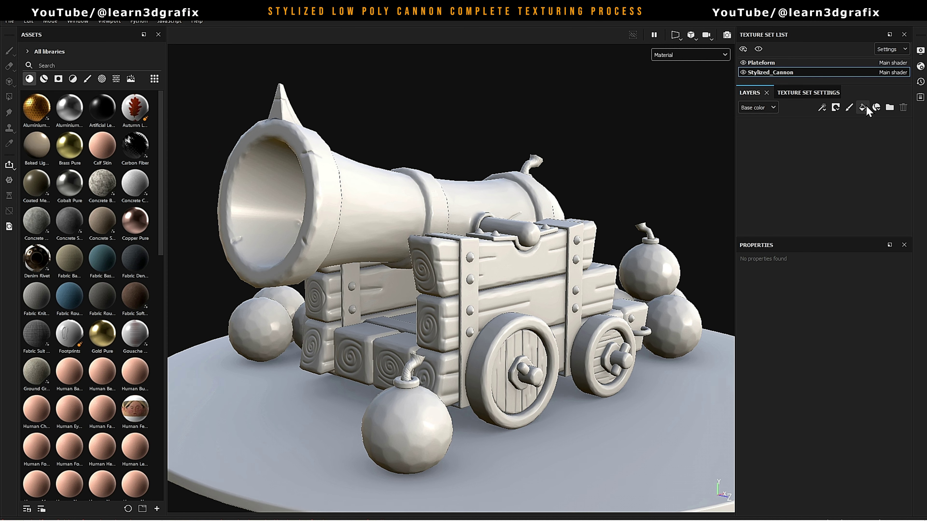
Add a fill layer named AO with Overlay blending and only the color channel
{"action": "left_click", "coordinate": [862, 108]}
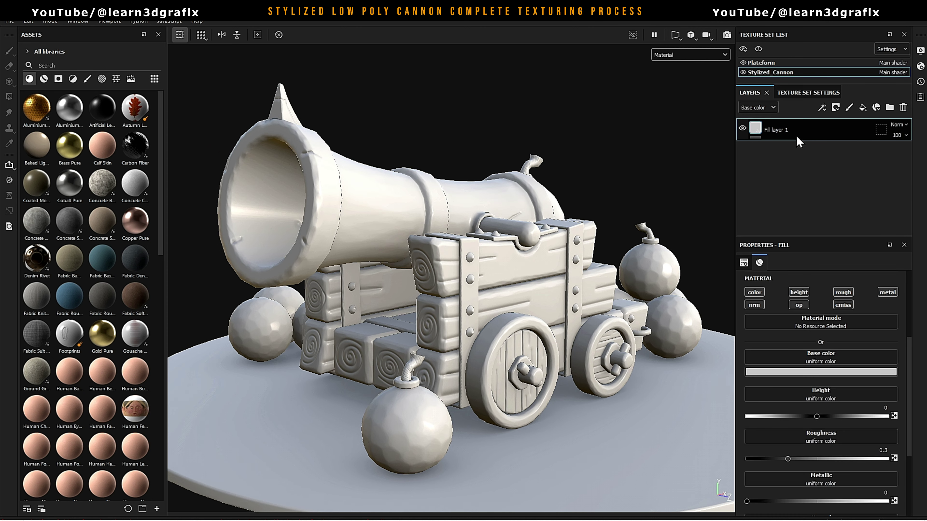
{"action": "double_click", "coordinate": [777, 131]}
{"action": "type", "text": "AO"}
{"action": "key", "text": "Return"}
{"action": "left_click", "coordinate": [899, 125]}
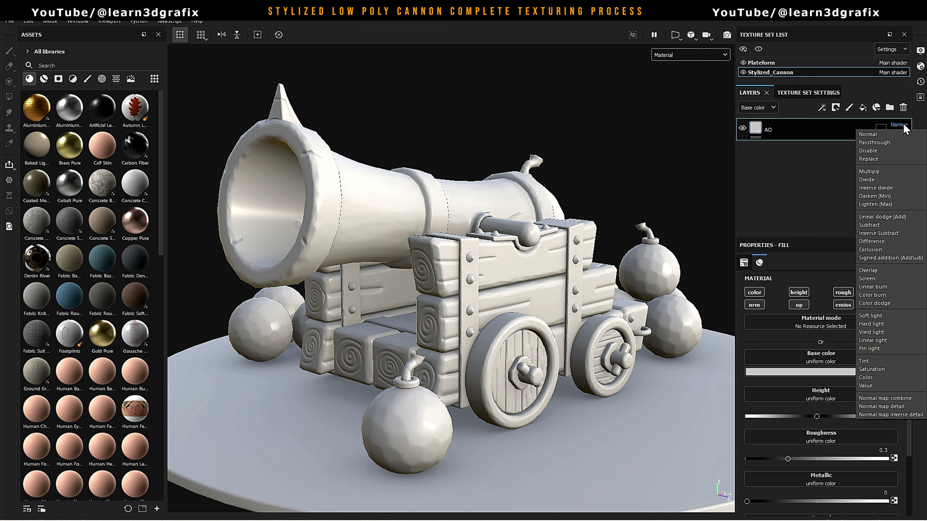
{"action": "left_click", "coordinate": [889, 277]}
{"action": "left_click", "coordinate": [754, 292]}
Put the baked AO map into the AO layer's base color and set opacity to 70
{"action": "left_click", "coordinate": [116, 78]}
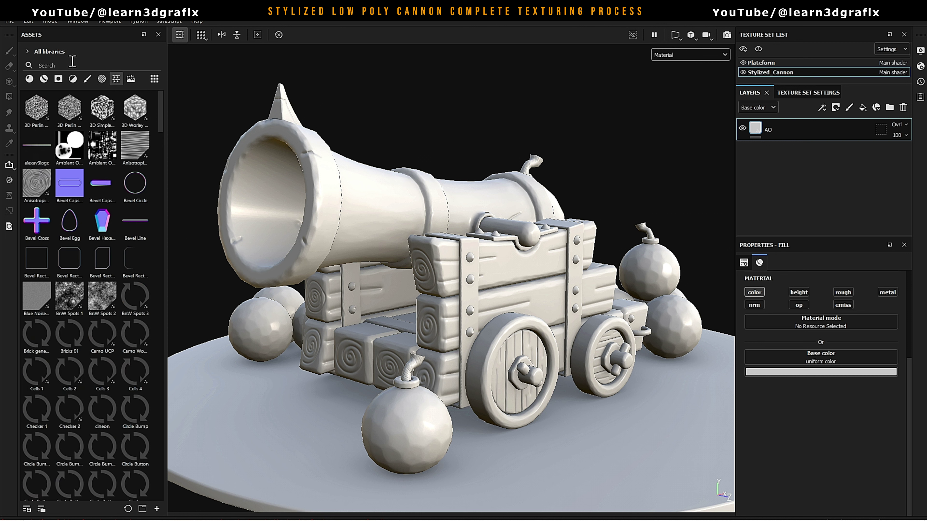
{"action": "left_click", "coordinate": [72, 65]}
{"action": "type", "text": "MBIE"}
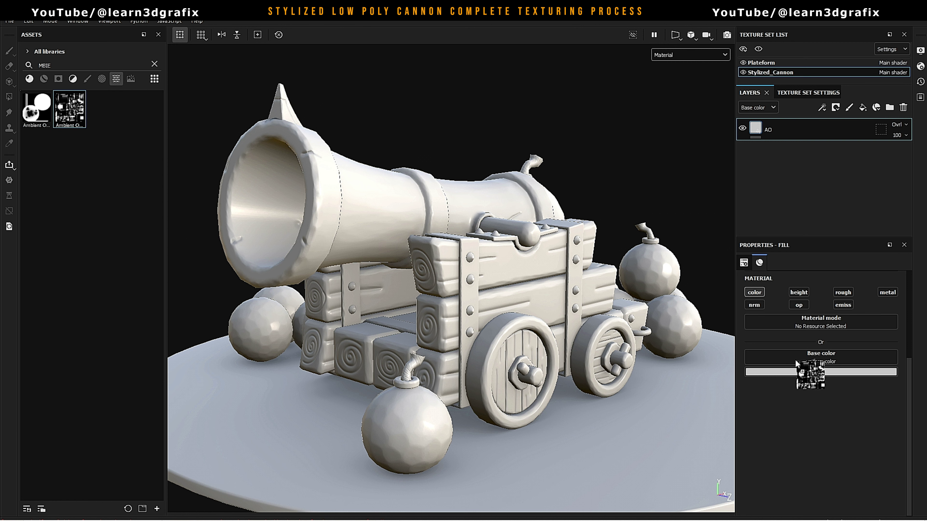
{"action": "left_click_drag", "start_coordinate": [76, 113], "coordinate": [809, 372]}
{"action": "left_click", "coordinate": [900, 135]}
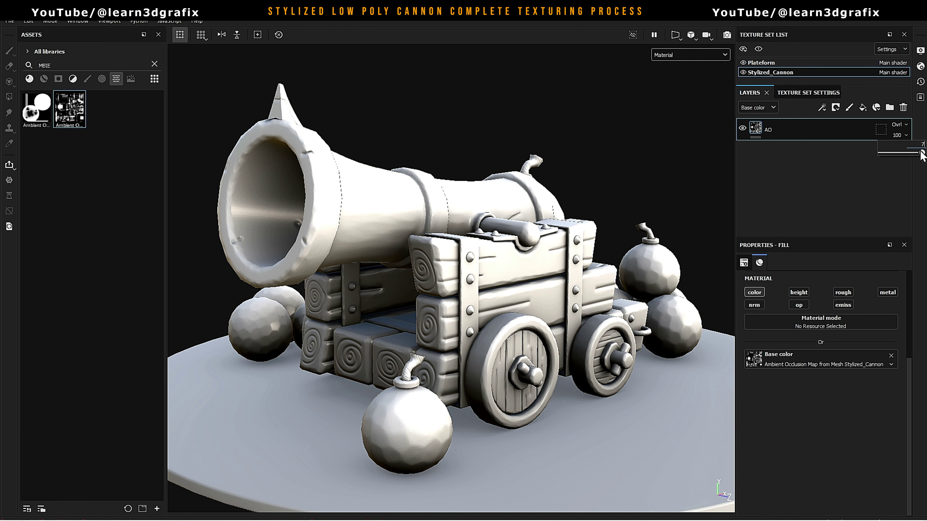
{"action": "left_click_drag", "start_coordinate": [922, 153], "coordinate": [912, 154]}
Add an Overlay fill layer named Curvature below AO using the curvature map at 70 opacity
{"action": "left_click", "coordinate": [862, 107]}
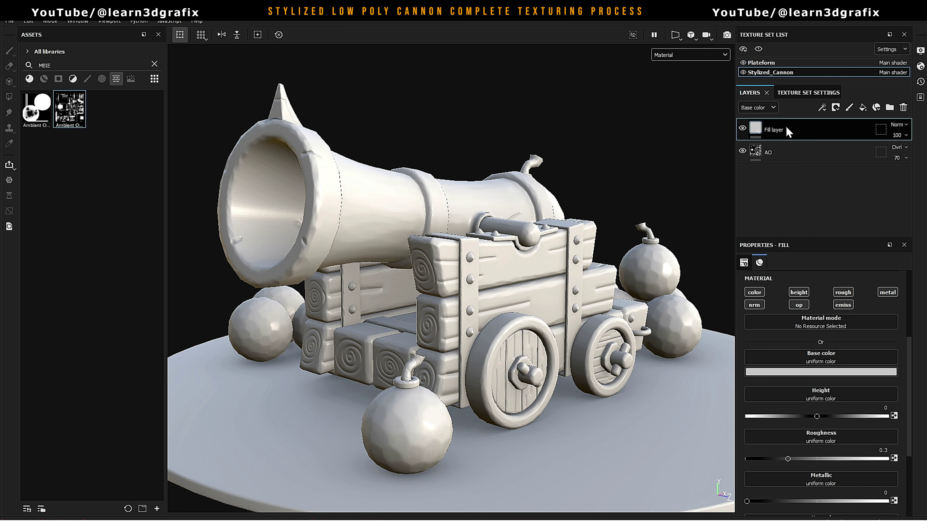
{"action": "left_click_drag", "start_coordinate": [788, 131], "coordinate": [777, 154]}
{"action": "double_click", "coordinate": [776, 152]}
{"action": "key", "text": "Caps_Lock"}
{"action": "type", "text": "vature"}
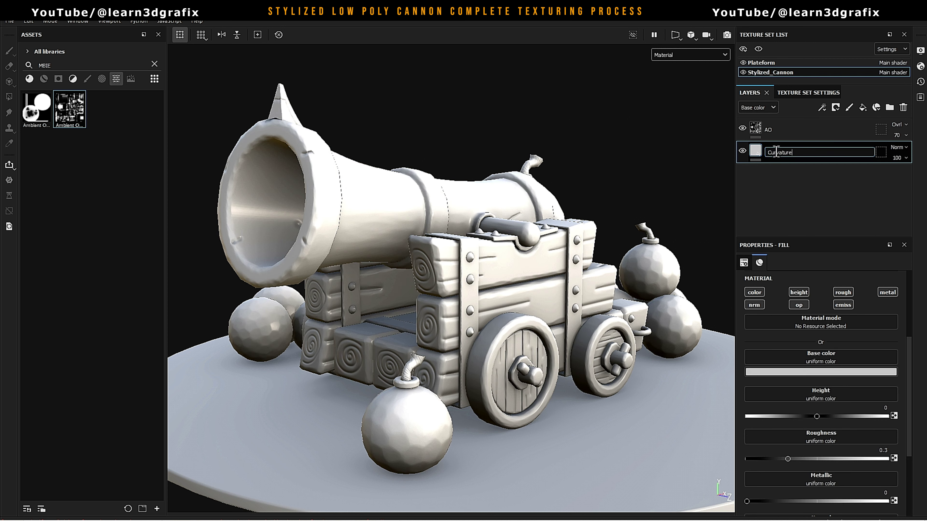
{"action": "key", "text": "Return"}
{"action": "left_click", "coordinate": [901, 147]}
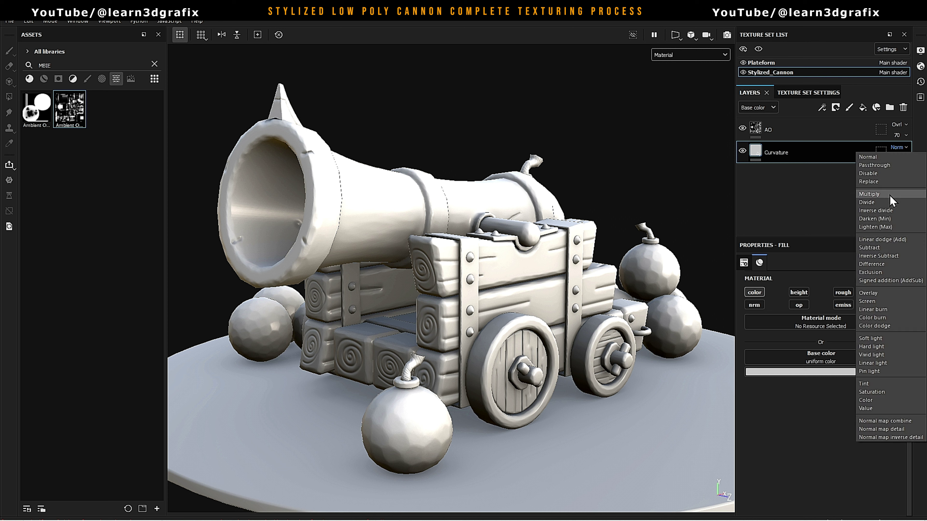
{"action": "left_click", "coordinate": [891, 286]}
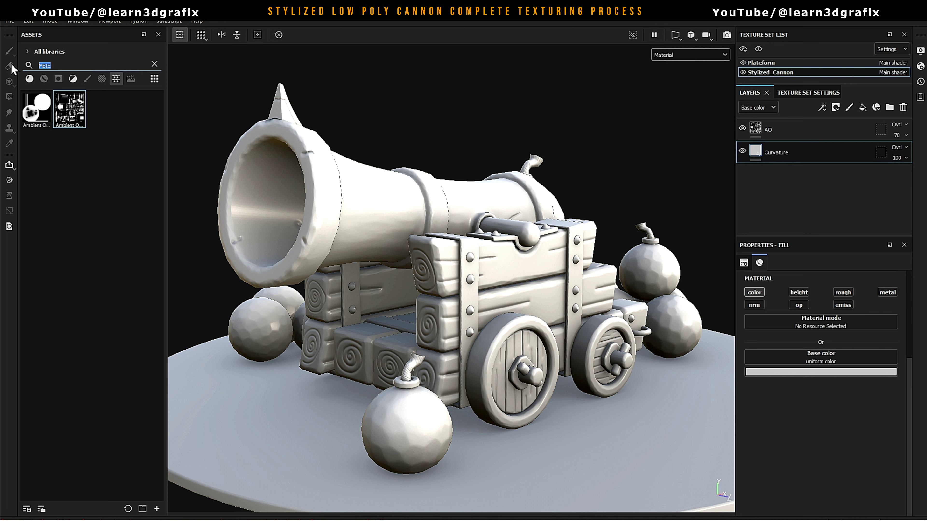
{"action": "type", "text": "curvat"}
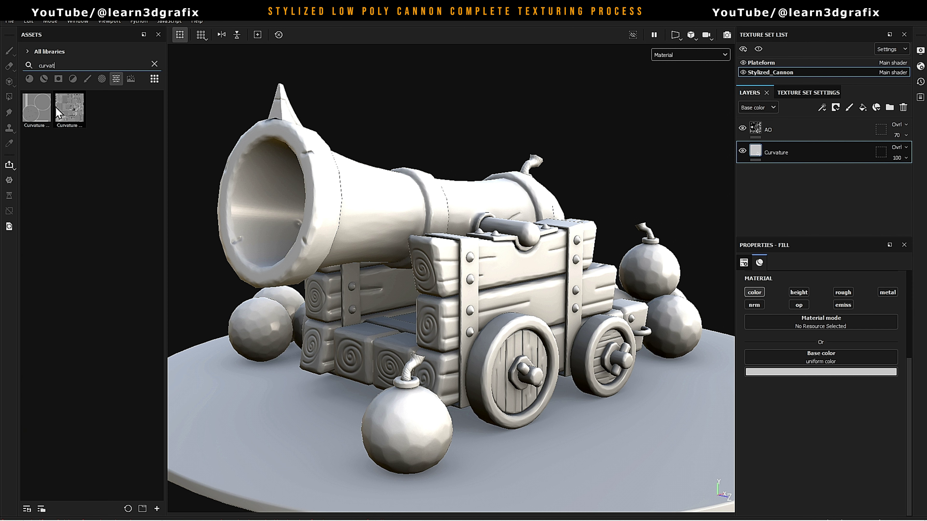
{"action": "left_click_drag", "start_coordinate": [58, 113], "coordinate": [821, 360]}
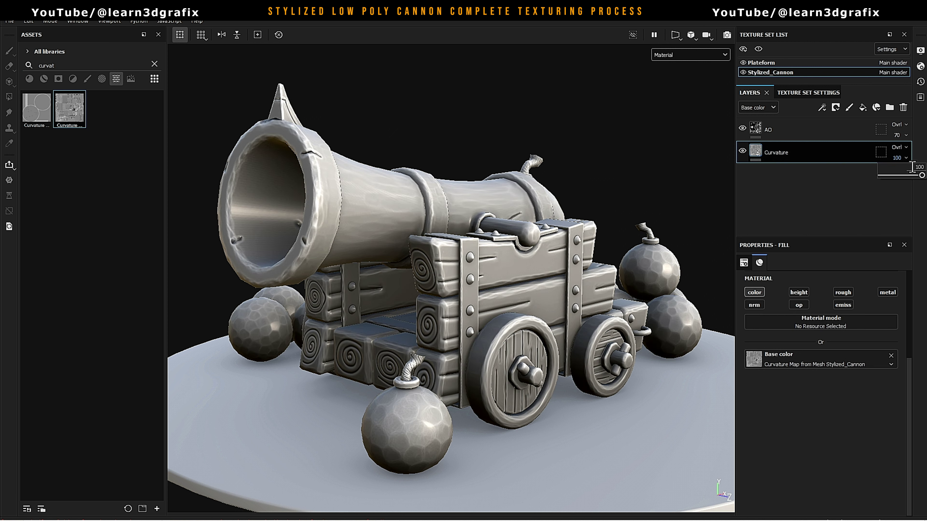
{"action": "left_click_drag", "start_coordinate": [911, 175], "coordinate": [907, 175]}
Group AO and Curvature into an Overlay folder named Ao-Curvature and collapse it
{"action": "left_click", "coordinate": [803, 129]}
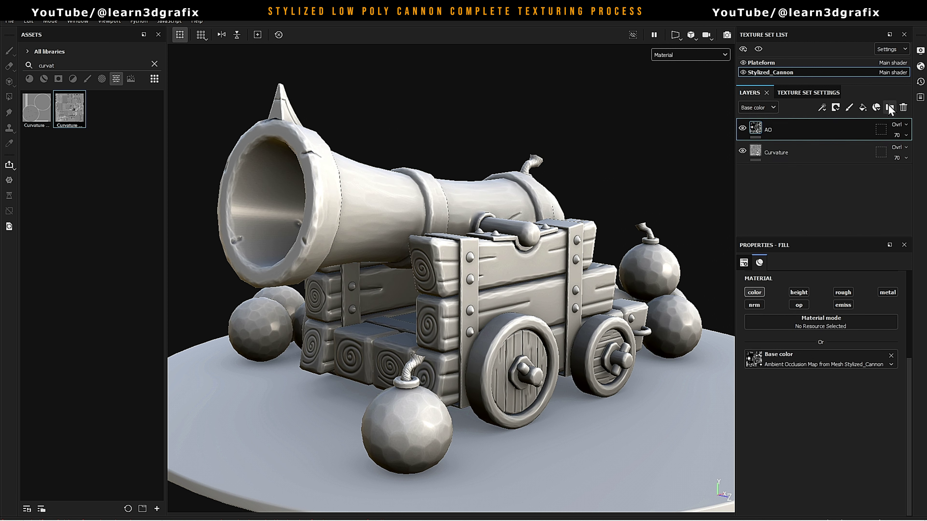
{"action": "left_click", "coordinate": [889, 108]}
{"action": "left_click_drag", "start_coordinate": [786, 153], "coordinate": [785, 132]}
{"action": "left_click", "coordinate": [898, 124]}
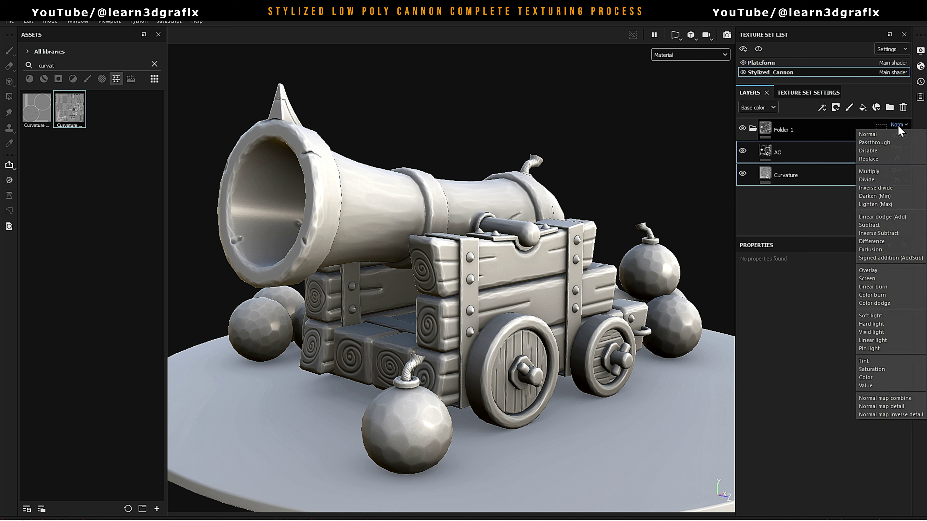
{"action": "left_click", "coordinate": [868, 270]}
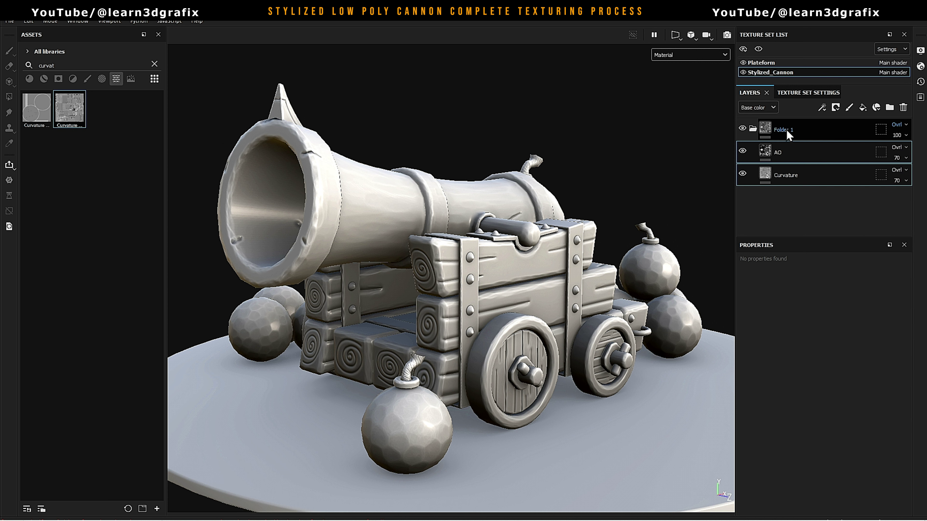
{"action": "double_click", "coordinate": [785, 130]}
{"action": "key", "text": "Caps_Lock"}
{"action": "type", "text": "Ao-Cu"}
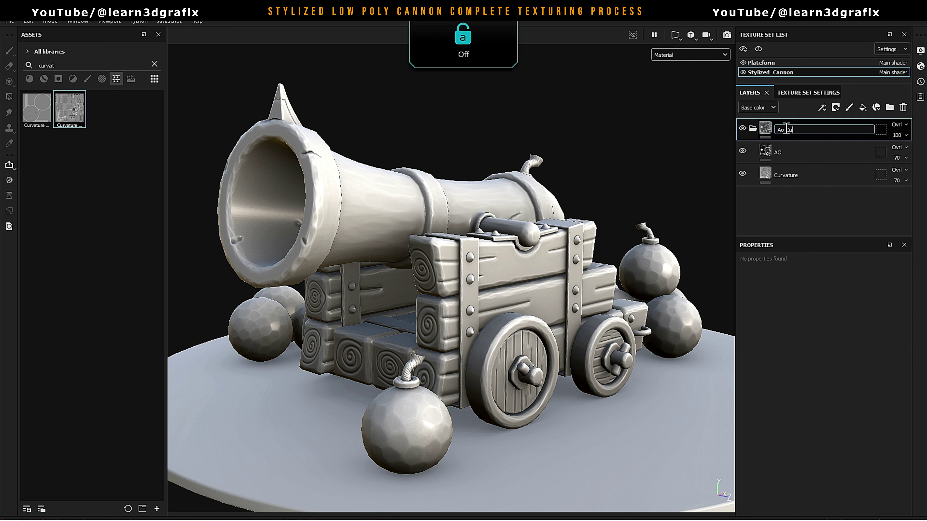
{"action": "type", "text": "rvature"}
{"action": "left_click", "coordinate": [752, 129]}
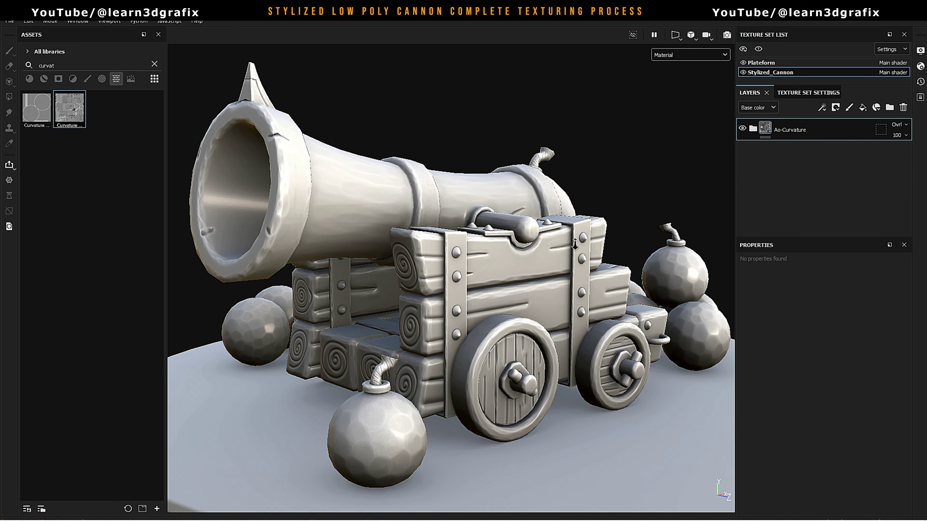
Add a fill layer below Ao-Curvature and a new folder named Barrel above it
{"action": "left_click", "coordinate": [863, 107]}
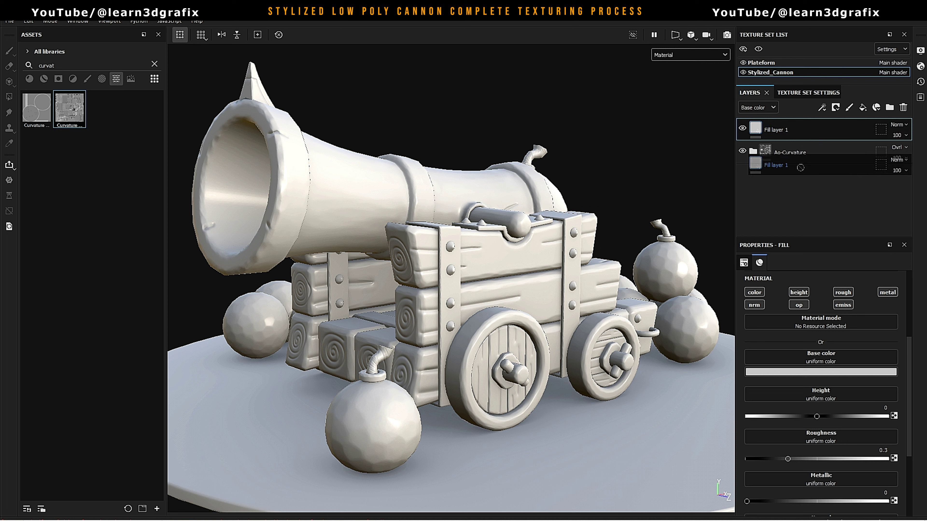
{"action": "left_click_drag", "start_coordinate": [788, 130], "coordinate": [789, 160]}
{"action": "left_click", "coordinate": [889, 107]}
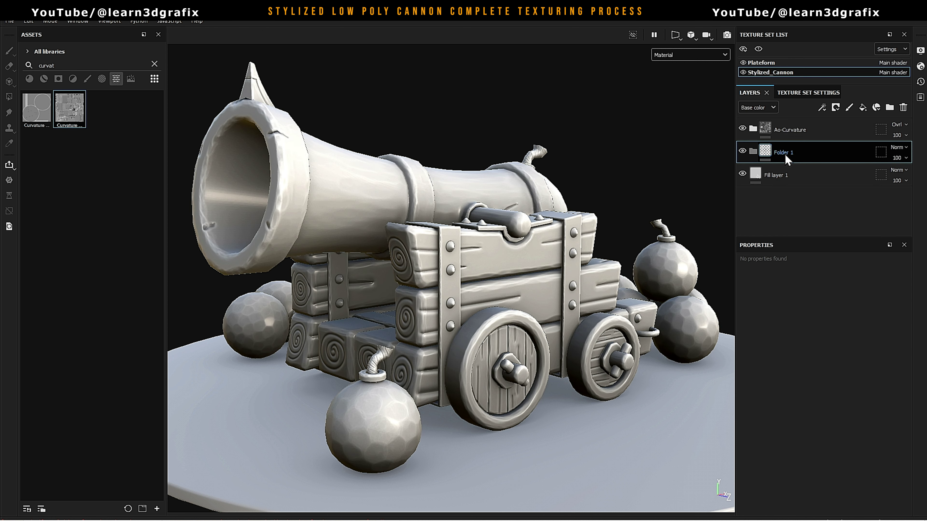
{"action": "double_click", "coordinate": [785, 152]}
{"action": "key", "text": "Caps_Lock"}
{"action": "type", "text": "arrel"}
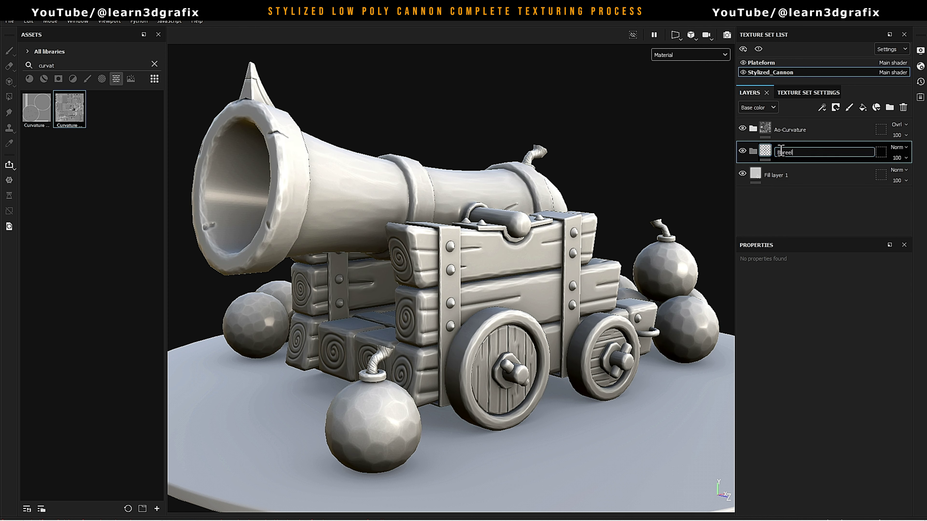
{"action": "key", "text": "Return"}
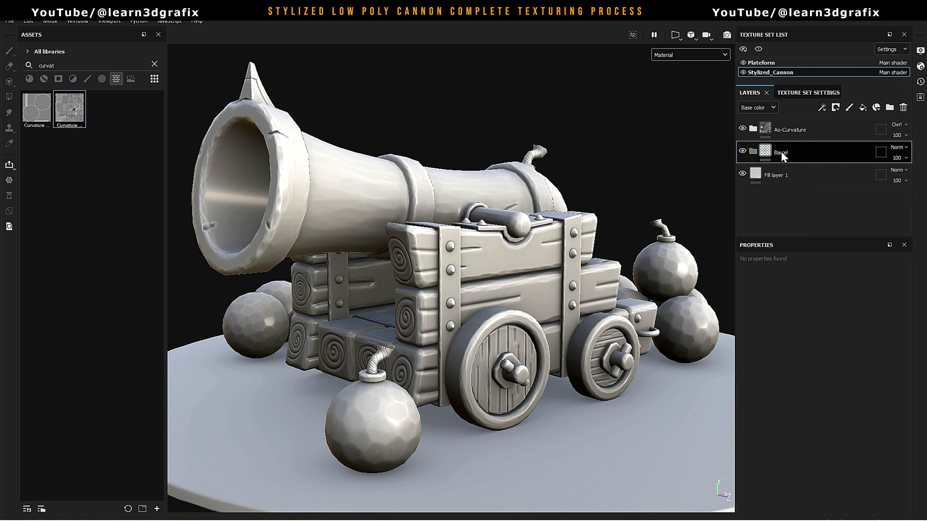
Set Fill layer 1's base colour to hex 1c2530 and start renaming it Base Color
{"action": "right_click", "coordinate": [770, 152]}
{"action": "left_click", "coordinate": [759, 175]}
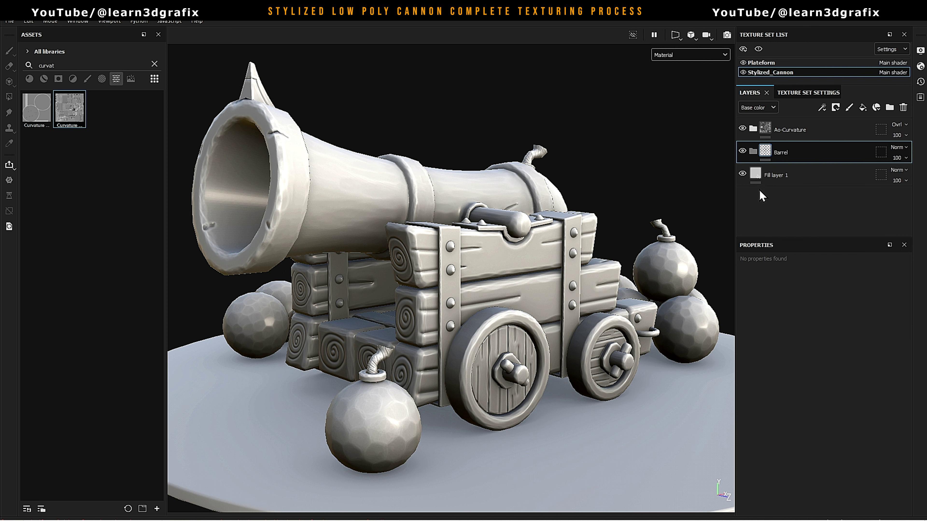
{"action": "left_click", "coordinate": [846, 371]}
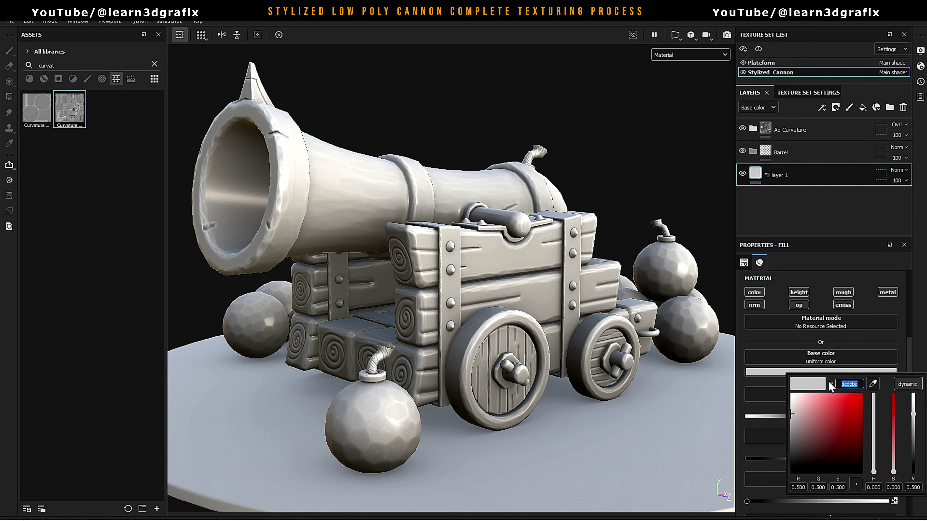
{"action": "key", "text": "BackSpace"}
{"action": "type", "text": "1c2530"}
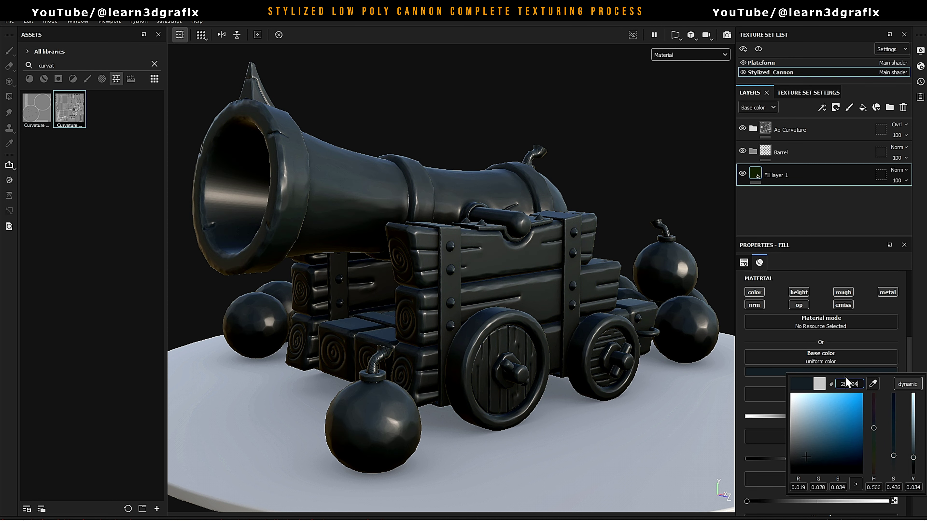
{"action": "double_click", "coordinate": [770, 175]}
{"action": "key", "text": "Caps_Lock"}
{"action": "key", "text": "BackSpace"}
{"action": "type", "text": "Base Col"}
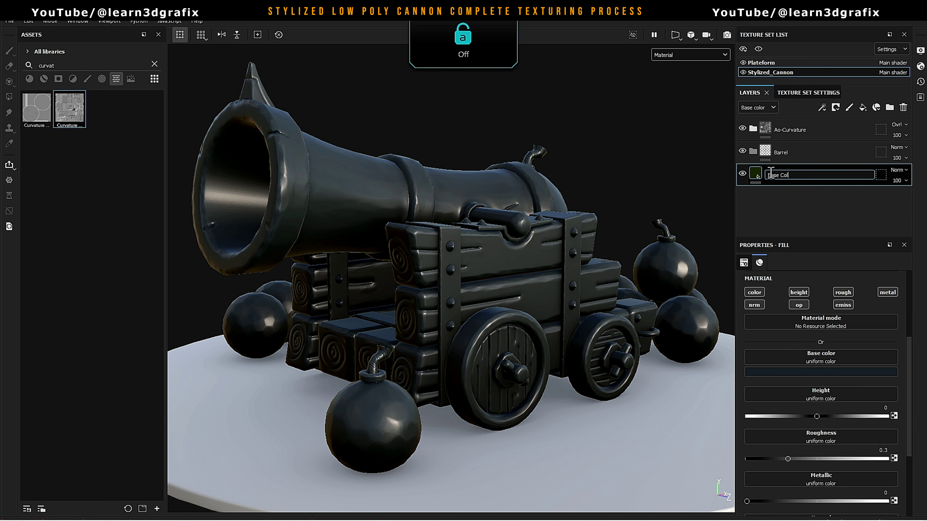
Finish naming Base Color, then black-mask the Barrel folder and polygon-fill the barrel mesh into it
{"action": "type", "text": "or"}
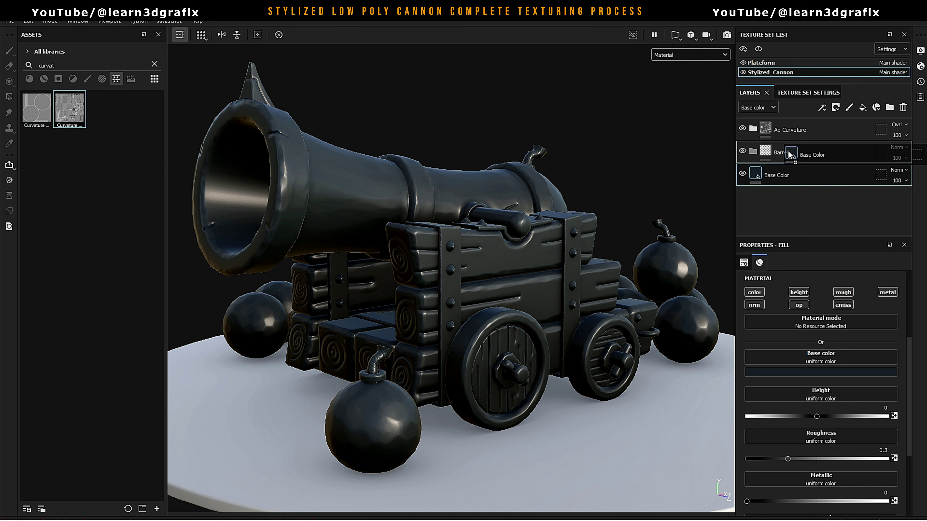
{"action": "left_click", "coordinate": [778, 151]}
{"action": "right_click", "coordinate": [778, 152]}
{"action": "left_click", "coordinate": [797, 169]}
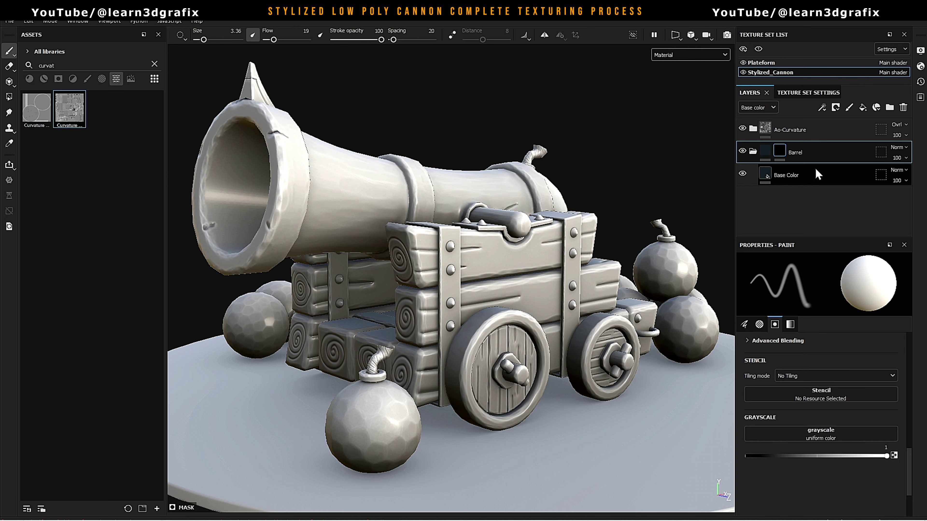
{"action": "left_click", "coordinate": [8, 98]}
{"action": "left_click", "coordinate": [323, 216]}
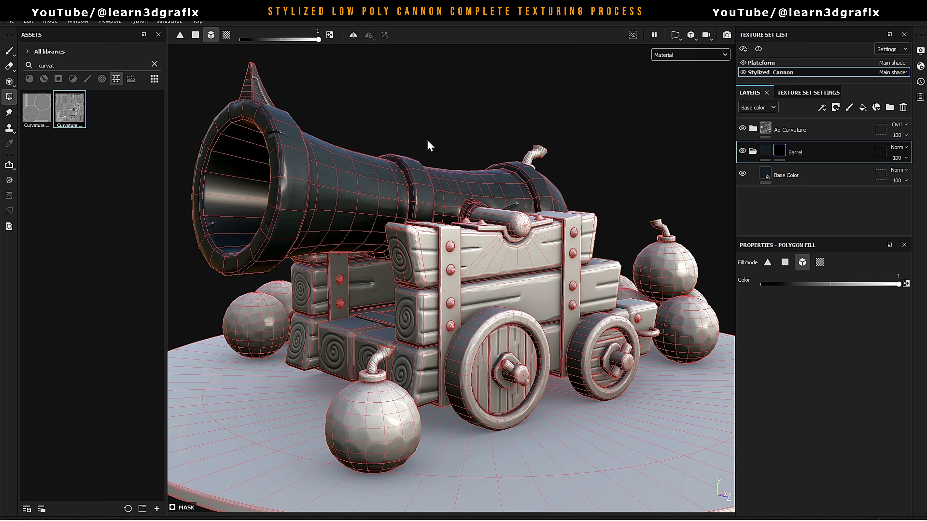
{"action": "mouse_move", "coordinate": [430, 145]}
{"action": "left_mouse_down", "text": "alt"}
{"action": "mouse_move", "coordinate": [431, 210]}
{"action": "mouse_move", "coordinate": [511, 205]}
{"action": "left_mouse_up", "text": "alt"}
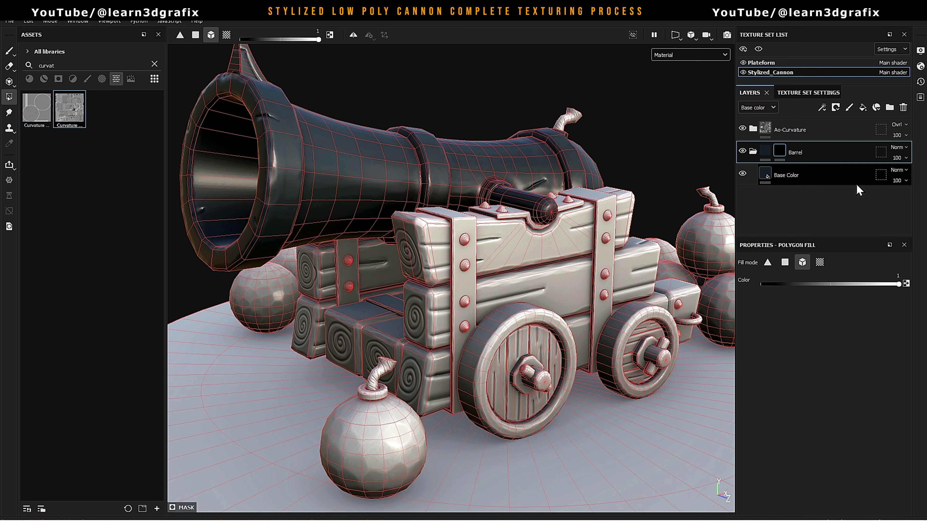
{"action": "left_click", "coordinate": [771, 178]}
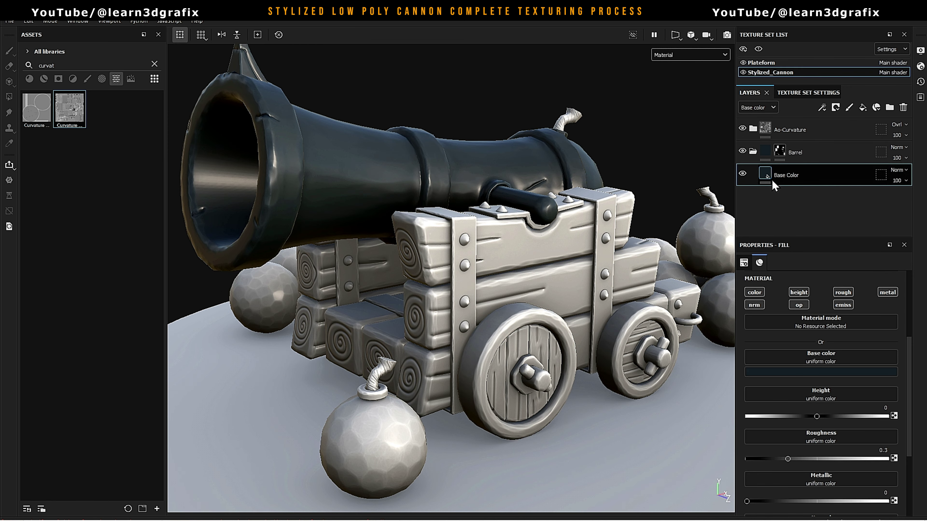
Disable height and normal on Base Color and set roughness 0.7, metallic 0.8
{"action": "left_click", "coordinate": [798, 292]}
{"action": "left_click", "coordinate": [754, 305]}
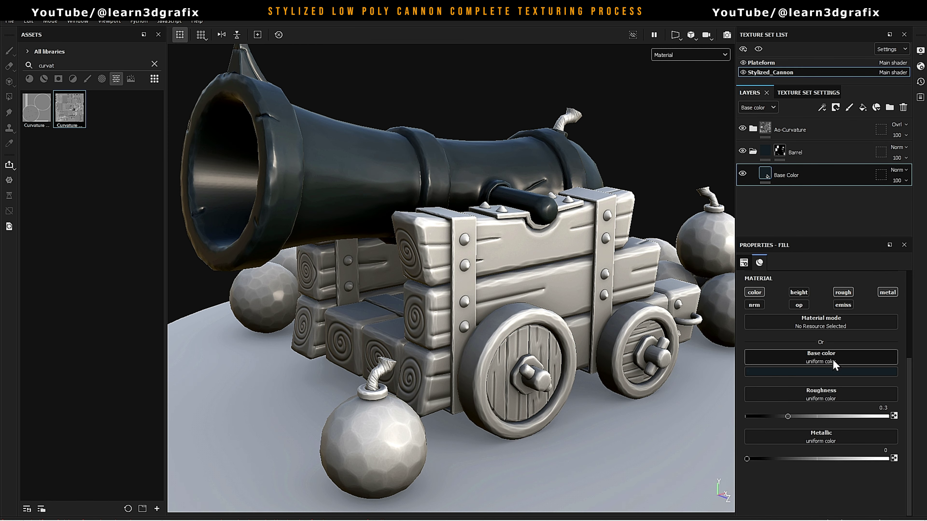
{"action": "type", "text": "0.7"}
{"action": "key", "text": "Return"}
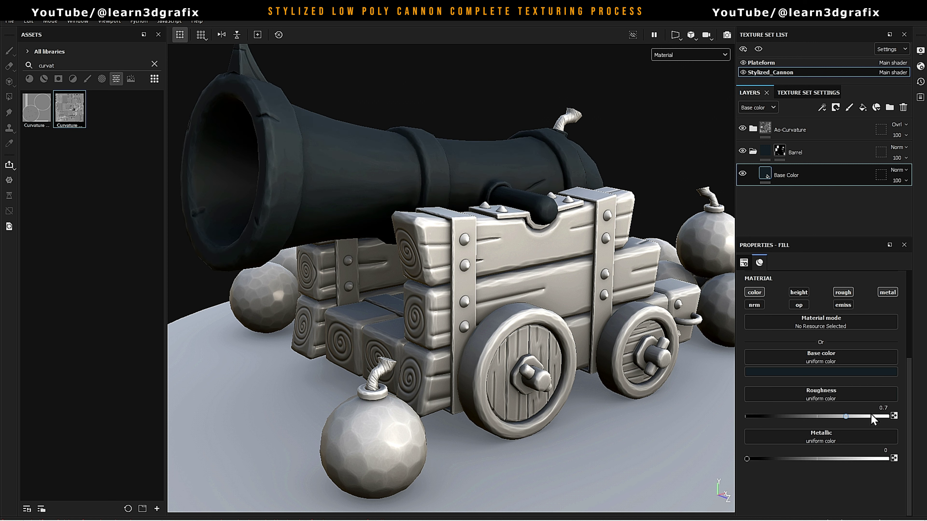
{"action": "key", "text": "Return"}
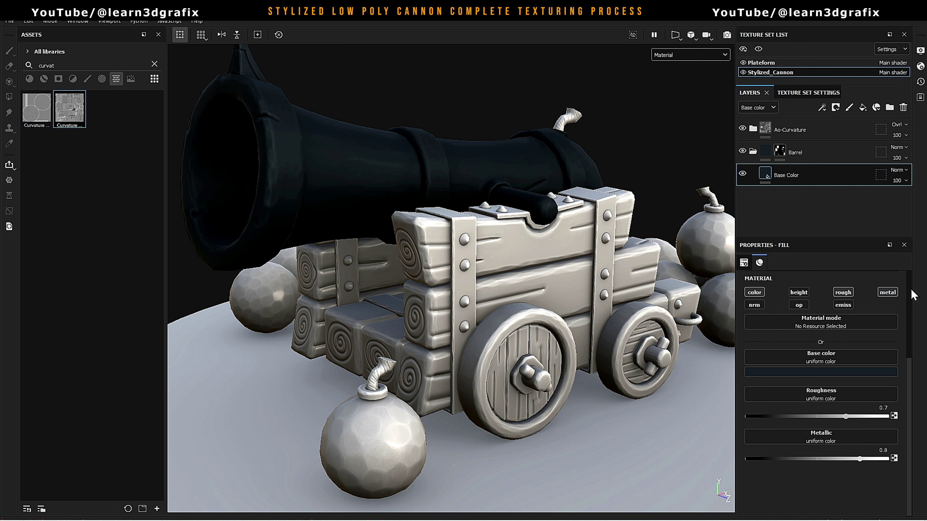
{"action": "left_click_drag", "start_coordinate": [655, 222], "coordinate": [591, 208], "text": "alt"}
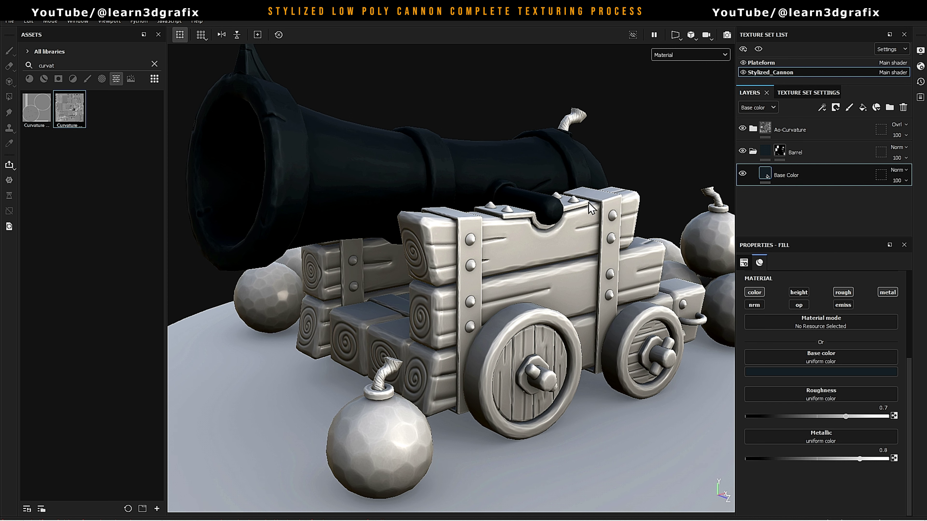
Add a fill layer named Base Color Variation 1 with height, metal, emissive, opacity and normal channels off
{"action": "left_click", "coordinate": [862, 107]}
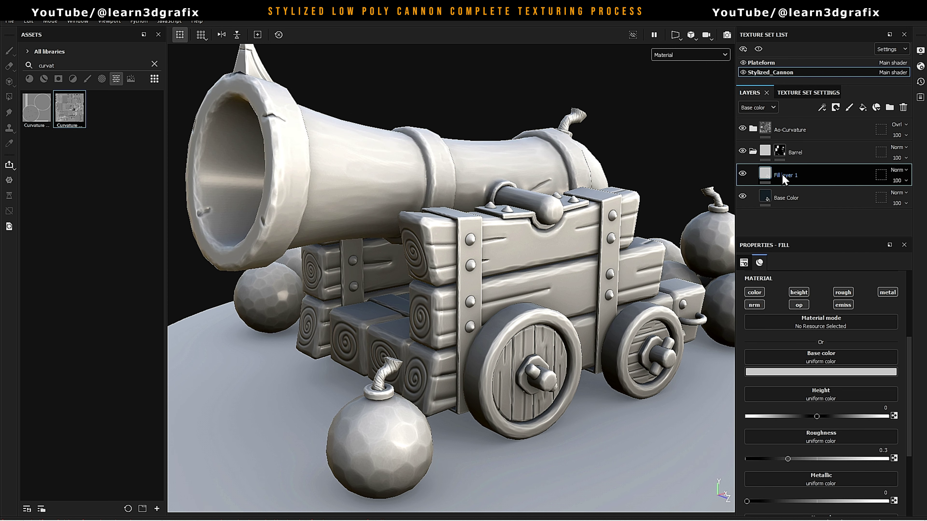
{"action": "double_click", "coordinate": [782, 175]}
{"action": "key", "text": "Caps_Lock"}
{"action": "type", "text": "Base Color Va"}
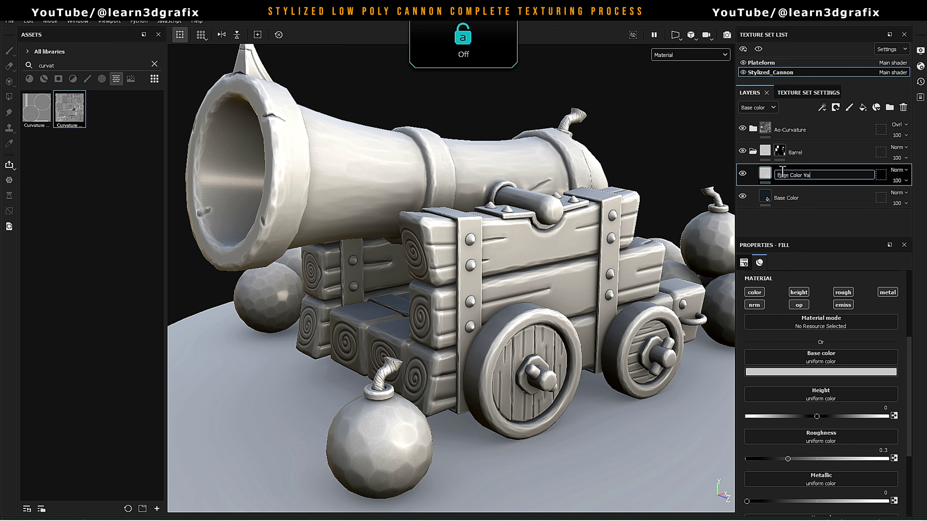
{"action": "type", "text": "riation 1"}
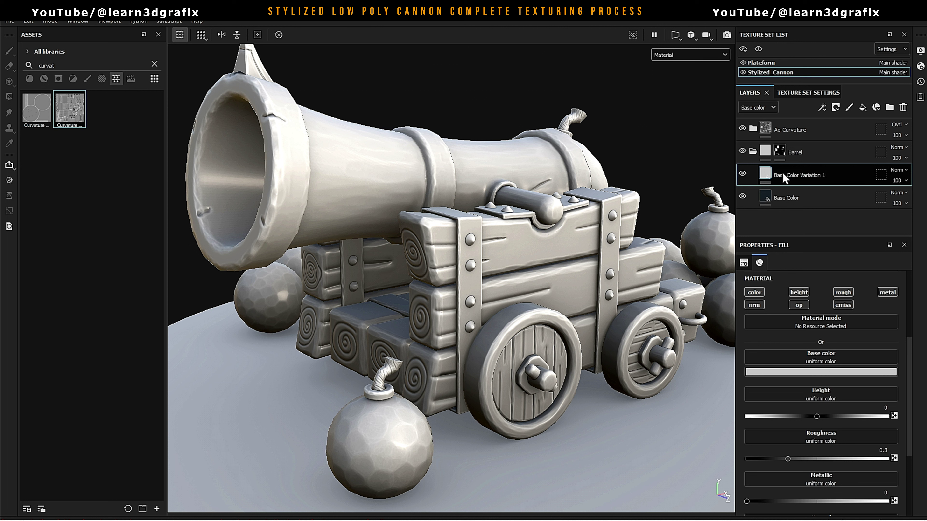
{"action": "left_click", "coordinate": [802, 289]}
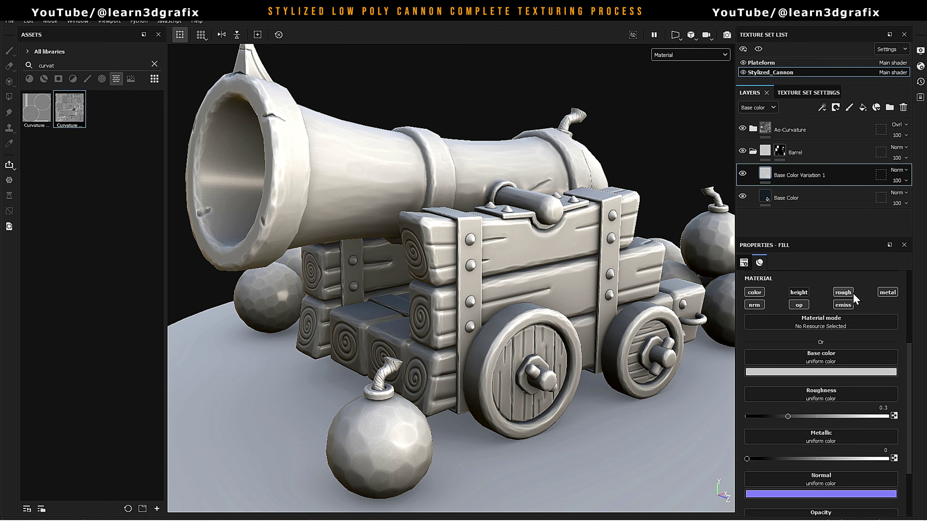
{"action": "left_click", "coordinate": [887, 292]}
{"action": "left_click", "coordinate": [838, 305]}
{"action": "left_click", "coordinate": [798, 305]}
{"action": "left_click", "coordinate": [759, 304]}
Set Base Color Variation 1's base colour to teal 6b95a8
{"action": "left_click", "coordinate": [849, 371]}
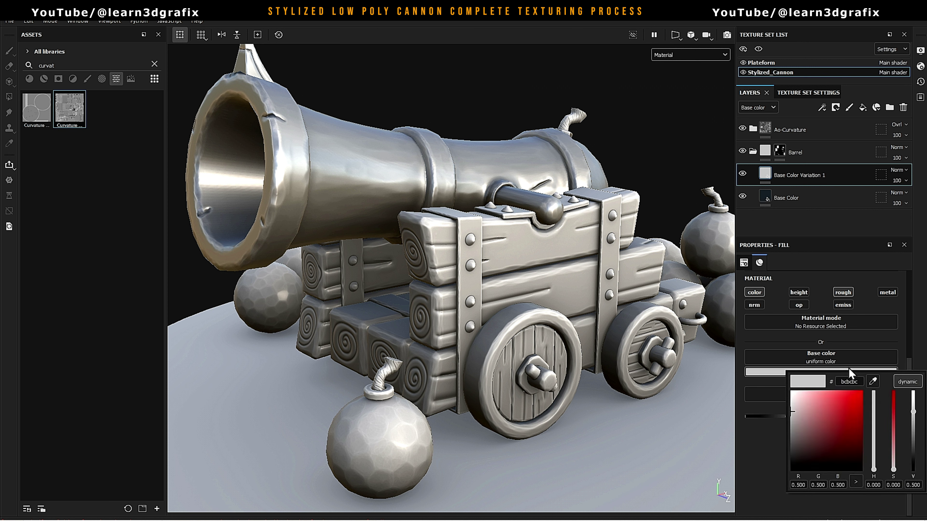
{"action": "type", "text": "6b9"}
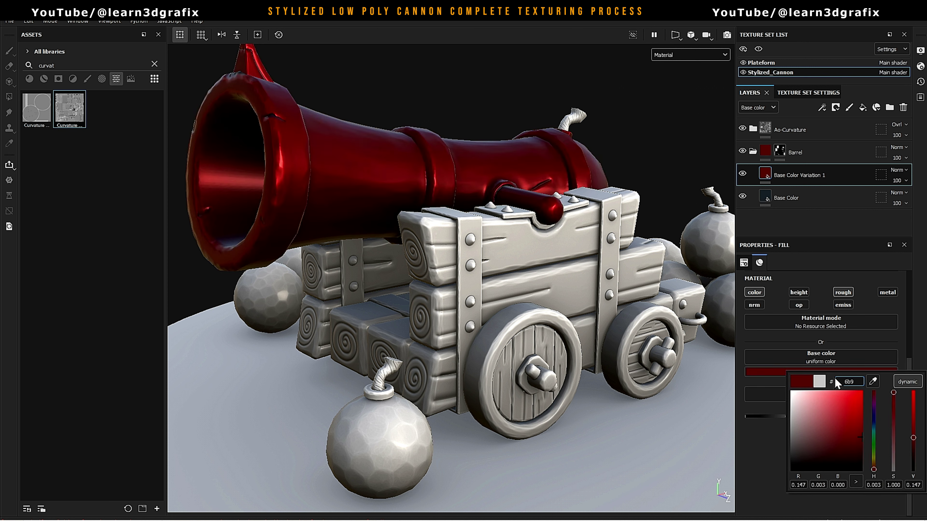
{"action": "type", "text": "5a8"}
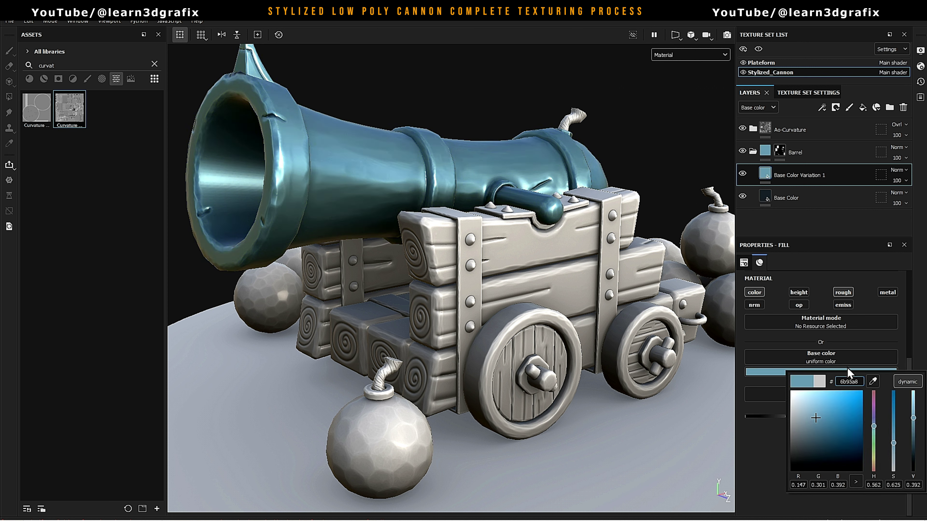
{"action": "key", "text": "Return"}
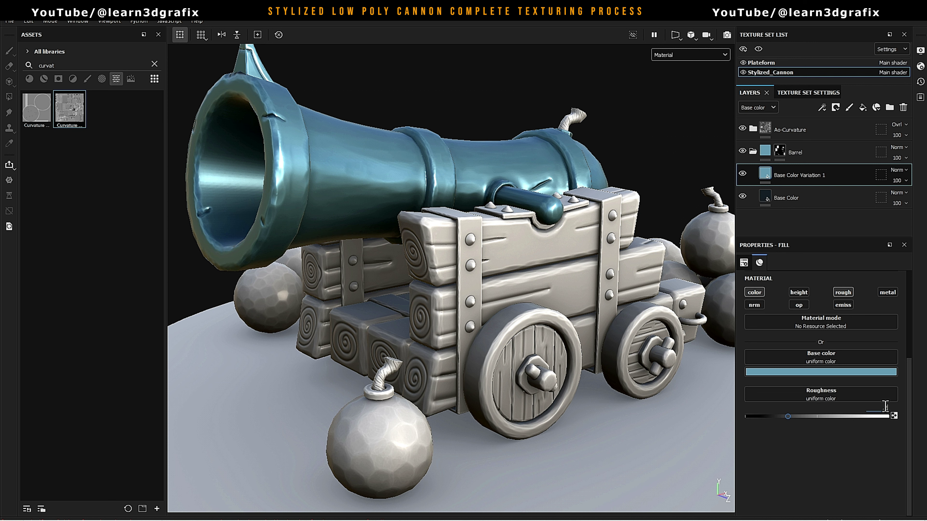
{"action": "type", "text": "0.2"}
{"action": "right_click", "coordinate": [764, 172]}
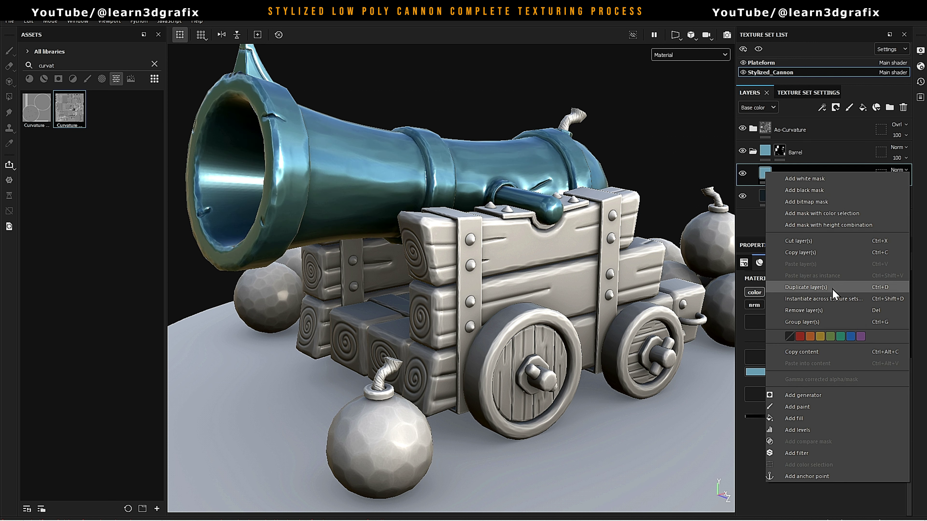
Black-mask Base Color Variation 1 with a Light generator: angle 180, attenuation 0.15, glossiness 0.57
{"action": "left_click", "coordinate": [821, 201]}
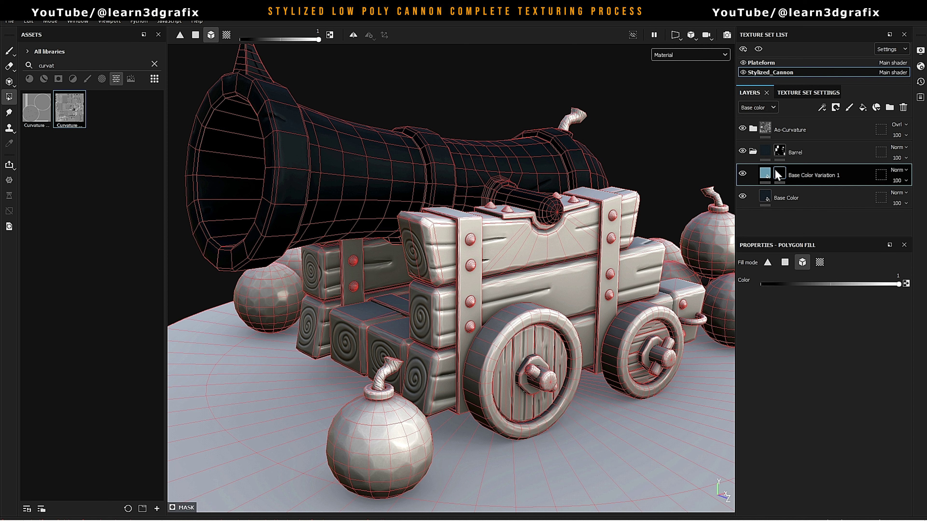
{"action": "right_click", "coordinate": [777, 175]}
{"action": "left_click", "coordinate": [792, 307]}
{"action": "left_click", "coordinate": [866, 281]}
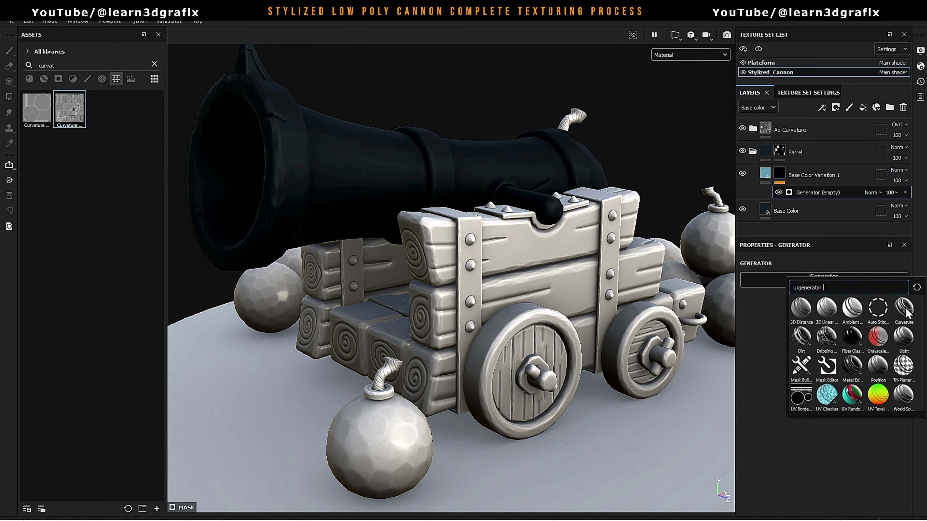
{"action": "left_click", "coordinate": [903, 336]}
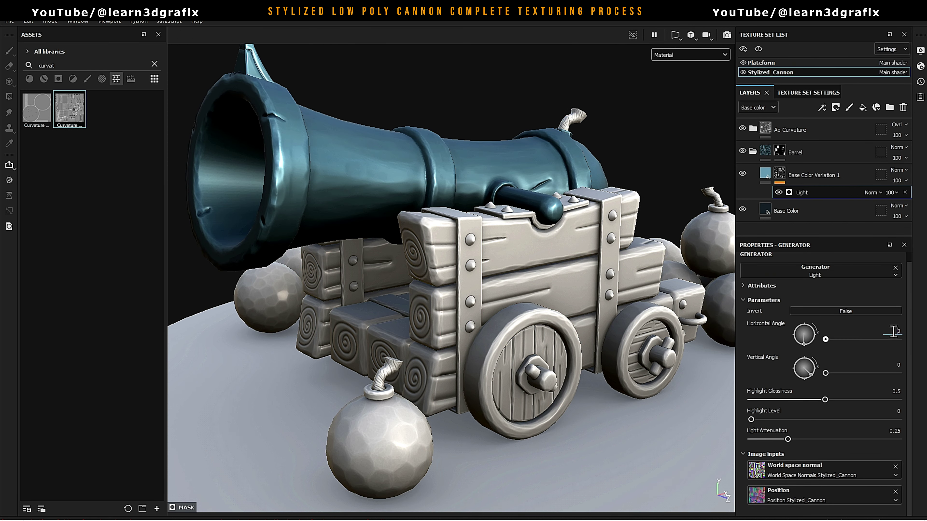
{"action": "type", "text": "180"}
{"action": "key", "text": "Return"}
{"action": "scroll", "coordinate": [858, 383], "scroll_direction": "up", "scroll_amount": 1}
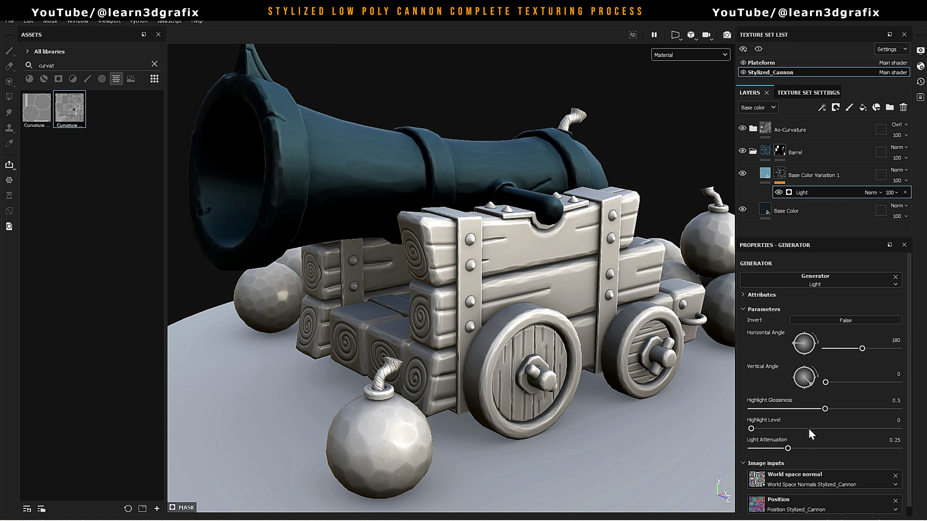
{"action": "left_click_drag", "start_coordinate": [787, 448], "coordinate": [774, 449]}
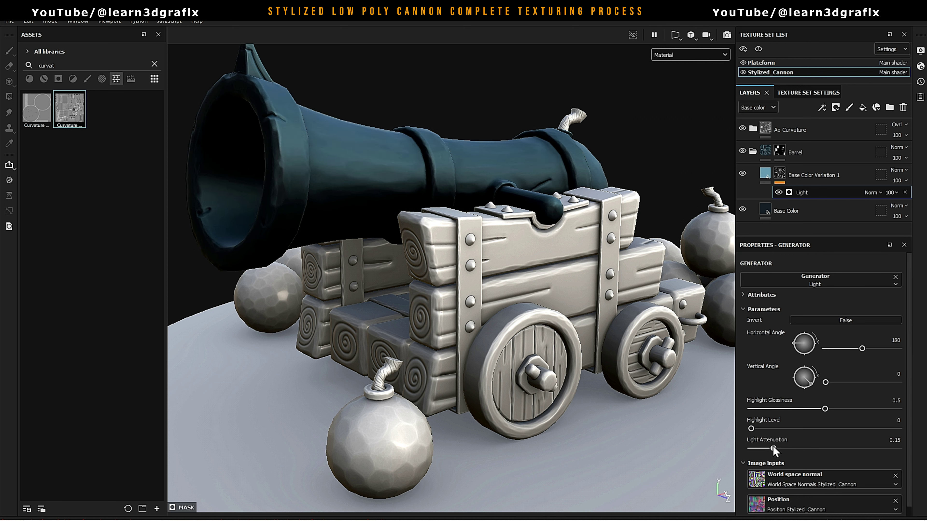
{"action": "left_click", "coordinate": [757, 428]}
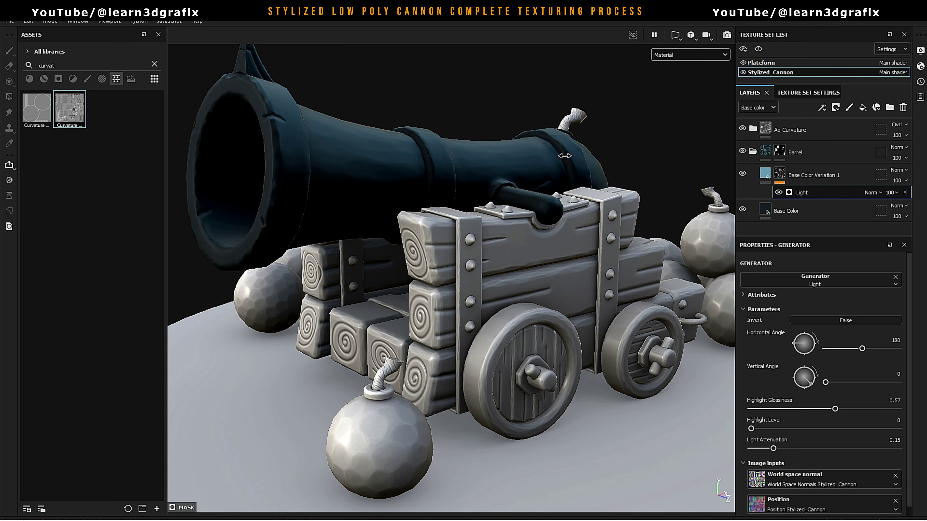
View only base colour and add a 1.92 Blur filter to the variation's light mask
{"action": "left_click", "coordinate": [681, 61]}
{"action": "left_click", "coordinate": [690, 77]}
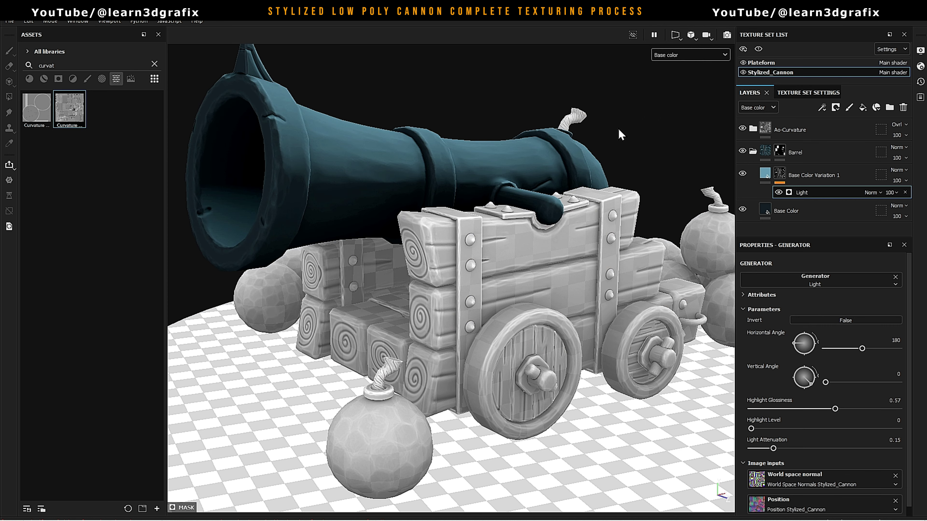
{"action": "left_click", "coordinate": [800, 182]}
{"action": "key", "text": "4"}
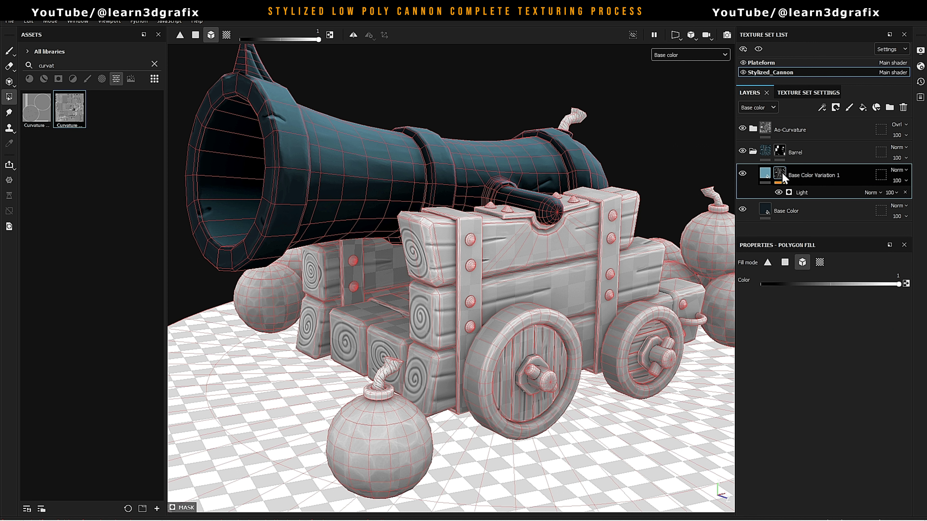
{"action": "right_click", "coordinate": [784, 179]}
{"action": "left_click", "coordinate": [802, 365]}
{"action": "left_click", "coordinate": [853, 281]}
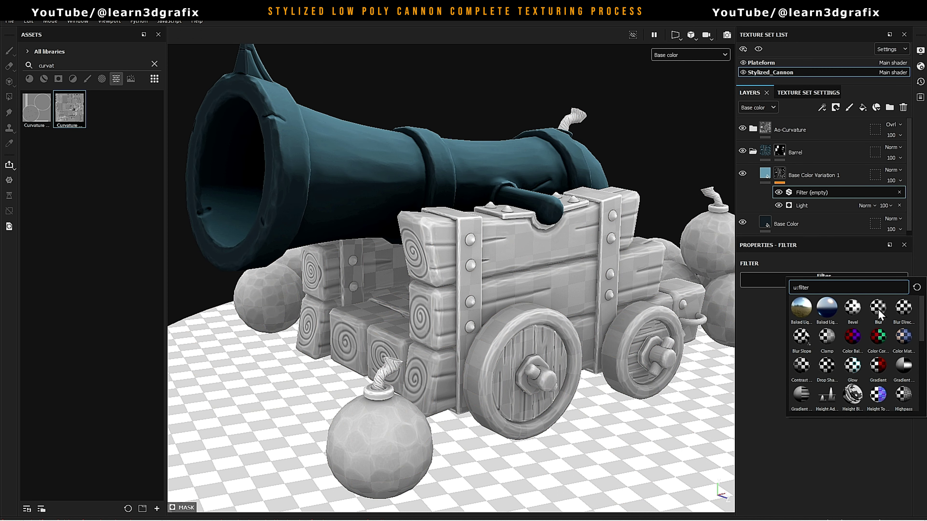
{"action": "left_click", "coordinate": [878, 308]}
{"action": "left_click_drag", "start_coordinate": [764, 329], "coordinate": [769, 328]}
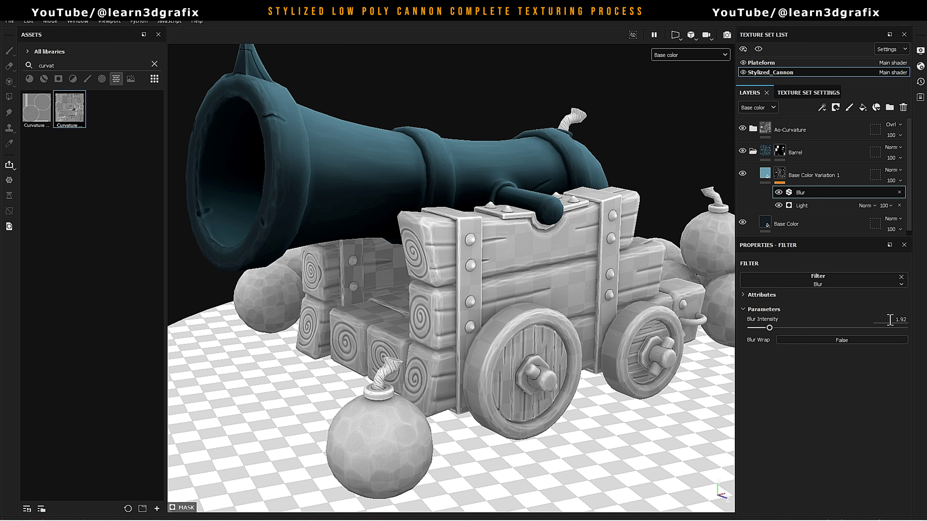
{"action": "left_click", "coordinate": [766, 174]}
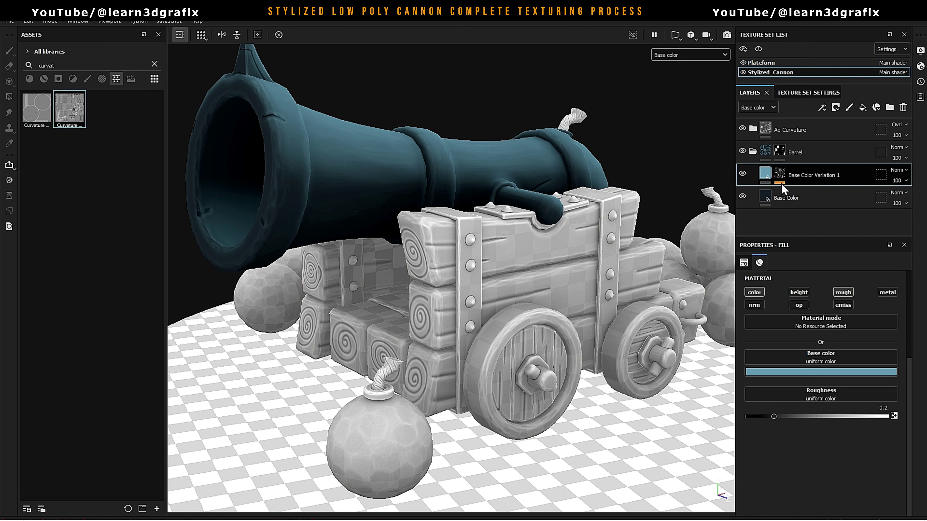
Add a Base Color Variation 2 fill in 4f6a77 with metal disabled, then return to Material view
{"action": "left_click", "coordinate": [863, 106]}
{"action": "double_click", "coordinate": [790, 175]}
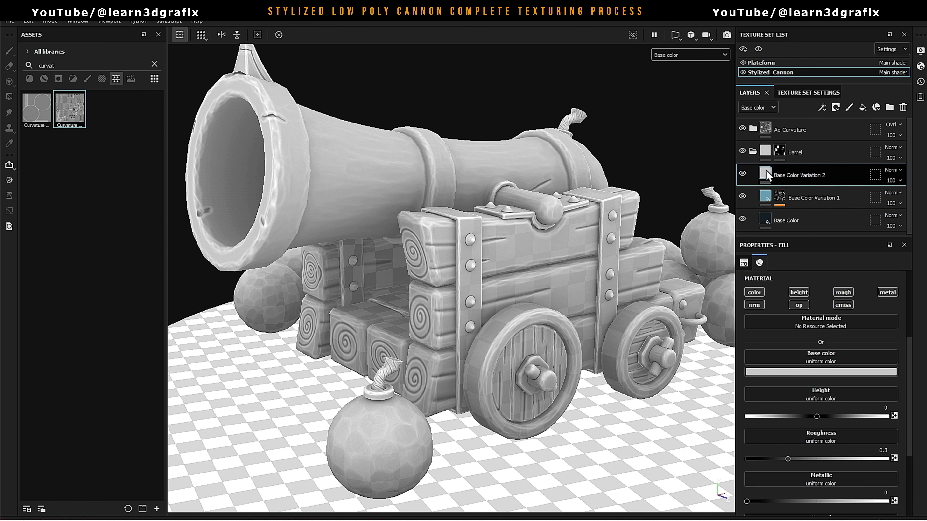
{"action": "key", "text": "Return"}
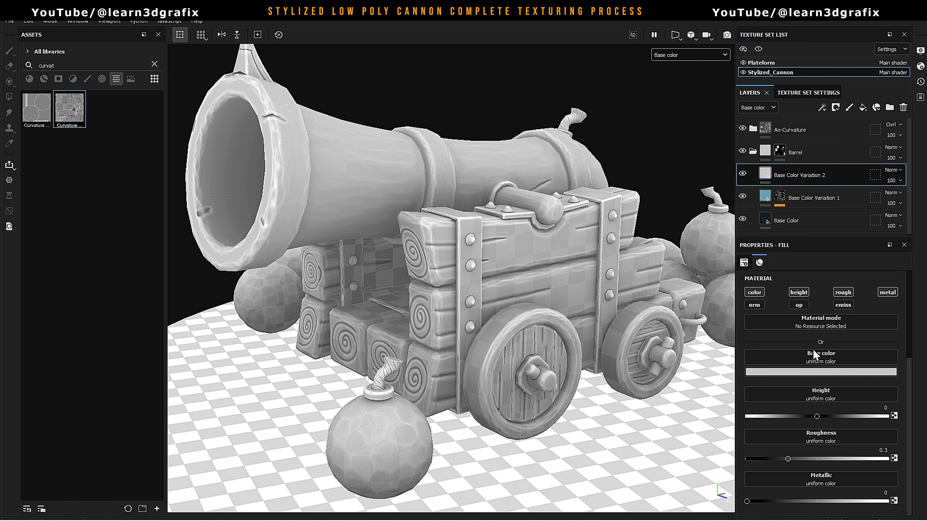
{"action": "left_click", "coordinate": [842, 372]}
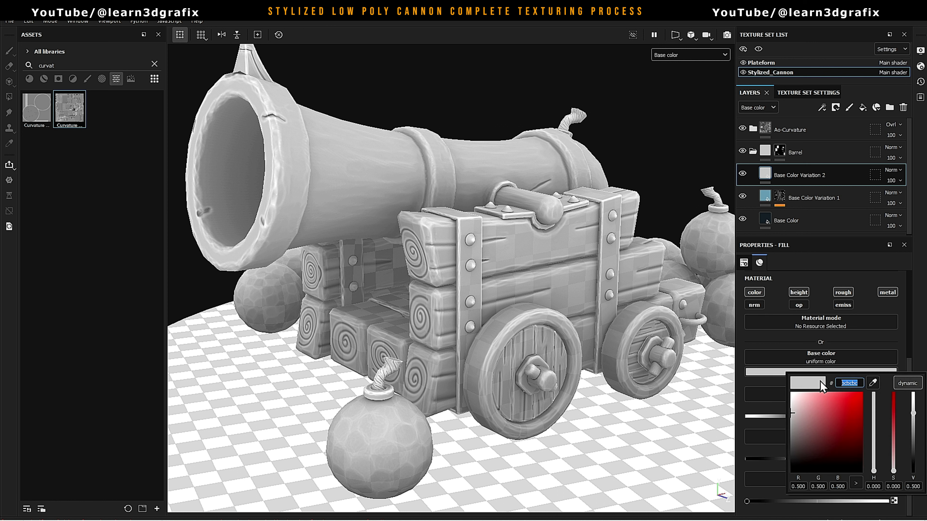
{"action": "type", "text": "4f6a77"}
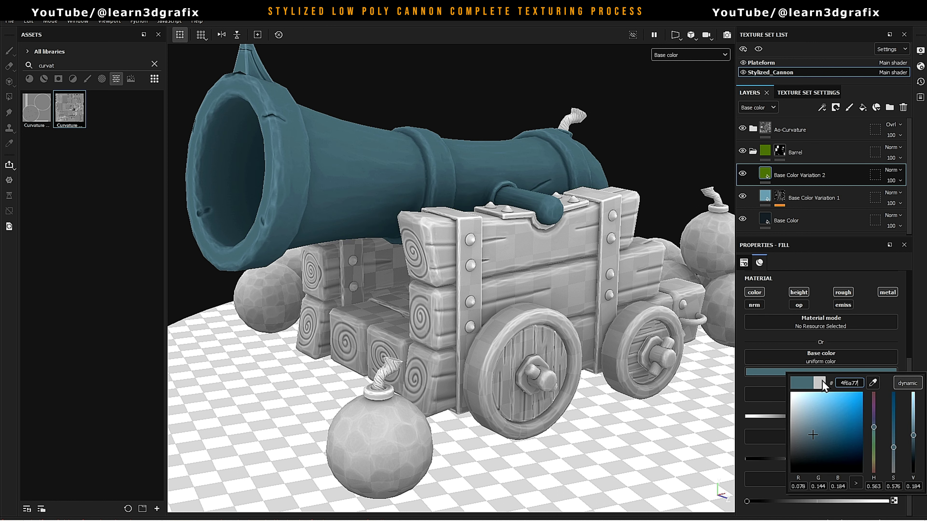
{"action": "key", "text": "Return"}
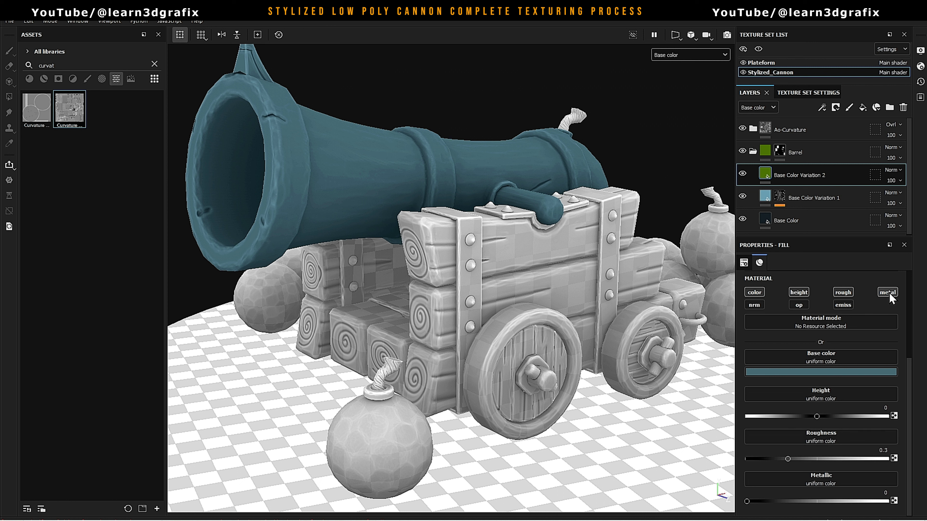
{"action": "left_click", "coordinate": [888, 294]}
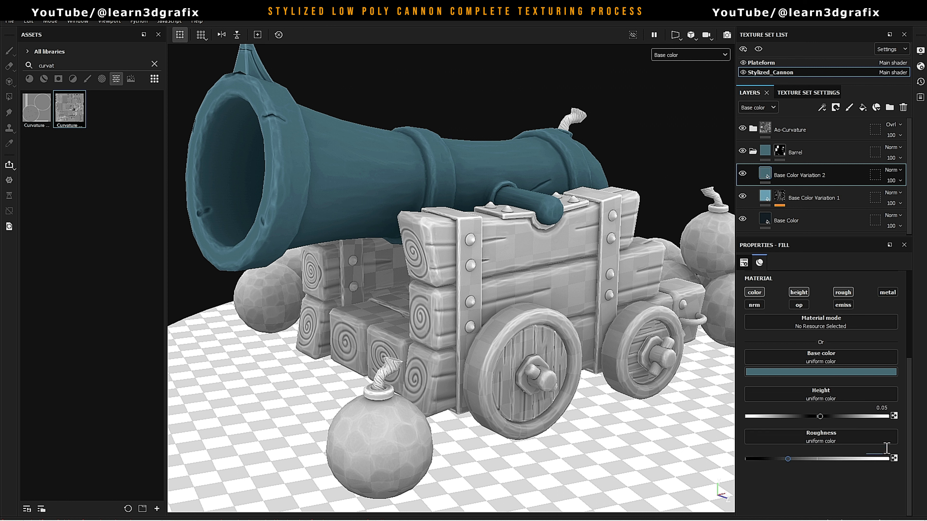
{"action": "left_click", "coordinate": [877, 450]}
{"action": "type", "text": "0.7"}
{"action": "key", "text": "m"}
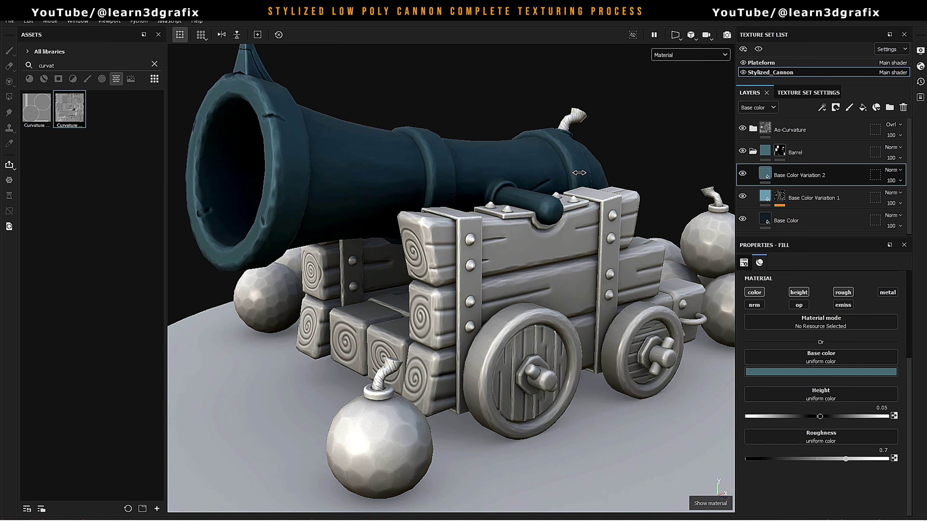
Add a black mask with a Curvature generator to Base Color Variation 2
{"action": "right_click", "coordinate": [767, 174]}
{"action": "left_click", "coordinate": [814, 192]}
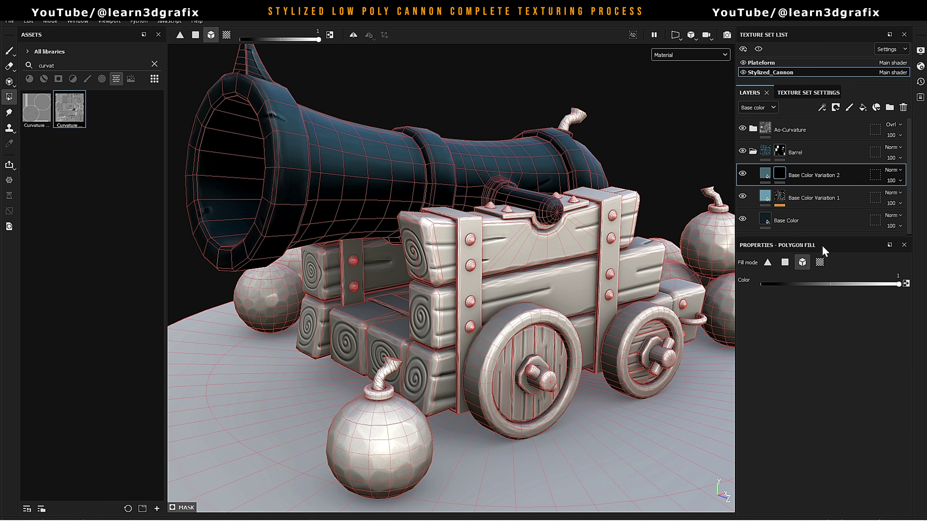
{"action": "right_click", "coordinate": [779, 175]}
{"action": "left_click", "coordinate": [854, 313]}
{"action": "left_click", "coordinate": [865, 281]}
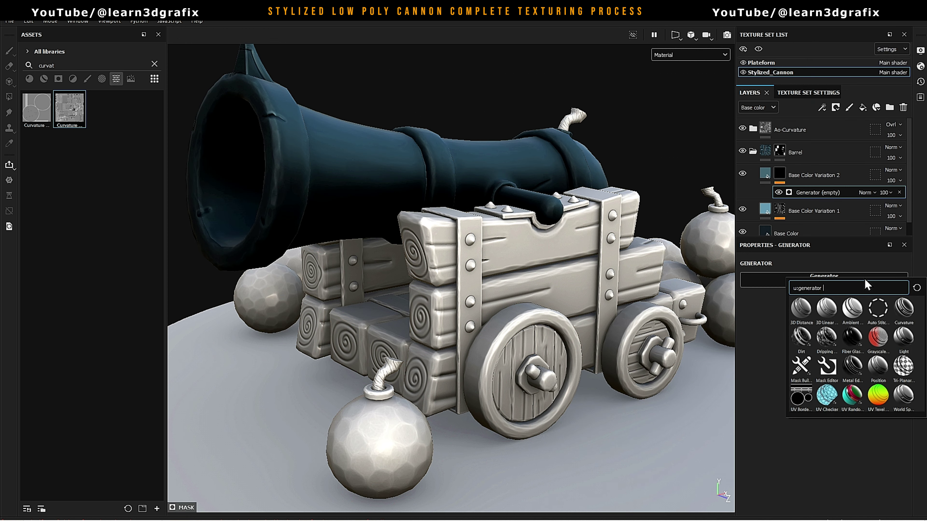
{"action": "left_click", "coordinate": [904, 308]}
Tune the curvature to Balance 0.27, Contrast 0.47, Medium 0.31, Large 0.19, Big 0.14, Huge 0.32
{"action": "scroll", "coordinate": [839, 306], "scroll_direction": "down", "scroll_amount": 1}
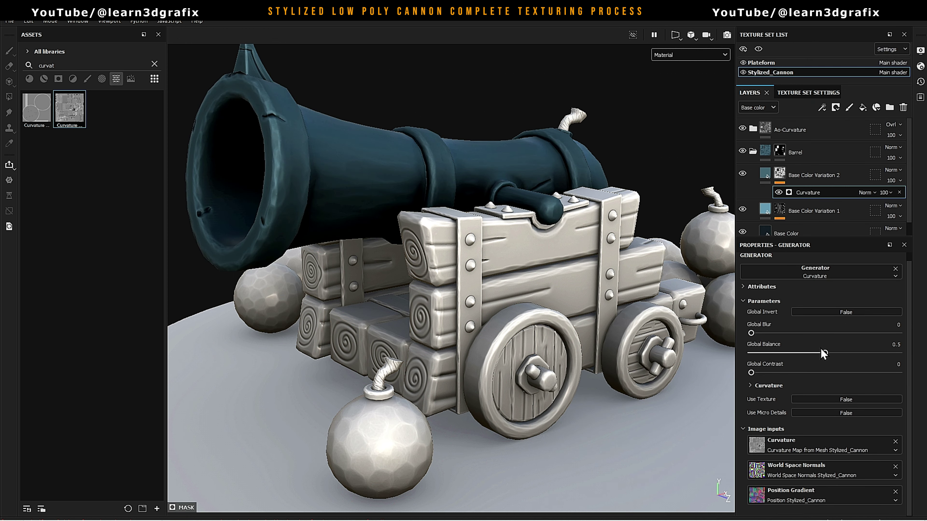
{"action": "left_click_drag", "start_coordinate": [821, 352], "coordinate": [791, 358]}
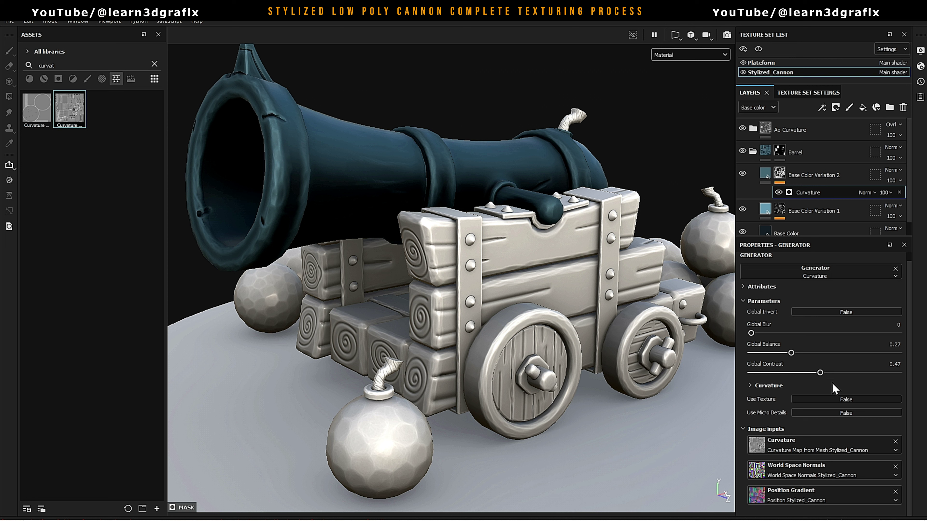
{"action": "left_click", "coordinate": [750, 385]}
{"action": "scroll", "coordinate": [821, 352], "scroll_direction": "down", "scroll_amount": 5}
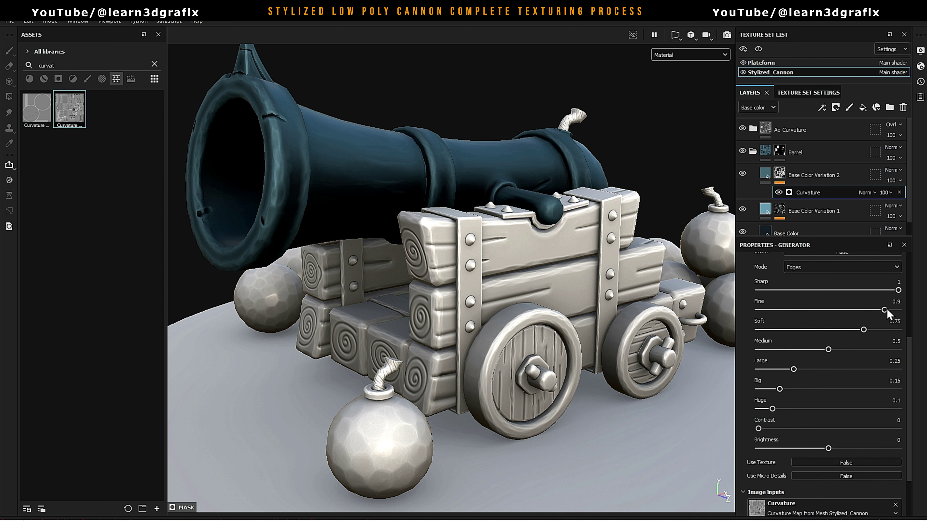
{"action": "left_click_drag", "start_coordinate": [899, 313], "coordinate": [903, 312]}
{"action": "scroll", "coordinate": [844, 339], "scroll_direction": "down", "scroll_amount": 1}
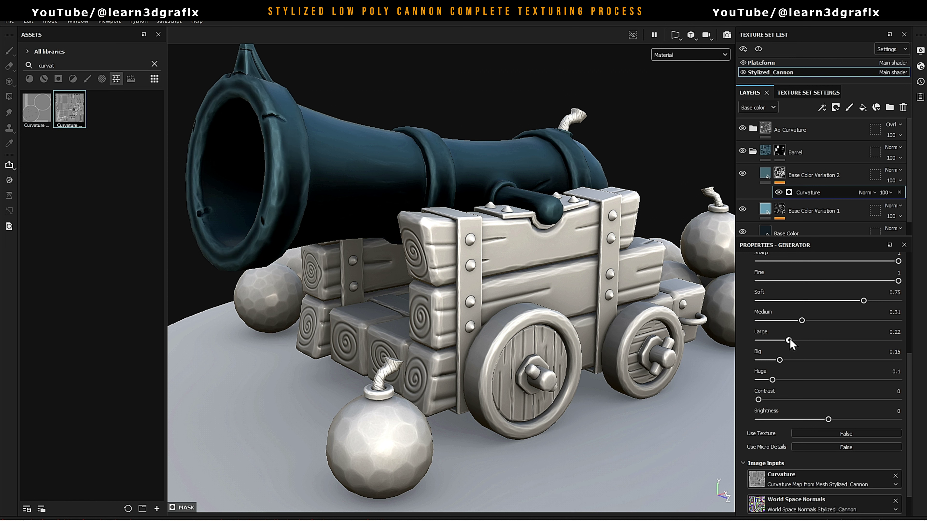
{"action": "mouse_move", "coordinate": [786, 339]}
{"action": "left_mouse_down"}
{"action": "mouse_move", "coordinate": [776, 379]}
{"action": "mouse_move", "coordinate": [803, 380]}
{"action": "left_mouse_up"}
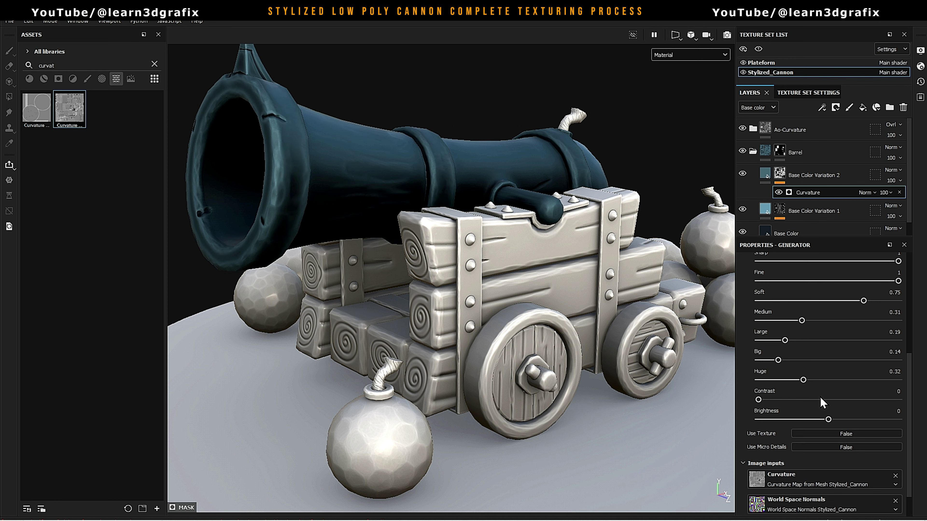
{"action": "left_click", "coordinate": [803, 179]}
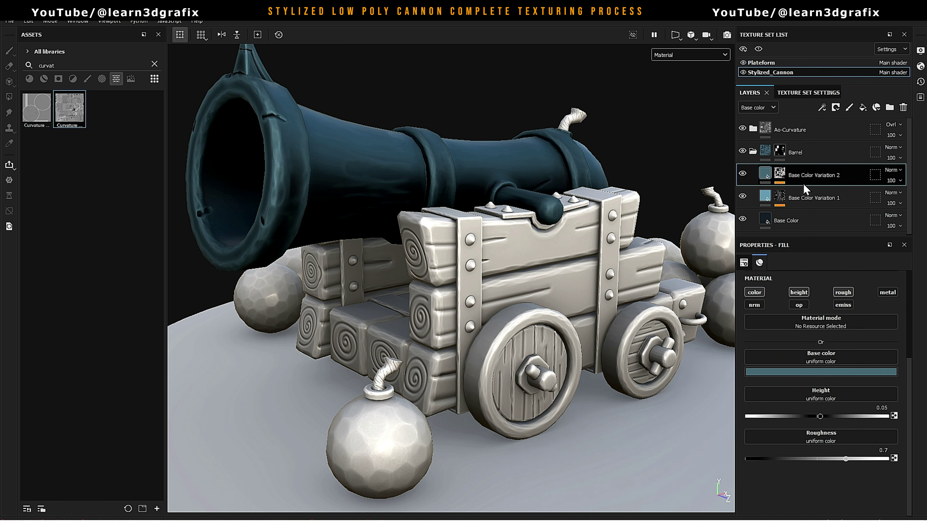
Reselect the Curvature generator in Base Color Variation 2's mask and zoom in on the barrel
{"action": "left_click", "coordinate": [780, 174]}
{"action": "left_click", "coordinate": [808, 192]}
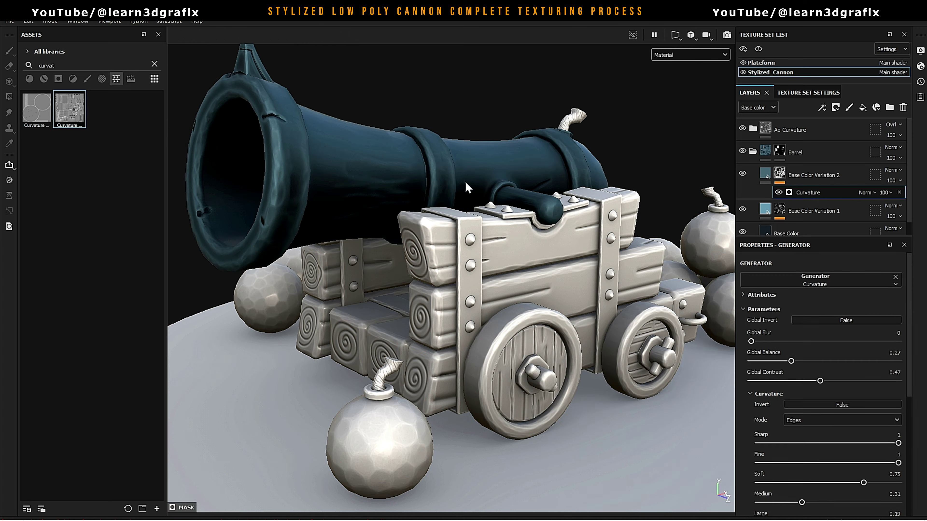
{"action": "scroll", "coordinate": [467, 187], "scroll_direction": "up", "scroll_amount": 5}
{"action": "scroll", "coordinate": [362, 165], "scroll_direction": "up", "scroll_amount": 5}
{"action": "left_click_drag", "start_coordinate": [393, 170], "coordinate": [443, 248], "text": "alt"}
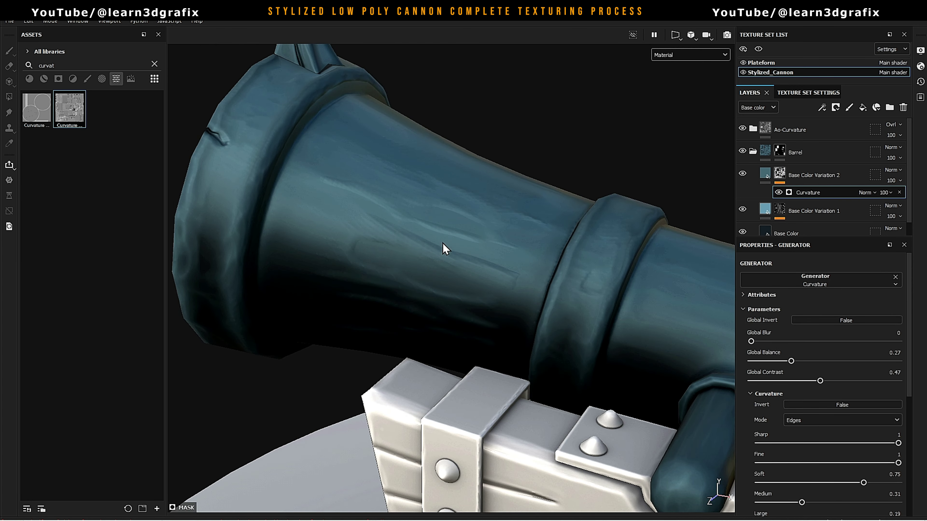
Add a Paint effect to the mask using UV-island fill, checking it in mask view
{"action": "key", "text": "4"}
{"action": "right_click", "coordinate": [781, 173]}
{"action": "left_click", "coordinate": [824, 306]}
{"action": "left_click", "coordinate": [819, 262]}
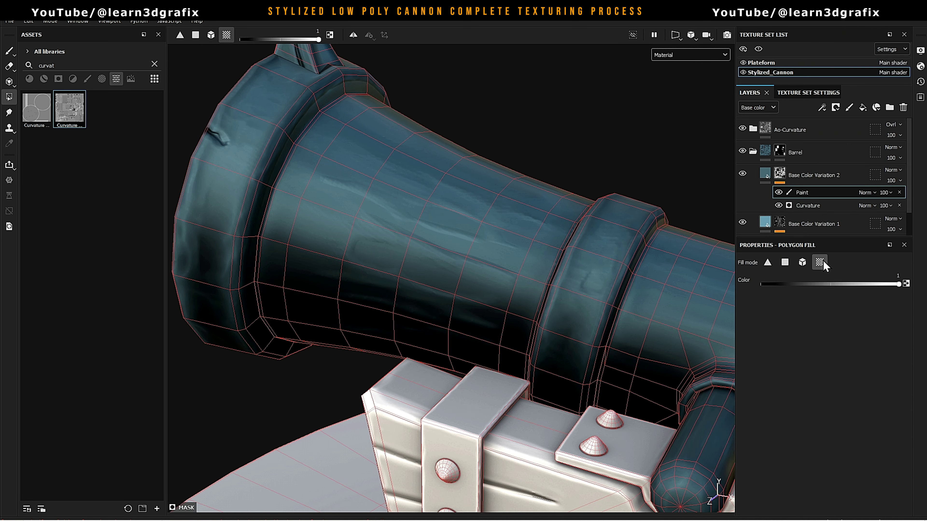
{"action": "left_click", "coordinate": [691, 56]}
{"action": "left_click", "coordinate": [681, 135]}
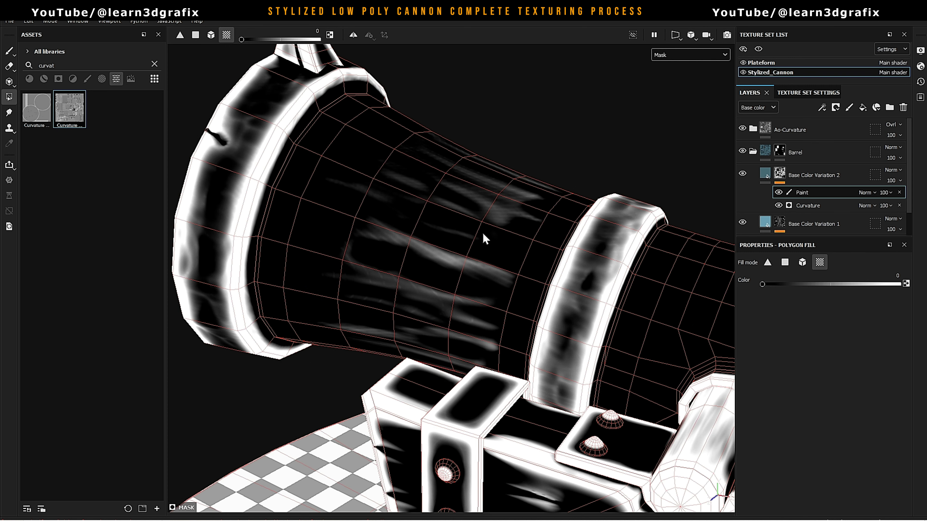
{"action": "key", "text": "m"}
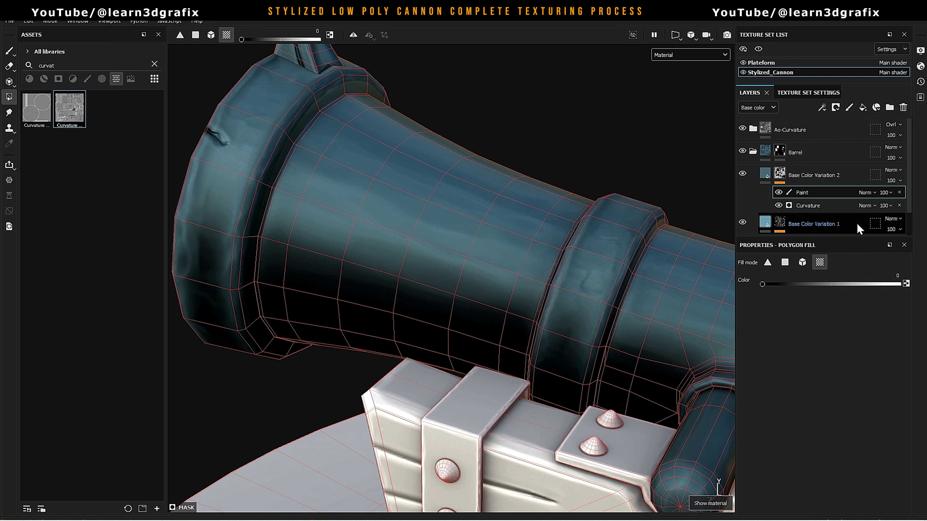
Set the Paint effect opacity to 50, then reselect the layer and zoom out
{"action": "mouse_move", "coordinate": [916, 211]}
{"action": "left_mouse_down"}
{"action": "mouse_move", "coordinate": [897, 212]}
{"action": "mouse_move", "coordinate": [900, 203]}
{"action": "left_mouse_up"}
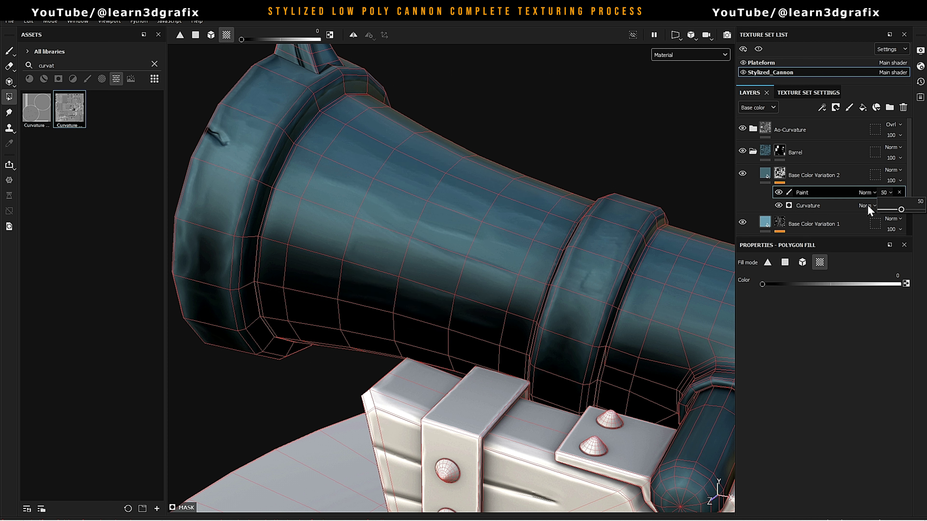
{"action": "left_click", "coordinate": [800, 174]}
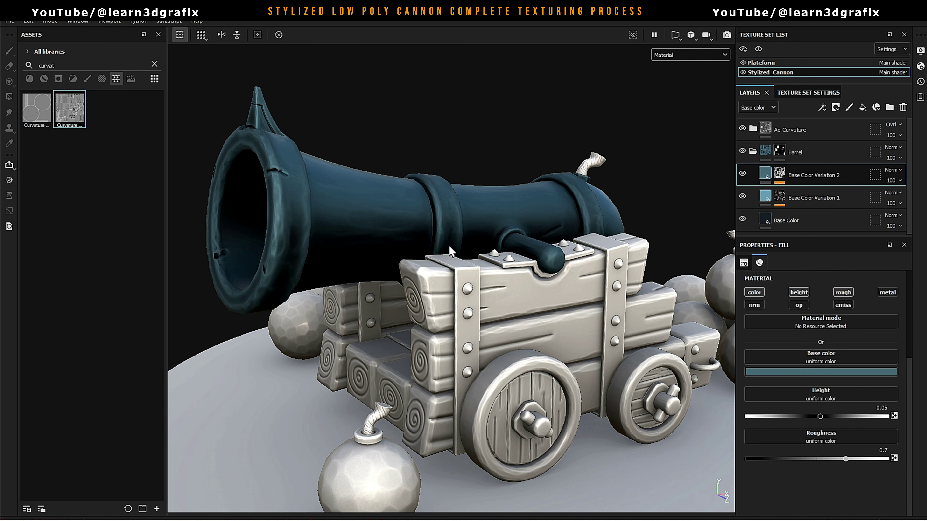
{"action": "scroll", "coordinate": [537, 223], "scroll_direction": "up", "scroll_amount": 3}
{"action": "scroll", "coordinate": [685, 186], "scroll_direction": "up", "scroll_amount": 2}
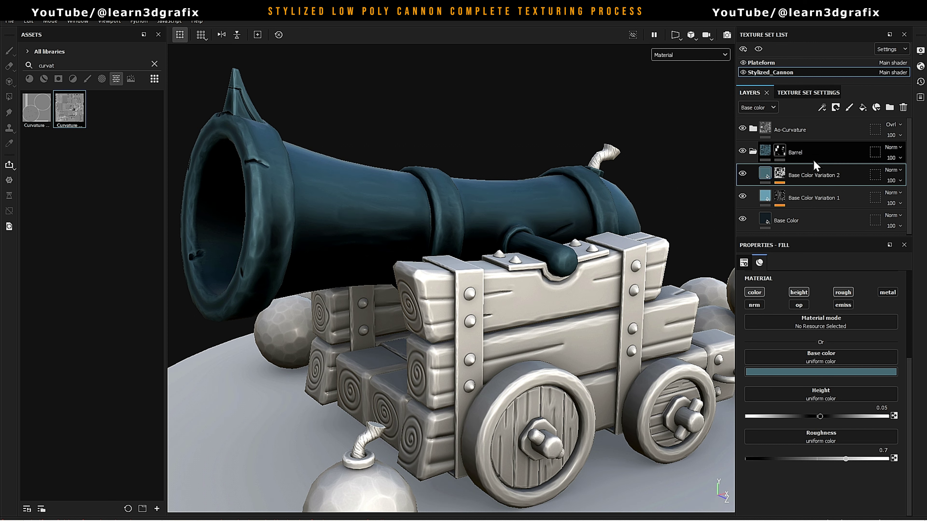
Create a new layer folder named Barrel Rings
{"action": "left_click", "coordinate": [888, 107]}
{"action": "double_click", "coordinate": [797, 175]}
{"action": "key", "text": "Caps_Lock"}
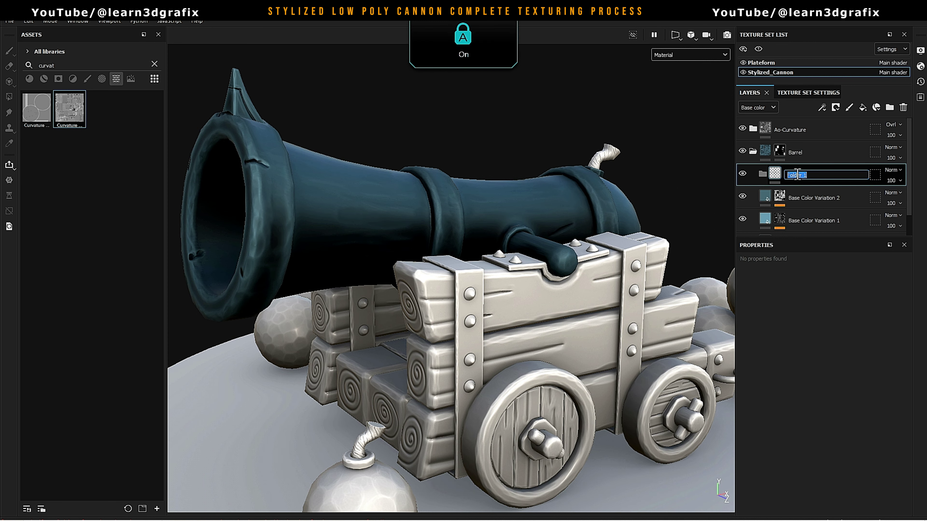
{"action": "type", "text": "l"}
{"action": "key", "text": "Caps_Lock"}
{"action": "type", "text": "gs"}
{"action": "key", "text": "Return"}
Add a fill layer and move it into the Barrel Rings folder
{"action": "left_click", "coordinate": [862, 107]}
{"action": "left_click_drag", "start_coordinate": [780, 183], "coordinate": [778, 172]}
{"action": "left_click", "coordinate": [763, 174]}
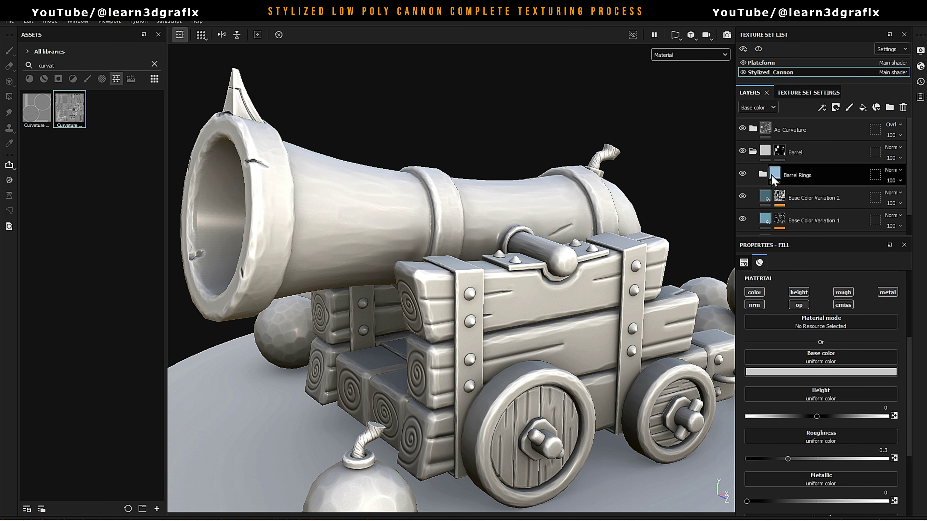
Give Barrel Rings a black mask with polygon fill, viewing the mask alone
{"action": "right_click", "coordinate": [797, 173]}
{"action": "left_click", "coordinate": [826, 187]}
{"action": "left_click", "coordinate": [819, 262]}
{"action": "left_click", "coordinate": [712, 55]}
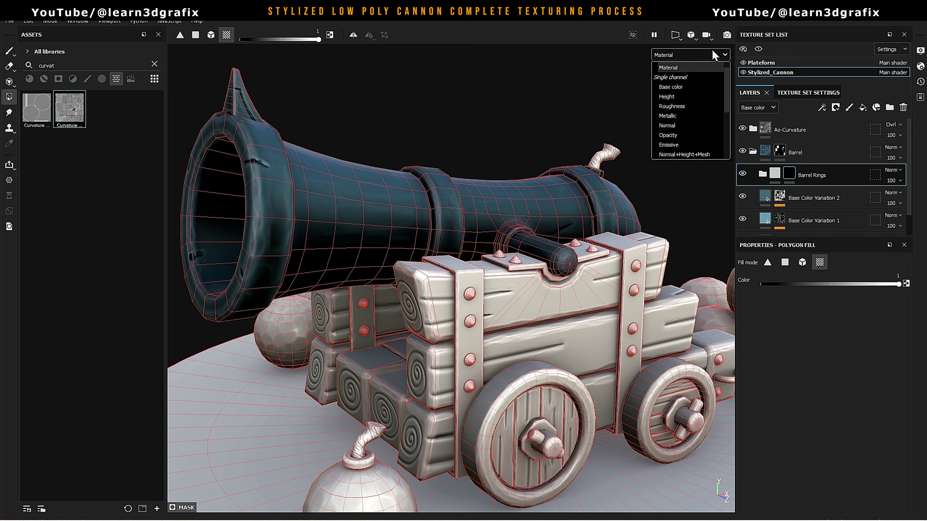
{"action": "scroll", "coordinate": [689, 146], "scroll_direction": "down", "scroll_amount": 3}
{"action": "left_click", "coordinate": [683, 136]}
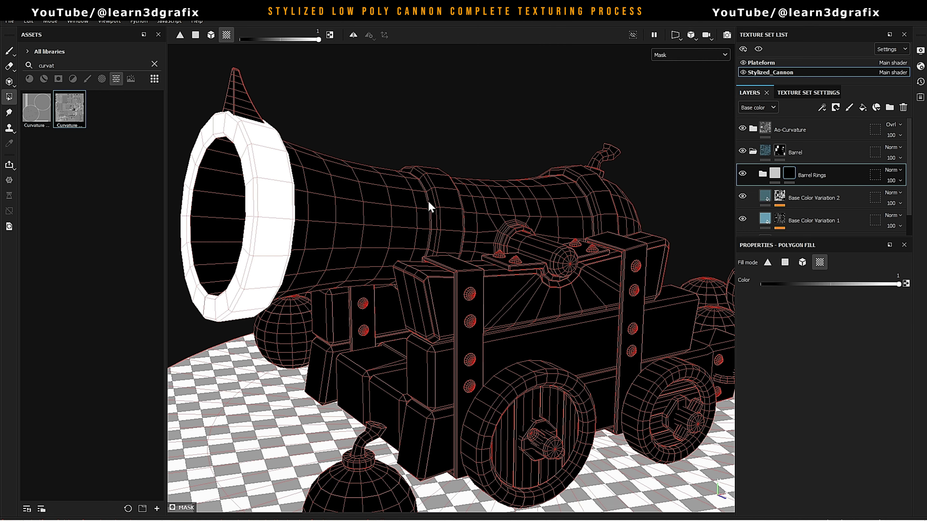
{"action": "mouse_move", "coordinate": [594, 197]}
{"action": "left_mouse_down", "text": "alt"}
{"action": "mouse_move", "coordinate": [387, 147]}
{"action": "mouse_move", "coordinate": [379, 174]}
{"action": "left_mouse_up", "text": "alt"}
{"action": "scroll", "coordinate": [399, 192], "scroll_direction": "up", "scroll_amount": 5}
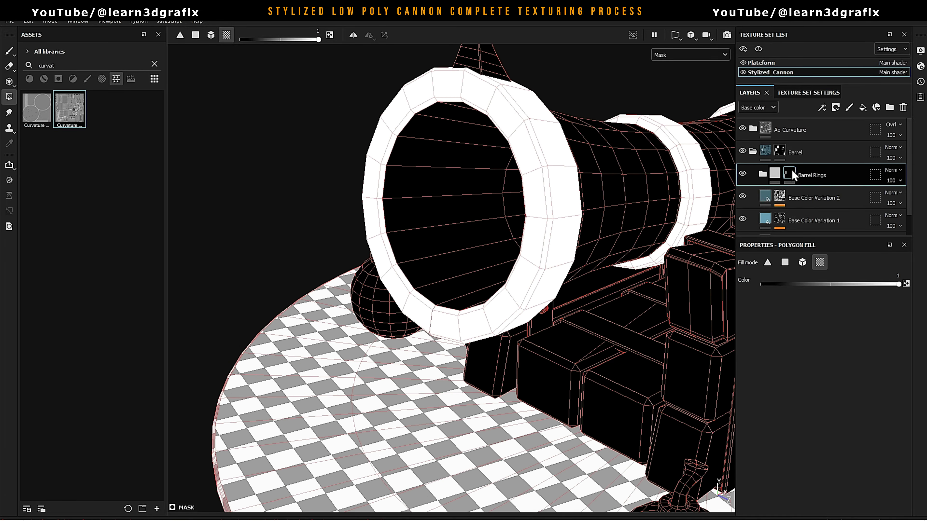
Inspect the masked rings, return to material view and select Fill layer 1
{"action": "left_click", "coordinate": [763, 176]}
{"action": "scroll", "coordinate": [600, 186], "scroll_direction": "down", "scroll_amount": 5}
{"action": "mouse_move", "coordinate": [600, 186]}
{"action": "left_mouse_down", "text": "alt"}
{"action": "mouse_move", "coordinate": [451, 196]}
{"action": "mouse_move", "coordinate": [485, 221]}
{"action": "left_mouse_up", "text": "alt"}
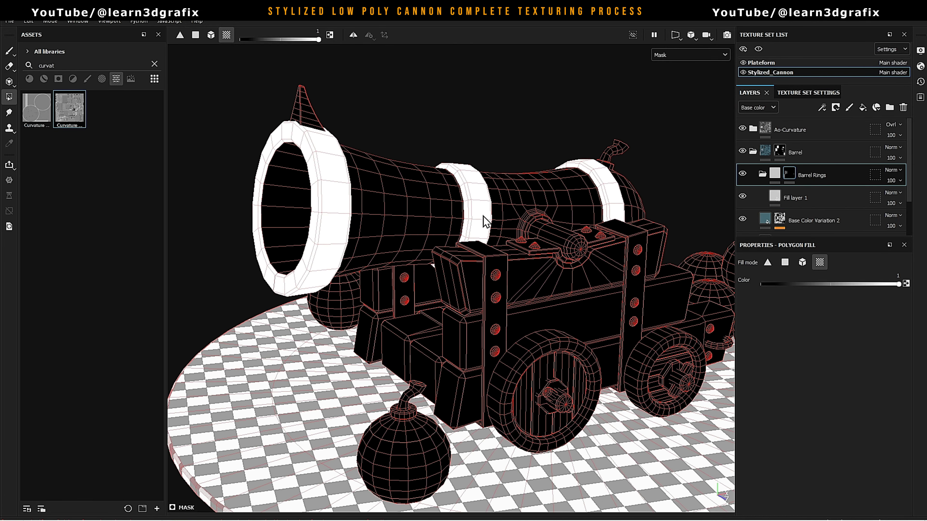
{"action": "key", "text": "m"}
{"action": "left_click_drag", "start_coordinate": [689, 153], "coordinate": [451, 182], "text": "alt"}
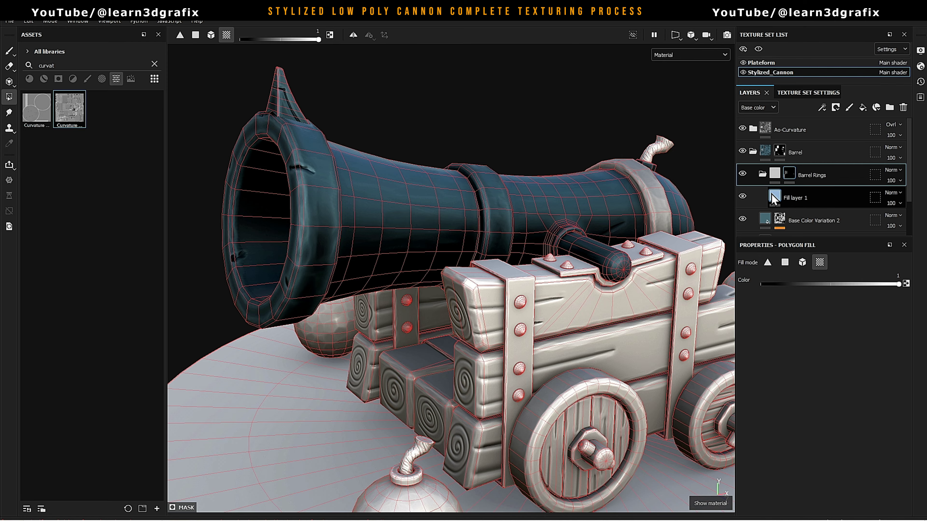
{"action": "left_click", "coordinate": [774, 174]}
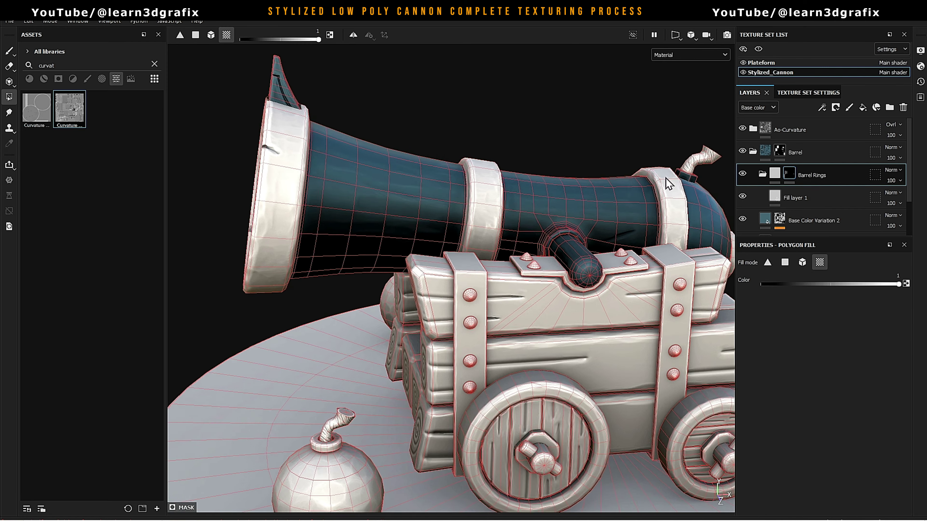
{"action": "left_click_drag", "start_coordinate": [666, 182], "coordinate": [496, 210], "text": "alt"}
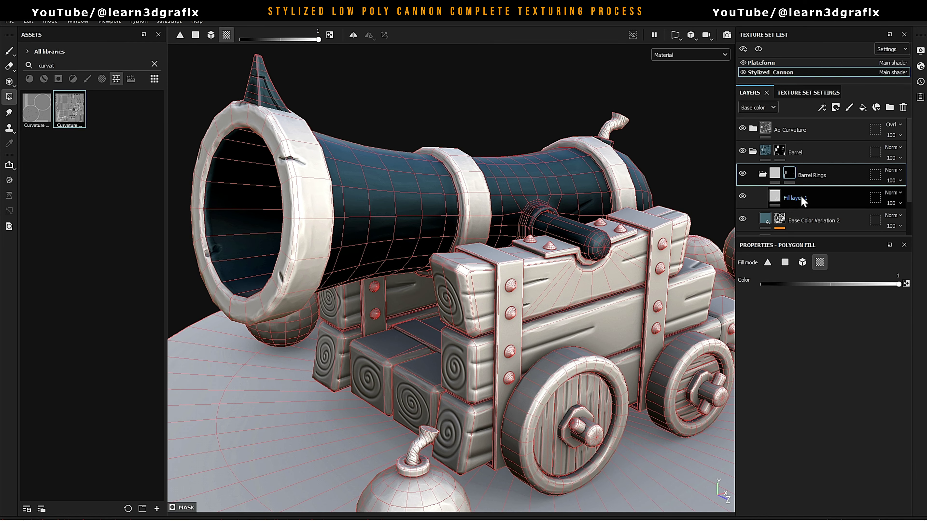
Give Fill layer 1 the dark teal base colour 385162
{"action": "left_click", "coordinate": [801, 196]}
{"action": "left_click", "coordinate": [765, 371]}
{"action": "double_click", "coordinate": [850, 380]}
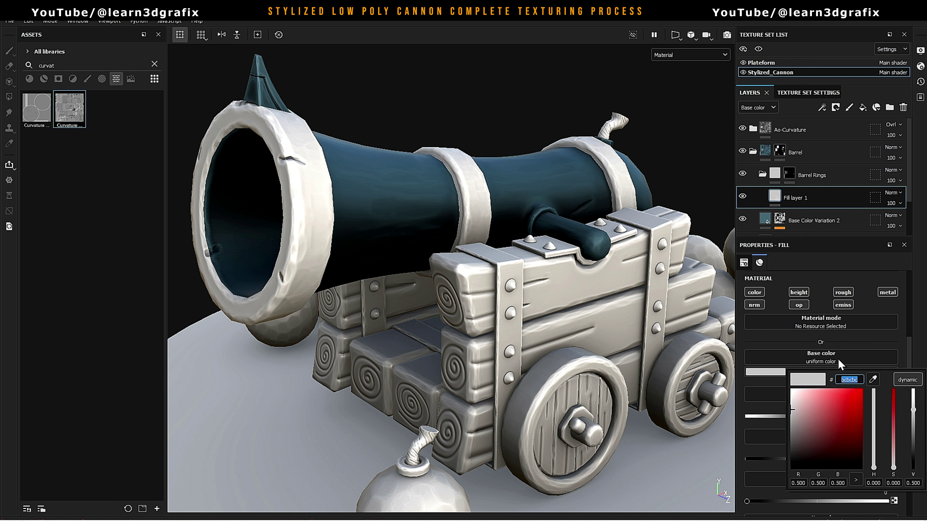
{"action": "type", "text": "385162"}
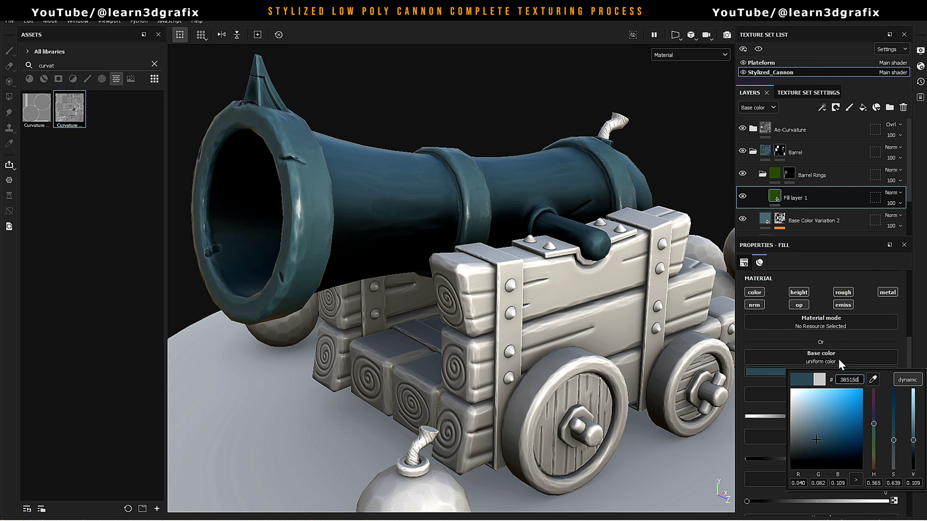
{"action": "key", "text": "Return"}
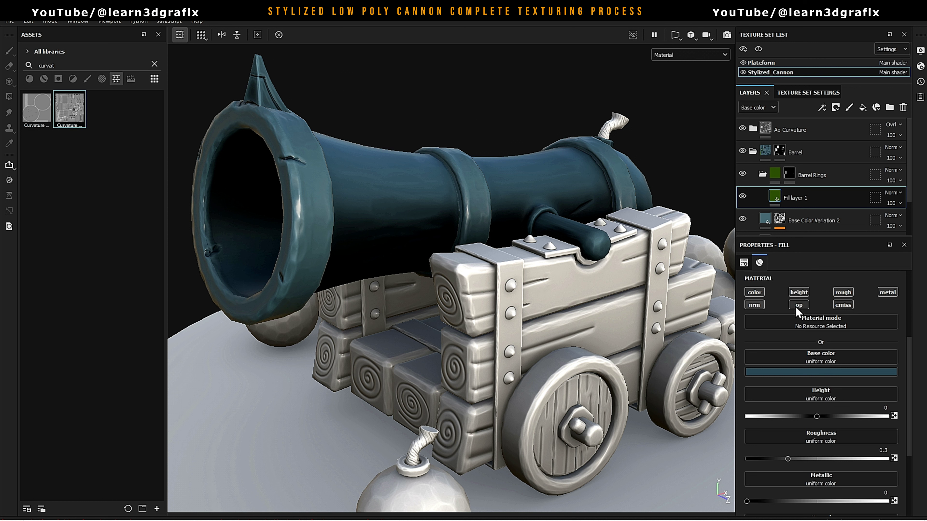
Disable roughness and height on the fill and set Metallic to 0.6
{"action": "left_click", "coordinate": [842, 292]}
{"action": "left_click", "coordinate": [800, 292]}
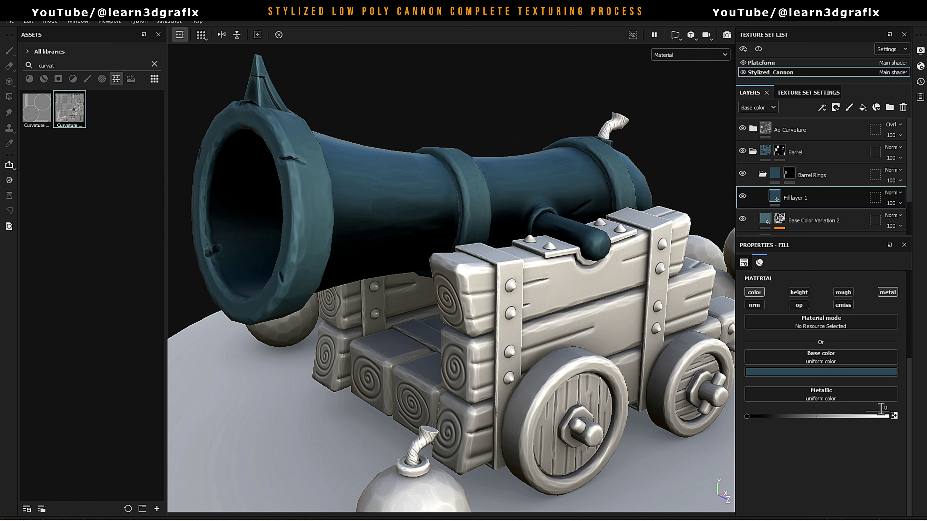
{"action": "type", "text": ".6"}
{"action": "key", "text": "Return"}
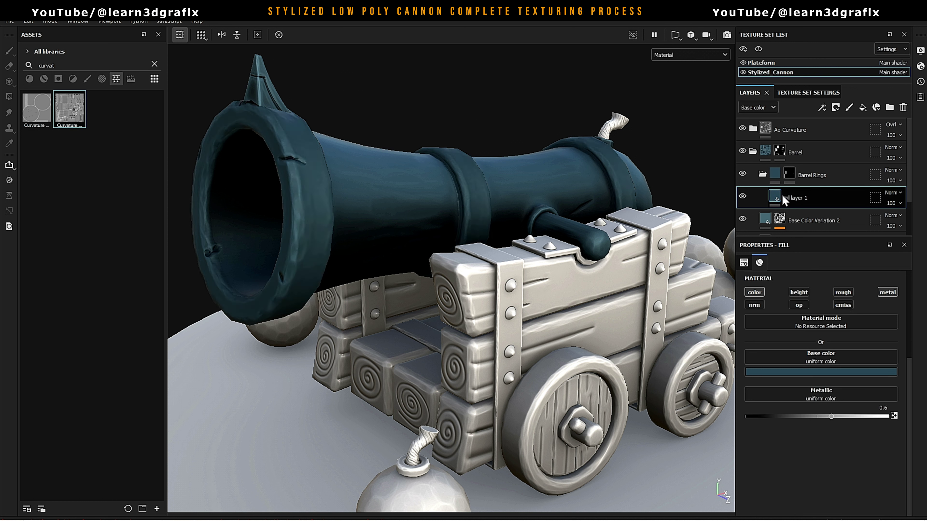
Rename the layer Base Color - Rings and add a new fill layer above it
{"action": "double_click", "coordinate": [795, 197]}
{"action": "type", "text": "Base Color - Ri"}
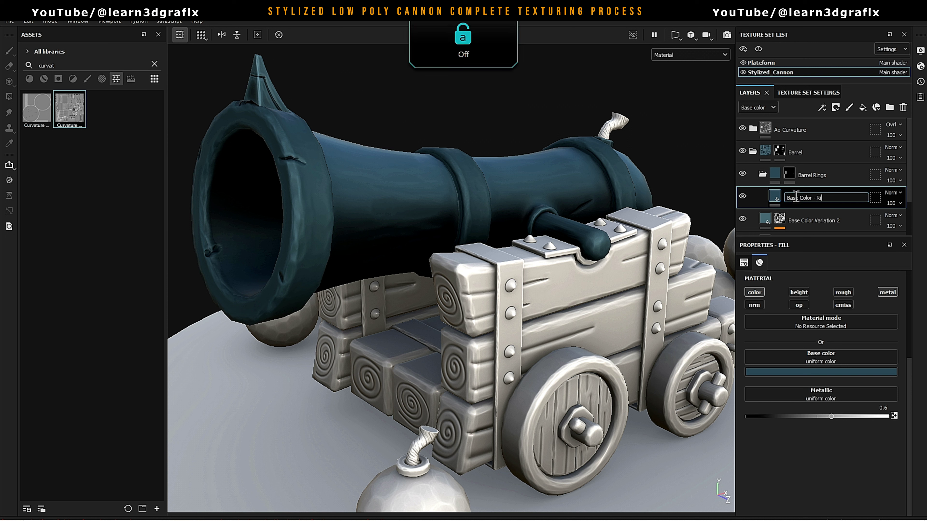
{"action": "type", "text": "ngs"}
{"action": "key", "text": "Return"}
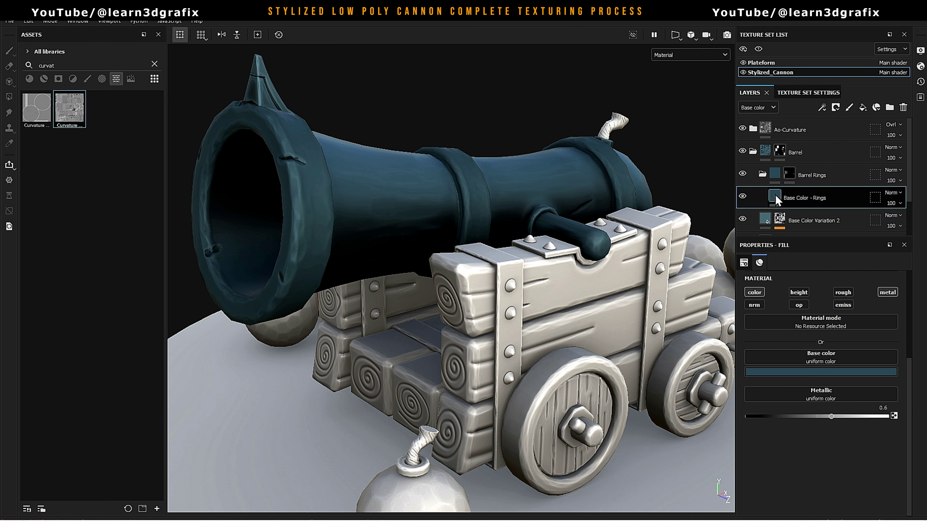
{"action": "left_click", "coordinate": [863, 108]}
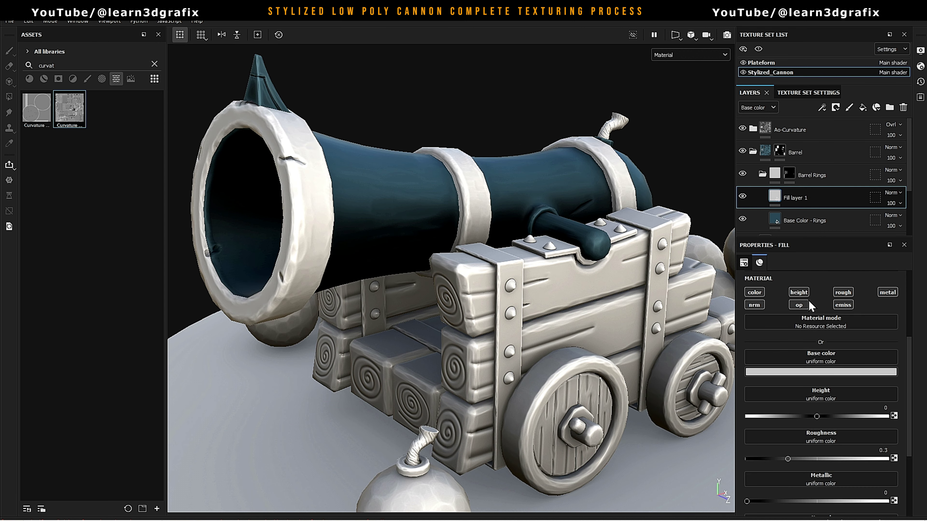
Disable roughness, opacity and emissive on the new fill and give it a blue-grey colour
{"action": "left_click", "coordinate": [839, 292]}
{"action": "left_click", "coordinate": [799, 305]}
{"action": "left_click", "coordinate": [839, 305]}
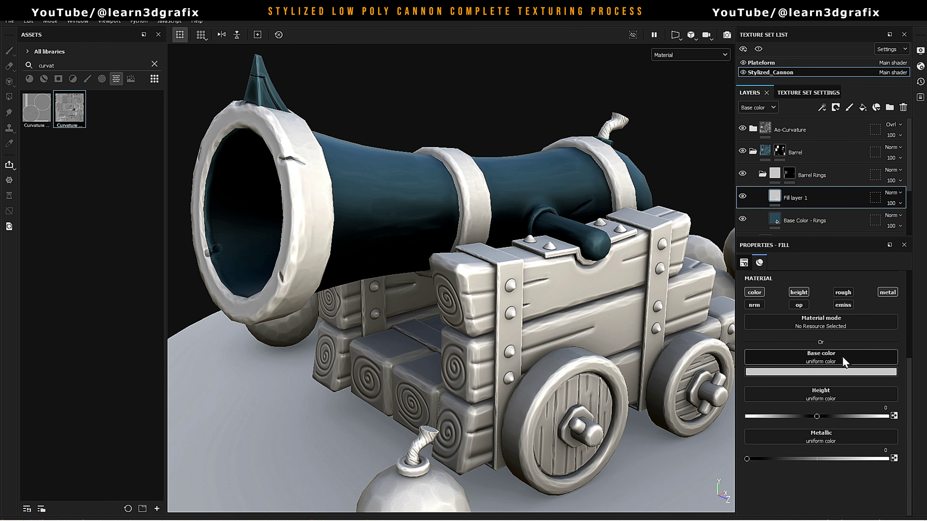
{"action": "left_click", "coordinate": [855, 372]}
{"action": "type", "text": "65"}
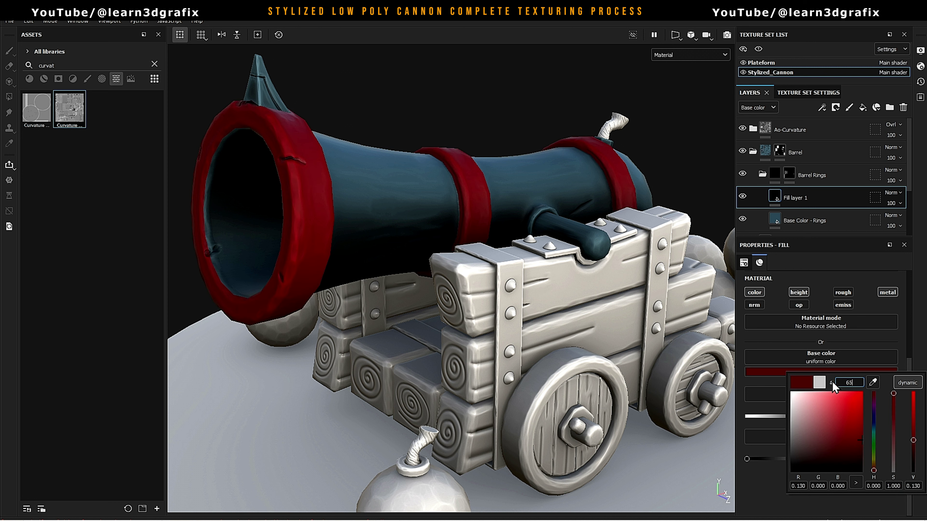
{"action": "type", "text": "8083"}
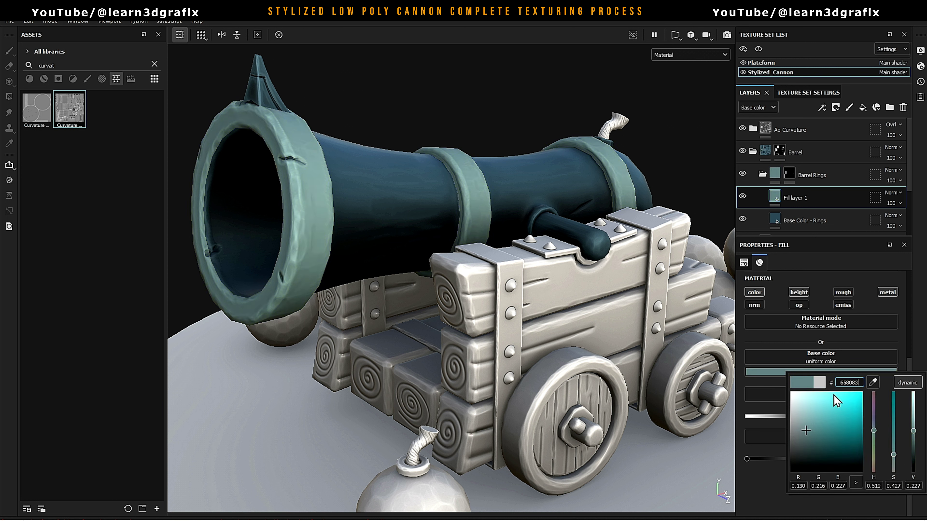
{"action": "type", "text": "8f"}
{"action": "key", "text": "Return"}
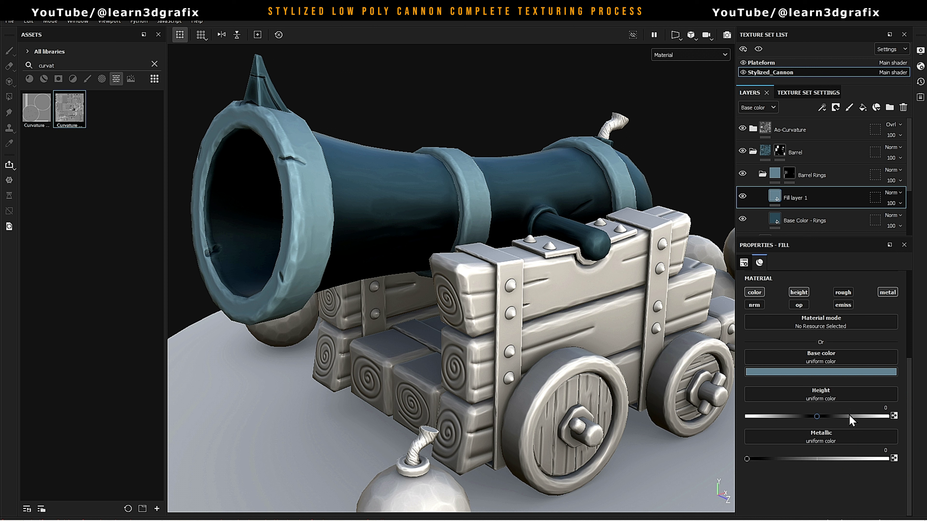
Set the fill's Height to 0.05 and Metallic to 0.75
{"action": "left_click", "coordinate": [885, 408]}
{"action": "type", "text": "0.05"}
{"action": "key", "text": "Return"}
{"action": "left_click_drag", "start_coordinate": [875, 453], "coordinate": [896, 452]}
{"action": "type", "text": ".7"}
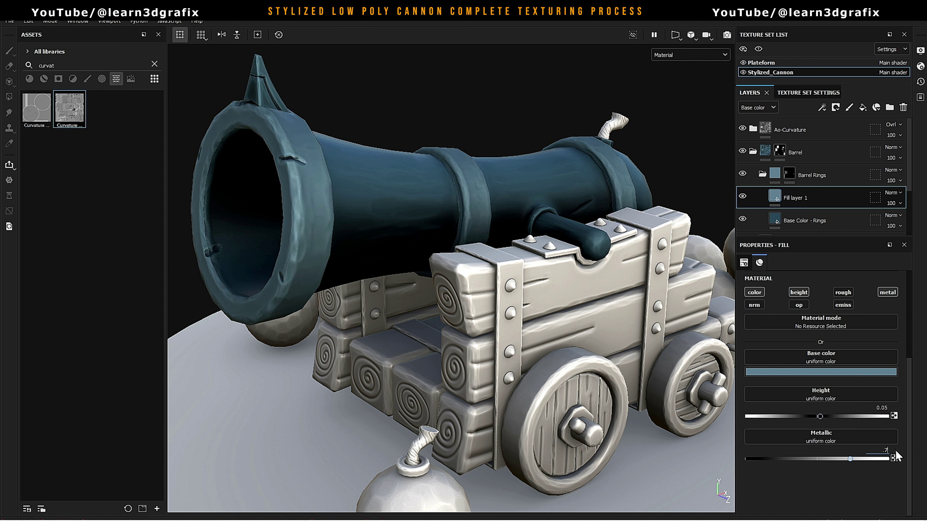
{"action": "type", "text": "5"}
{"action": "key", "text": "Return"}
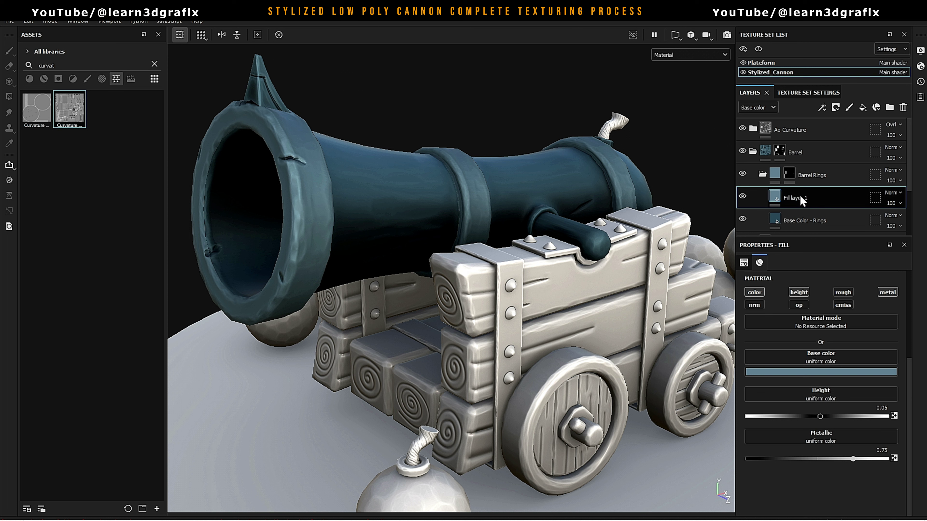
Rename the layer Base Color variation - Rings
{"action": "double_click", "coordinate": [800, 198]}
{"action": "key", "text": "Caps_Lock"}
{"action": "type", "text": "Base C"}
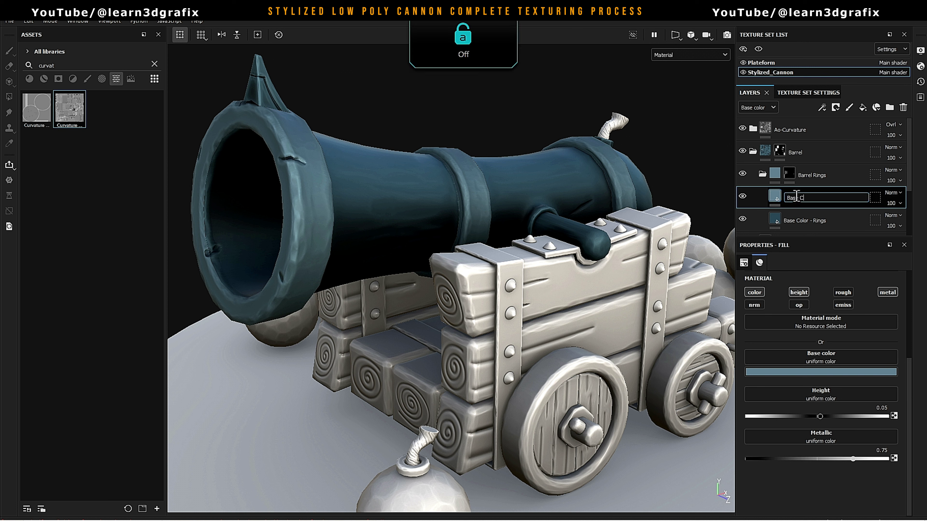
{"action": "type", "text": "olor variation"}
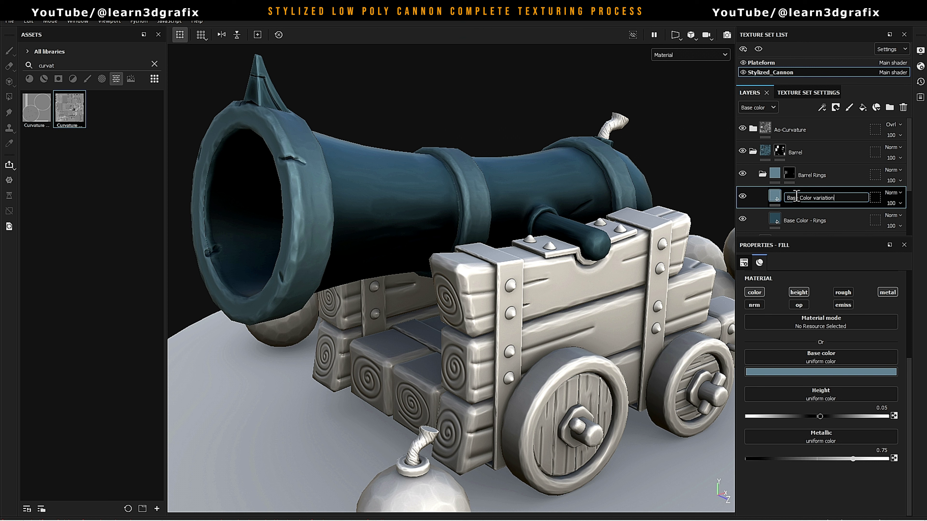
{"action": "type", "text": " -"}
{"action": "key", "text": "Caps_Lock"}
{"action": "type", "text": "gs"}
{"action": "key", "text": "Return"}
Add a black mask with a Curvature generator to Base Color variation - Rings
{"action": "right_click", "coordinate": [775, 202]}
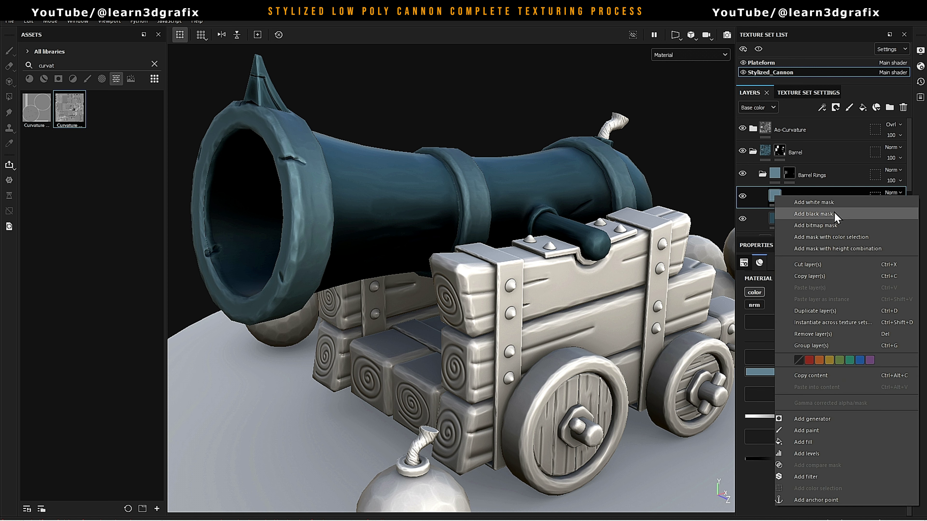
{"action": "left_click", "coordinate": [833, 211]}
{"action": "right_click", "coordinate": [786, 193]}
{"action": "left_click", "coordinate": [848, 308]}
{"action": "left_click", "coordinate": [837, 281]}
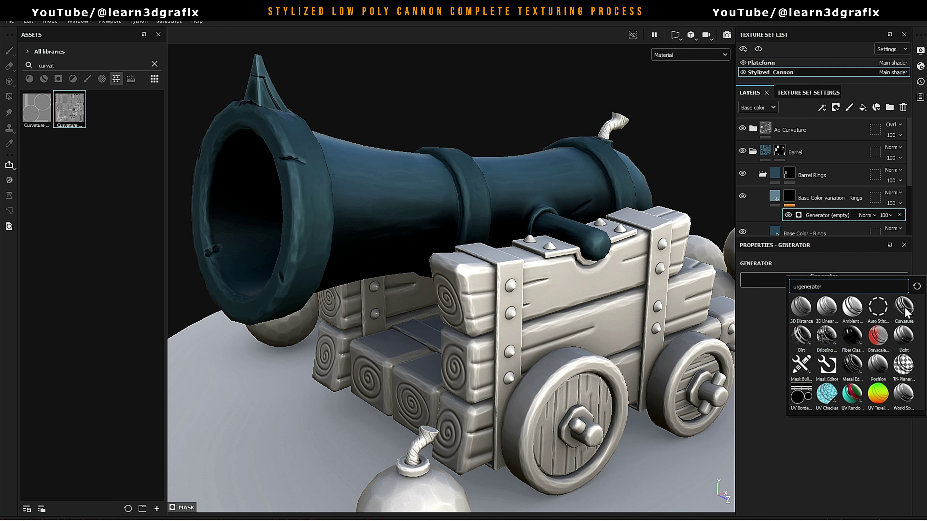
{"action": "left_click", "coordinate": [904, 306]}
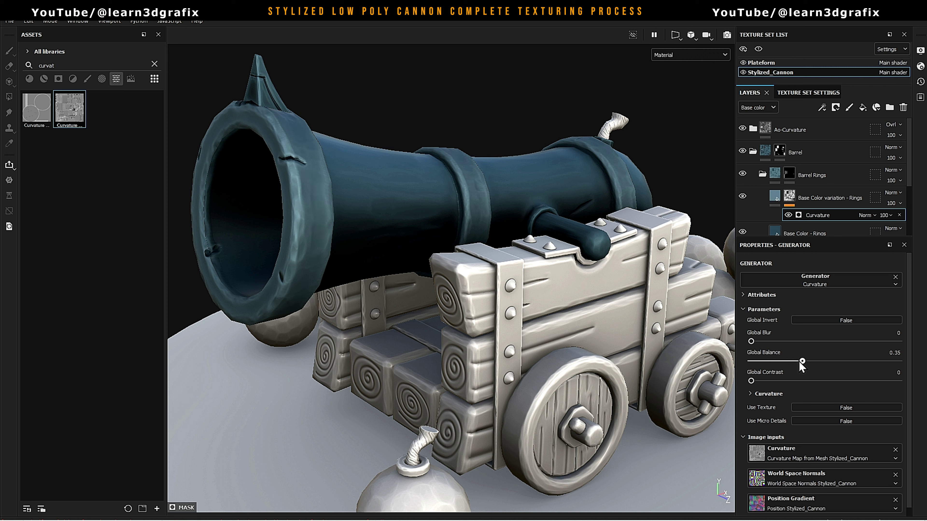
Raise the curvature Global Contrast to about 0.28 and Huge to about 0.25
{"action": "left_click_drag", "start_coordinate": [750, 380], "coordinate": [792, 381]}
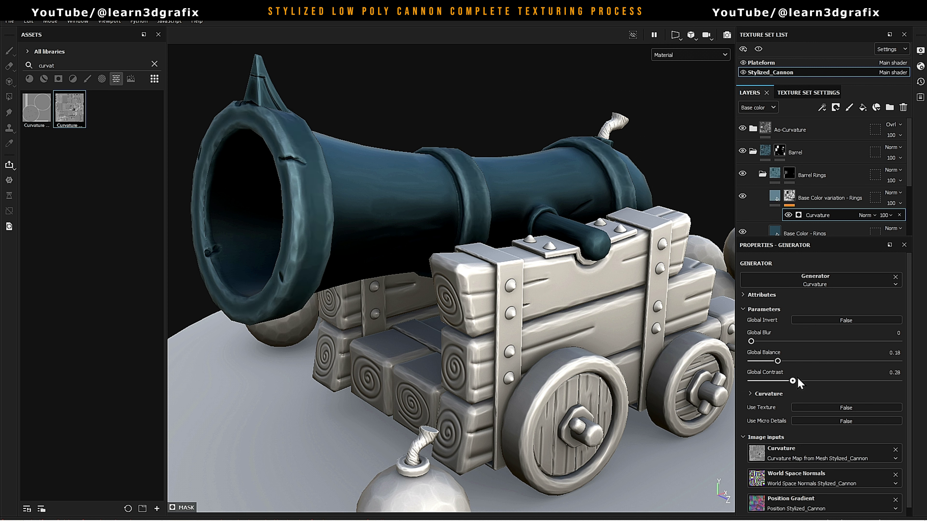
{"action": "left_click", "coordinate": [777, 393]}
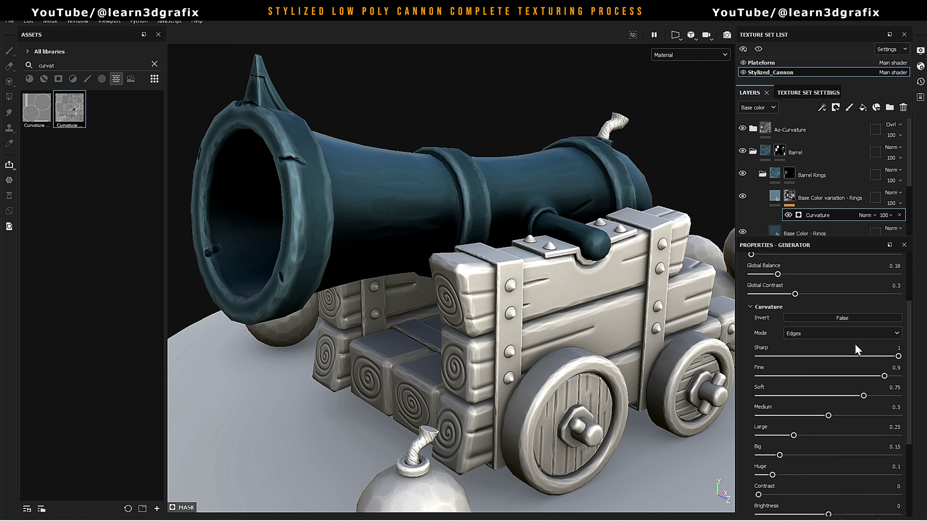
{"action": "scroll", "coordinate": [854, 343], "scroll_direction": "down", "scroll_amount": 5}
{"action": "scroll", "coordinate": [867, 301], "scroll_direction": "down", "scroll_amount": 1}
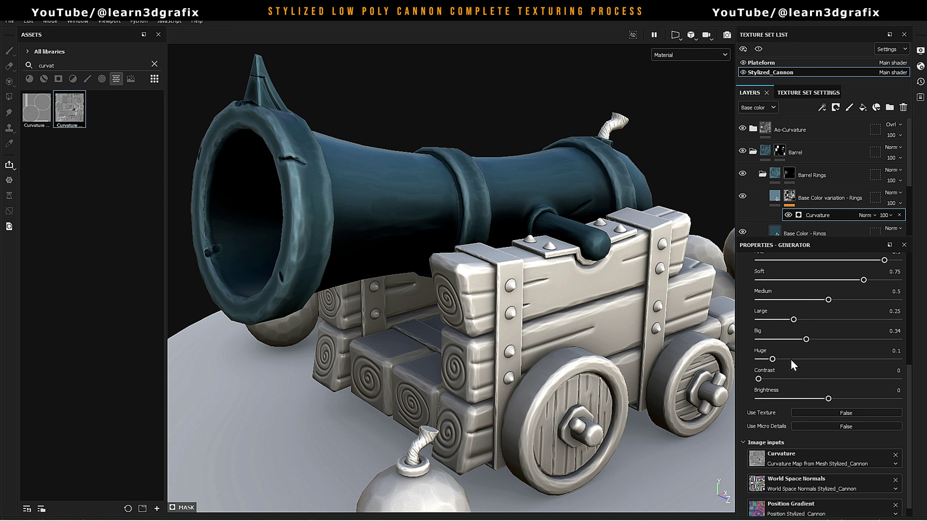
{"action": "left_click_drag", "start_coordinate": [791, 361], "coordinate": [795, 359]}
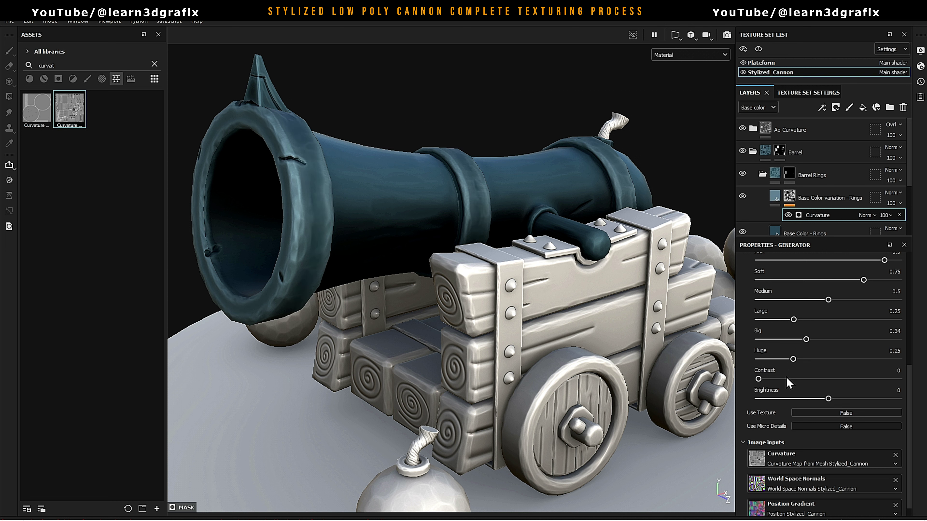
{"action": "scroll", "coordinate": [786, 376], "scroll_direction": "up", "scroll_amount": 10}
Toggle the rings variation to compare, then collapse and select the Barrel Rings folder
{"action": "left_click", "coordinate": [810, 190]}
{"action": "key", "text": "4"}
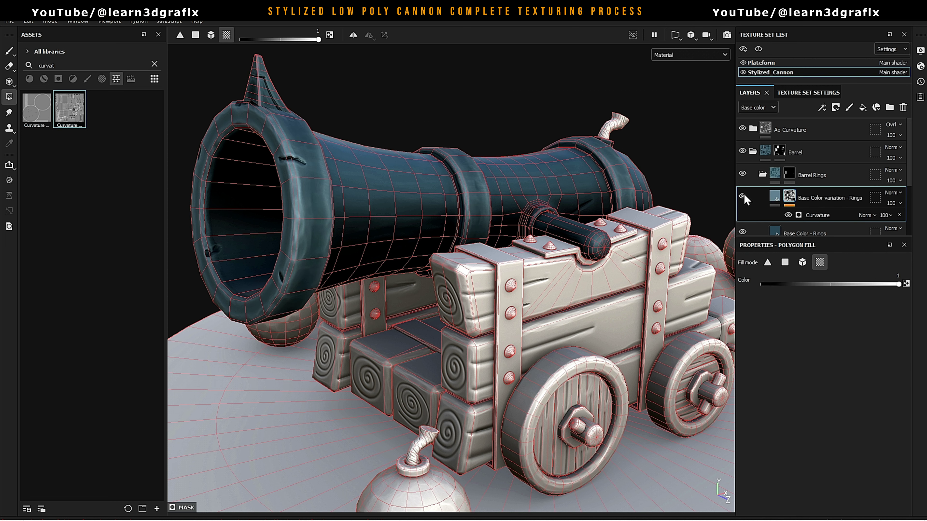
{"action": "left_click", "coordinate": [742, 196]}
{"action": "left_click", "coordinate": [742, 196]}
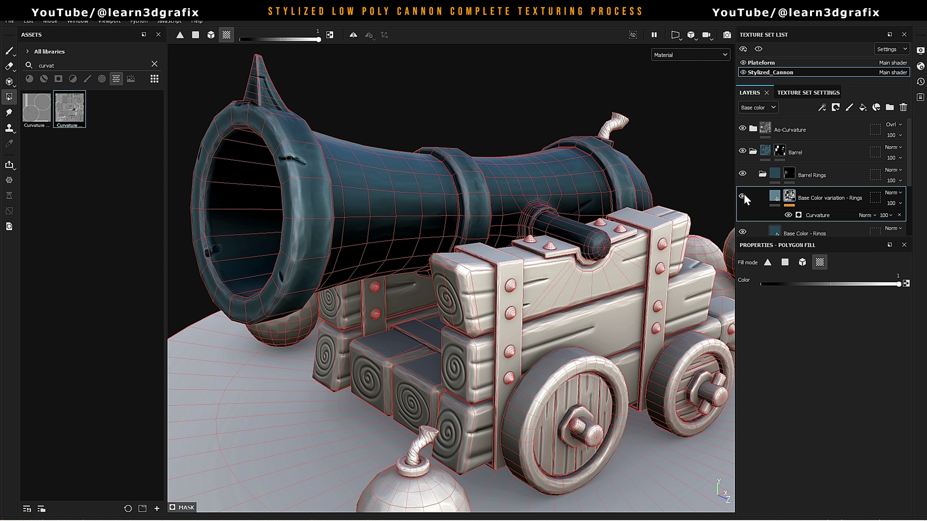
{"action": "left_click", "coordinate": [762, 174]}
{"action": "left_click", "coordinate": [794, 176]}
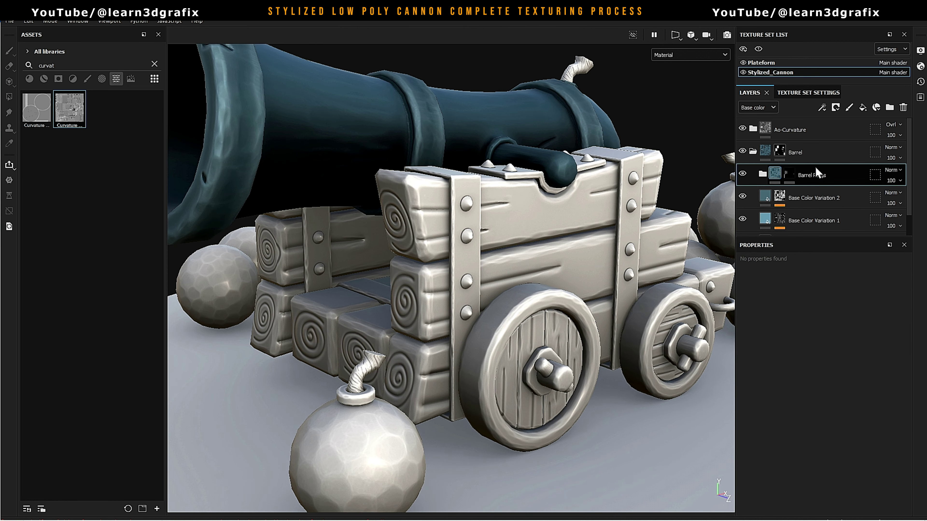
Create a new layer folder named Wooden Carraige
{"action": "left_click", "coordinate": [890, 108]}
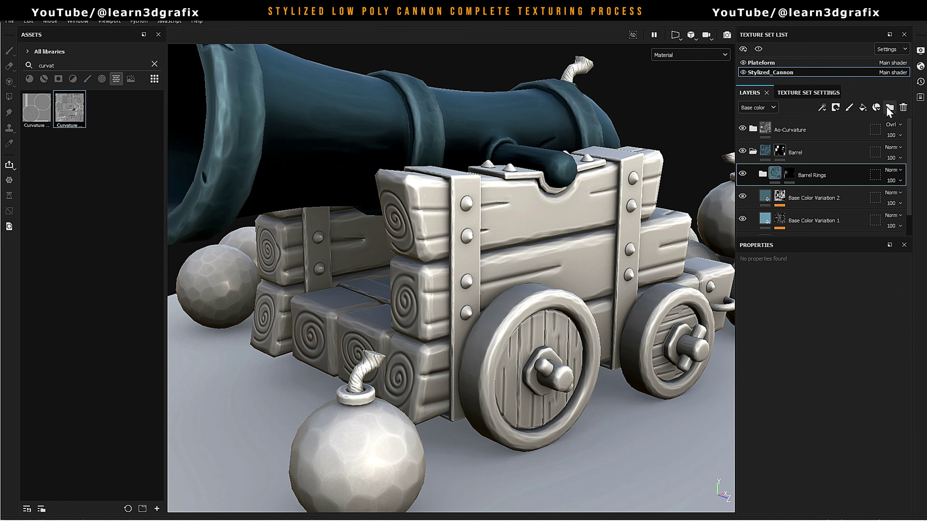
{"action": "double_click", "coordinate": [793, 174]}
{"action": "type", "text": "Wooden c"}
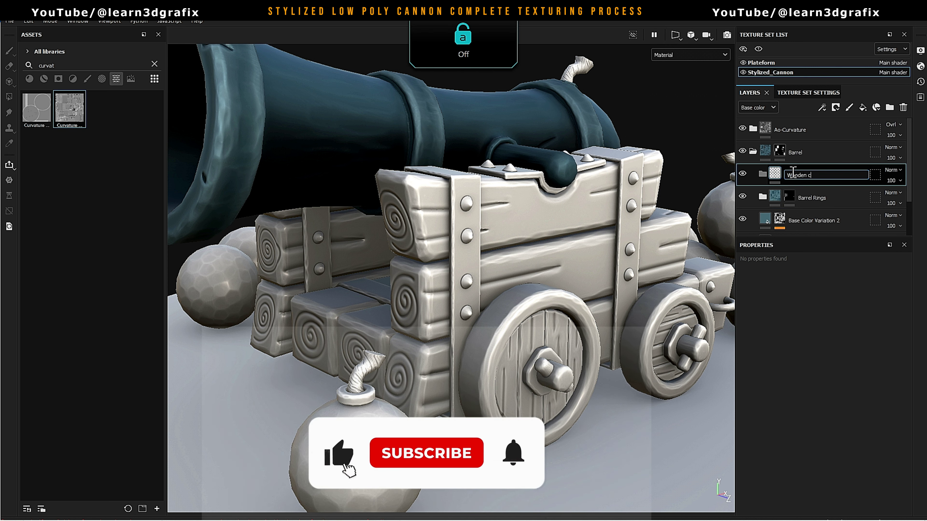
{"action": "key", "text": "Caps_Lock"}
{"action": "type", "text": "Carraige"}
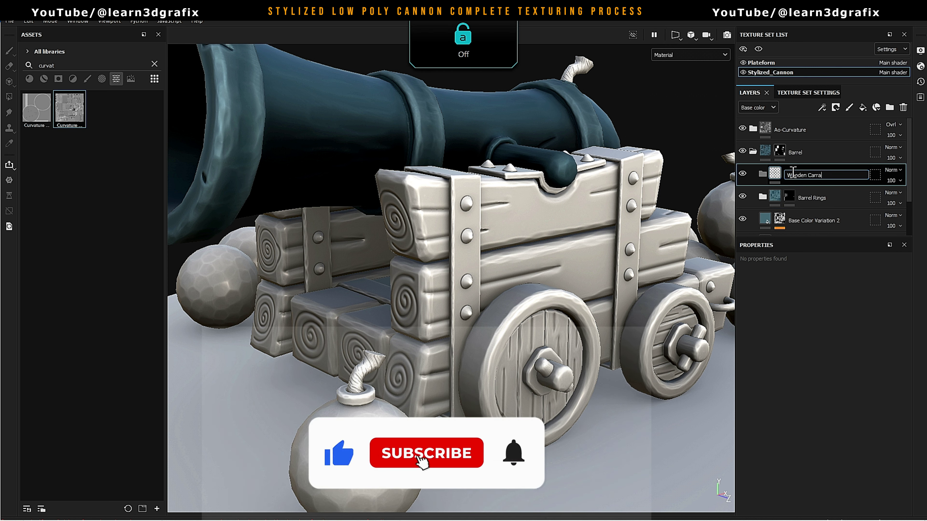
{"action": "key", "text": "Return"}
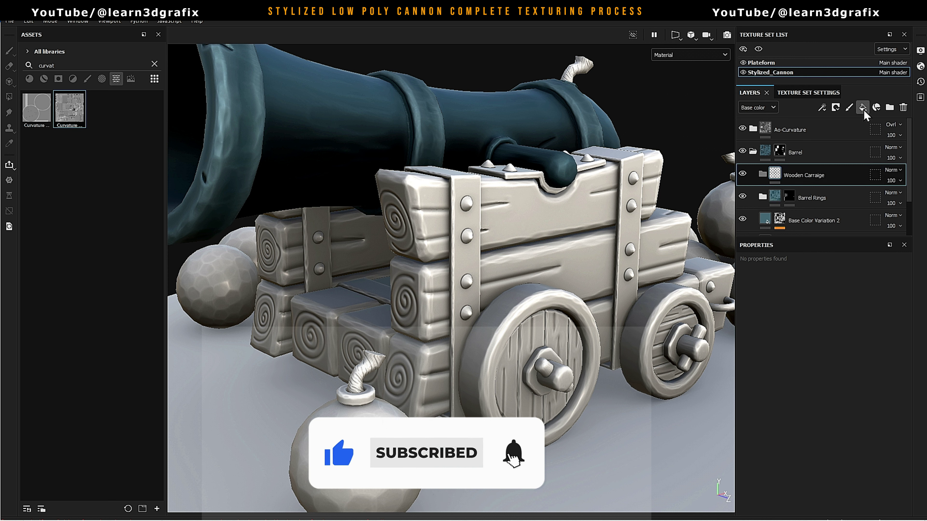
Add a fill layer inside it with base colour 81543c
{"action": "left_click", "coordinate": [862, 107]}
{"action": "left_click", "coordinate": [778, 198]}
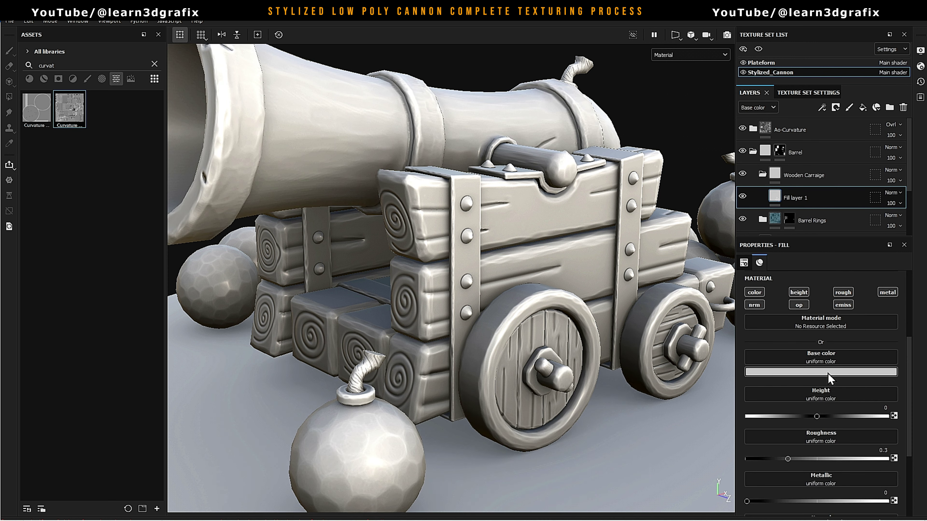
{"action": "left_click", "coordinate": [832, 371]}
{"action": "type", "text": "81543c"}
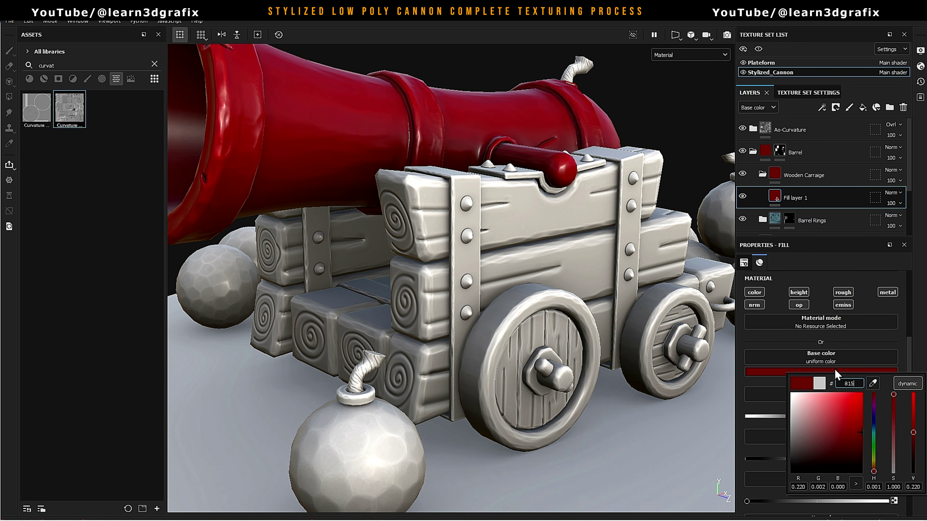
{"action": "key", "text": "Return"}
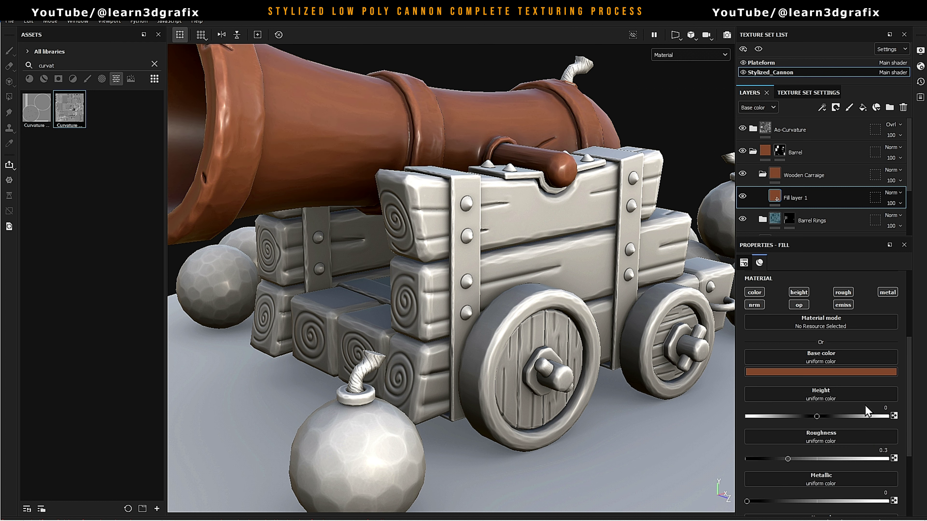
Disable the fill's height, set roughness to 1, and move the folder below Ao-Curvature
{"action": "scroll", "coordinate": [864, 405], "scroll_direction": "up", "scroll_amount": 1}
{"action": "scroll", "coordinate": [831, 354], "scroll_direction": "up", "scroll_amount": 1}
{"action": "left_click", "coordinate": [798, 350]}
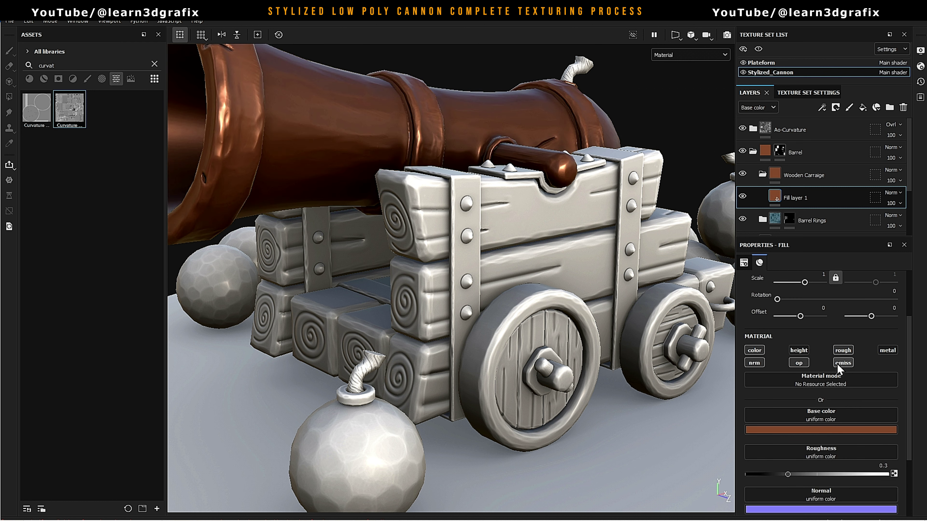
{"action": "left_click", "coordinate": [845, 474]}
{"action": "left_click", "coordinate": [806, 176]}
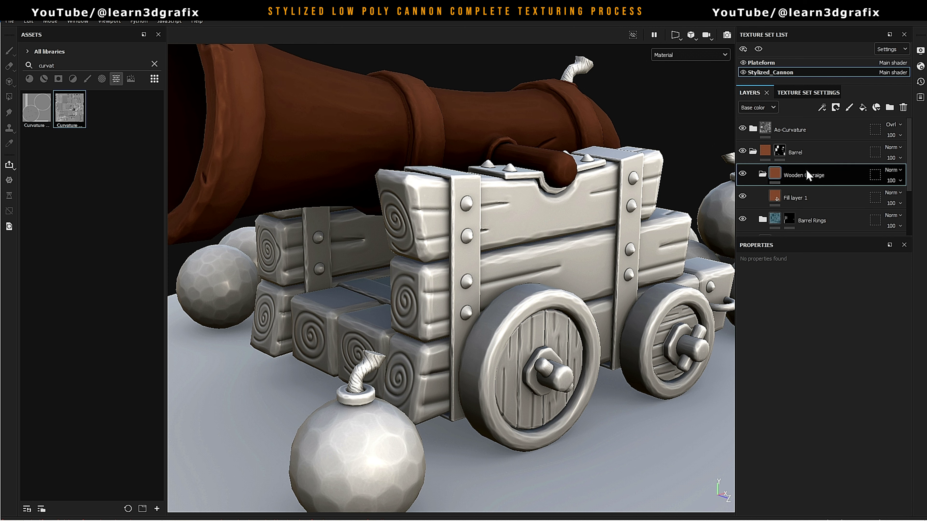
{"action": "left_click_drag", "start_coordinate": [762, 173], "coordinate": [765, 151]}
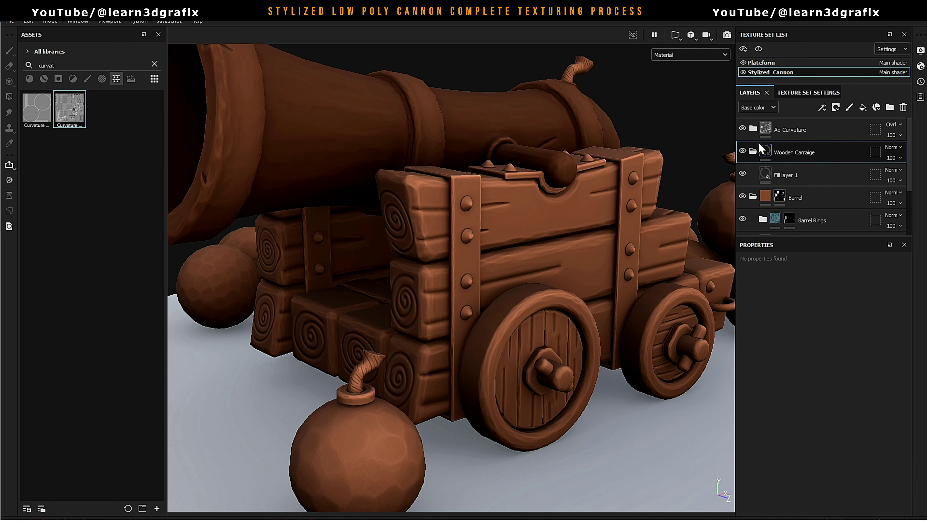
Give the Wooden Carraige folder a black mask and switch to object polygon fill
{"action": "left_click", "coordinate": [754, 155]}
{"action": "right_click", "coordinate": [780, 153]}
{"action": "left_click", "coordinate": [803, 73]}
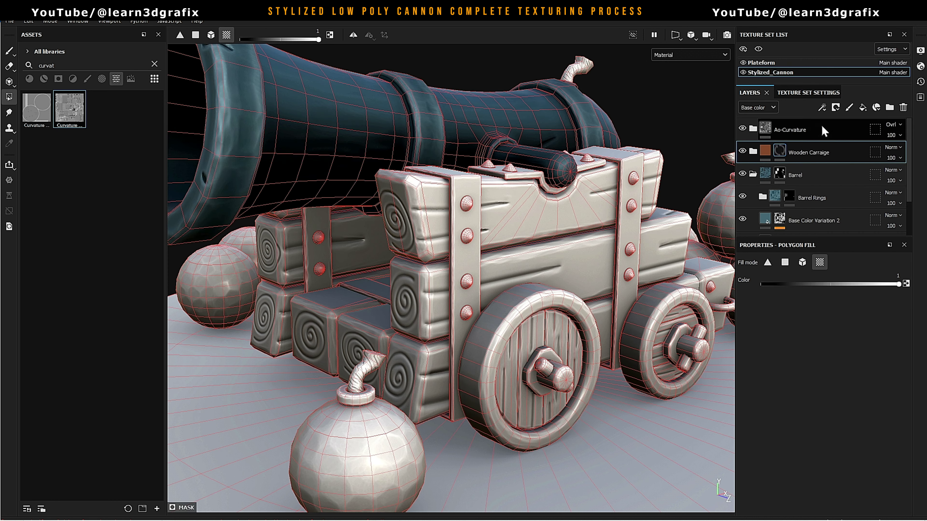
{"action": "left_click", "coordinate": [808, 268]}
Fill the carriage planks and blocks into the mask from front and back views
{"action": "left_click", "coordinate": [496, 256]}
{"action": "left_click", "coordinate": [424, 306]}
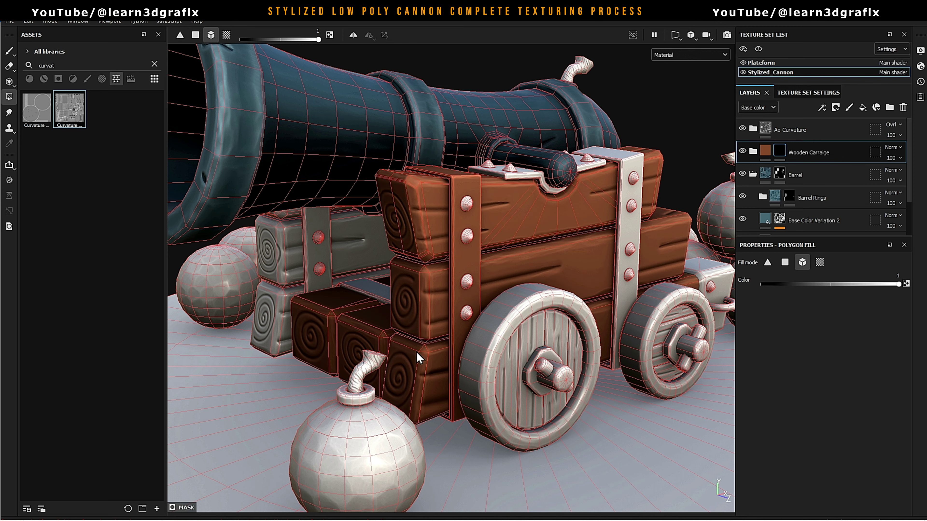
{"action": "left_click", "coordinate": [412, 356]}
{"action": "left_click", "coordinate": [327, 326]}
{"action": "mouse_move", "coordinate": [328, 326]}
{"action": "left_mouse_down", "text": "alt"}
{"action": "mouse_move", "coordinate": [393, 304]}
{"action": "mouse_move", "coordinate": [511, 300]}
{"action": "left_mouse_up", "text": "alt"}
{"action": "left_click", "coordinate": [436, 292]}
{"action": "mouse_move", "coordinate": [437, 292]}
{"action": "left_mouse_down", "text": "alt"}
{"action": "mouse_move", "coordinate": [465, 241]}
{"action": "mouse_move", "coordinate": [310, 240]}
{"action": "mouse_move", "coordinate": [533, 244]}
{"action": "left_mouse_up", "text": "alt"}
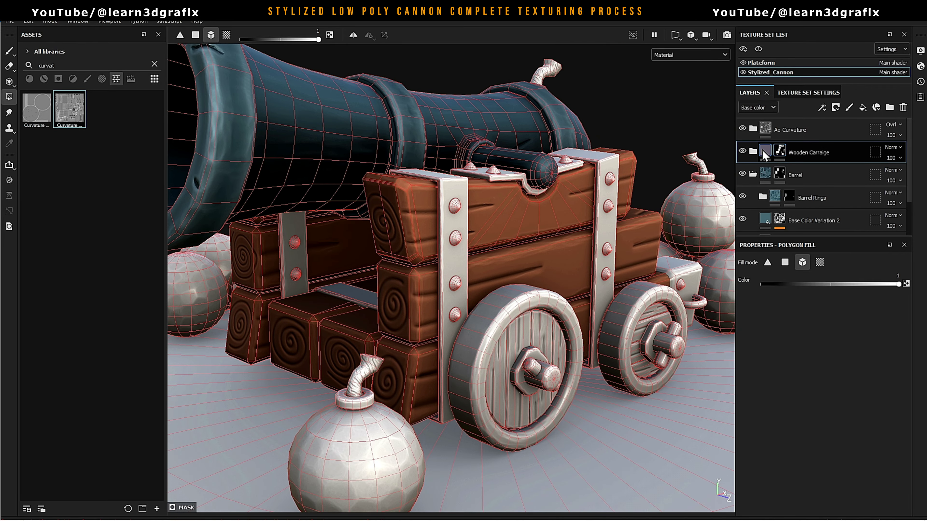
Rename the folder's brown fill layer Base Color
{"action": "left_click", "coordinate": [763, 155]}
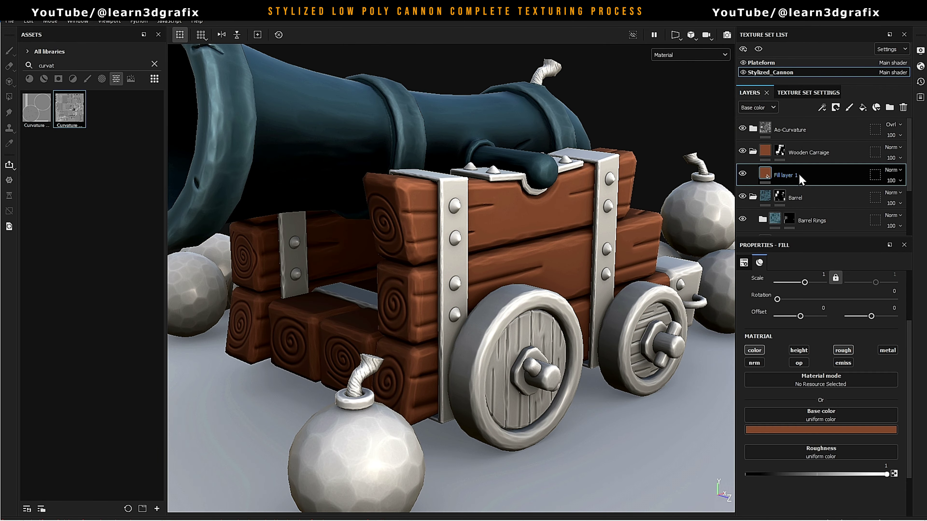
{"action": "double_click", "coordinate": [799, 175]}
{"action": "type", "text": "v"}
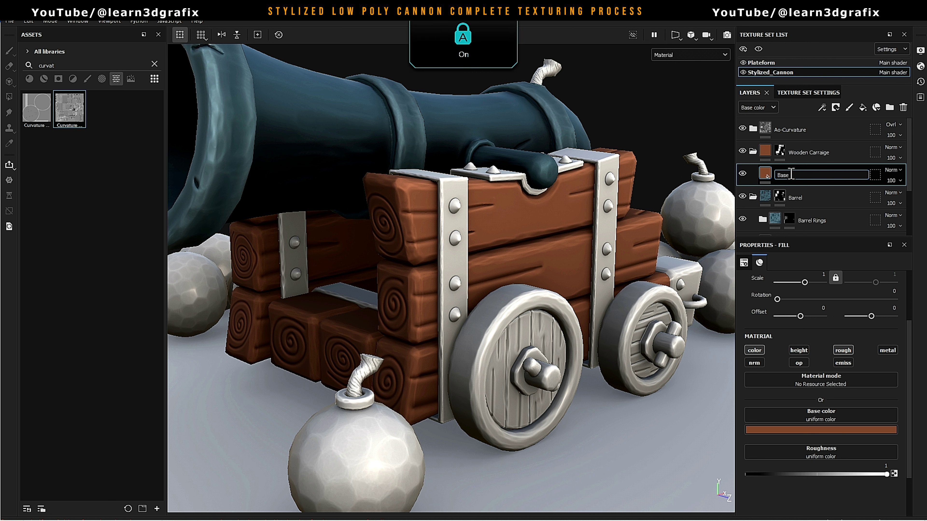
{"action": "type", "text": "Color"}
{"action": "key", "text": "Return"}
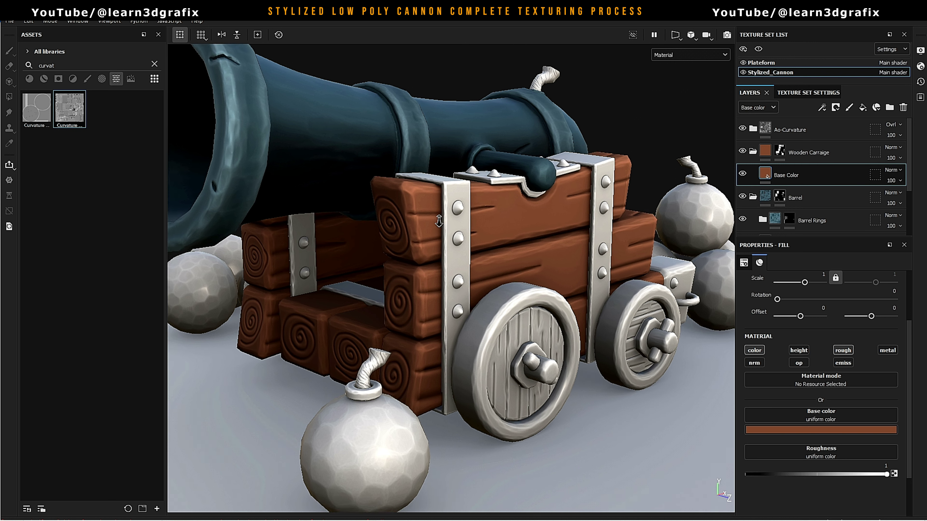
{"action": "mouse_move", "coordinate": [484, 257]}
{"action": "left_mouse_down", "text": "alt"}
{"action": "mouse_move", "coordinate": [495, 243]}
{"action": "mouse_move", "coordinate": [485, 244]}
{"action": "left_mouse_up", "text": "alt"}
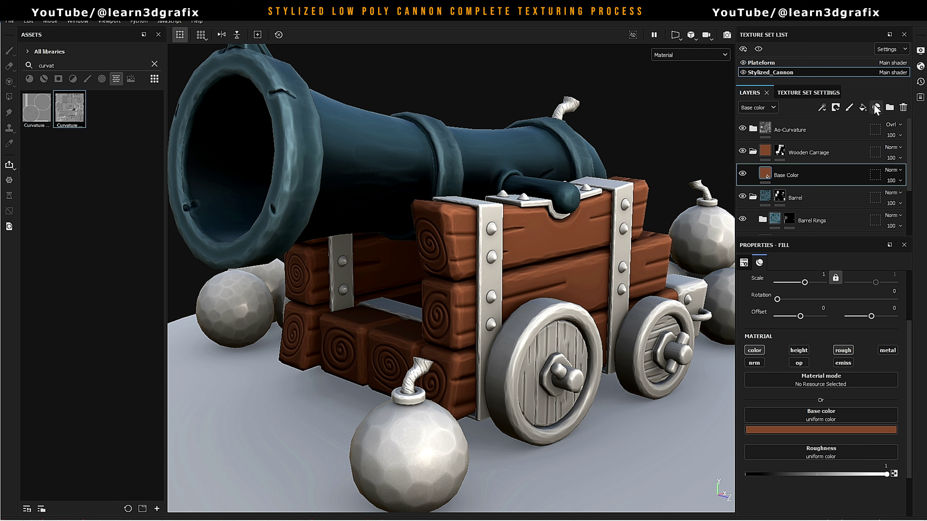
Add a colour-only fill layer above Base Color, coloured lighter brown 97654a
{"action": "left_click", "coordinate": [862, 107]}
{"action": "left_click", "coordinate": [754, 350]}
{"action": "left_click", "coordinate": [821, 429]}
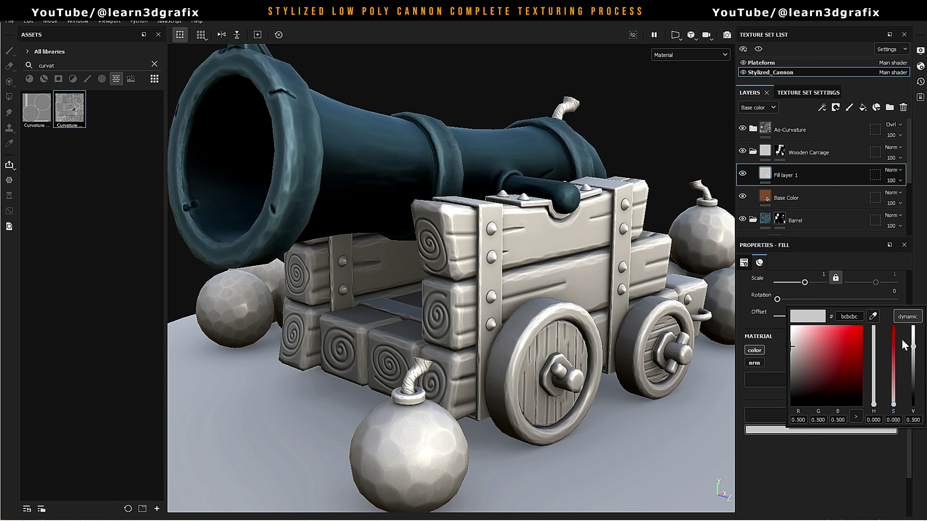
{"action": "type", "text": "976"}
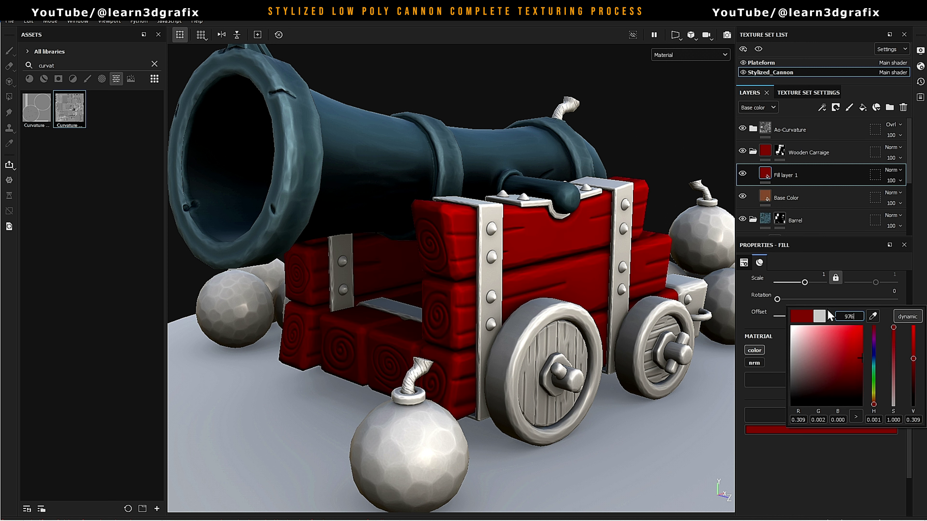
{"action": "type", "text": "54a"}
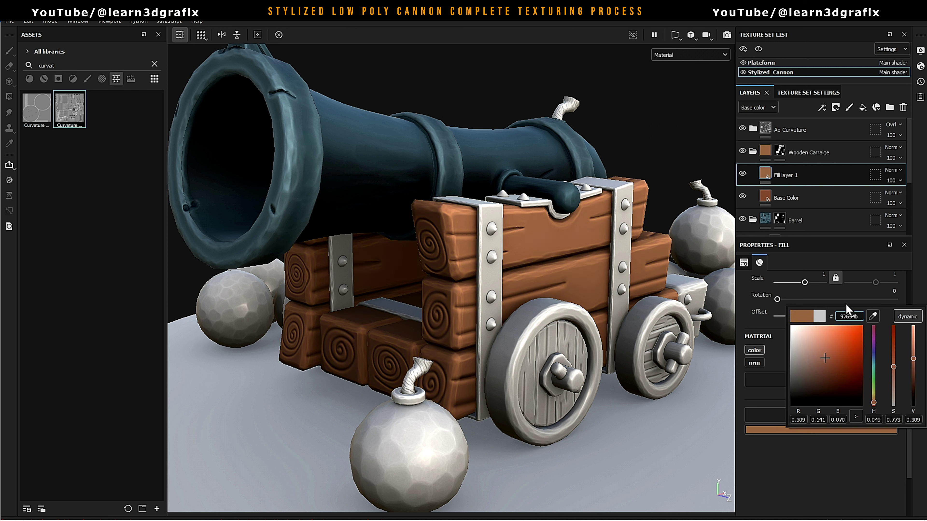
{"action": "key", "text": "Return"}
Rename the new fill layer to Base Color Variation
{"action": "key", "text": "F2"}
{"action": "type", "text": "B"}
{"action": "key", "text": "Caps_Lock"}
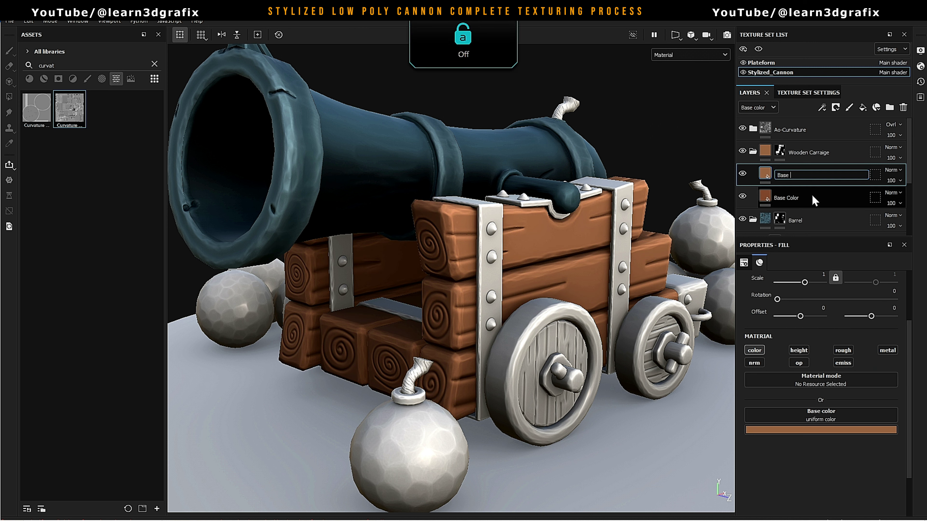
{"action": "type", "text": "olor Variation"}
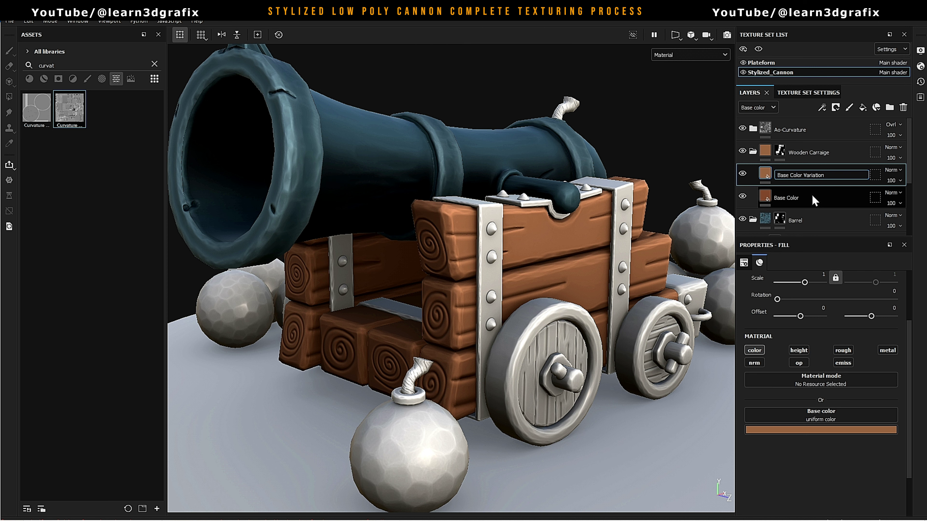
{"action": "key", "text": "Return"}
Give Base Color Variation a black mask with a Curvature generator
{"action": "right_click", "coordinate": [766, 172]}
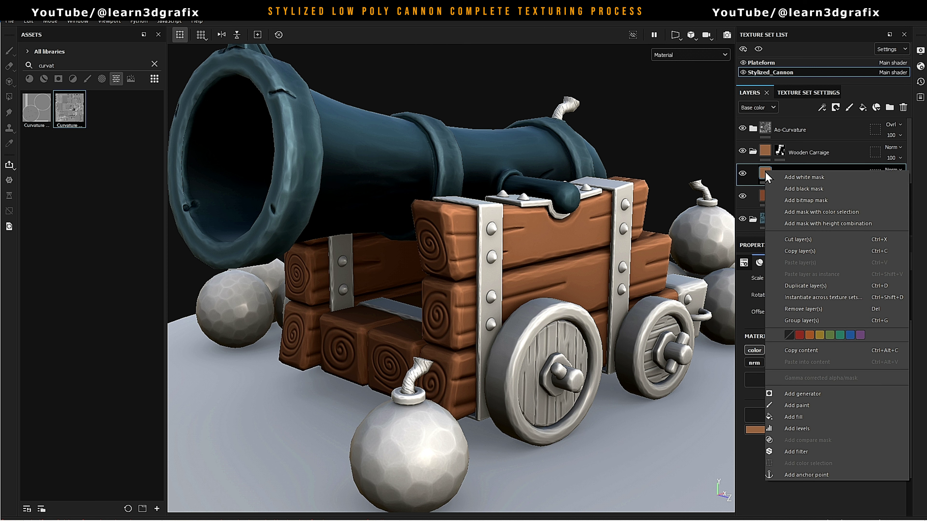
{"action": "left_click", "coordinate": [821, 503]}
{"action": "right_click", "coordinate": [766, 172]}
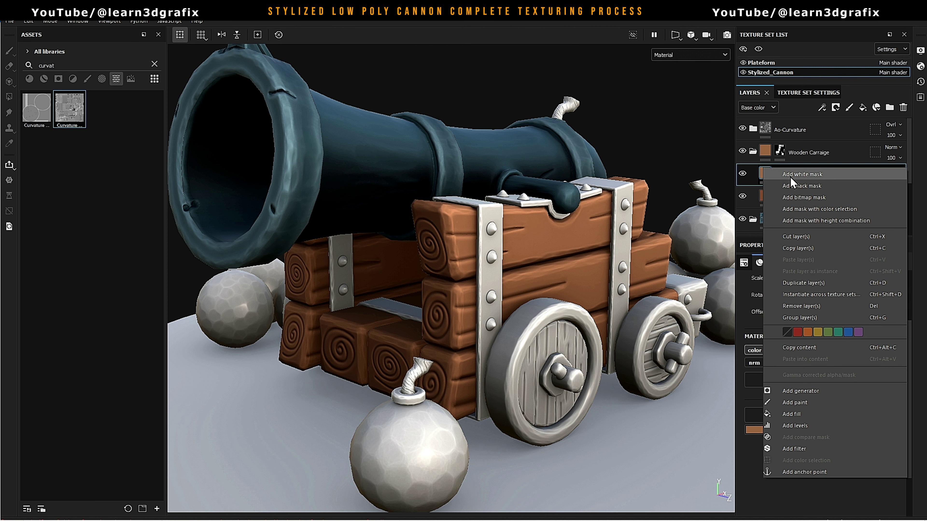
{"action": "left_click", "coordinate": [824, 188]}
{"action": "right_click", "coordinate": [779, 173]}
{"action": "left_click", "coordinate": [842, 306]}
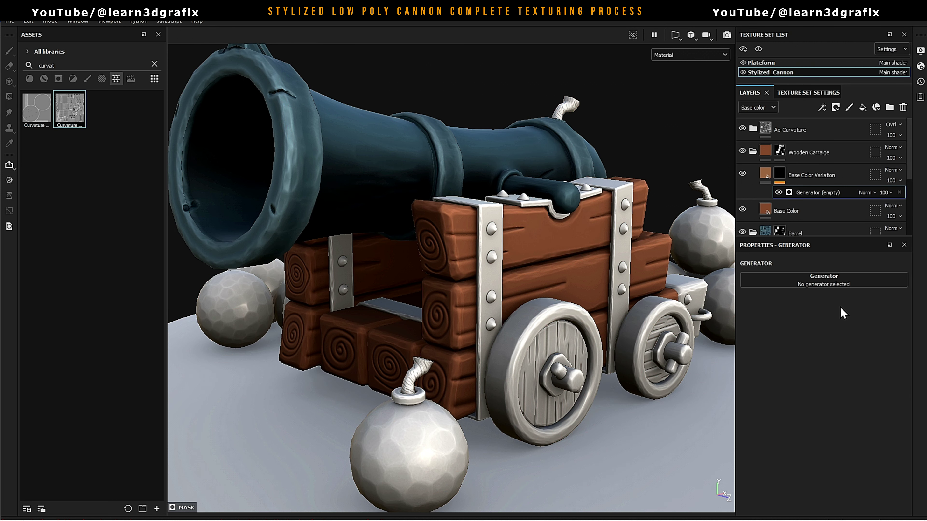
{"action": "left_click", "coordinate": [859, 278]}
{"action": "left_click", "coordinate": [903, 312]}
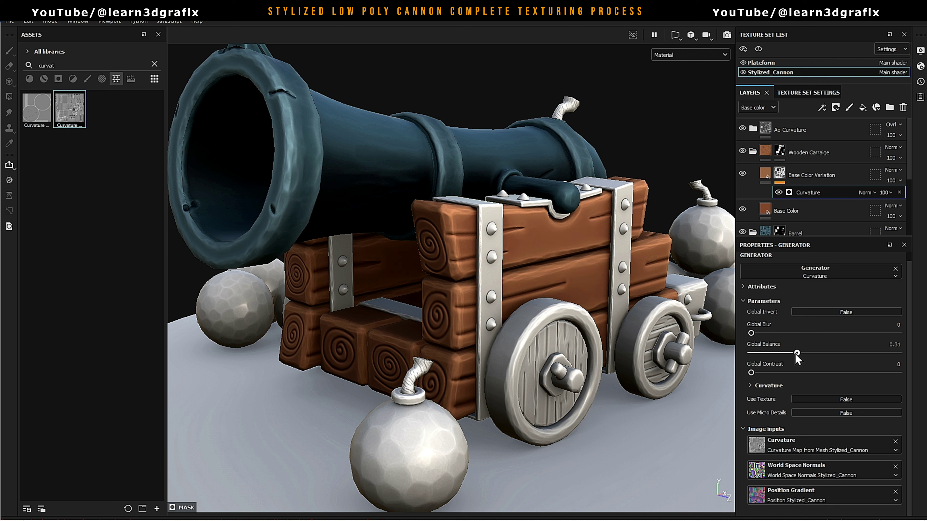
Lower the Curvature generator's global balance to 0.07 and set its mode to Dual
{"action": "left_click_drag", "start_coordinate": [789, 353], "coordinate": [764, 353]}
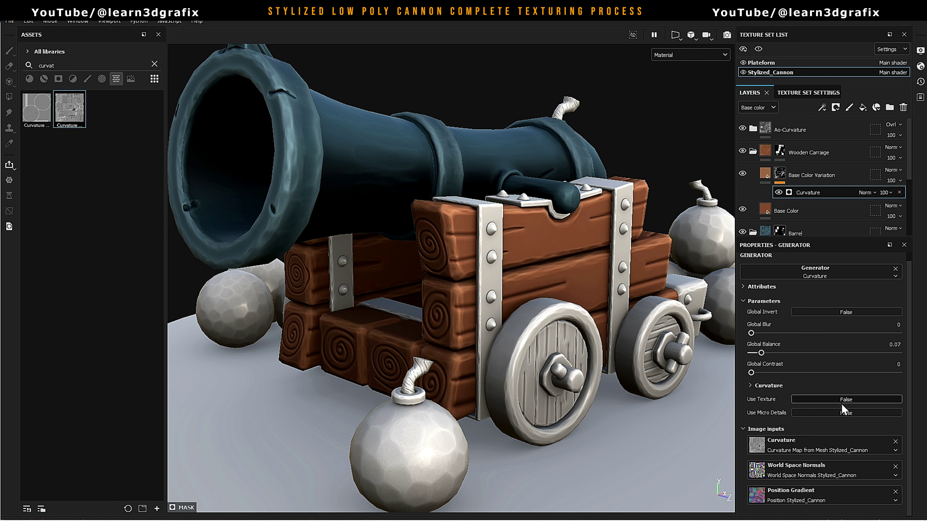
{"action": "left_click", "coordinate": [751, 387]}
{"action": "scroll", "coordinate": [839, 374], "scroll_direction": "down", "scroll_amount": 3}
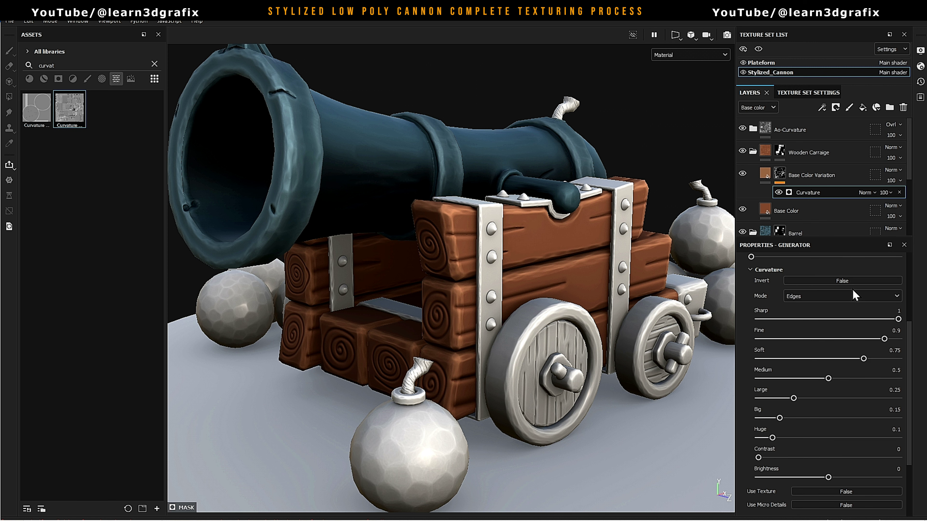
{"action": "left_click", "coordinate": [842, 296]}
{"action": "left_click", "coordinate": [841, 327]}
{"action": "scroll", "coordinate": [879, 363], "scroll_direction": "down", "scroll_amount": 1}
{"action": "scroll", "coordinate": [852, 369], "scroll_direction": "down", "scroll_amount": 2}
{"action": "scroll", "coordinate": [852, 370], "scroll_direction": "down", "scroll_amount": 2}
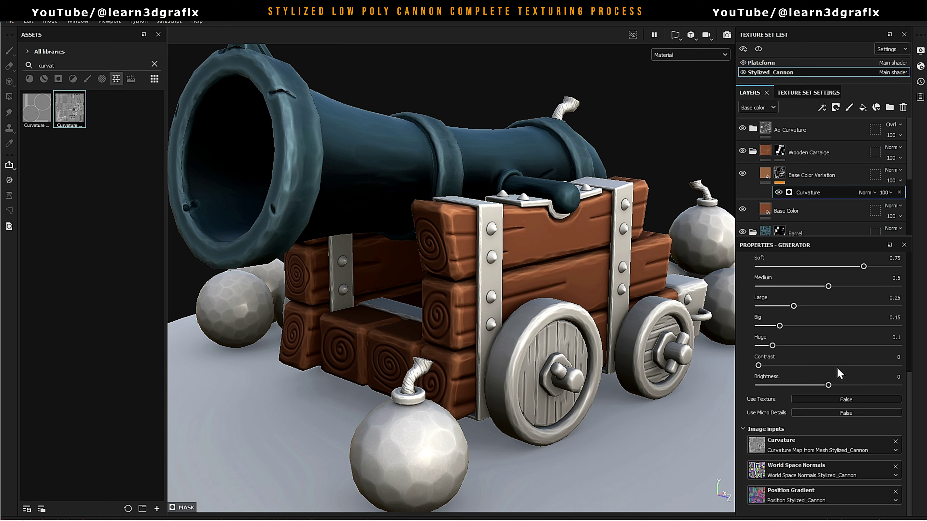
{"action": "scroll", "coordinate": [852, 370], "scroll_direction": "up", "scroll_amount": 3}
{"action": "scroll", "coordinate": [488, 233], "scroll_direction": "up", "scroll_amount": 5}
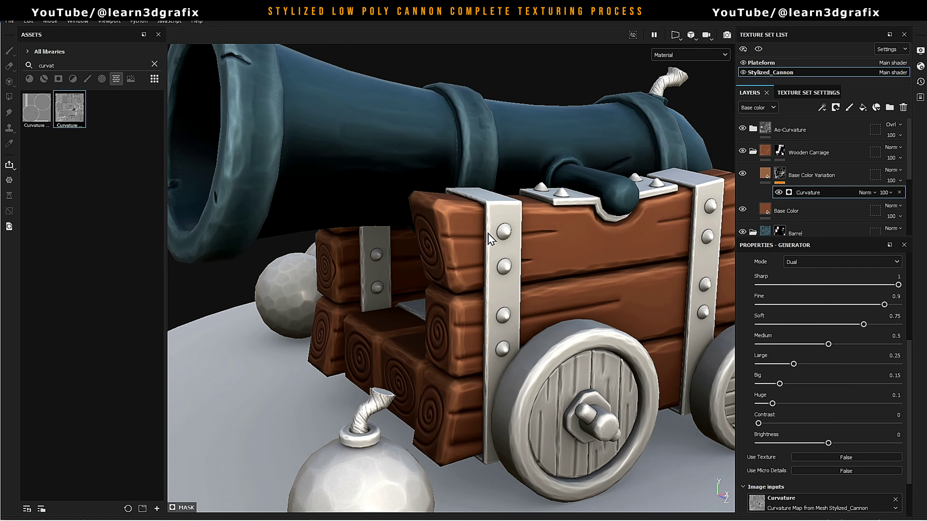
{"action": "scroll", "coordinate": [489, 239], "scroll_direction": "down", "scroll_amount": 5}
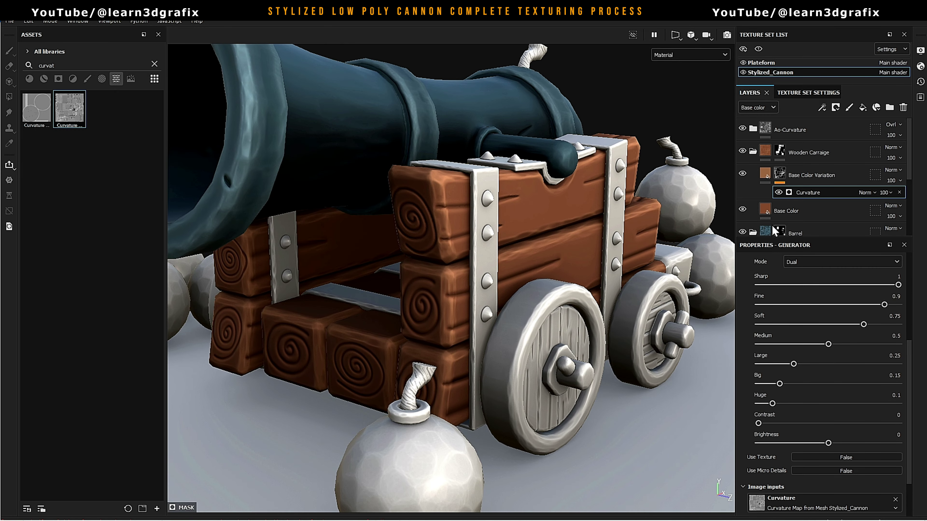
{"action": "right_click", "coordinate": [779, 173]}
Add a paint effect to the mask with Polygon Fill set to UV chunk mode
{"action": "left_click", "coordinate": [843, 328]}
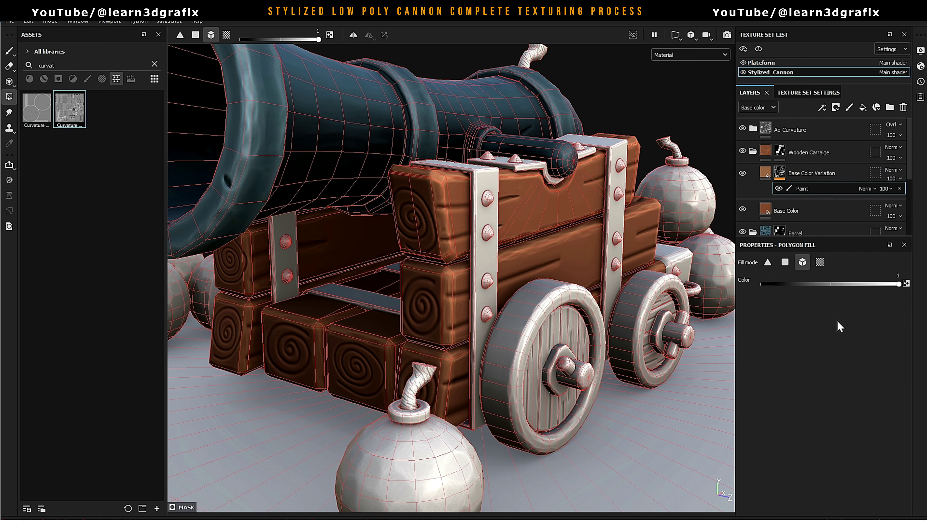
{"action": "left_click", "coordinate": [820, 262]}
{"action": "scroll", "coordinate": [439, 228], "scroll_direction": "up", "scroll_amount": 3}
{"action": "scroll", "coordinate": [439, 227], "scroll_direction": "up", "scroll_amount": 1}
Display the Mask channel in the viewport and orbit around the carriage
{"action": "left_click", "coordinate": [689, 54]}
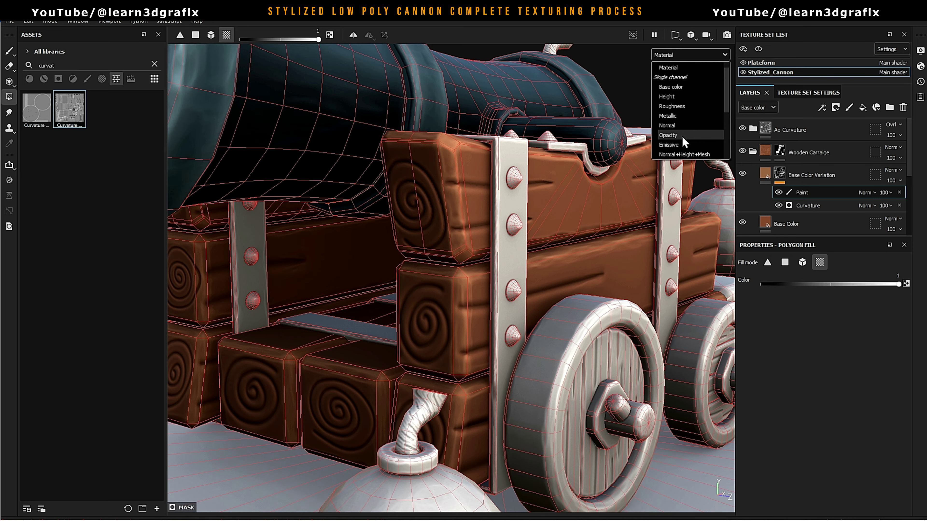
{"action": "left_click", "coordinate": [424, 193]}
{"action": "mouse_move", "coordinate": [424, 192]}
{"action": "left_mouse_down", "text": "alt"}
{"action": "mouse_move", "coordinate": [447, 191]}
{"action": "mouse_move", "coordinate": [472, 246]}
{"action": "mouse_move", "coordinate": [500, 255]}
{"action": "mouse_move", "coordinate": [602, 242]}
{"action": "mouse_move", "coordinate": [528, 285]}
{"action": "left_mouse_up", "text": "alt"}
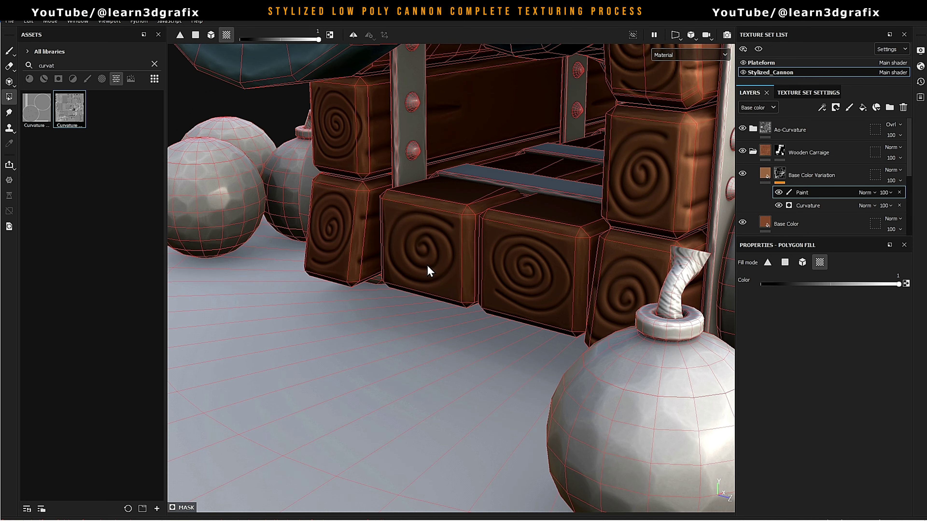
{"action": "left_click", "coordinate": [700, 56]}
{"action": "left_click", "coordinate": [679, 141]}
{"action": "mouse_move", "coordinate": [679, 141]}
{"action": "left_mouse_down", "text": "alt"}
{"action": "mouse_move", "coordinate": [314, 242]}
{"action": "mouse_move", "coordinate": [331, 141]}
{"action": "mouse_move", "coordinate": [394, 249]}
{"action": "mouse_move", "coordinate": [569, 256]}
{"action": "mouse_move", "coordinate": [535, 255]}
{"action": "mouse_move", "coordinate": [552, 98]}
{"action": "left_mouse_up", "text": "alt"}
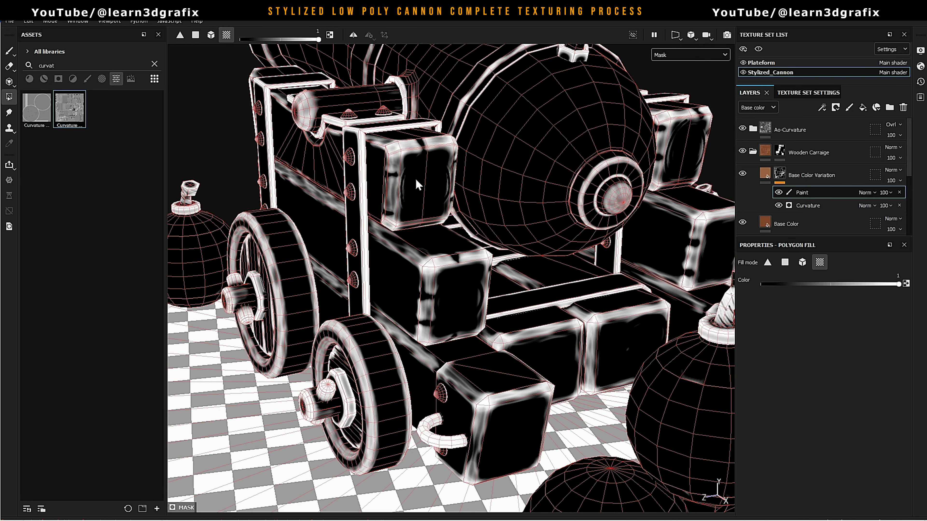
{"action": "left_click_drag", "start_coordinate": [564, 345], "coordinate": [517, 356], "text": "alt"}
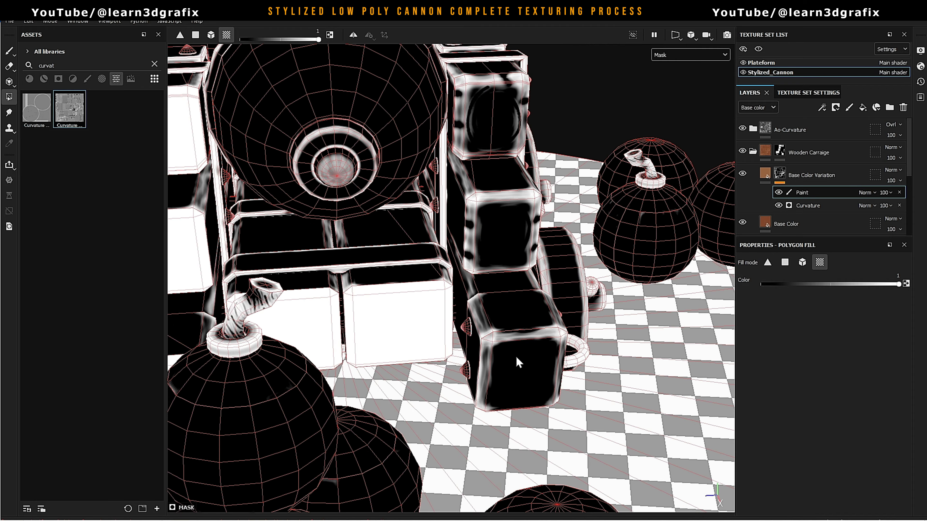
{"action": "mouse_move", "coordinate": [506, 200]}
{"action": "left_mouse_down", "text": "alt"}
{"action": "mouse_move", "coordinate": [472, 261]}
{"action": "mouse_move", "coordinate": [562, 273]}
{"action": "left_mouse_up", "text": "alt"}
Pick the Dirt 1 brush and paint a dirt mark on the carriage box
{"action": "left_click", "coordinate": [8, 50]}
{"action": "left_click", "coordinate": [154, 64]}
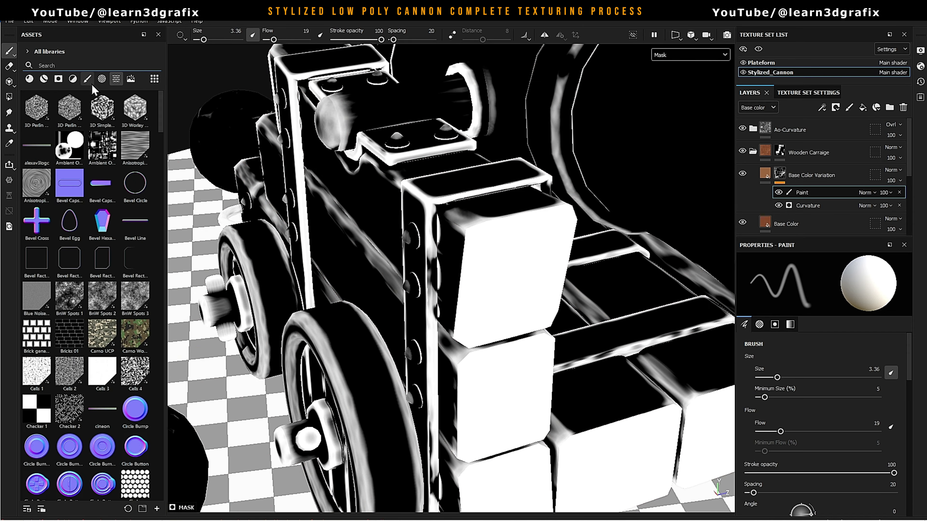
{"action": "left_click", "coordinate": [87, 79]}
{"action": "left_click", "coordinate": [57, 65]}
{"action": "type", "text": "dirt"}
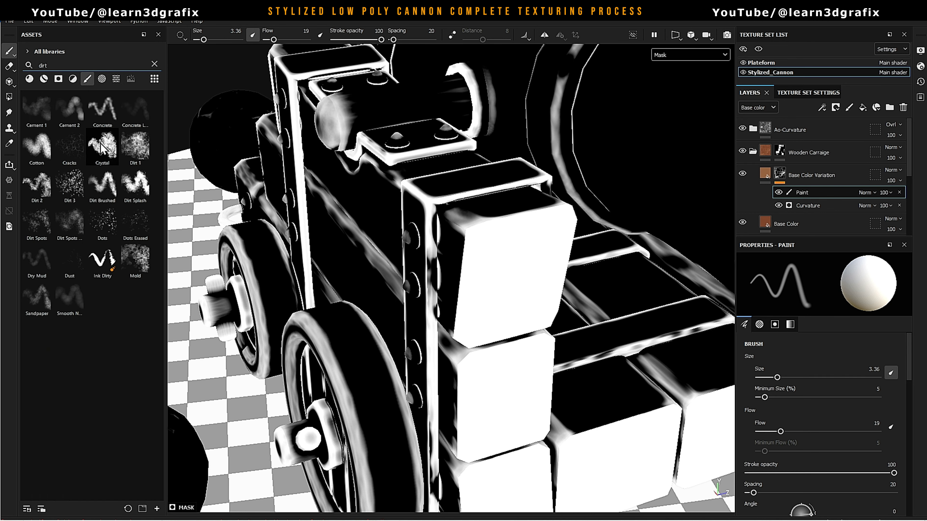
{"action": "left_click", "coordinate": [135, 146]}
{"action": "scroll", "coordinate": [456, 204], "scroll_direction": "up", "scroll_amount": 5}
{"action": "mouse_move", "coordinate": [455, 223]}
{"action": "left_mouse_down", "text": "alt"}
{"action": "mouse_move", "coordinate": [474, 157]}
{"action": "mouse_move", "coordinate": [437, 204]}
{"action": "mouse_move", "coordinate": [362, 249]}
{"action": "left_mouse_up", "text": "alt"}
Set the brush flow to 40, comparing mask and material views on the carriage
{"action": "left_click", "coordinate": [462, 185]}
{"action": "key", "text": "m"}
{"action": "mouse_move", "coordinate": [450, 159]}
{"action": "left_mouse_down", "text": "alt"}
{"action": "mouse_move", "coordinate": [393, 290]}
{"action": "mouse_move", "coordinate": [420, 253]}
{"action": "mouse_move", "coordinate": [428, 215]}
{"action": "left_mouse_up", "text": "alt"}
{"action": "left_click_drag", "start_coordinate": [425, 277], "coordinate": [413, 258], "text": "alt"}
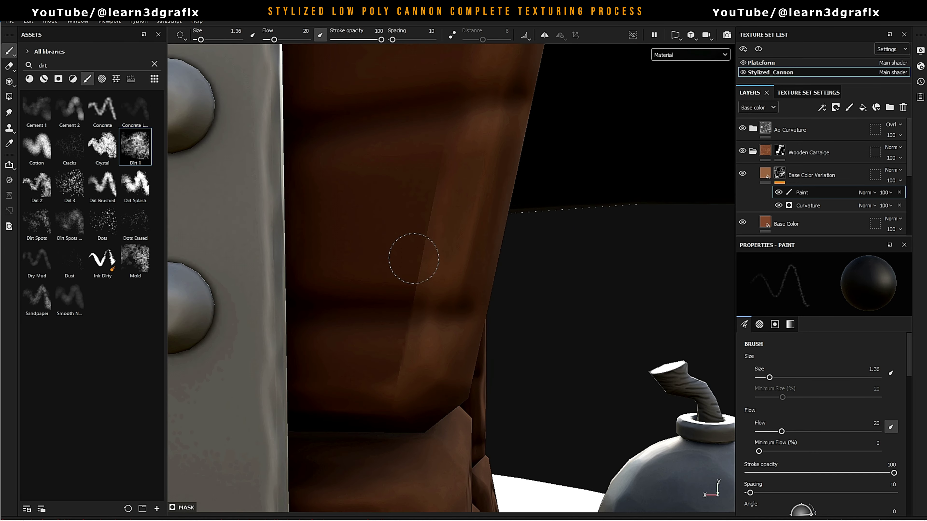
{"action": "key", "text": "m"}
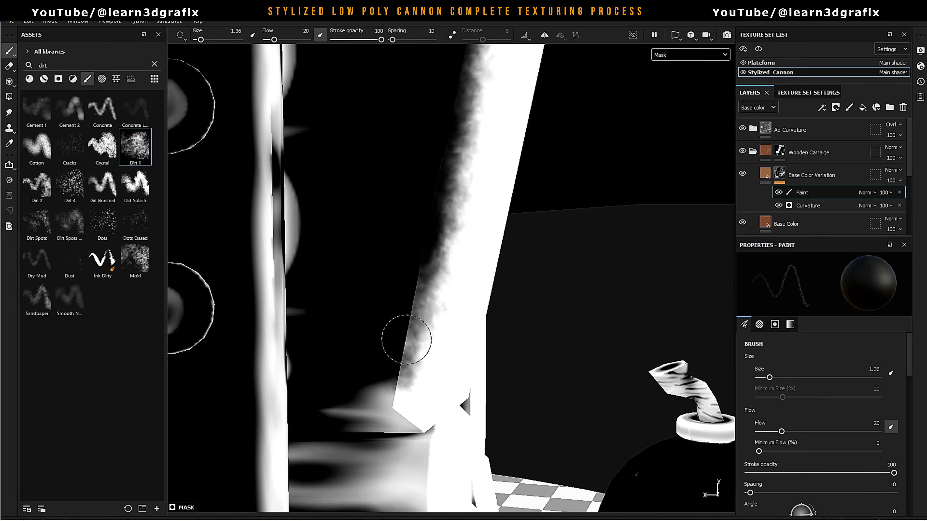
{"action": "mouse_move", "coordinate": [407, 337]}
{"action": "left_mouse_down", "text": "alt"}
{"action": "mouse_move", "coordinate": [364, 277]}
{"action": "mouse_move", "coordinate": [382, 299]}
{"action": "mouse_move", "coordinate": [503, 253]}
{"action": "mouse_move", "coordinate": [397, 193]}
{"action": "mouse_move", "coordinate": [459, 167]}
{"action": "mouse_move", "coordinate": [397, 207]}
{"action": "mouse_move", "coordinate": [479, 201]}
{"action": "mouse_move", "coordinate": [445, 270]}
{"action": "mouse_move", "coordinate": [491, 298]}
{"action": "mouse_move", "coordinate": [456, 285]}
{"action": "left_mouse_up", "text": "alt"}
{"action": "key", "text": "m"}
{"action": "right_click_drag", "start_coordinate": [456, 285], "coordinate": [411, 272], "text": "alt"}
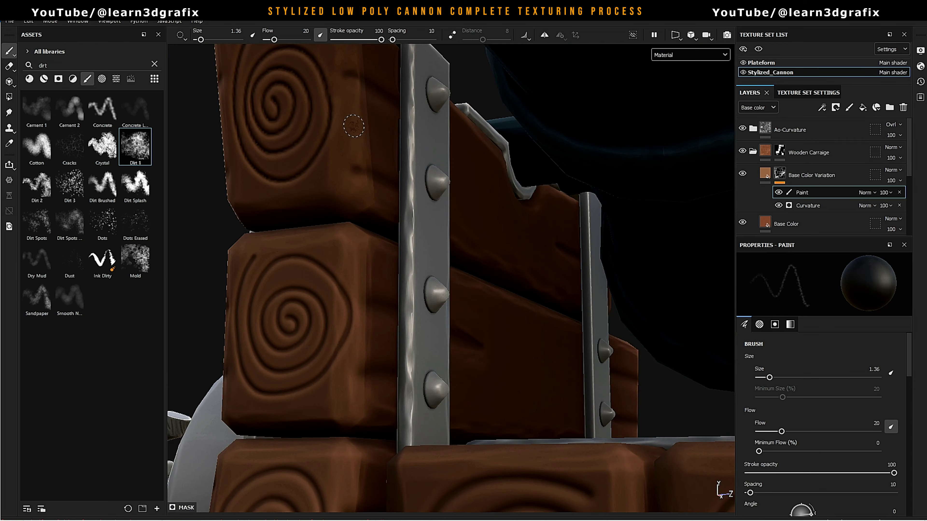
{"action": "type", "text": "0"}
{"action": "key", "text": "Return"}
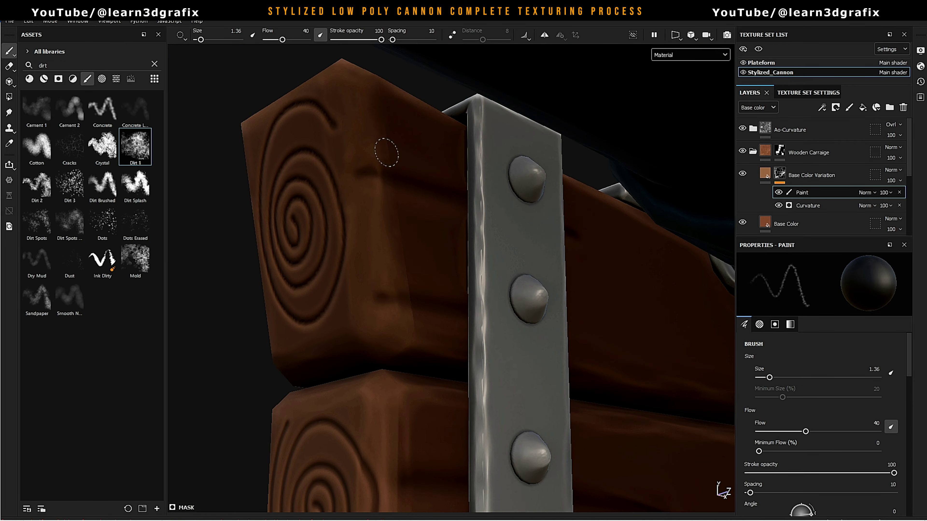
Orbit around the carriage blocks and riveted straps to inspect the painted wood
{"action": "right_click_drag", "start_coordinate": [413, 323], "coordinate": [358, 193], "text": "alt"}
{"action": "left_click_drag", "start_coordinate": [358, 193], "coordinate": [379, 256], "text": "alt"}
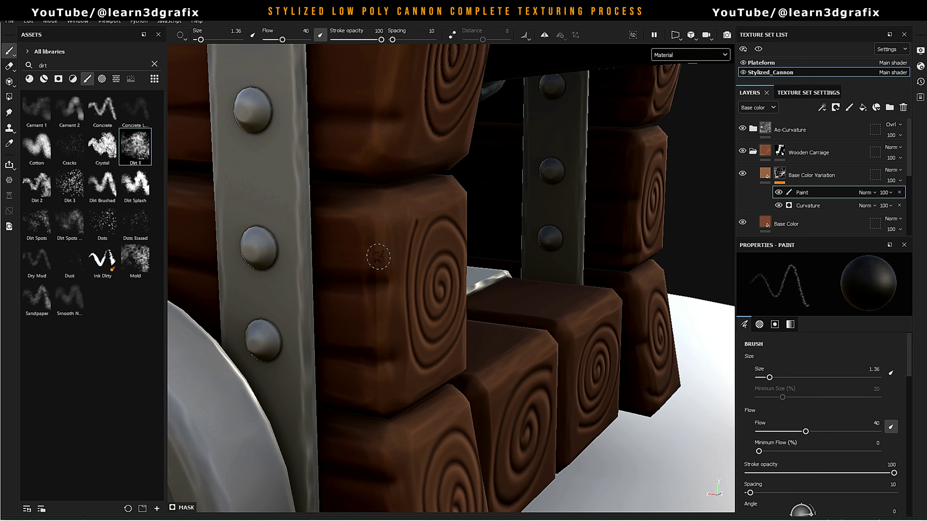
{"action": "left_click_drag", "start_coordinate": [380, 355], "coordinate": [591, 387], "text": "alt"}
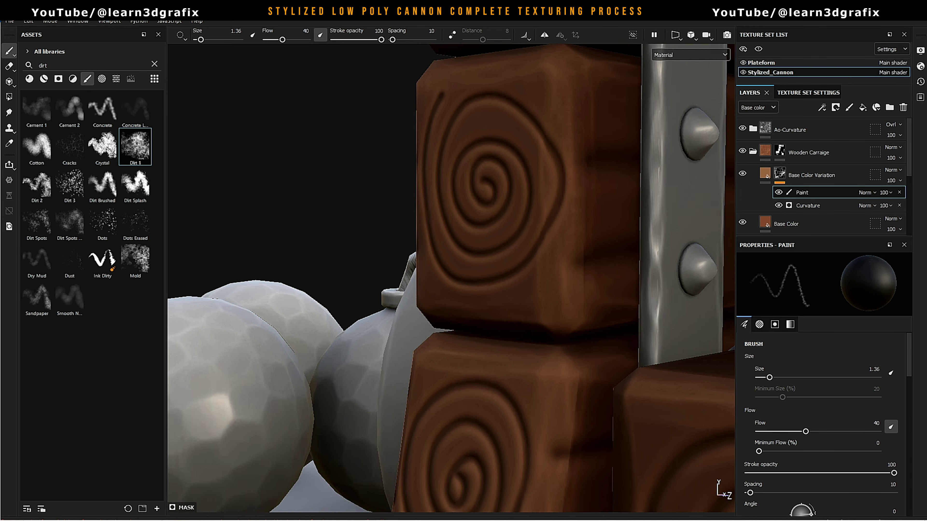
{"action": "right_click_drag", "start_coordinate": [593, 219], "coordinate": [588, 257], "text": "alt"}
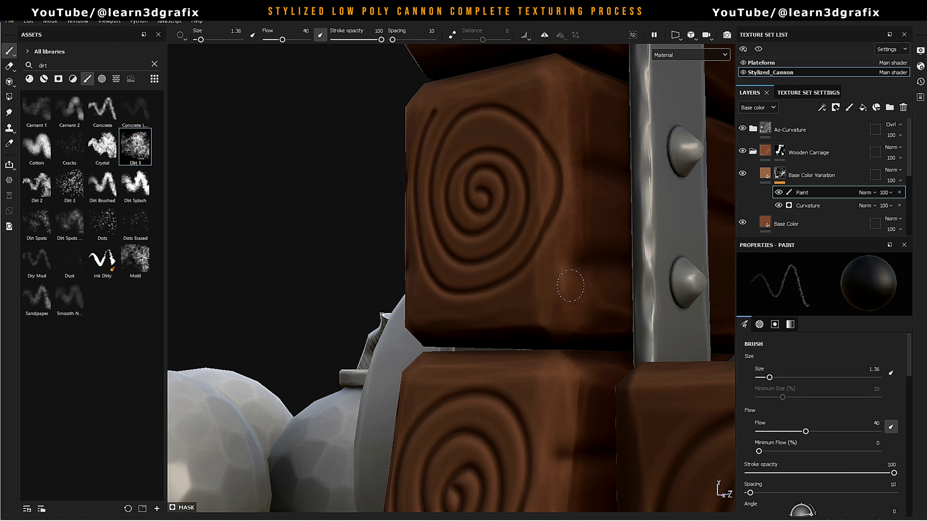
{"action": "mouse_move", "coordinate": [570, 286]}
{"action": "left_mouse_down", "text": "alt"}
{"action": "mouse_move", "coordinate": [503, 393]}
{"action": "mouse_move", "coordinate": [605, 256]}
{"action": "left_mouse_up", "text": "alt"}
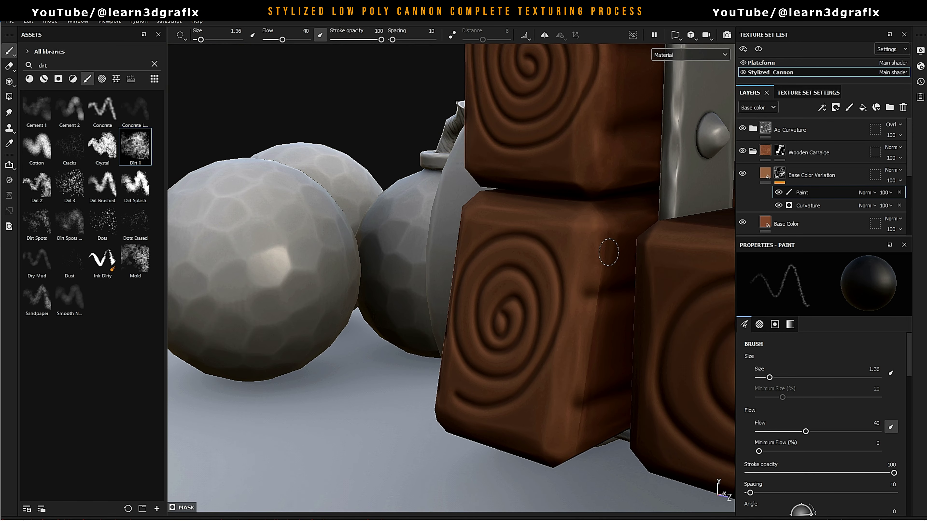
{"action": "mouse_move", "coordinate": [600, 316]}
{"action": "left_mouse_down", "text": "alt"}
{"action": "mouse_move", "coordinate": [585, 341]}
{"action": "mouse_move", "coordinate": [600, 331]}
{"action": "mouse_move", "coordinate": [403, 244]}
{"action": "mouse_move", "coordinate": [419, 310]}
{"action": "left_mouse_up", "text": "alt"}
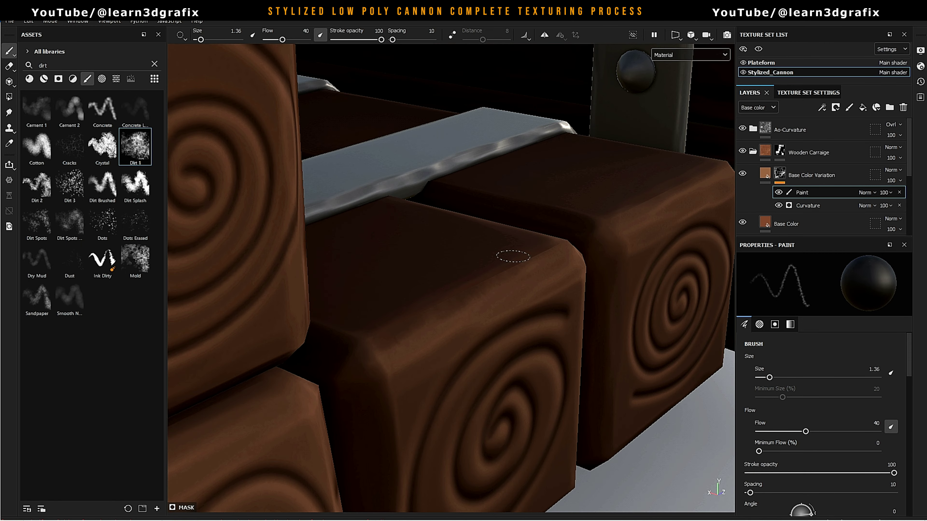
{"action": "mouse_move", "coordinate": [512, 257]}
{"action": "left_mouse_down", "text": "alt"}
{"action": "mouse_move", "coordinate": [441, 314]}
{"action": "mouse_move", "coordinate": [582, 222]}
{"action": "left_mouse_up", "text": "alt"}
{"action": "mouse_move", "coordinate": [655, 211]}
{"action": "left_mouse_down", "text": "alt"}
{"action": "mouse_move", "coordinate": [533, 257]}
{"action": "mouse_move", "coordinate": [432, 338]}
{"action": "left_mouse_up", "text": "alt"}
{"action": "left_click_drag", "start_coordinate": [416, 281], "coordinate": [371, 185], "text": "alt"}
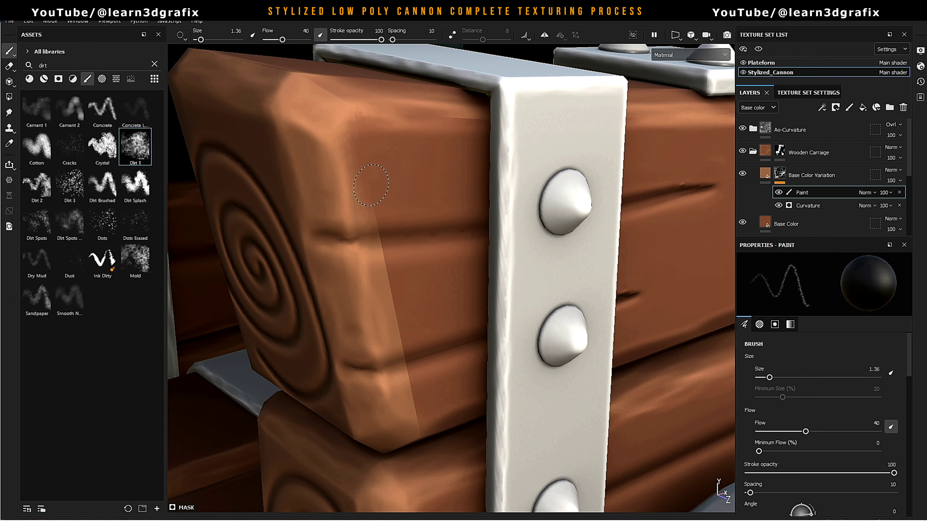
{"action": "mouse_move", "coordinate": [406, 370]}
{"action": "left_mouse_down", "text": "alt"}
{"action": "mouse_move", "coordinate": [455, 366]}
{"action": "mouse_move", "coordinate": [323, 191]}
{"action": "mouse_move", "coordinate": [457, 213]}
{"action": "mouse_move", "coordinate": [461, 191]}
{"action": "left_mouse_up", "text": "alt"}
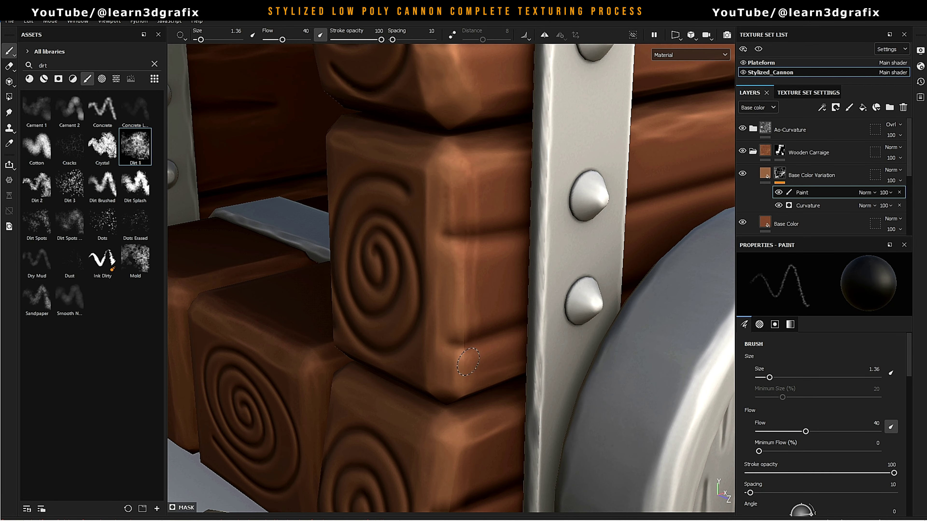
{"action": "mouse_move", "coordinate": [468, 362]}
{"action": "left_mouse_down", "text": "alt"}
{"action": "mouse_move", "coordinate": [408, 231]}
{"action": "mouse_move", "coordinate": [459, 197]}
{"action": "mouse_move", "coordinate": [470, 389]}
{"action": "left_mouse_up", "text": "alt"}
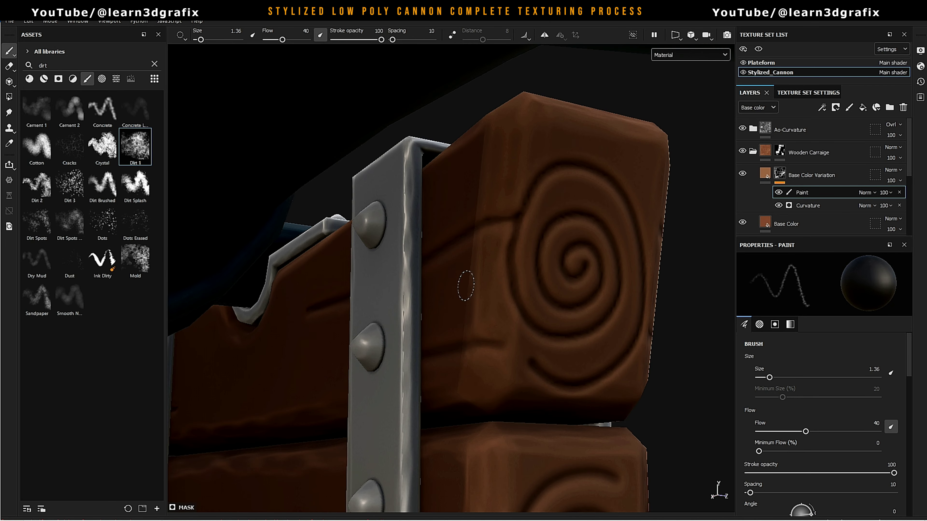
Inspect the spiral-carved blocks from several close angles
{"action": "left_click_drag", "start_coordinate": [487, 142], "coordinate": [523, 245], "text": "alt"}
{"action": "left_click_drag", "start_coordinate": [497, 377], "coordinate": [521, 303], "text": "alt"}
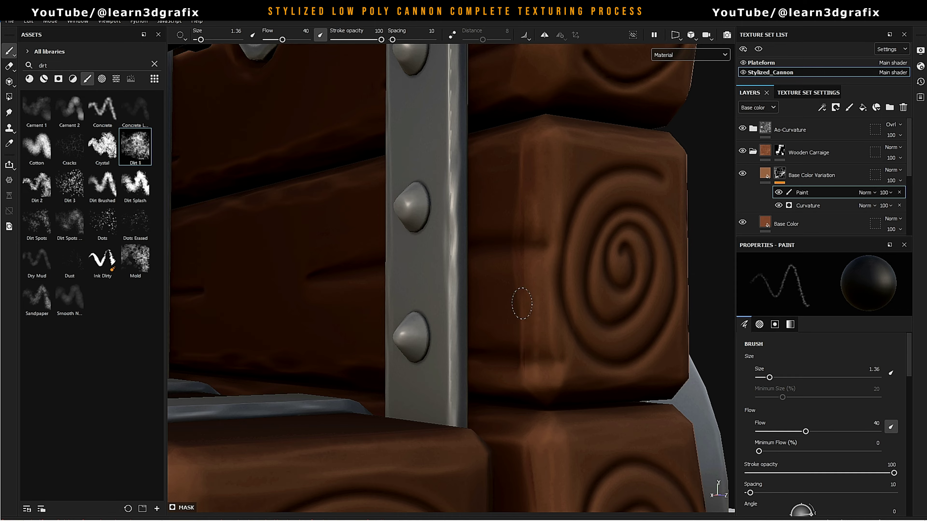
{"action": "mouse_move", "coordinate": [511, 200]}
{"action": "left_mouse_down", "text": "alt"}
{"action": "mouse_move", "coordinate": [497, 368]}
{"action": "mouse_move", "coordinate": [542, 327]}
{"action": "mouse_move", "coordinate": [497, 258]}
{"action": "mouse_move", "coordinate": [527, 321]}
{"action": "left_mouse_up", "text": "alt"}
{"action": "mouse_move", "coordinate": [503, 409]}
{"action": "left_mouse_down", "text": "alt"}
{"action": "mouse_move", "coordinate": [542, 202]}
{"action": "mouse_move", "coordinate": [475, 256]}
{"action": "mouse_move", "coordinate": [416, 249]}
{"action": "mouse_move", "coordinate": [443, 179]}
{"action": "left_mouse_up", "text": "alt"}
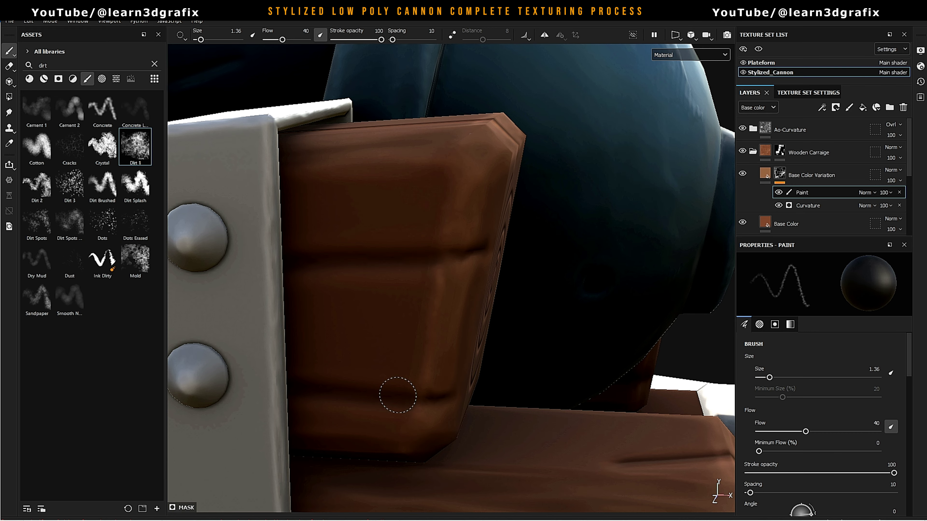
{"action": "left_click_drag", "start_coordinate": [398, 395], "coordinate": [437, 239], "text": "alt"}
{"action": "mouse_move", "coordinate": [473, 207]}
{"action": "left_mouse_down", "text": "alt"}
{"action": "mouse_move", "coordinate": [480, 269]}
{"action": "mouse_move", "coordinate": [573, 229]}
{"action": "mouse_move", "coordinate": [416, 343]}
{"action": "left_mouse_up", "text": "alt"}
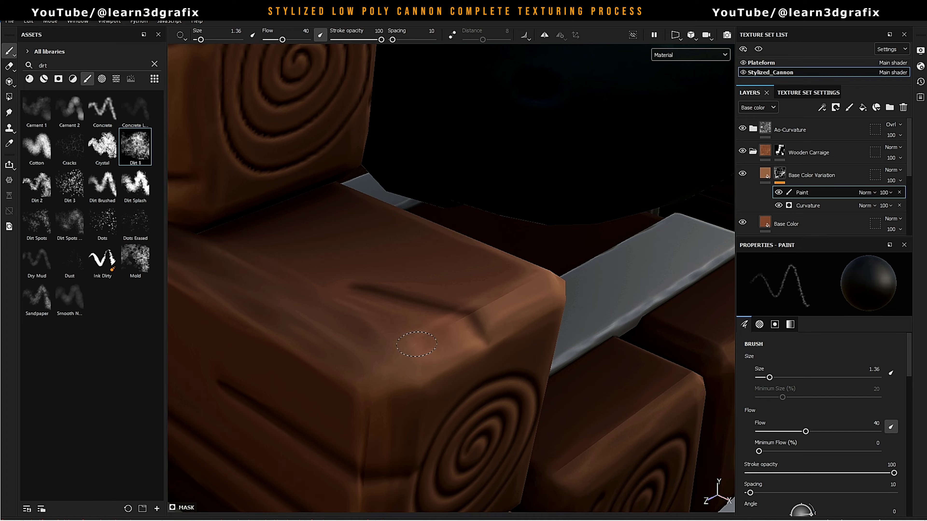
{"action": "mouse_move", "coordinate": [489, 307]}
{"action": "left_mouse_down", "text": "alt"}
{"action": "mouse_move", "coordinate": [432, 421]}
{"action": "mouse_move", "coordinate": [412, 202]}
{"action": "left_mouse_up", "text": "alt"}
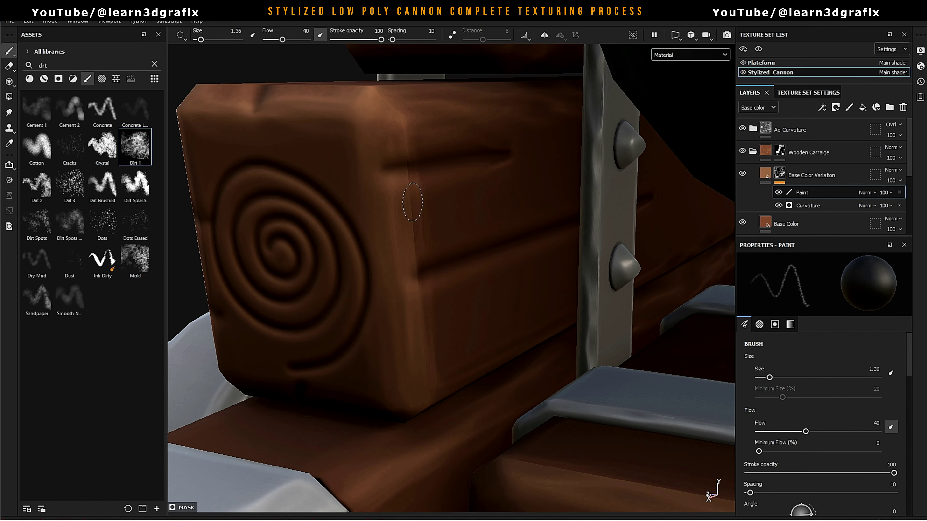
{"action": "scroll", "coordinate": [416, 346], "scroll_direction": "down", "scroll_amount": 5}
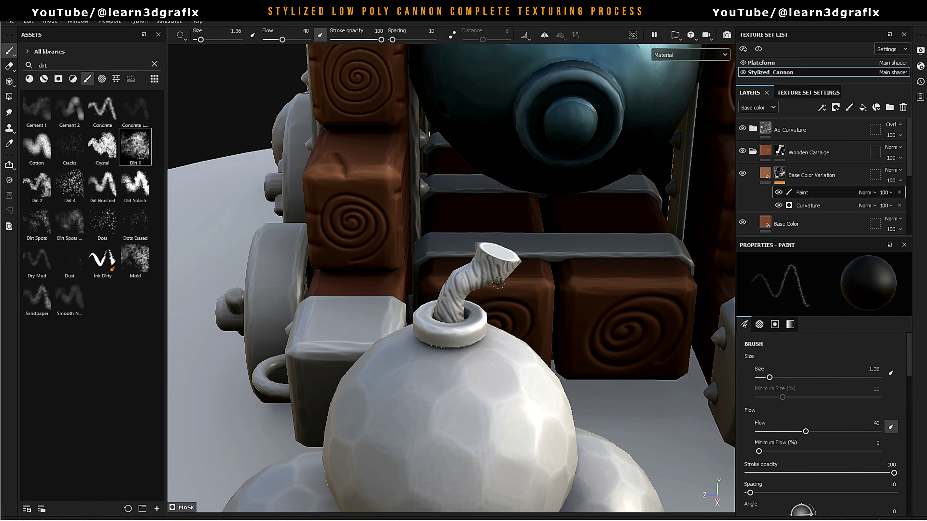
{"action": "left_click_drag", "start_coordinate": [416, 346], "coordinate": [279, 231], "text": "alt"}
{"action": "scroll", "coordinate": [279, 231], "scroll_direction": "up", "scroll_amount": 3}
{"action": "mouse_move", "coordinate": [468, 221]}
{"action": "left_mouse_down", "text": "alt"}
{"action": "mouse_move", "coordinate": [457, 251]}
{"action": "mouse_move", "coordinate": [516, 227]}
{"action": "left_mouse_up", "text": "alt"}
{"action": "left_click_drag", "start_coordinate": [510, 187], "coordinate": [569, 164], "text": "alt"}
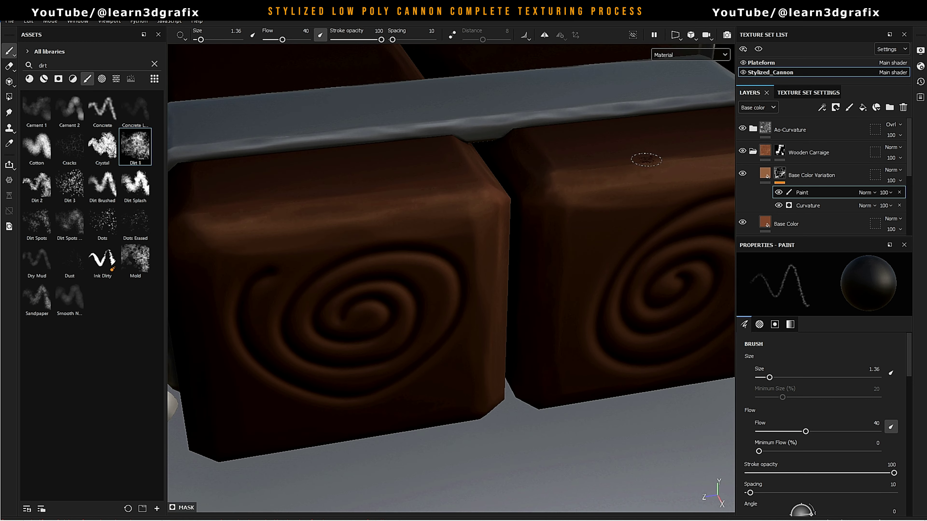
{"action": "mouse_move", "coordinate": [625, 182]}
{"action": "left_mouse_down", "text": "alt"}
{"action": "mouse_move", "coordinate": [480, 190]}
{"action": "mouse_move", "coordinate": [622, 190]}
{"action": "mouse_move", "coordinate": [668, 209]}
{"action": "mouse_move", "coordinate": [552, 141]}
{"action": "mouse_move", "coordinate": [533, 143]}
{"action": "mouse_move", "coordinate": [510, 183]}
{"action": "mouse_move", "coordinate": [469, 356]}
{"action": "mouse_move", "coordinate": [573, 305]}
{"action": "left_mouse_up", "text": "alt"}
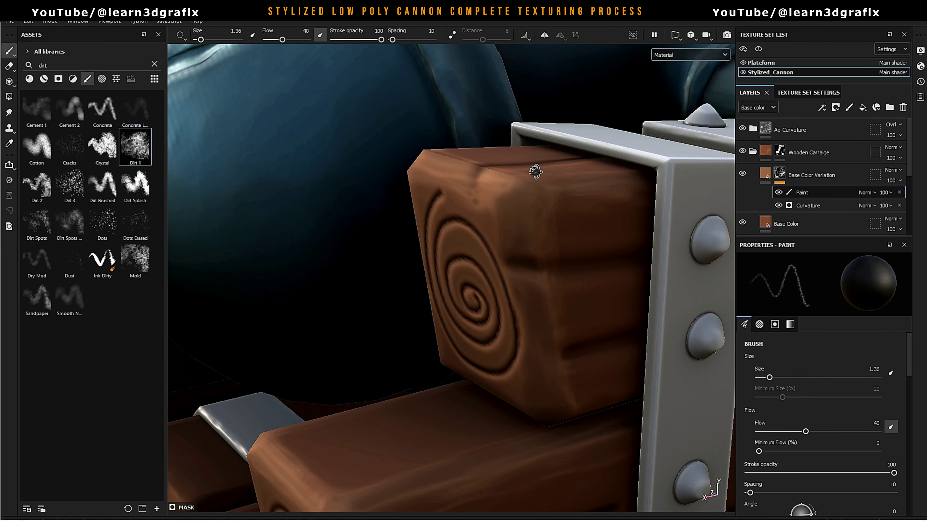
{"action": "mouse_move", "coordinate": [535, 171]}
{"action": "left_mouse_down", "text": "alt"}
{"action": "mouse_move", "coordinate": [554, 207]}
{"action": "mouse_move", "coordinate": [474, 230]}
{"action": "mouse_move", "coordinate": [441, 261]}
{"action": "mouse_move", "coordinate": [438, 281]}
{"action": "mouse_move", "coordinate": [404, 275]}
{"action": "mouse_move", "coordinate": [480, 270]}
{"action": "mouse_move", "coordinate": [531, 314]}
{"action": "left_mouse_up", "text": "alt"}
Add a fill layer above Base Color Variation named Dirt Layer
{"action": "left_click", "coordinate": [796, 175]}
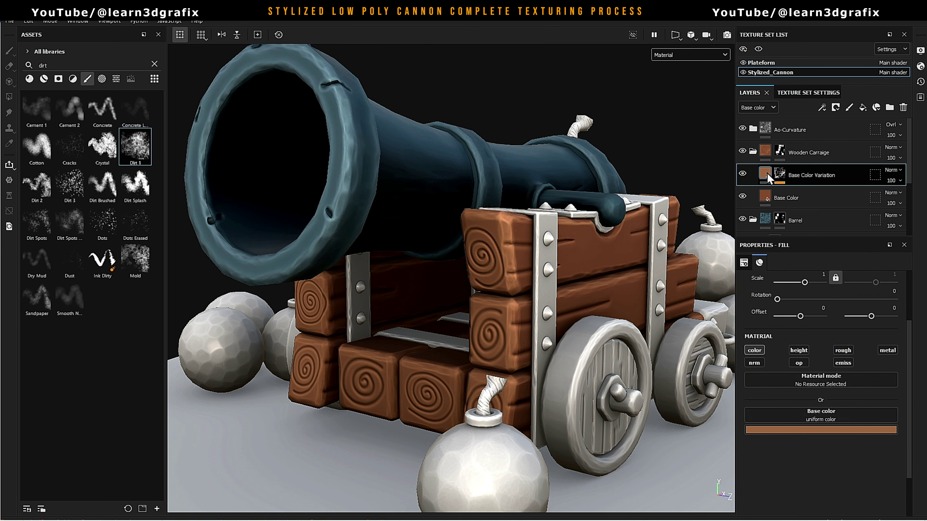
{"action": "left_click", "coordinate": [864, 108]}
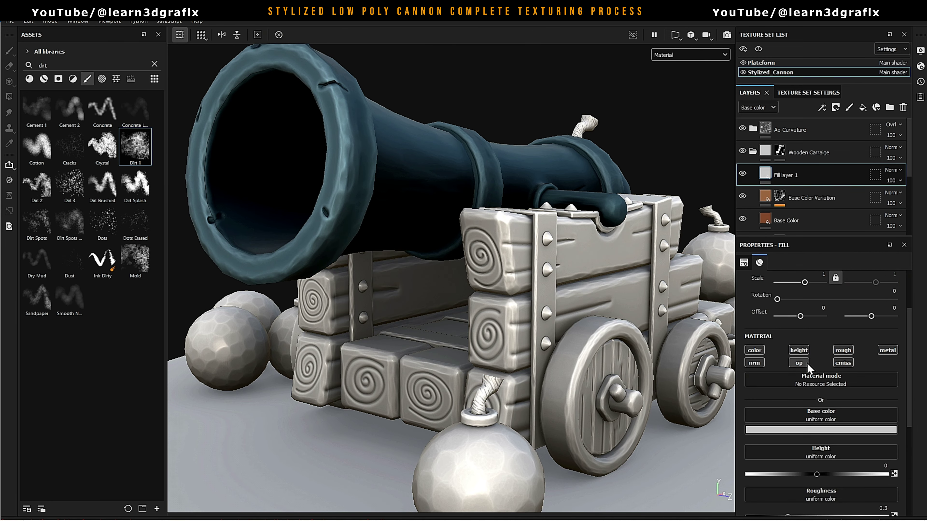
{"action": "double_click", "coordinate": [786, 172]}
{"action": "key", "text": "Caps_Lock"}
{"action": "type", "text": "Dirt"}
{"action": "key", "text": "Caps_Lock"}
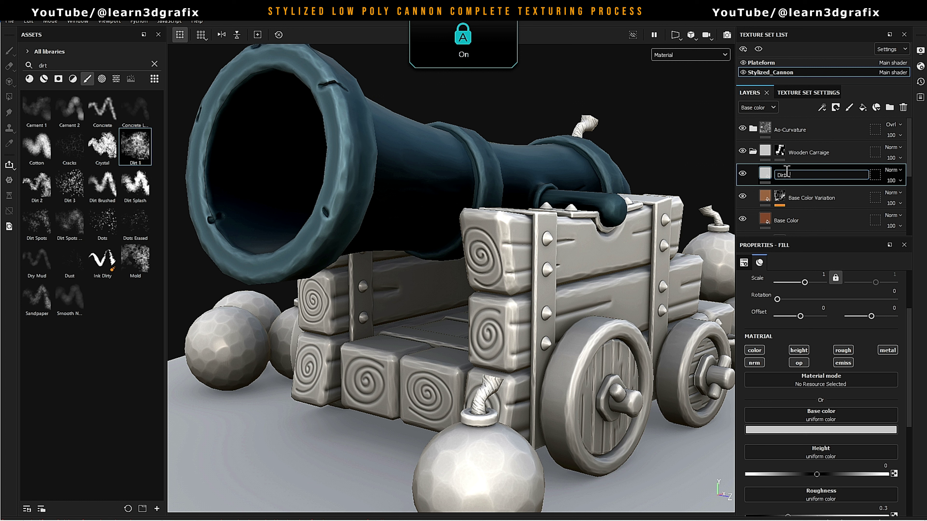
{"action": "type", "text": "Layer"}
{"action": "key", "text": "Return"}
Keep only color and height on Dirt Layer, with height 0.01 and colour 452b19
{"action": "left_click", "coordinate": [843, 351]}
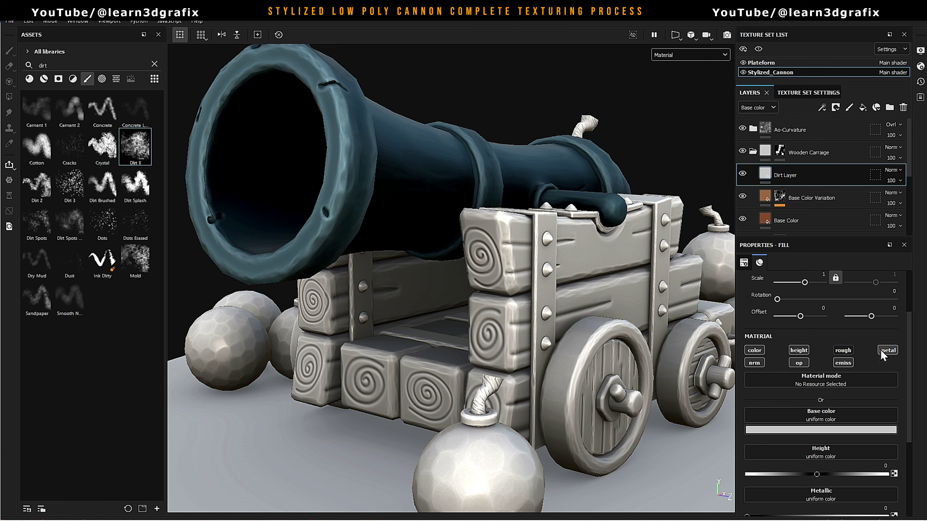
{"action": "left_click", "coordinate": [887, 350]}
{"action": "left_click", "coordinate": [843, 362]}
{"action": "left_click", "coordinate": [799, 362]}
{"action": "left_click", "coordinate": [754, 363]}
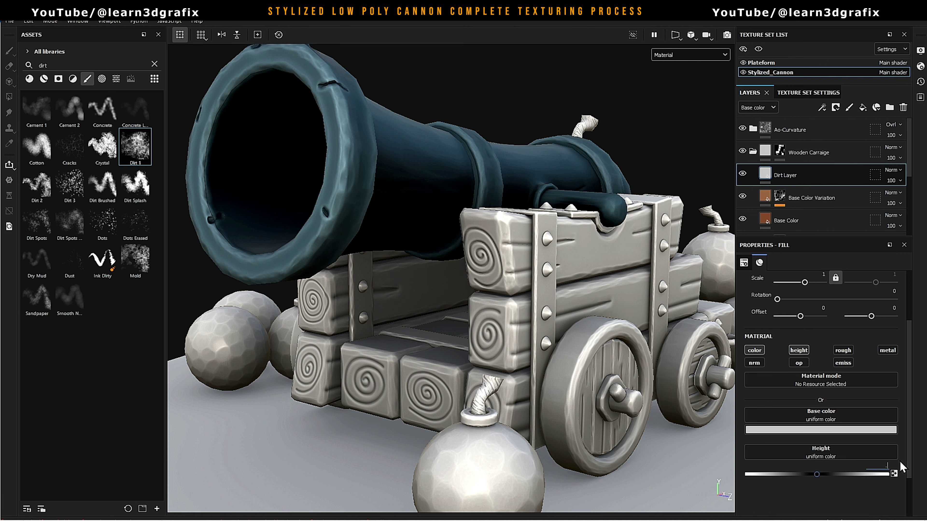
{"action": "type", "text": "0.01"}
{"action": "left_click", "coordinate": [821, 430]}
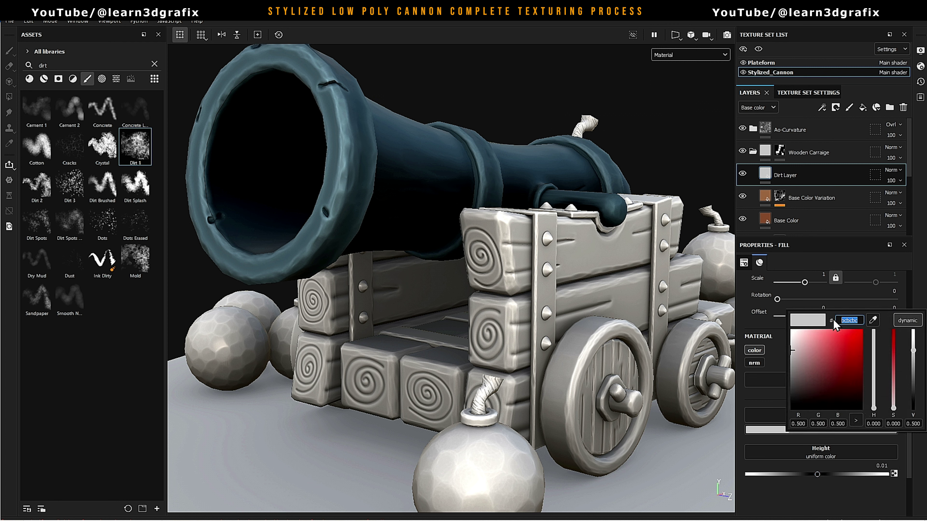
{"action": "type", "text": "452b19"}
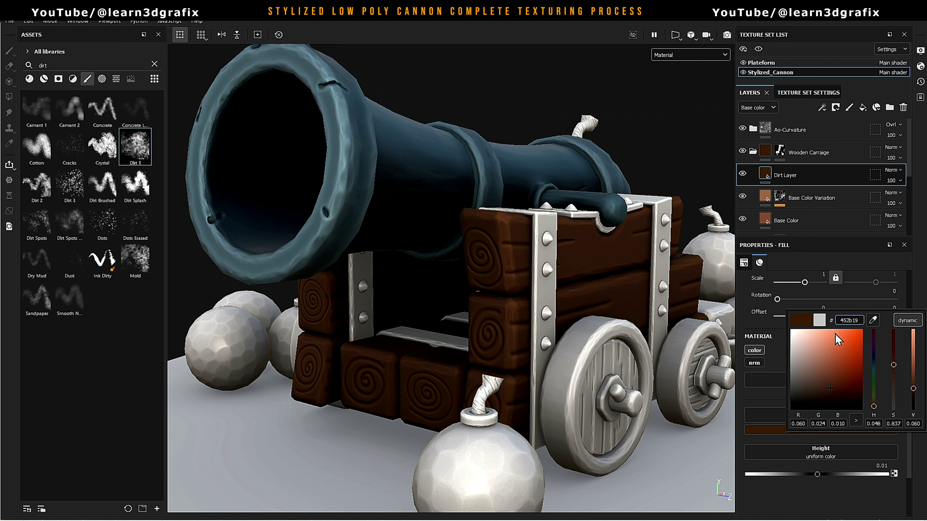
{"action": "right_click", "coordinate": [765, 173]}
Give Dirt Layer a black mask with a Position generator, shown in the Mask channel
{"action": "left_click", "coordinate": [802, 188]}
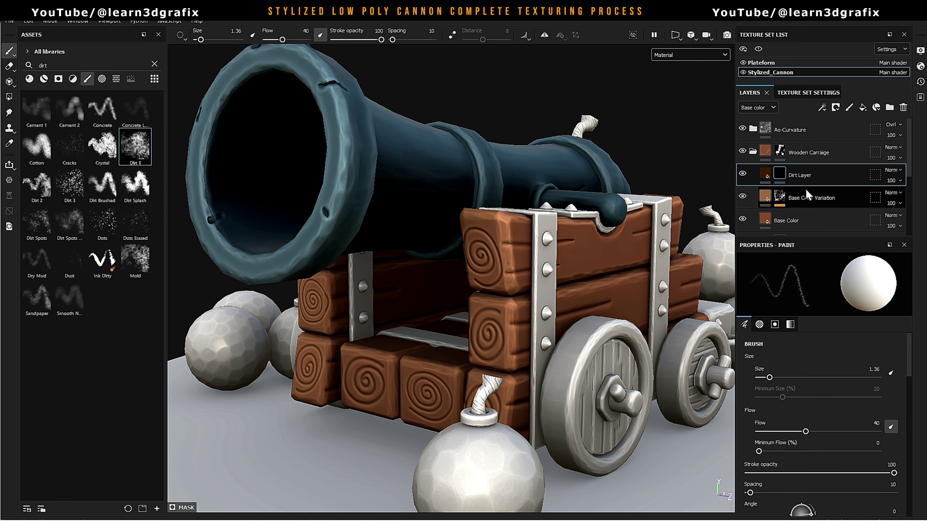
{"action": "right_click", "coordinate": [777, 173]}
{"action": "left_click", "coordinate": [839, 311]}
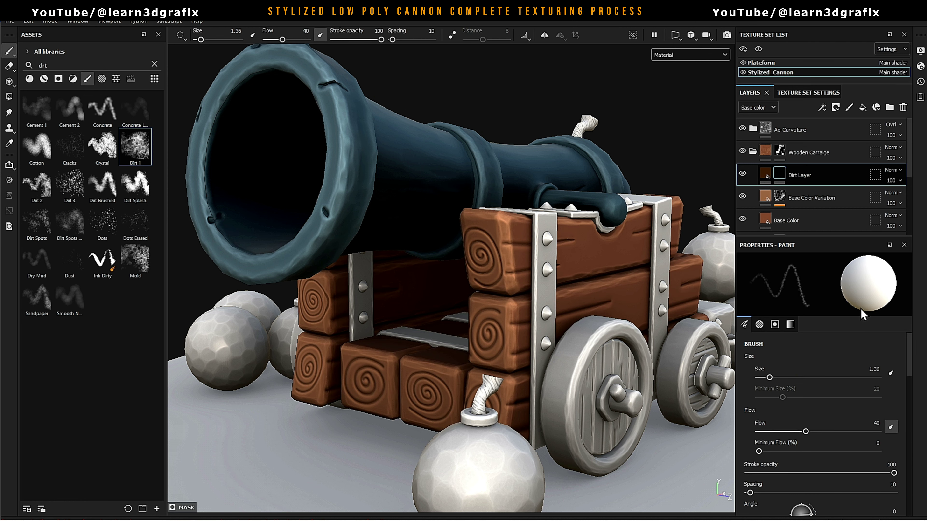
{"action": "left_click", "coordinate": [864, 278]}
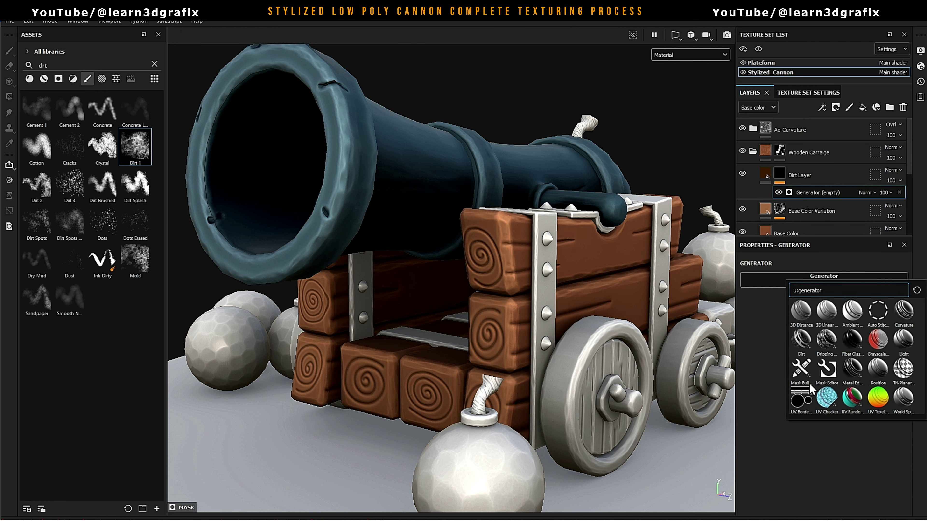
{"action": "left_click", "coordinate": [878, 369]}
{"action": "left_click", "coordinate": [677, 54]}
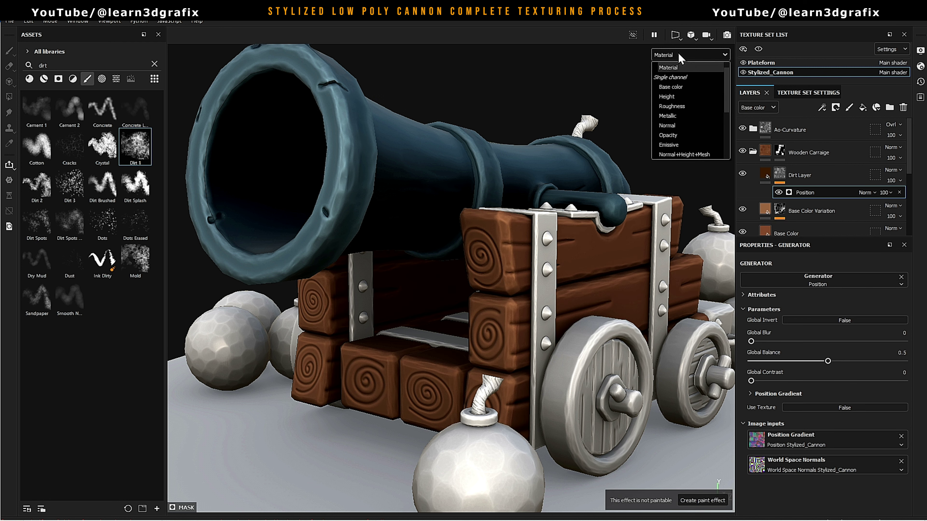
{"action": "scroll", "coordinate": [682, 109], "scroll_direction": "down", "scroll_amount": 3}
{"action": "left_click", "coordinate": [675, 135]}
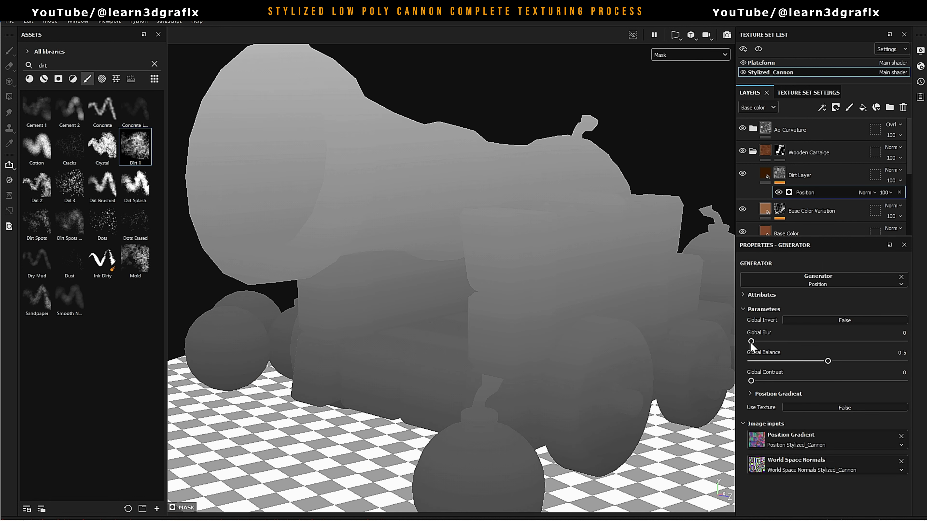
Set balance 0.48, contrast 0.59, gradient contrast 0.26 and brightness 0.06
{"action": "left_click_drag", "start_coordinate": [827, 361], "coordinate": [824, 360]}
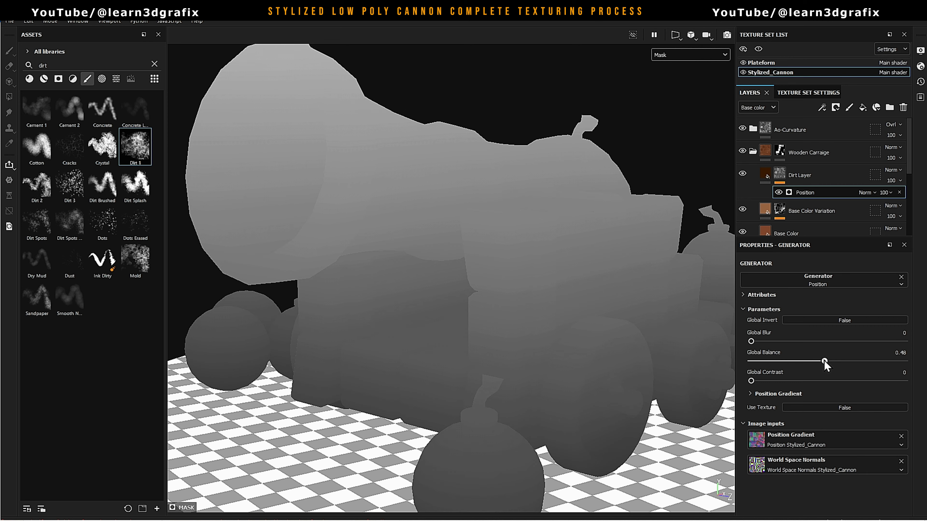
{"action": "left_click_drag", "start_coordinate": [773, 381], "coordinate": [841, 381]}
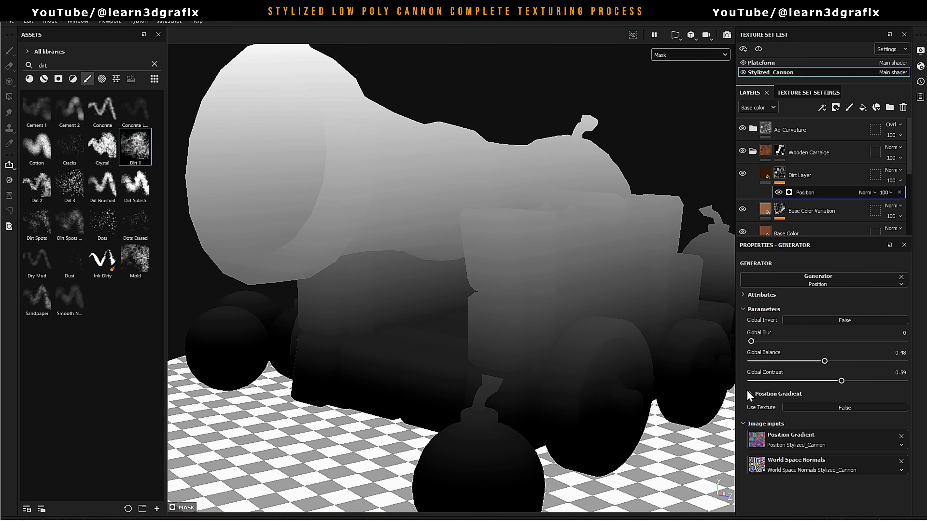
{"action": "left_click", "coordinate": [749, 394]}
{"action": "scroll", "coordinate": [760, 382], "scroll_direction": "down", "scroll_amount": 2}
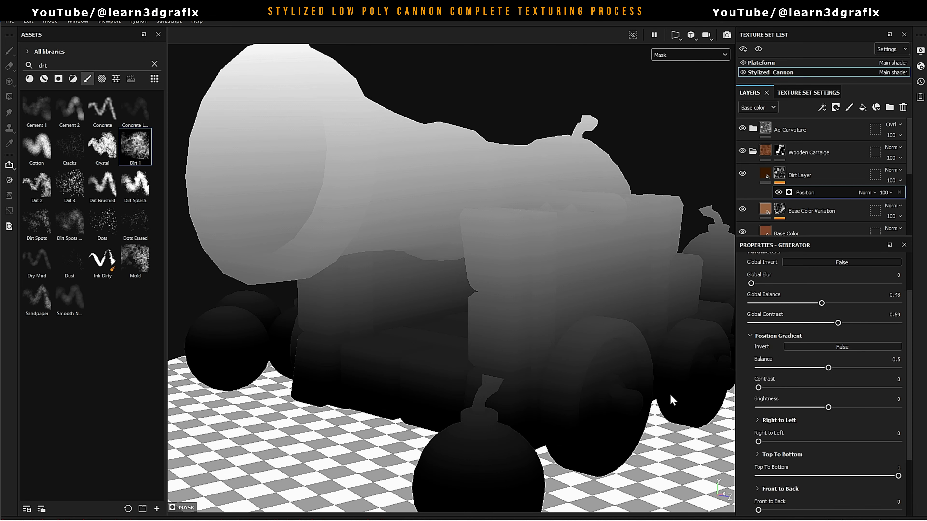
{"action": "scroll", "coordinate": [780, 390], "scroll_direction": "down", "scroll_amount": 1}
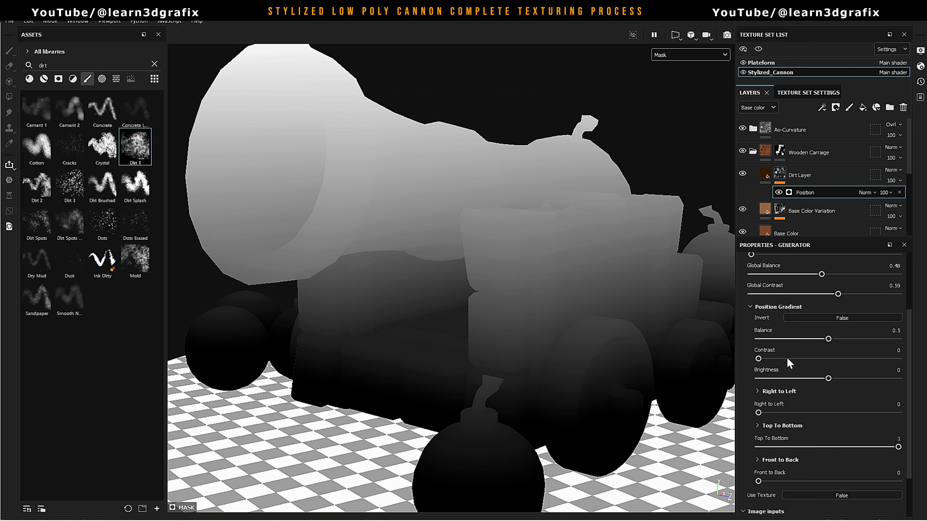
{"action": "left_click_drag", "start_coordinate": [786, 358], "coordinate": [797, 360]}
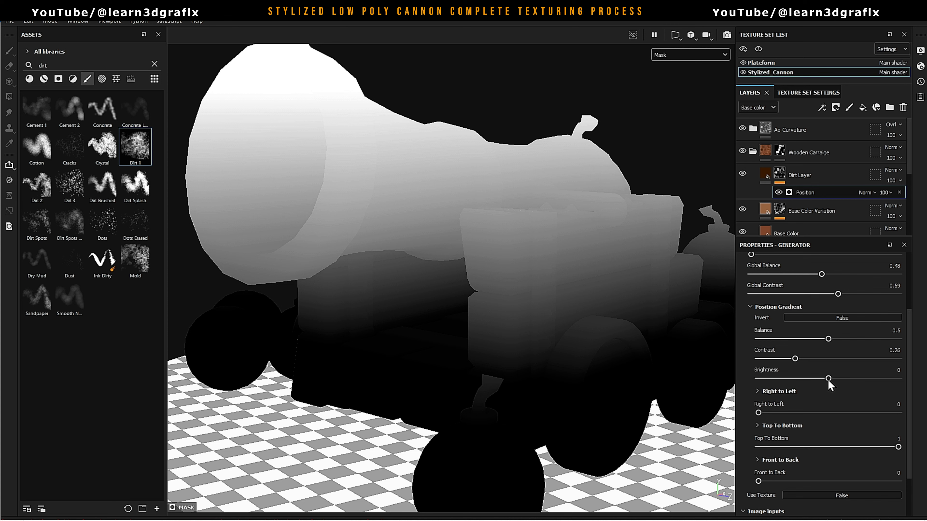
{"action": "mouse_move", "coordinate": [827, 378]}
{"action": "left_mouse_down"}
{"action": "mouse_move", "coordinate": [791, 379]}
{"action": "mouse_move", "coordinate": [840, 377]}
{"action": "mouse_move", "coordinate": [832, 377]}
{"action": "left_mouse_up"}
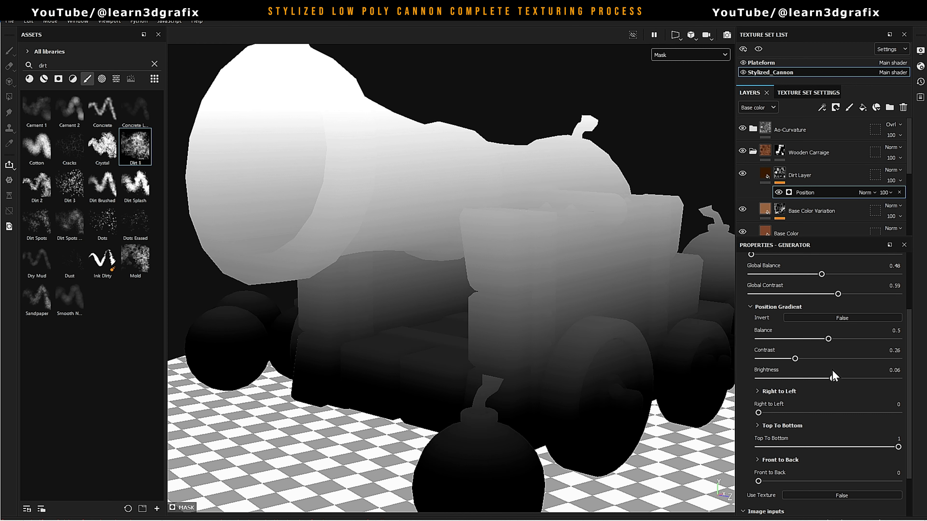
Set Global Invert to True and view the whole cannon in material view
{"action": "scroll", "coordinate": [857, 432], "scroll_direction": "down", "scroll_amount": 1}
{"action": "scroll", "coordinate": [847, 431], "scroll_direction": "down", "scroll_amount": 1}
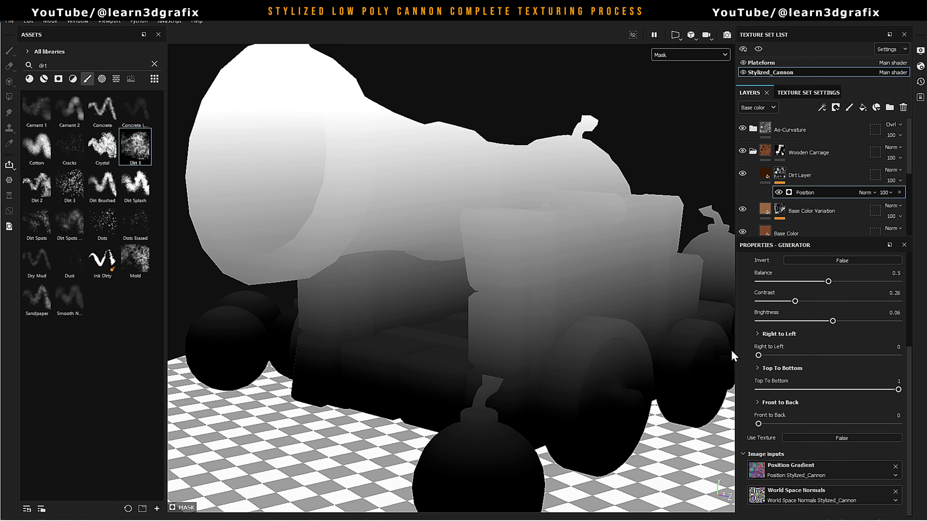
{"action": "scroll", "coordinate": [840, 255], "scroll_direction": "up", "scroll_amount": 5}
{"action": "left_click", "coordinate": [845, 320]}
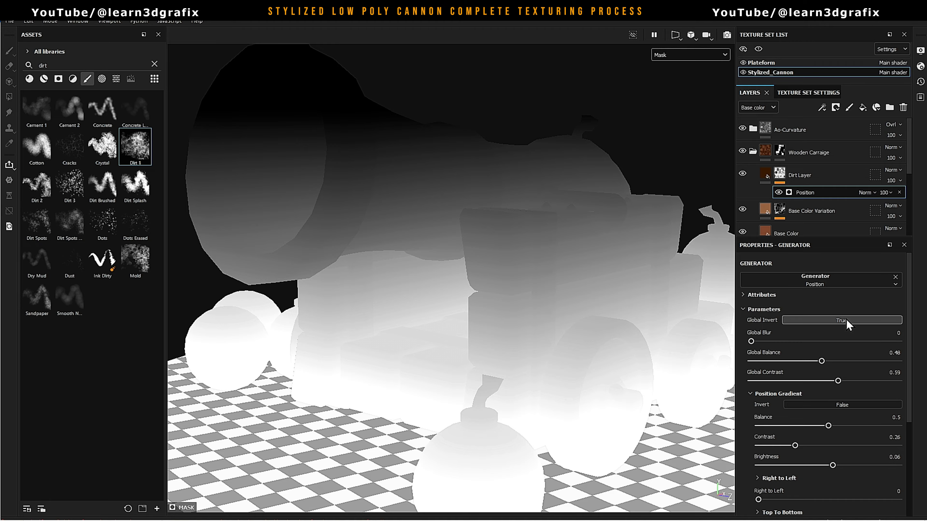
{"action": "left_click_drag", "start_coordinate": [587, 315], "coordinate": [392, 234], "text": "alt"}
{"action": "left_click", "coordinate": [810, 178]}
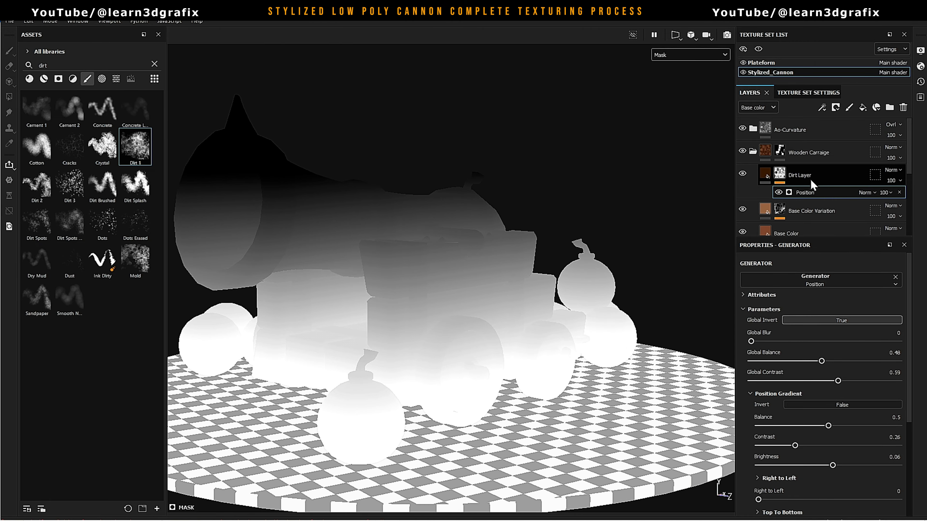
{"action": "left_click", "coordinate": [793, 181]}
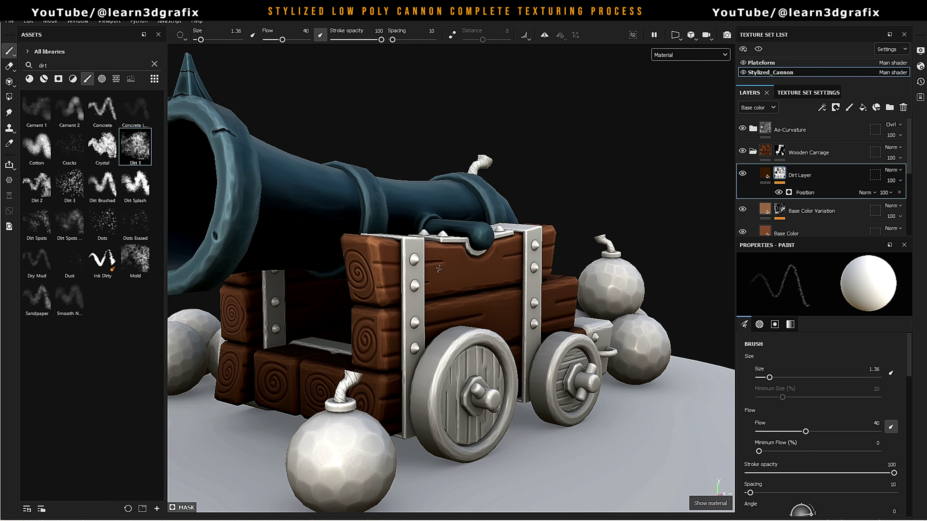
Add a Grunge Dirt Muddy fill effect to the Dirt Layer mask with balance 0.72 and contrast 0.26
{"action": "right_click", "coordinate": [780, 179]}
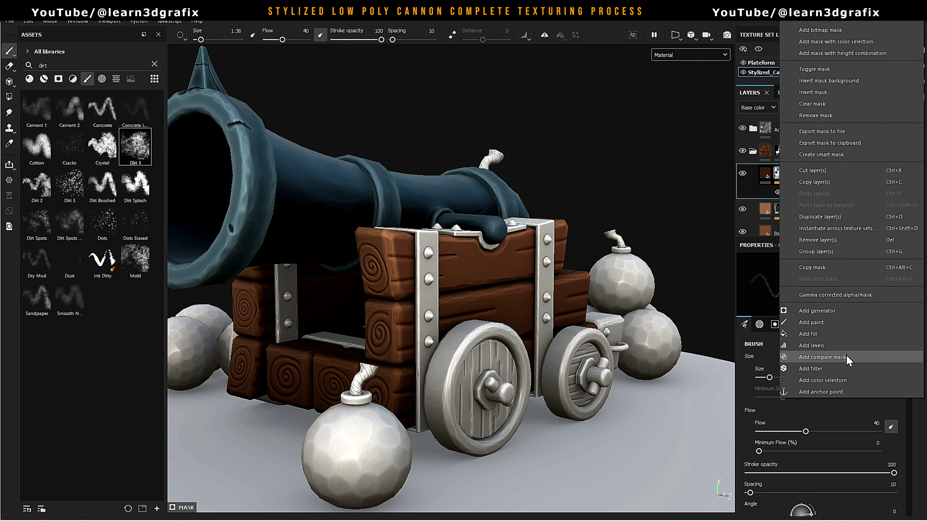
{"action": "left_click", "coordinate": [836, 332]}
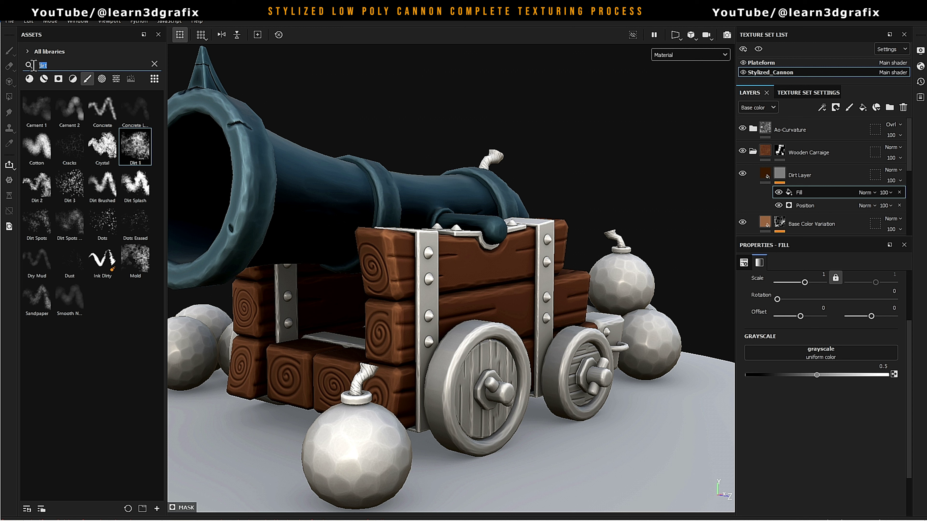
{"action": "type", "text": "grunge "}
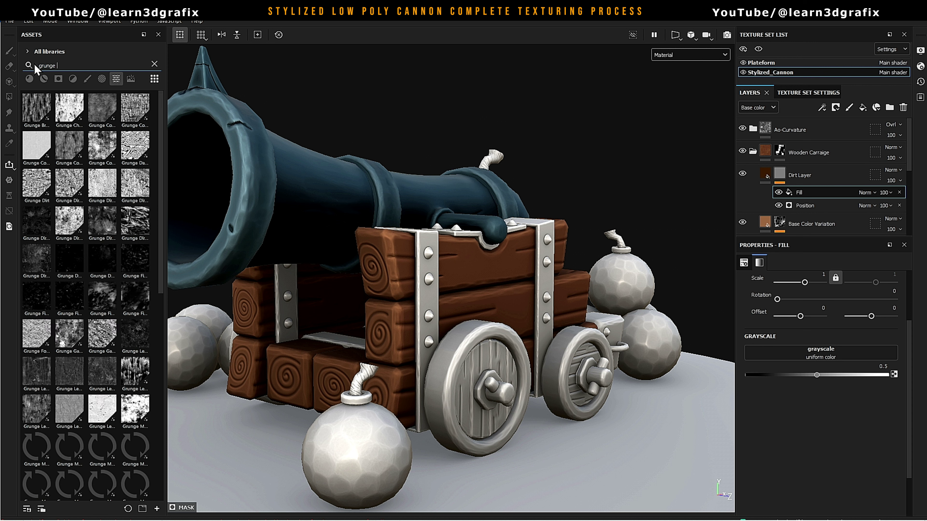
{"action": "type", "text": "mud dirty"}
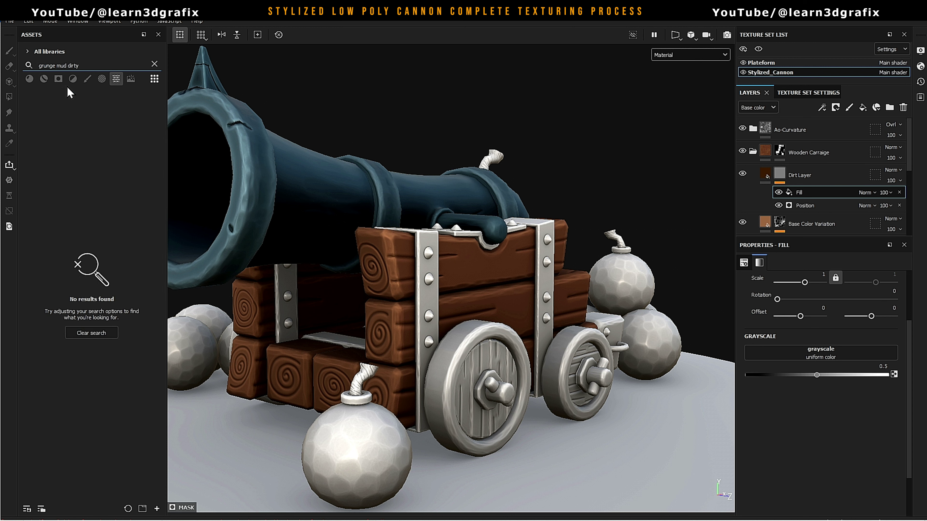
{"action": "key", "text": "BackSpace"}
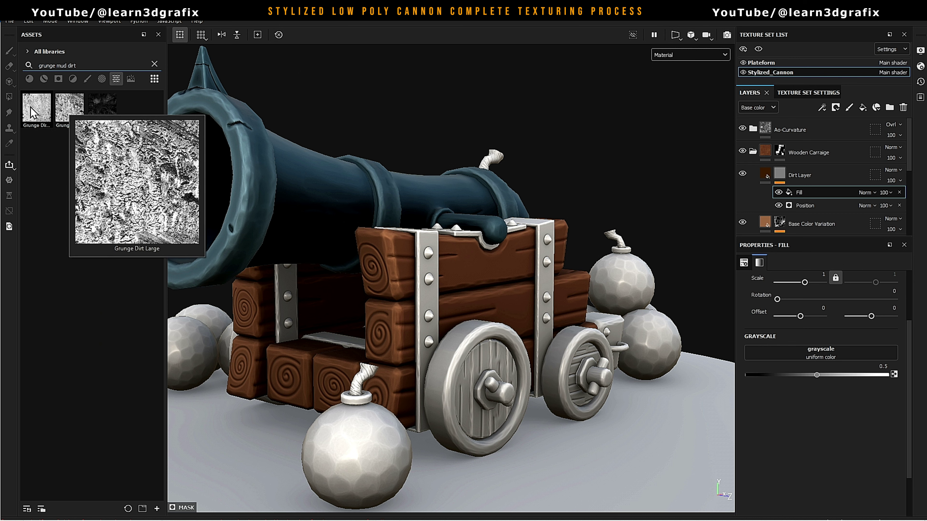
{"action": "type", "text": "i"}
{"action": "left_click_drag", "start_coordinate": [99, 106], "coordinate": [801, 338]}
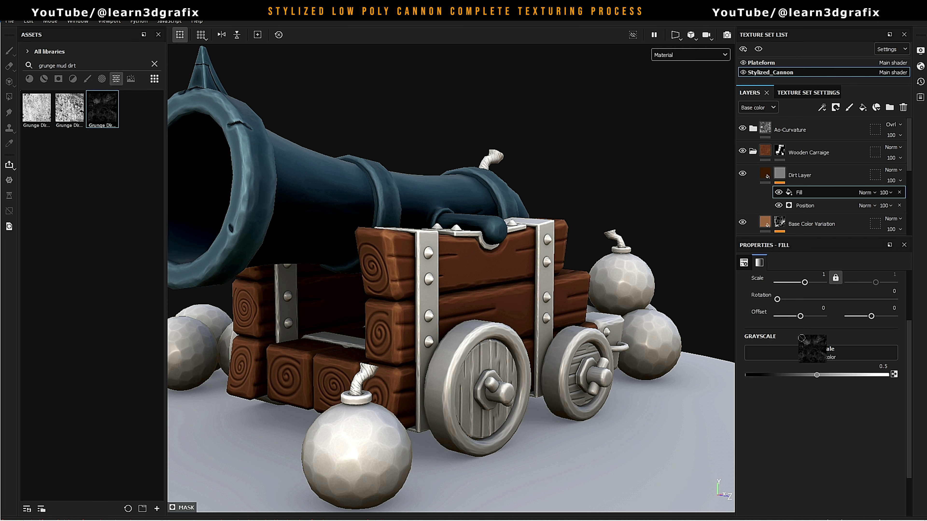
{"action": "scroll", "coordinate": [471, 310], "scroll_direction": "up", "scroll_amount": 5}
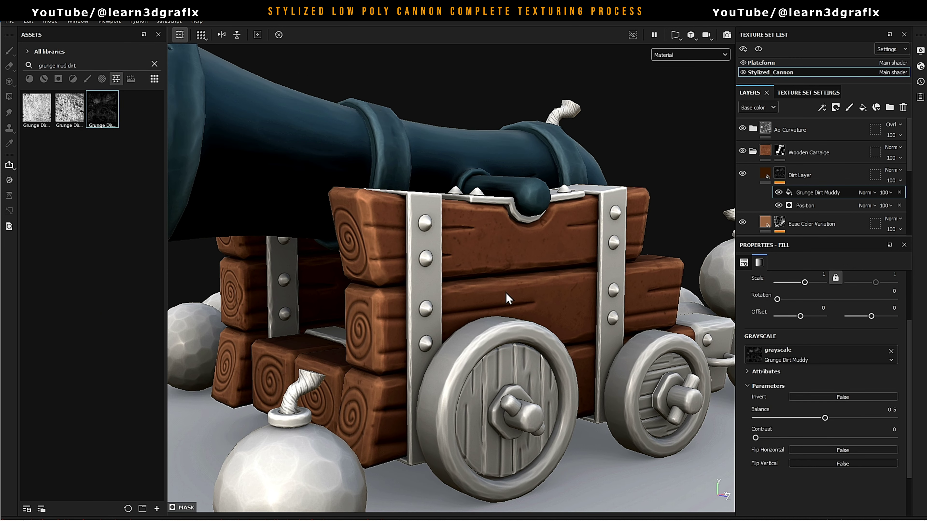
{"action": "left_click_drag", "start_coordinate": [506, 298], "coordinate": [529, 296], "text": "alt"}
{"action": "scroll", "coordinate": [820, 358], "scroll_direction": "down", "scroll_amount": 2}
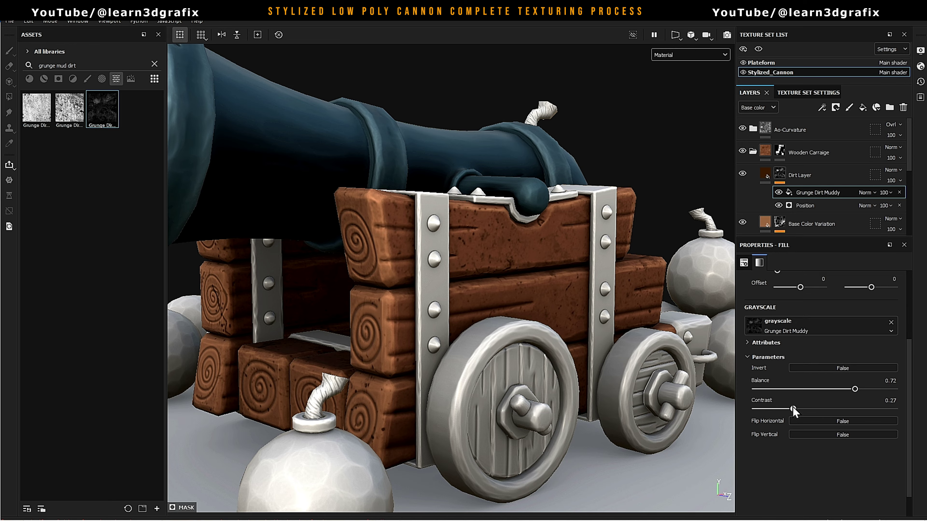
{"action": "left_click_drag", "start_coordinate": [792, 406], "coordinate": [791, 406]}
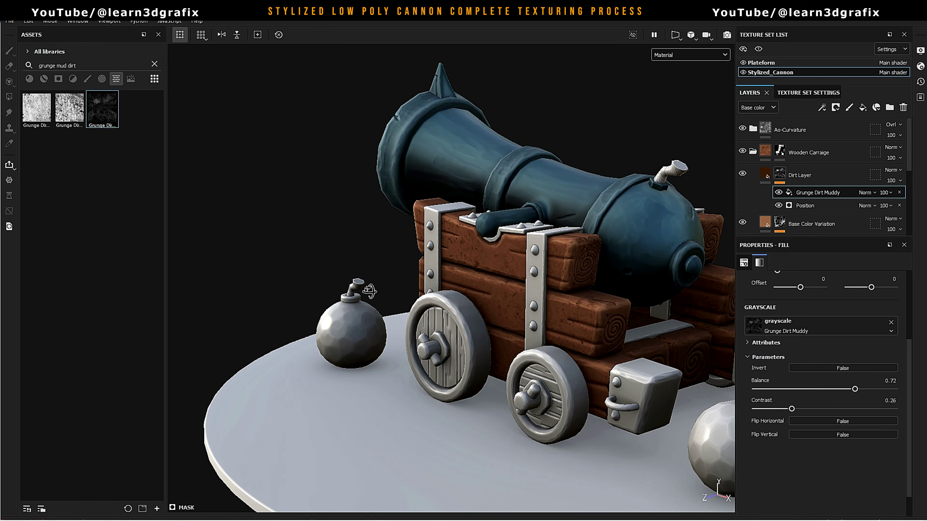
Compare inverted and normal dirt patterns, then blend the Grunge Dirt Muddy effect in Vivid light
{"action": "mouse_move", "coordinate": [474, 256]}
{"action": "left_mouse_down", "text": "alt"}
{"action": "mouse_move", "coordinate": [572, 321]}
{"action": "mouse_move", "coordinate": [836, 250]}
{"action": "left_mouse_up", "text": "alt"}
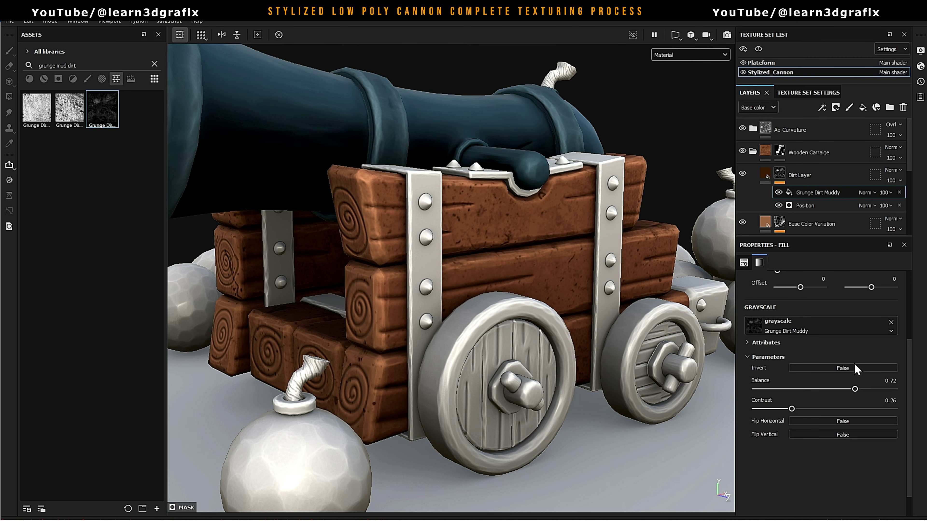
{"action": "left_click", "coordinate": [842, 368]}
{"action": "left_click", "coordinate": [855, 367]}
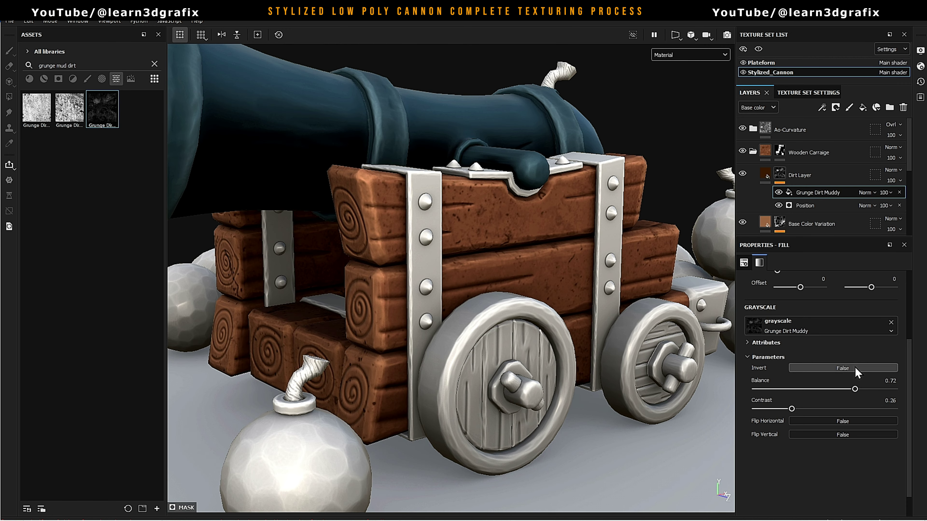
{"action": "left_click", "coordinate": [854, 367]}
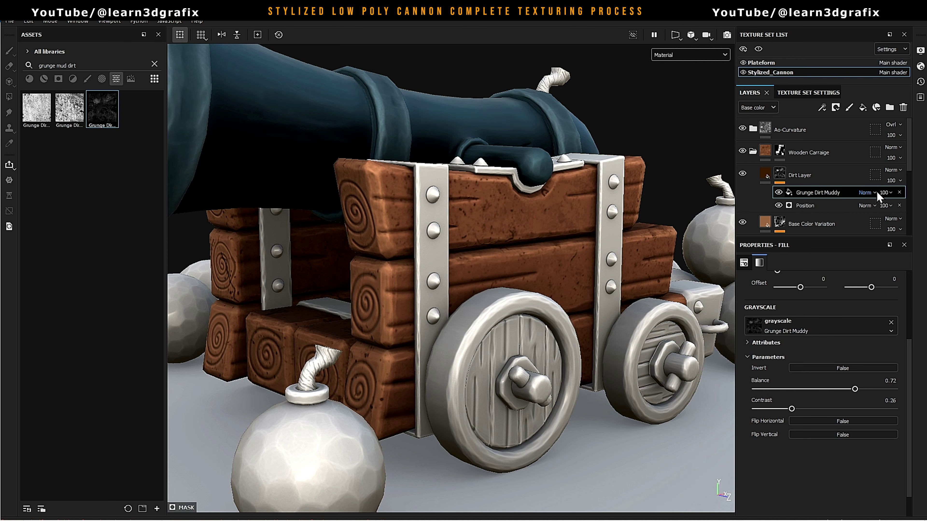
{"action": "left_click", "coordinate": [874, 192]}
{"action": "left_click", "coordinate": [877, 219]}
{"action": "left_click", "coordinate": [874, 192]}
{"action": "left_click", "coordinate": [866, 247]}
{"action": "left_click", "coordinate": [870, 192]}
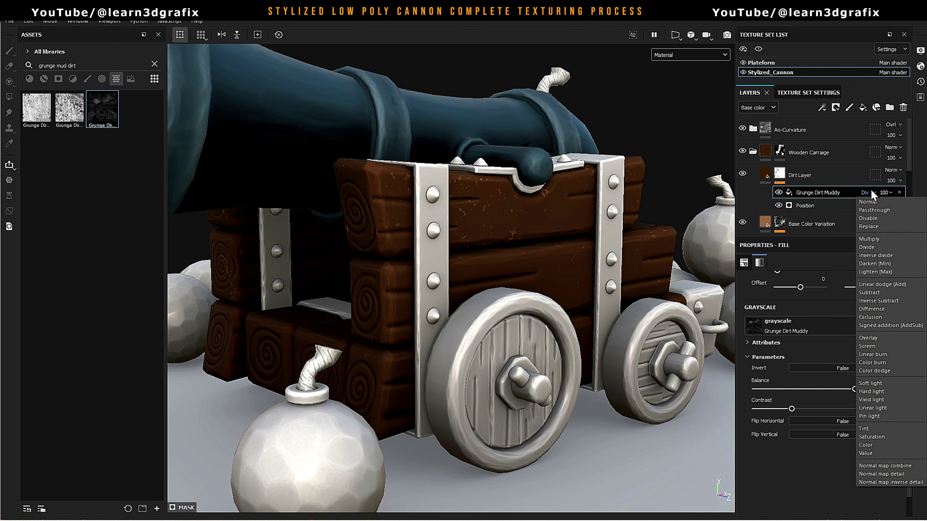
{"action": "left_click", "coordinate": [876, 399]}
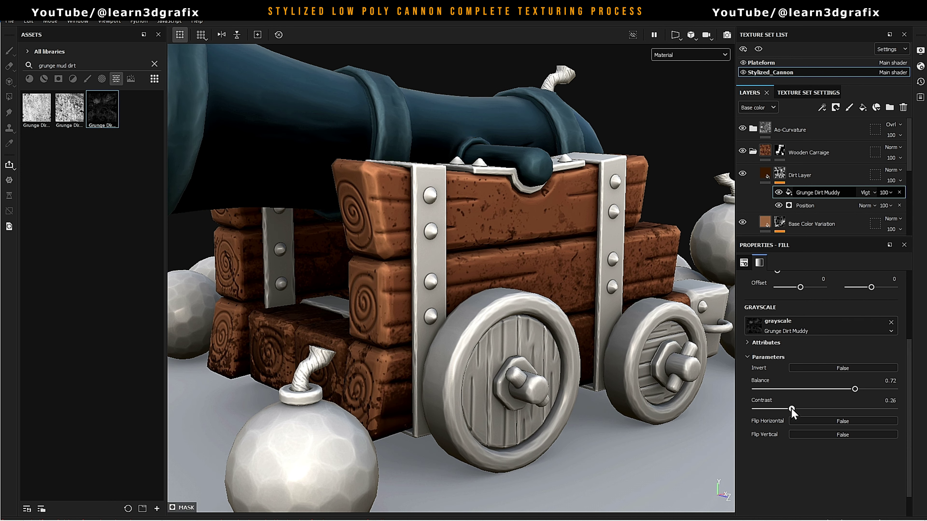
Briefly hide the dirt effect to compare the carriage, then collapse the Wooden Carraige folder
{"action": "left_click_drag", "start_coordinate": [578, 328], "coordinate": [555, 317], "text": "alt"}
{"action": "left_click", "coordinate": [778, 193]}
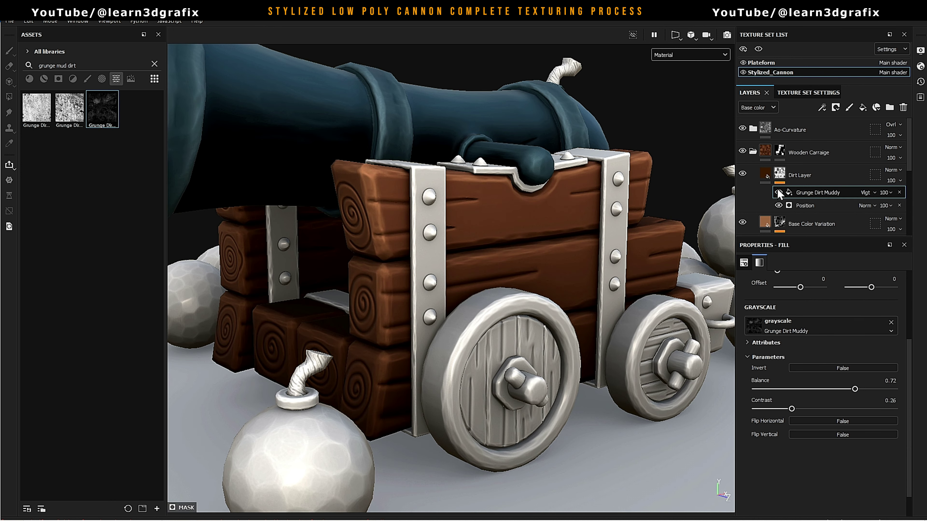
{"action": "left_click_drag", "start_coordinate": [486, 306], "coordinate": [598, 296], "text": "alt"}
{"action": "left_click", "coordinate": [754, 150]}
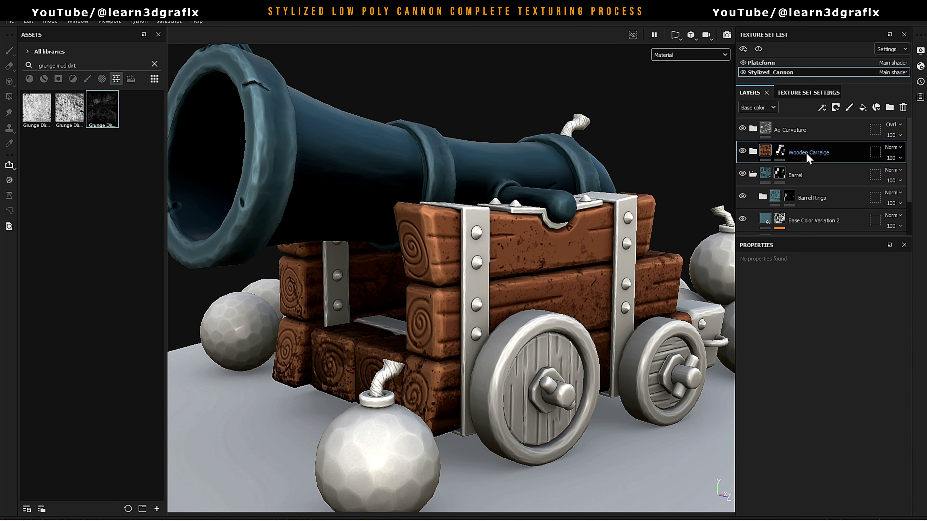
Duplicate the Wooden Carraige folder, give the copy a black mask, and pick Polygon Fill
{"action": "key", "text": "ctrl+d"}
{"action": "right_click", "coordinate": [818, 160]}
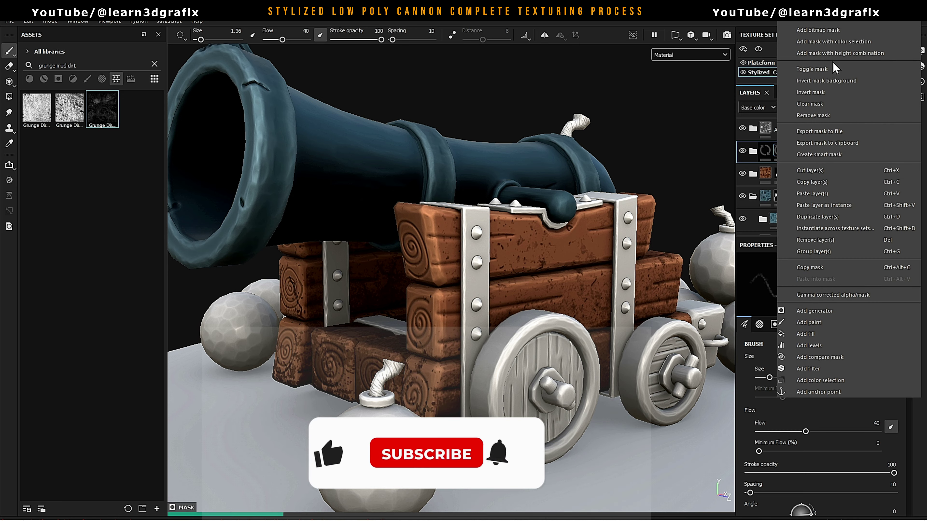
{"action": "key", "text": "Escape"}
{"action": "scroll", "coordinate": [342, 248], "scroll_direction": "up", "scroll_amount": 3}
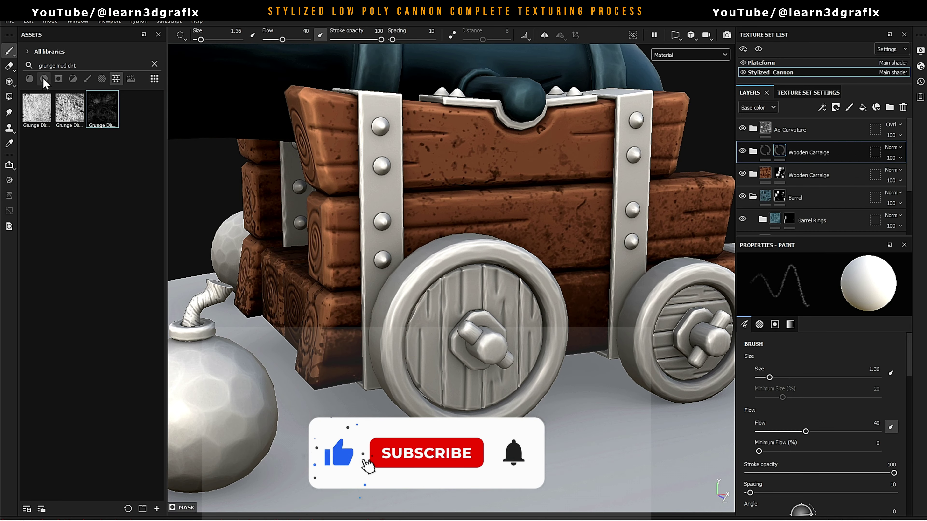
{"action": "left_click", "coordinate": [9, 96]}
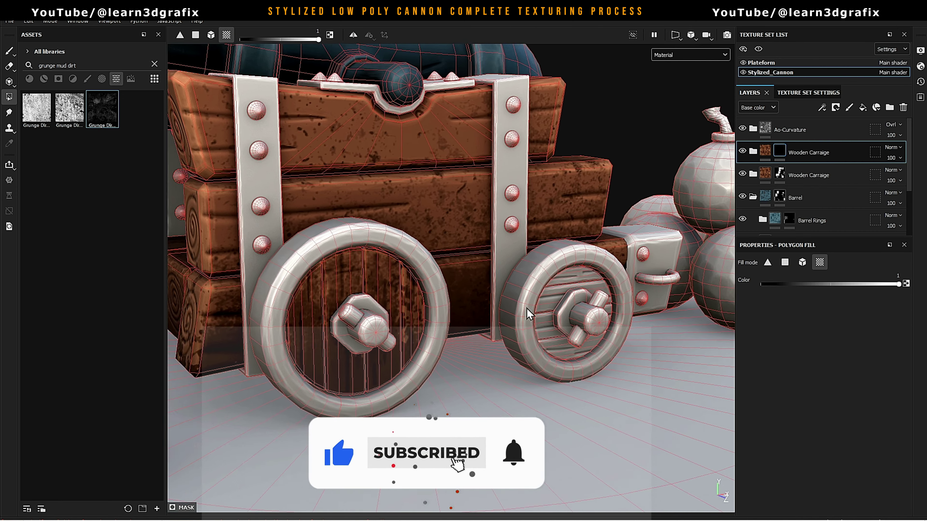
Orbit and zoom around the cannon to inspect the barrel mouth, rear wheel and platform
{"action": "scroll", "coordinate": [528, 313], "scroll_direction": "down", "scroll_amount": 2}
{"action": "scroll", "coordinate": [425, 258], "scroll_direction": "down", "scroll_amount": 3}
{"action": "mouse_move", "coordinate": [425, 258]}
{"action": "left_mouse_down", "text": "alt"}
{"action": "mouse_move", "coordinate": [363, 254]}
{"action": "mouse_move", "coordinate": [401, 297]}
{"action": "left_mouse_up", "text": "alt"}
{"action": "scroll", "coordinate": [391, 289], "scroll_direction": "up", "scroll_amount": 3}
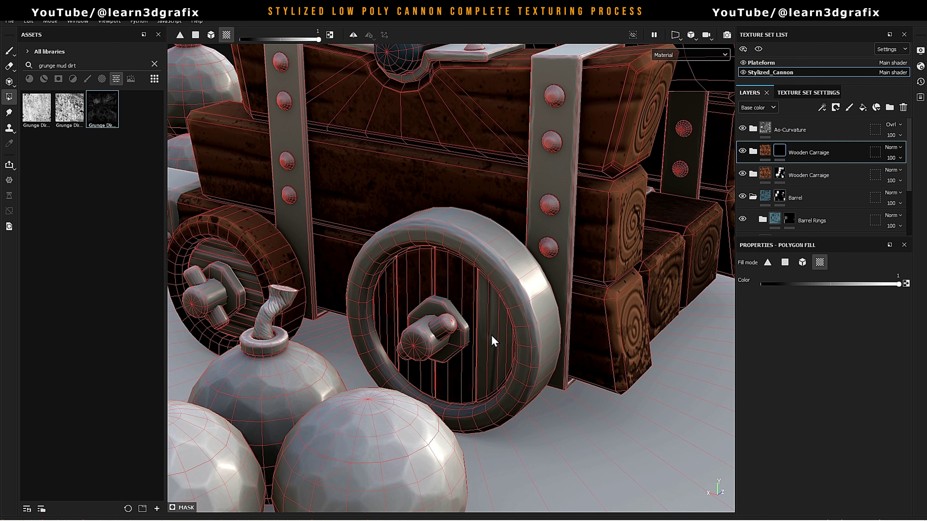
{"action": "scroll", "coordinate": [490, 335], "scroll_direction": "down", "scroll_amount": 2}
{"action": "middle_click_drag", "start_coordinate": [368, 260], "coordinate": [389, 310], "text": "alt"}
{"action": "scroll", "coordinate": [389, 311], "scroll_direction": "up", "scroll_amount": 4}
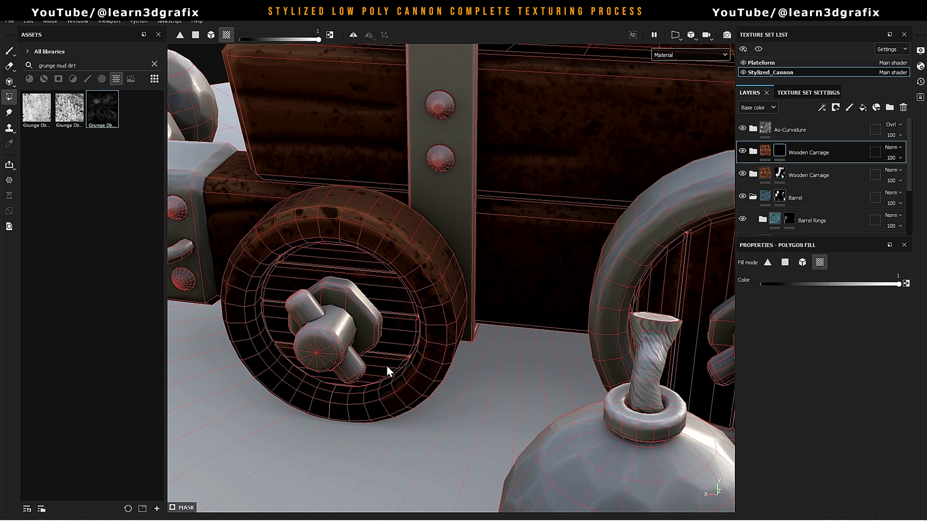
{"action": "scroll", "coordinate": [386, 365], "scroll_direction": "down", "scroll_amount": 4}
{"action": "scroll", "coordinate": [433, 271], "scroll_direction": "up", "scroll_amount": 3}
{"action": "left_click_drag", "start_coordinate": [401, 271], "coordinate": [468, 281], "text": "alt"}
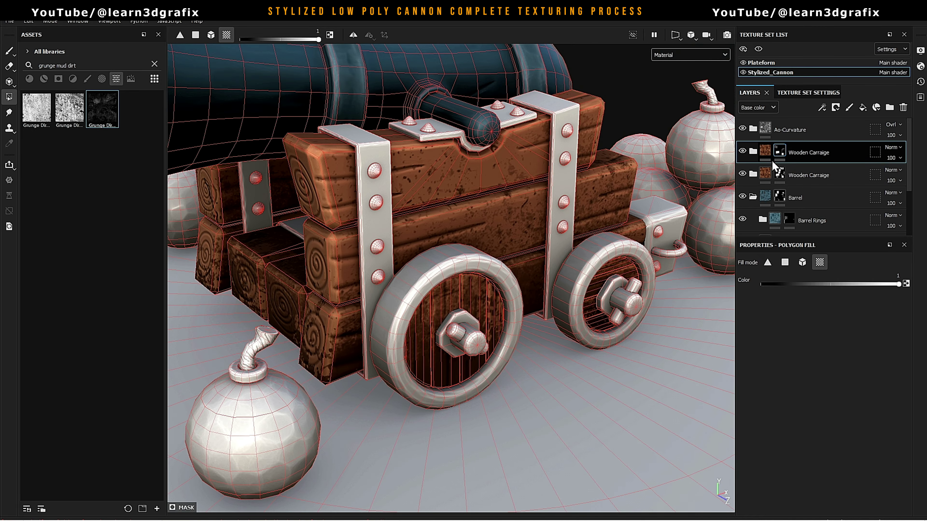
Expand the Wooden Carraige folder and select the carriage's Base Color fill layer
{"action": "left_click", "coordinate": [769, 155]}
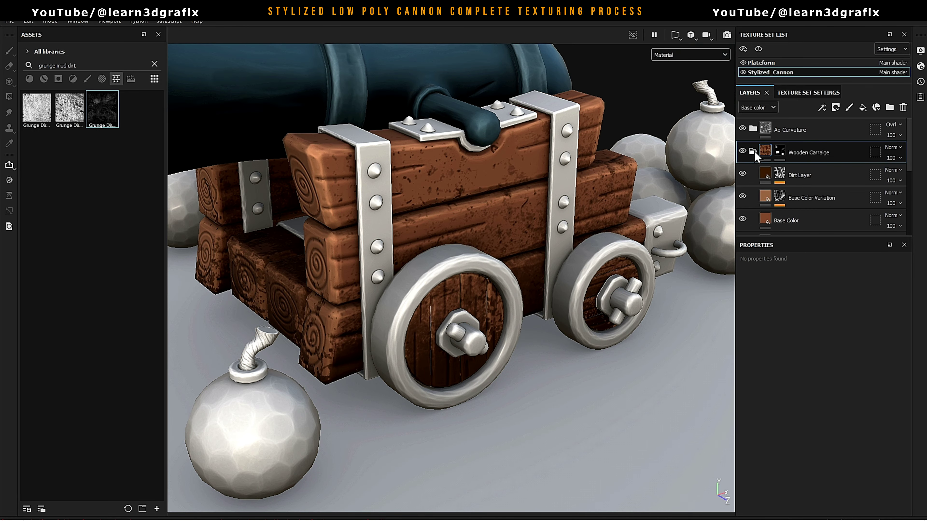
{"action": "scroll", "coordinate": [806, 175], "scroll_direction": "down", "scroll_amount": 1}
{"action": "left_click", "coordinate": [784, 191]}
{"action": "mouse_move", "coordinate": [456, 285]}
{"action": "left_mouse_down", "text": "alt"}
{"action": "mouse_move", "coordinate": [482, 283]}
{"action": "mouse_move", "coordinate": [521, 190]}
{"action": "mouse_move", "coordinate": [555, 194]}
{"action": "left_mouse_up", "text": "alt"}
{"action": "scroll", "coordinate": [521, 190], "scroll_direction": "up", "scroll_amount": 1}
Delete the Paint effect from the Base Color Variation layer's mask
{"action": "left_click", "coordinate": [811, 169]}
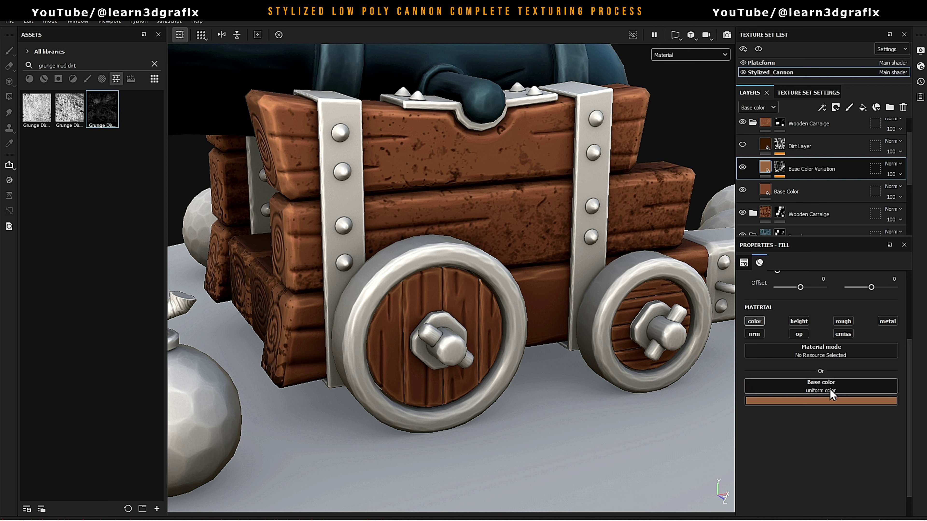
{"action": "left_click", "coordinate": [780, 168]}
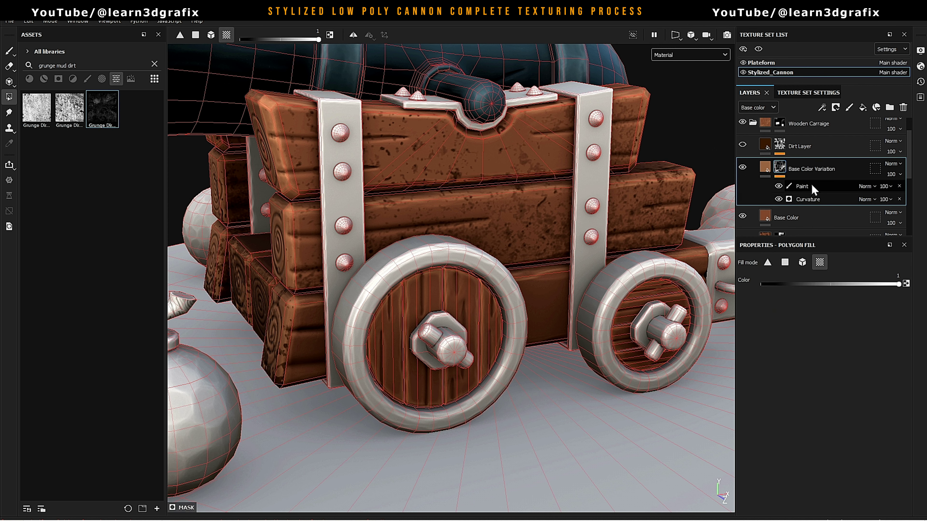
{"action": "left_click", "coordinate": [813, 200]}
{"action": "left_click", "coordinate": [780, 186]}
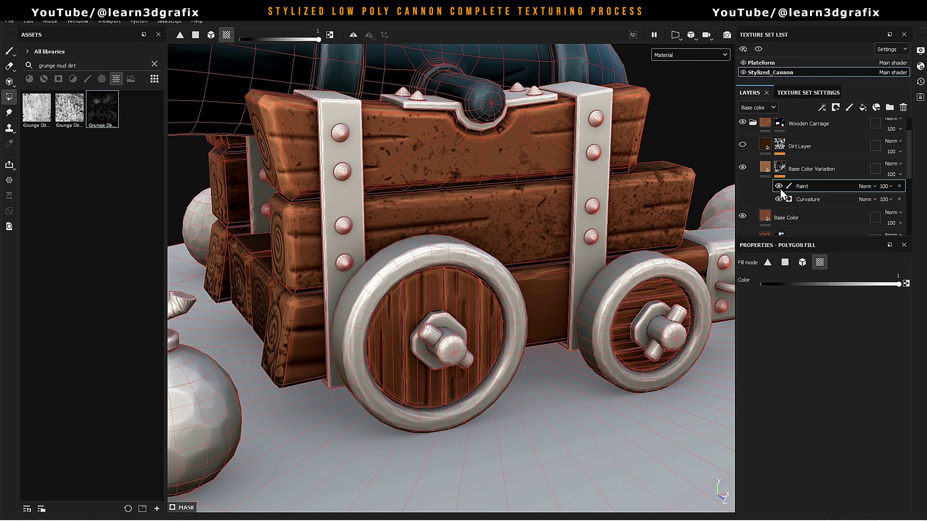
{"action": "left_click", "coordinate": [899, 186]}
{"action": "left_click", "coordinate": [765, 168]}
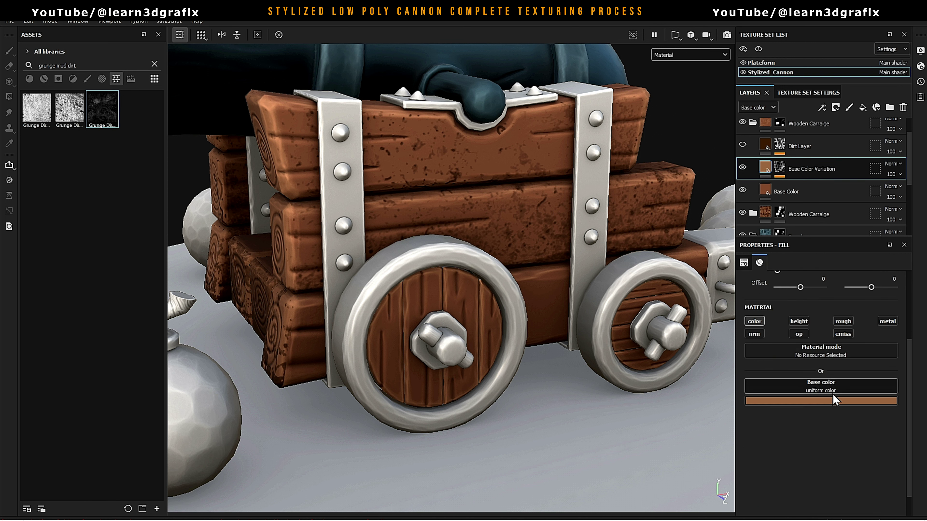
Set the Base Color Variation colour to brown hex a57353, then select the Dirt Layer
{"action": "left_click", "coordinate": [836, 401]}
{"action": "type", "text": "a57"}
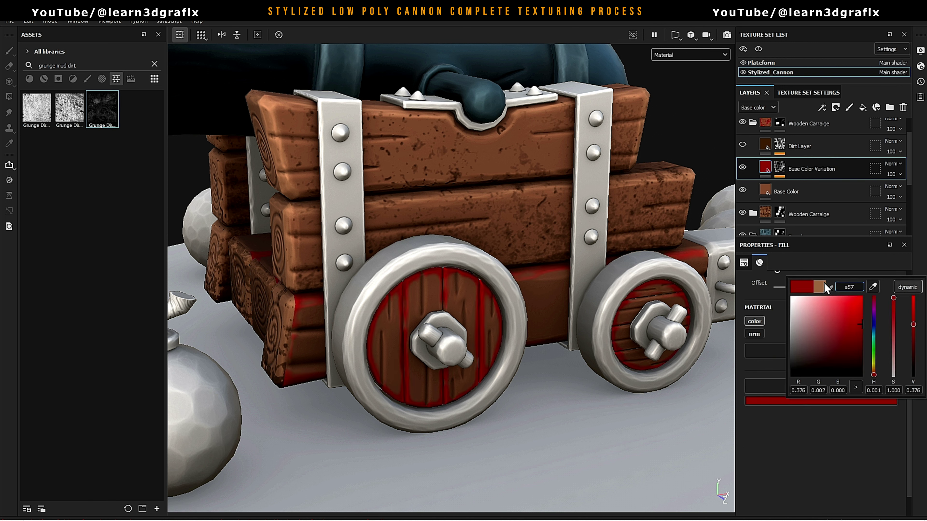
{"action": "type", "text": "a4c"}
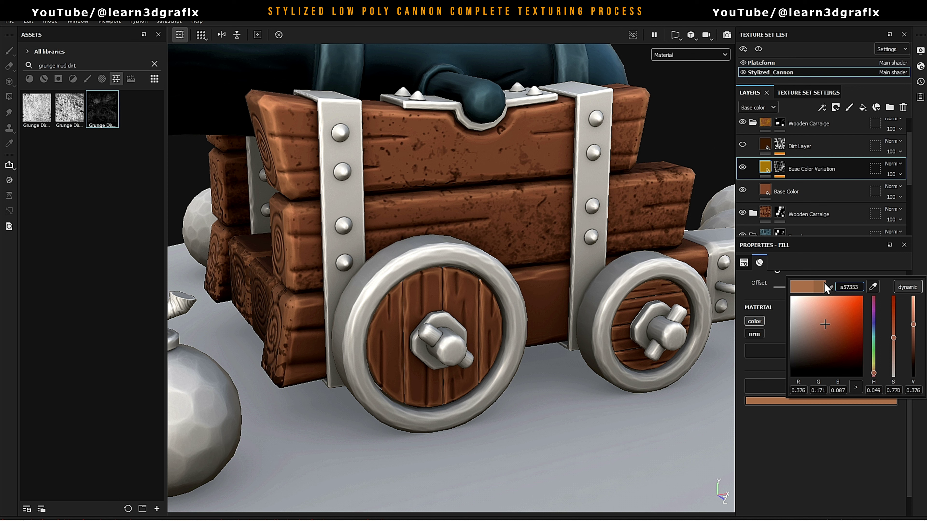
{"action": "left_click", "coordinate": [748, 175]}
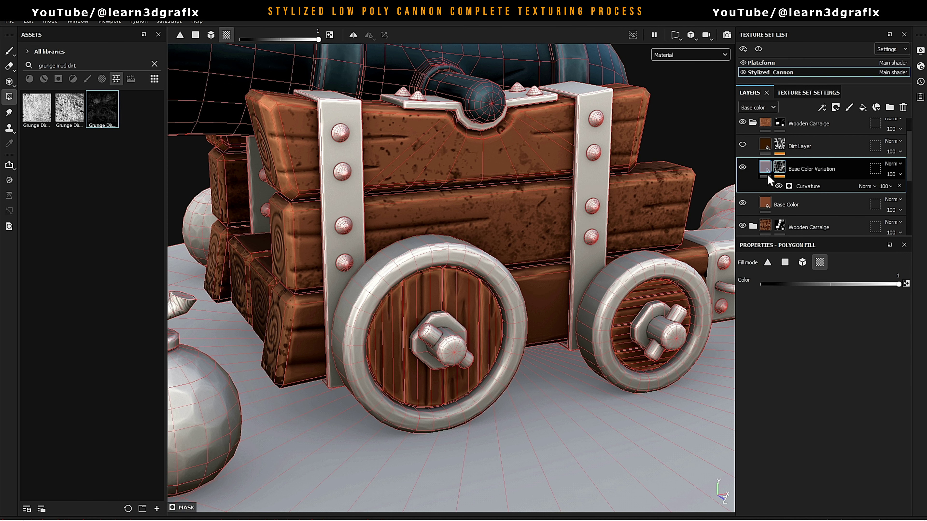
{"action": "left_click", "coordinate": [839, 400]}
{"action": "left_click", "coordinate": [792, 421]}
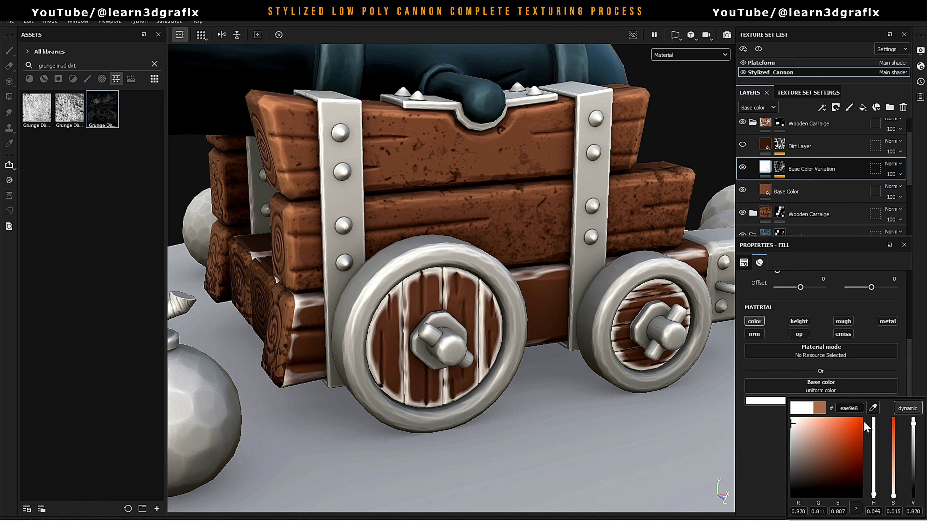
{"action": "type", "text": "a57353"}
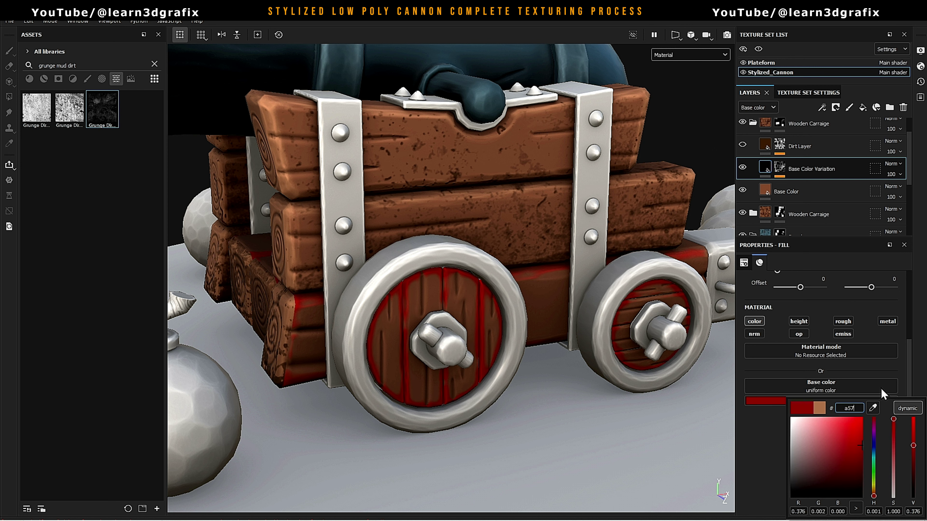
{"action": "left_click", "coordinate": [779, 167]}
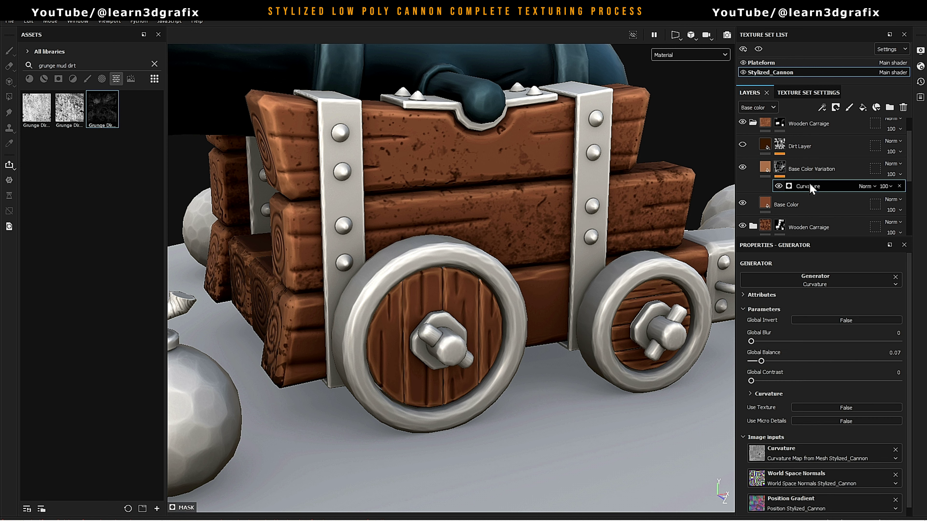
{"action": "left_click", "coordinate": [799, 146]}
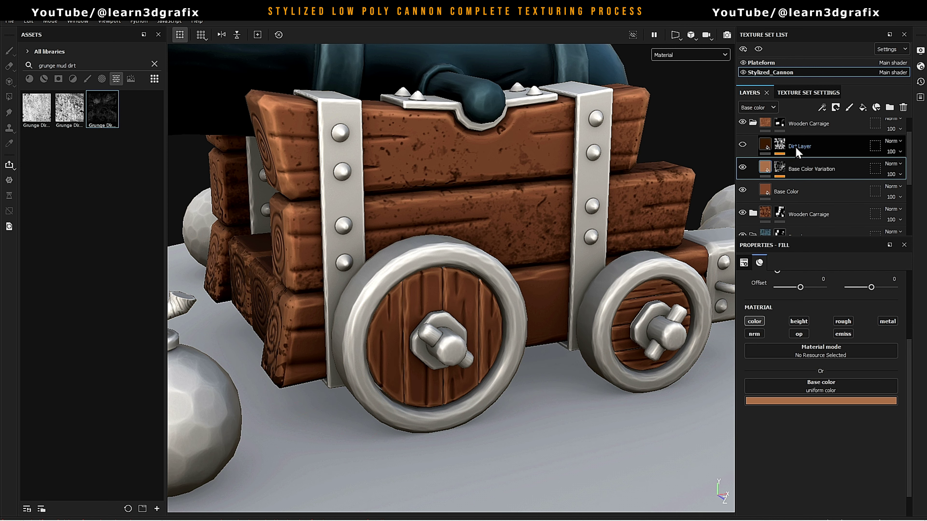
{"action": "scroll", "coordinate": [488, 339], "scroll_direction": "up", "scroll_amount": 3}
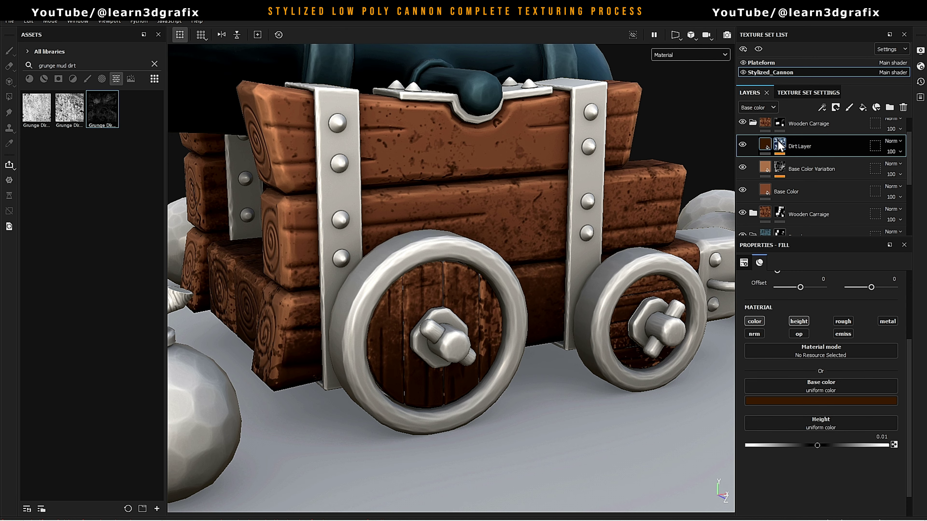
Set the Dirt Layer mask's Position generator Global Balance to about 0.51
{"action": "left_click", "coordinate": [807, 176]}
{"action": "left_click", "coordinate": [816, 164]}
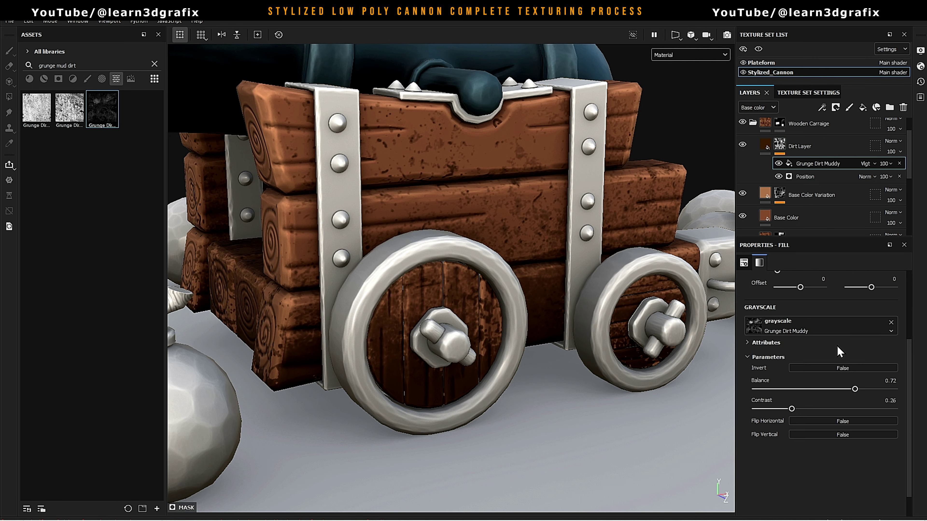
{"action": "left_click", "coordinate": [805, 175]}
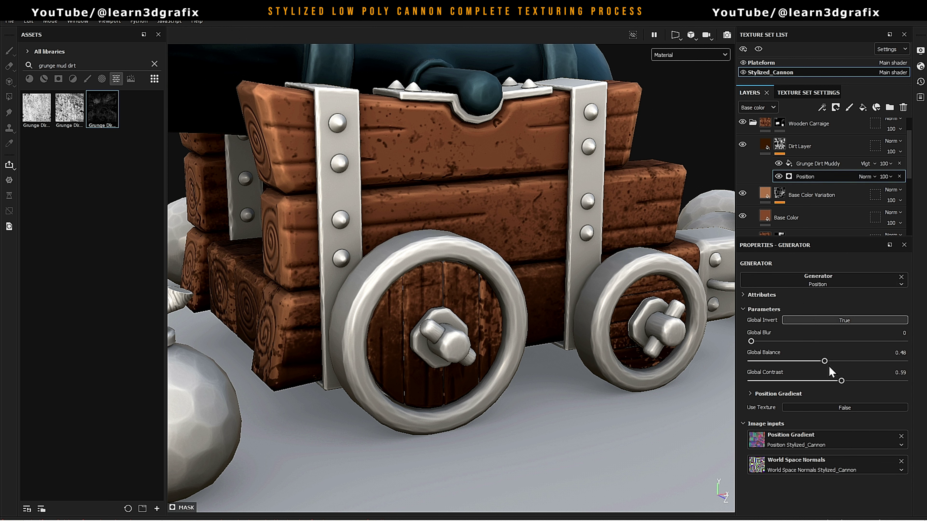
{"action": "left_click", "coordinate": [762, 393]}
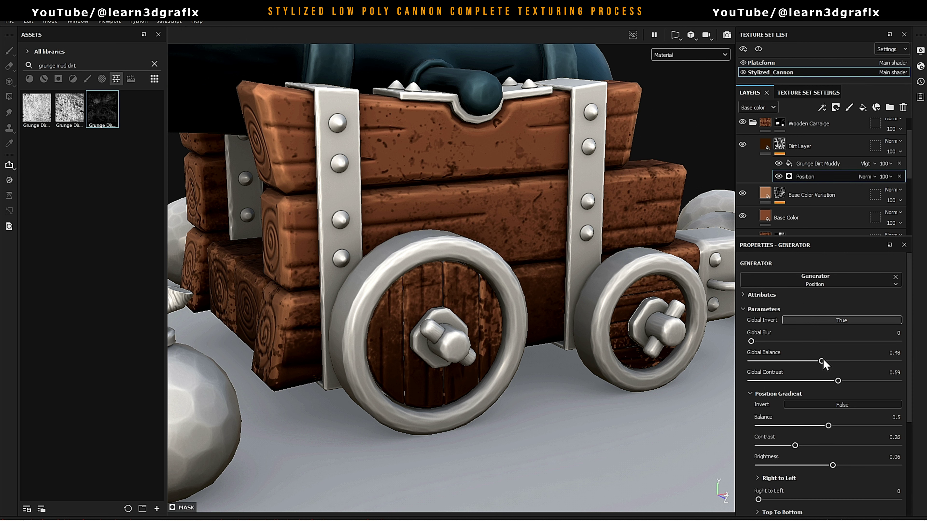
{"action": "mouse_move", "coordinate": [822, 361]}
{"action": "left_mouse_down"}
{"action": "mouse_move", "coordinate": [837, 360]}
{"action": "mouse_move", "coordinate": [826, 360]}
{"action": "left_mouse_up"}
{"action": "mouse_move", "coordinate": [456, 303]}
{"action": "left_mouse_down", "text": "alt"}
{"action": "mouse_move", "coordinate": [398, 308]}
{"action": "mouse_move", "coordinate": [447, 320]}
{"action": "left_mouse_up", "text": "alt"}
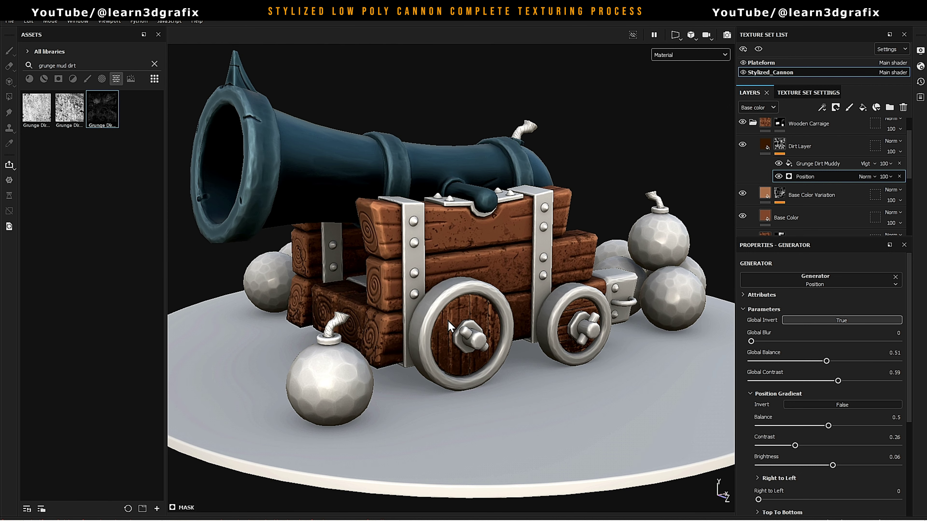
{"action": "left_click", "coordinate": [827, 157]}
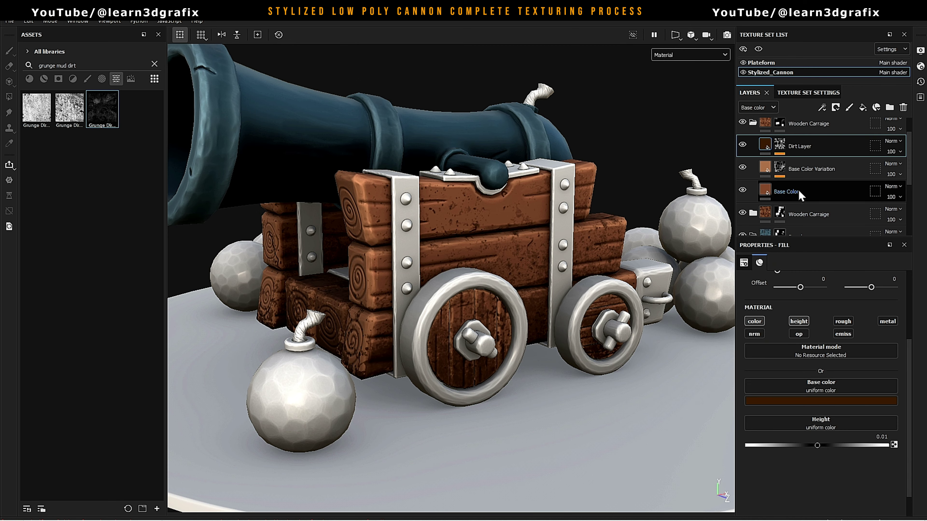
Rename the duplicate wood folder to Wooden wheels, collapse it, and add a new fill layer
{"action": "double_click", "coordinate": [828, 123]}
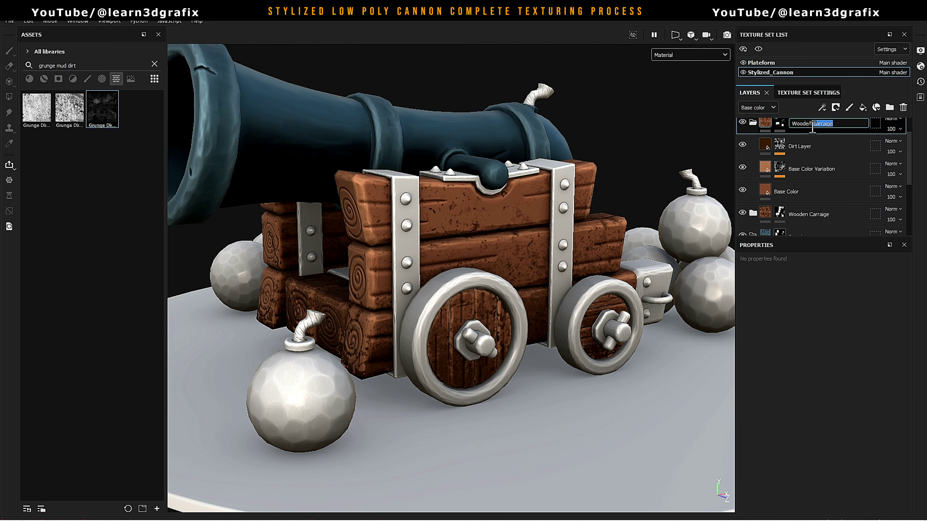
{"action": "type", "text": "eels"}
{"action": "key", "text": "Return"}
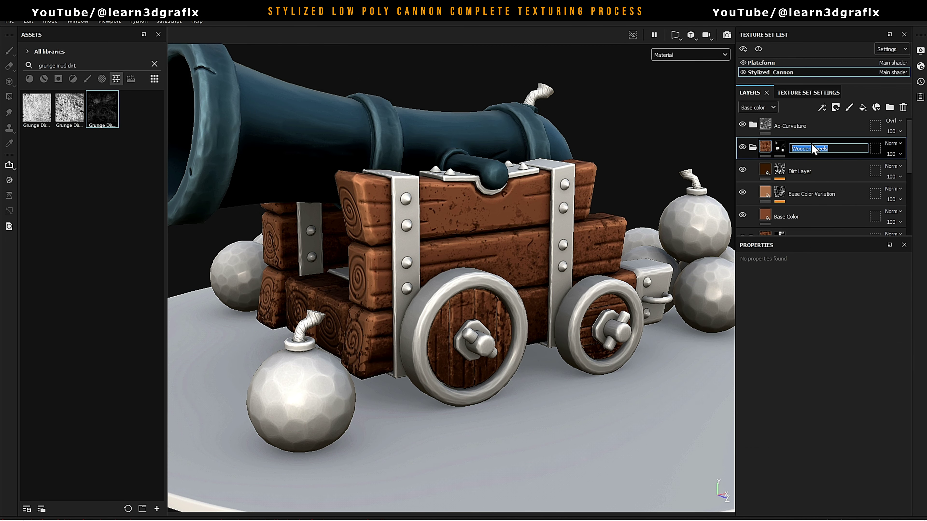
{"action": "key", "text": "Return"}
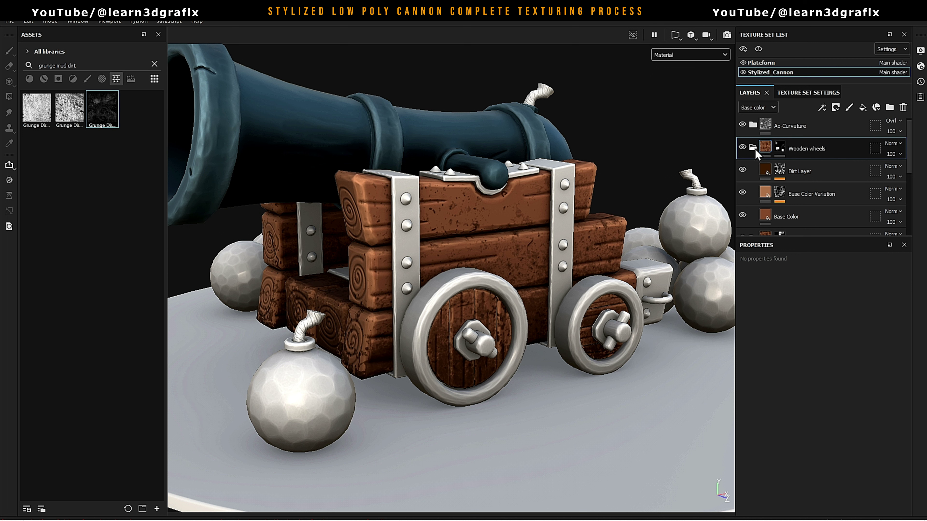
{"action": "left_click", "coordinate": [752, 147]}
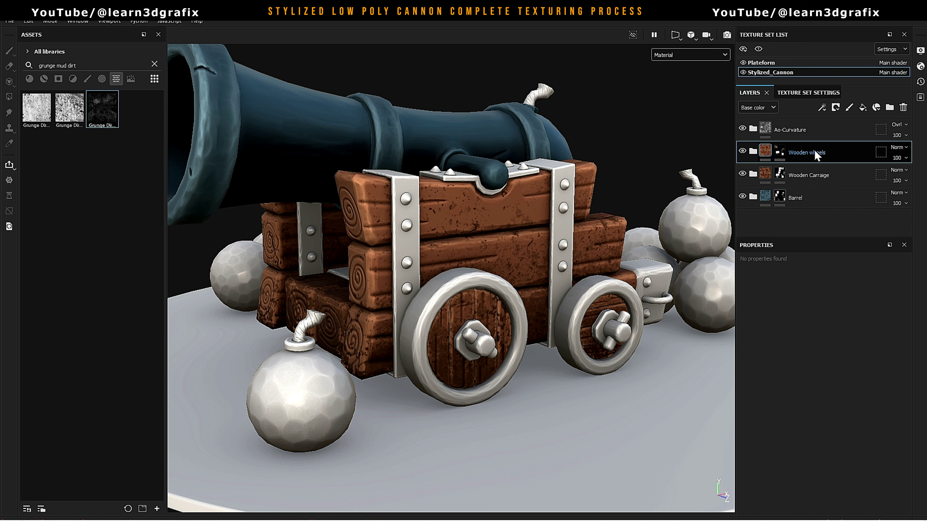
{"action": "left_click", "coordinate": [862, 107]}
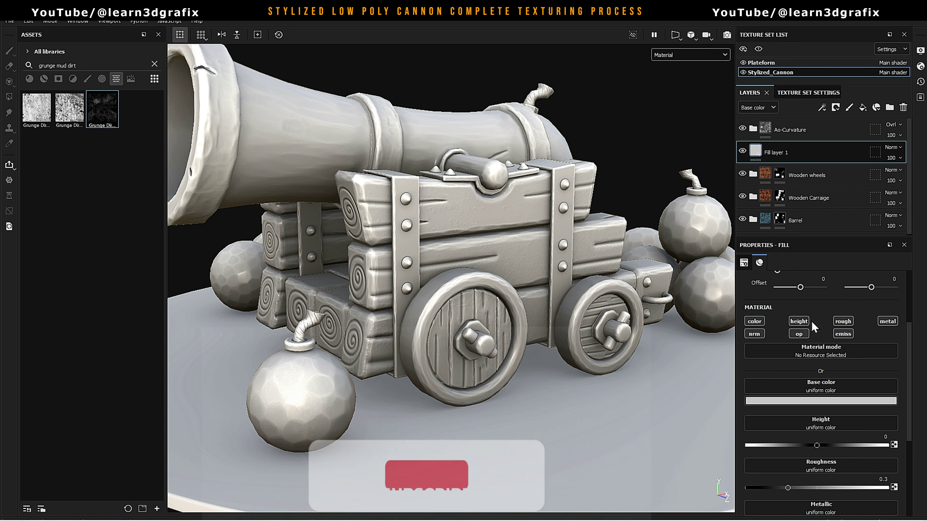
Turn off height on the new fill and set Roughness 1 and Metallic 0.5
{"action": "left_click", "coordinate": [798, 321]}
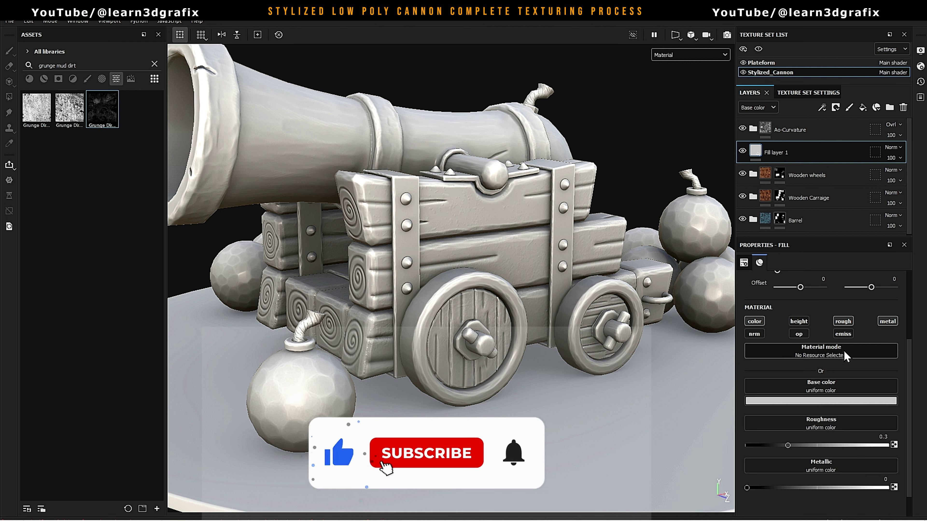
{"action": "scroll", "coordinate": [803, 365], "scroll_direction": "down", "scroll_amount": 1}
{"action": "left_click_drag", "start_coordinate": [788, 416], "coordinate": [910, 430]}
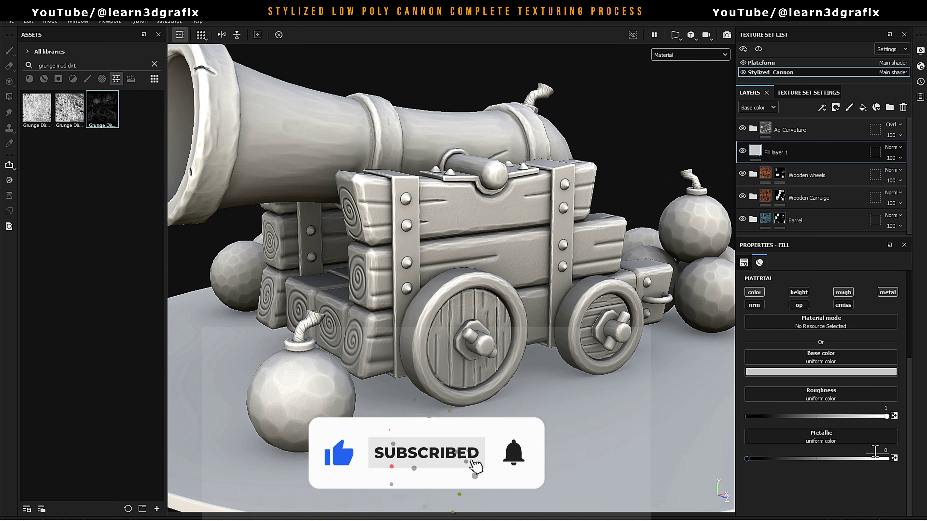
{"action": "type", "text": "0.5"}
{"action": "key", "text": "Return"}
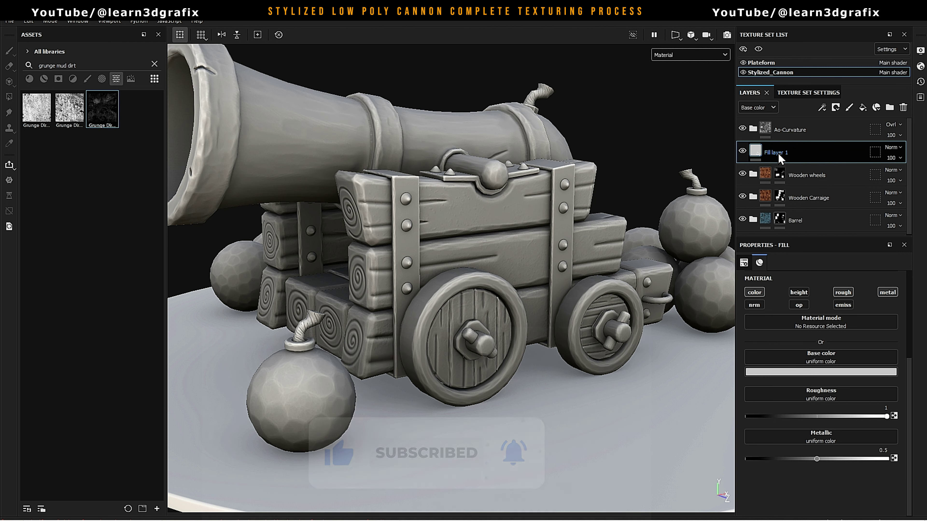
Rename the fill to Base Color and group it in a new folder named Metal Parts and Tyres
{"action": "double_click", "coordinate": [776, 152]}
{"action": "key", "text": "Caps_Lock"}
{"action": "type", "text": "e C"}
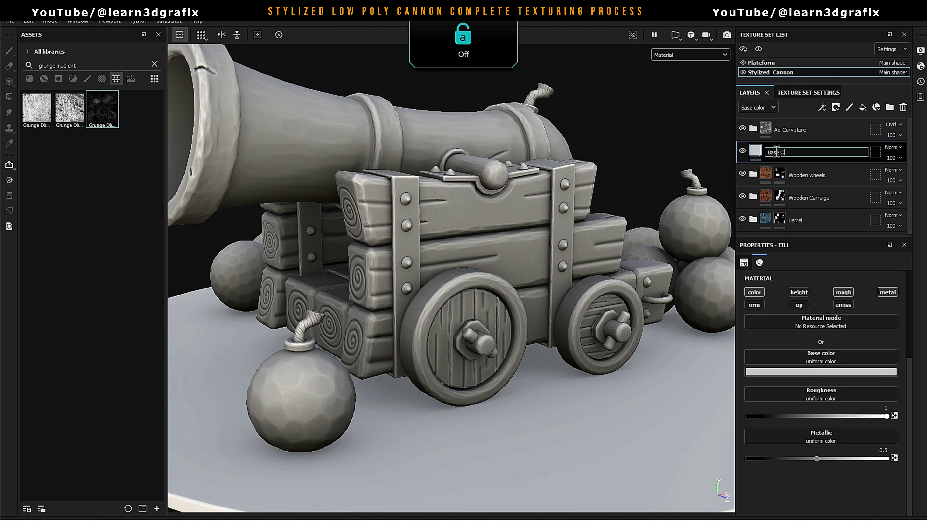
{"action": "type", "text": "olor"}
{"action": "key", "text": "Return"}
{"action": "left_click", "coordinate": [890, 107]}
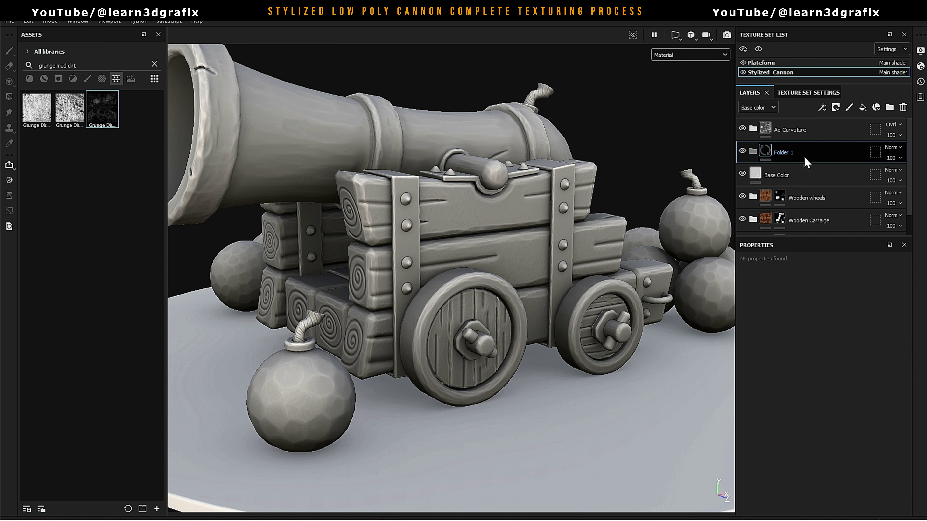
{"action": "left_click_drag", "start_coordinate": [776, 175], "coordinate": [781, 154]}
{"action": "double_click", "coordinate": [785, 152]}
{"action": "key", "text": "Caps_Lock"}
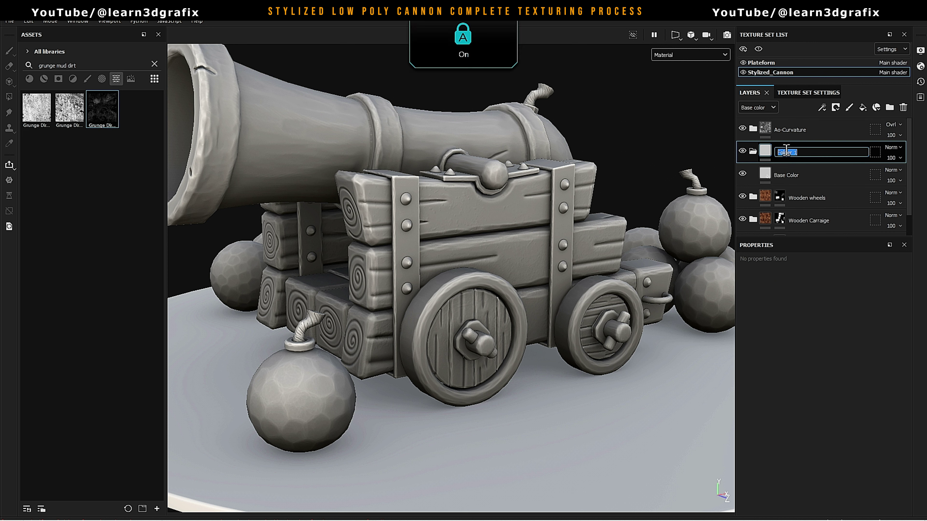
{"action": "key", "text": "Caps_Lock"}
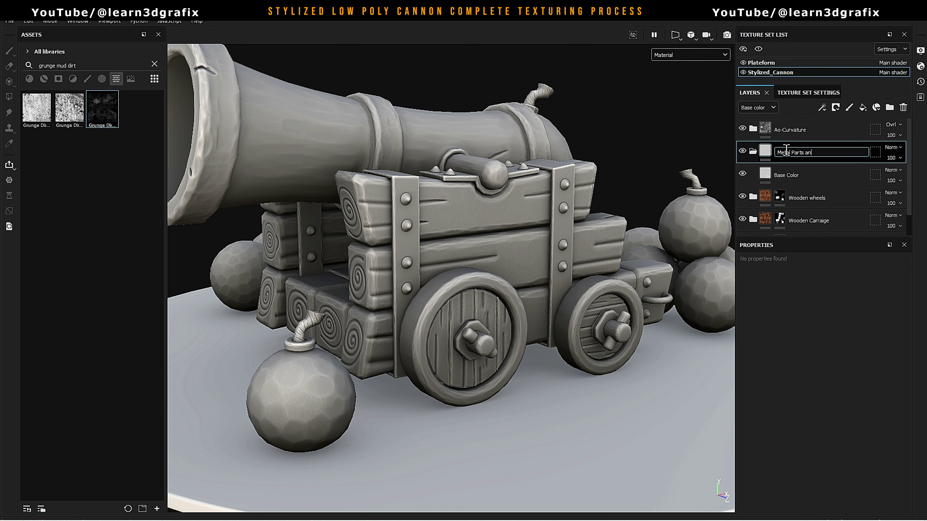
{"action": "type", "text": "rts and Tyres"}
{"action": "key", "text": "Return"}
Set the Base Color fill to 3b4e57 and add a black mask to the Metal Parts and Tyres folder
{"action": "left_click", "coordinate": [766, 174]}
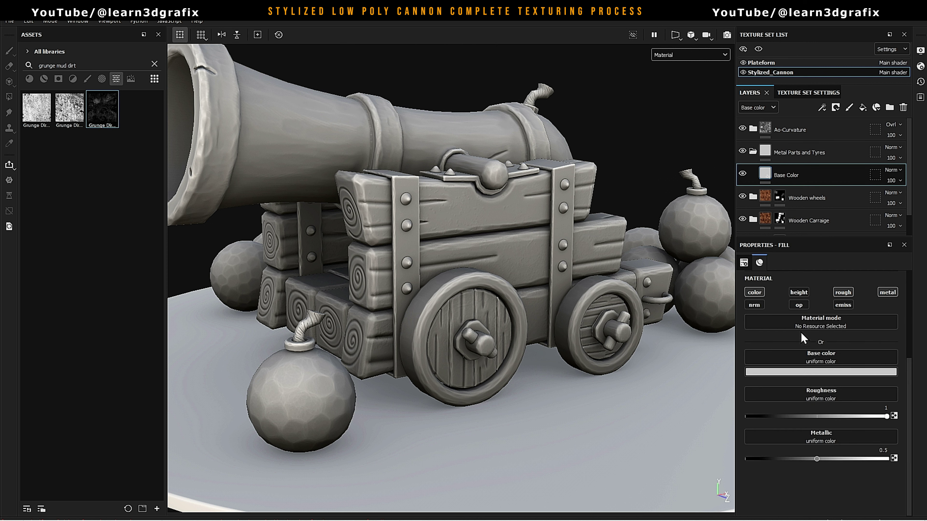
{"action": "left_click", "coordinate": [870, 372]}
{"action": "type", "text": "3b"}
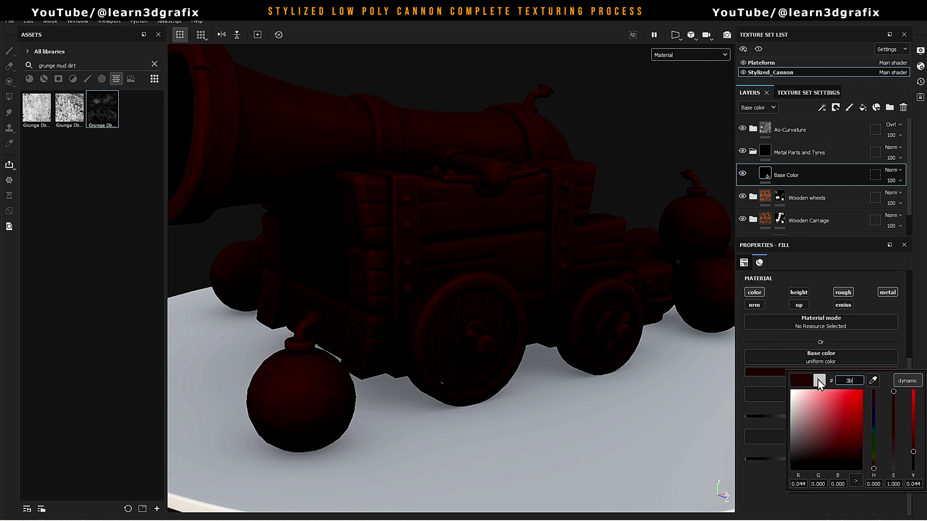
{"action": "type", "text": "4e57"}
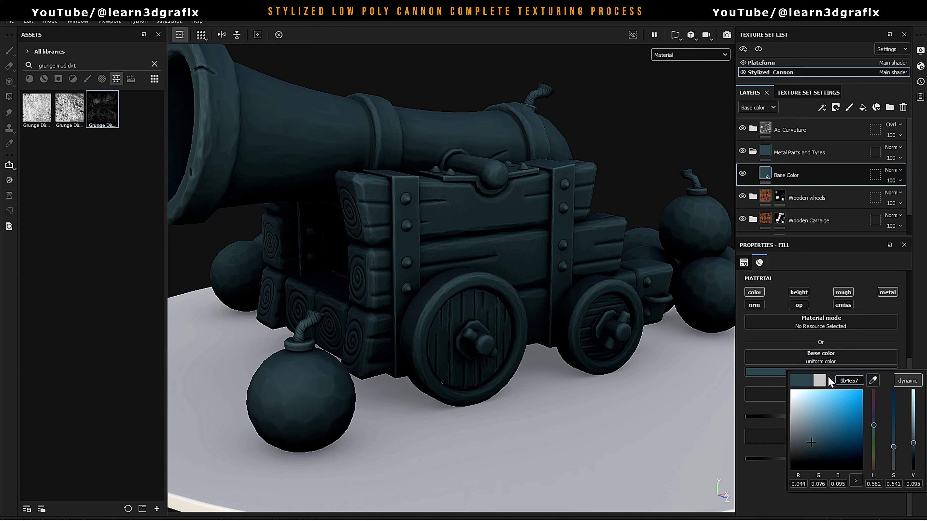
{"action": "left_click", "coordinate": [785, 153]}
{"action": "right_click", "coordinate": [768, 152]}
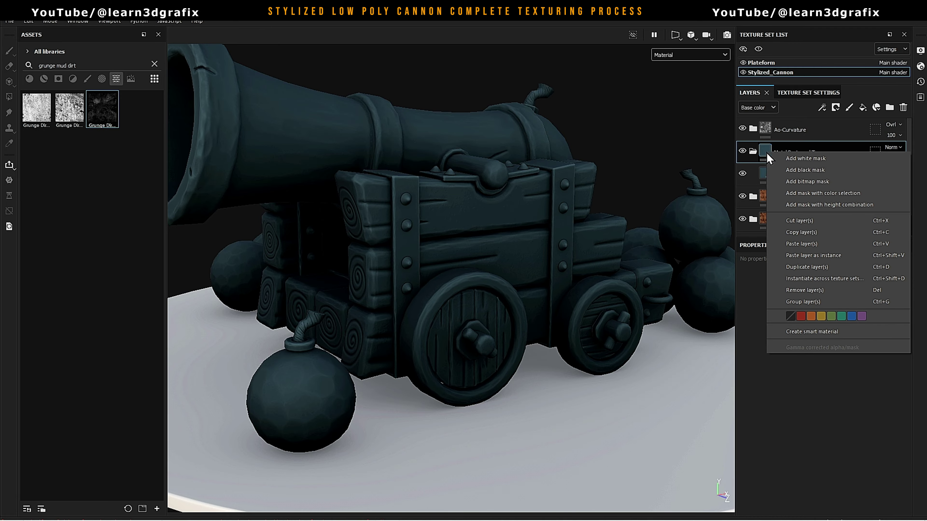
{"action": "left_click", "coordinate": [809, 170]}
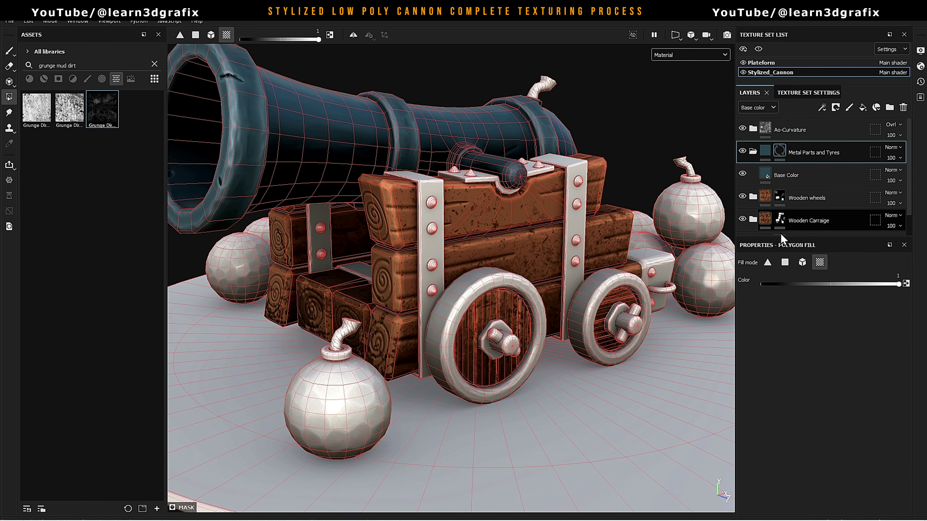
Mesh-fill the tyres and metal straps into the Metal Parts and Tyres mask, then display the mask
{"action": "left_click", "coordinate": [802, 262]}
{"action": "scroll", "coordinate": [589, 287], "scroll_direction": "up", "scroll_amount": 3}
{"action": "scroll", "coordinate": [614, 297], "scroll_direction": "down", "scroll_amount": 3}
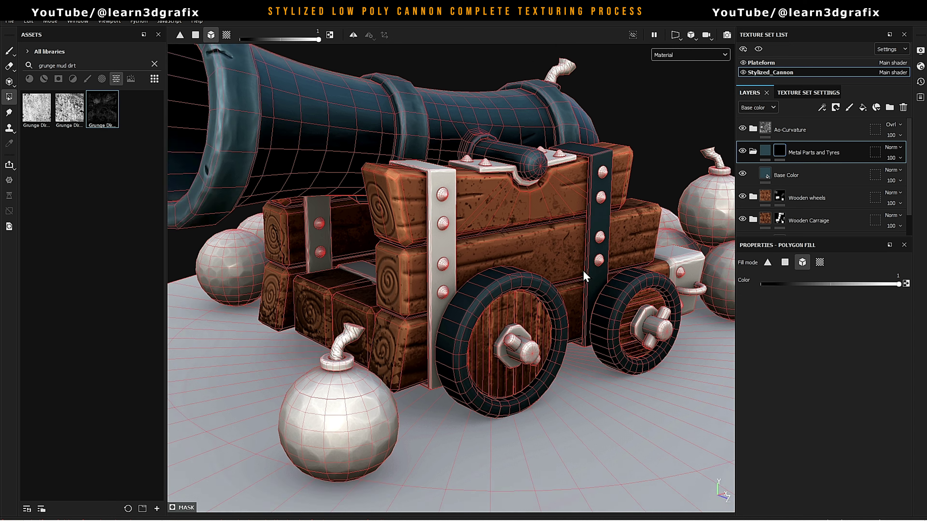
{"action": "left_click_drag", "start_coordinate": [615, 296], "coordinate": [455, 258], "text": "alt"}
{"action": "scroll", "coordinate": [500, 258], "scroll_direction": "up", "scroll_amount": 3}
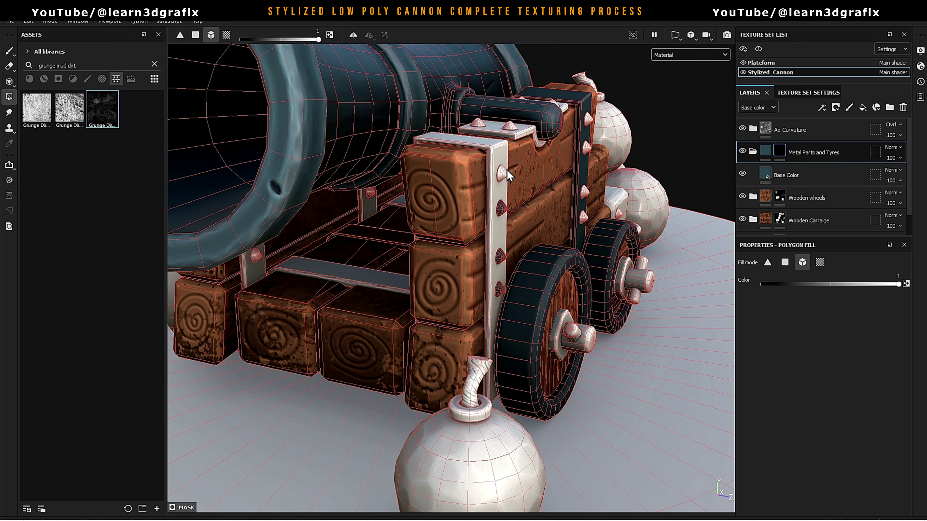
{"action": "left_click_drag", "start_coordinate": [510, 170], "coordinate": [387, 180], "text": "alt"}
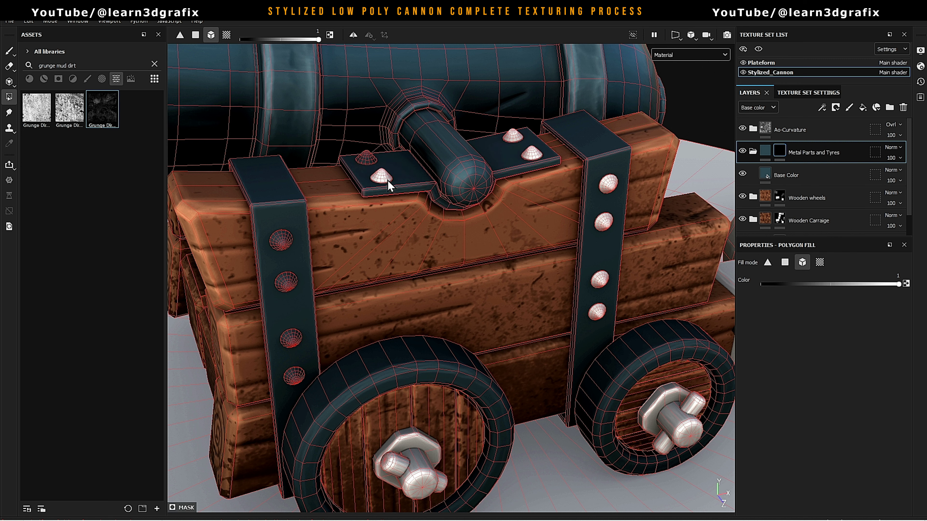
{"action": "left_click", "coordinate": [510, 170]}
{"action": "left_click", "coordinate": [675, 58]}
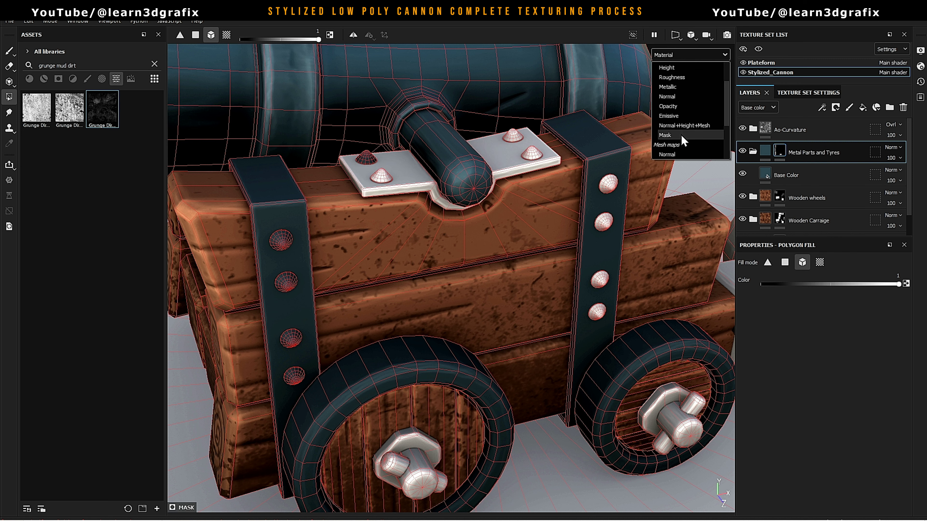
{"action": "left_click", "coordinate": [669, 107]}
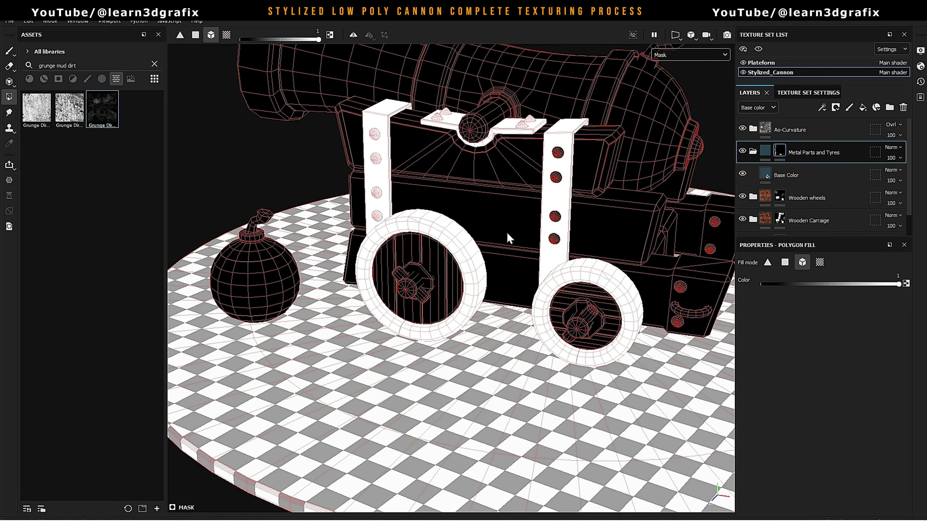
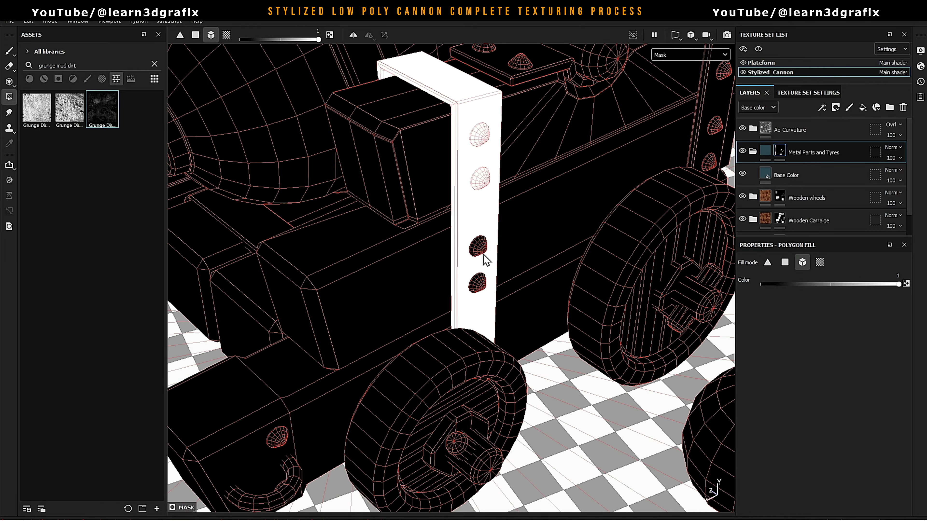
Fill the bolt heads and wheel rims white in the Metal Parts and Tyres mask, then show the material view
{"action": "left_click", "coordinate": [478, 248]}
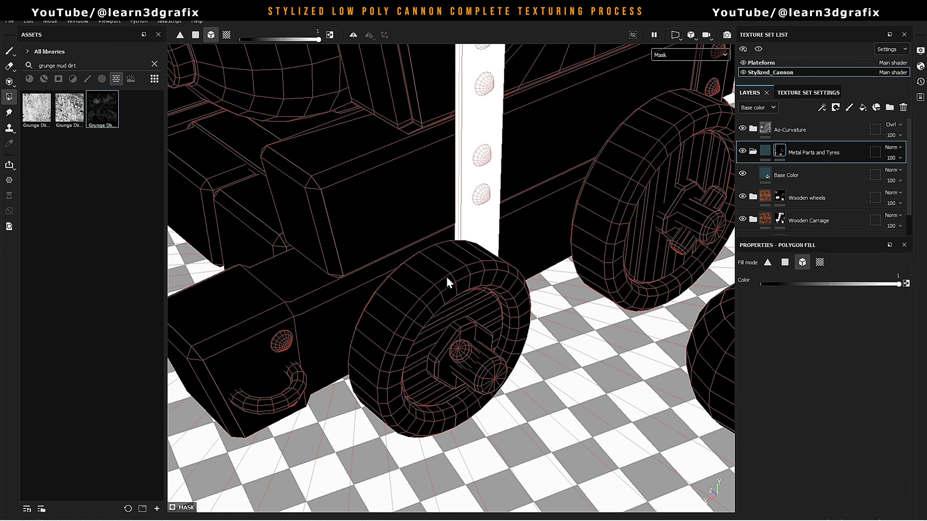
{"action": "left_click", "coordinate": [445, 276]}
{"action": "left_click", "coordinate": [372, 342]}
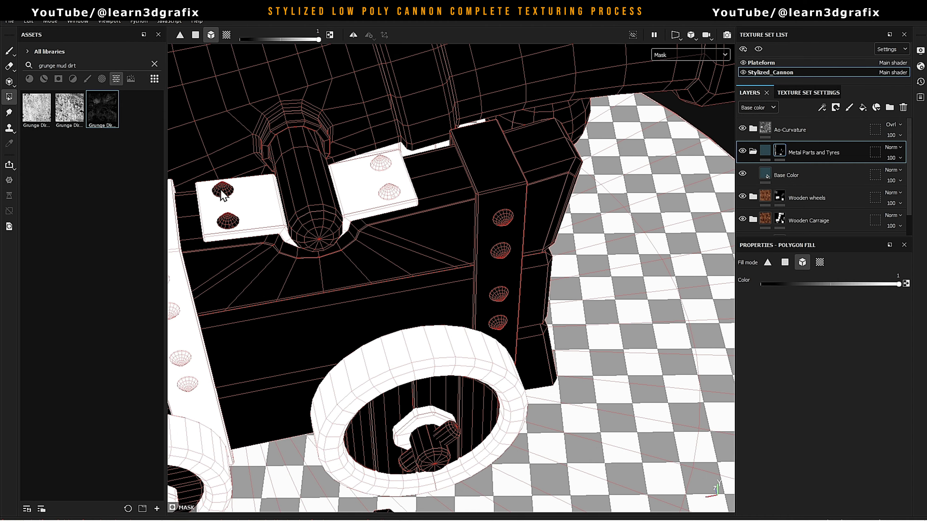
{"action": "left_click", "coordinate": [223, 191]}
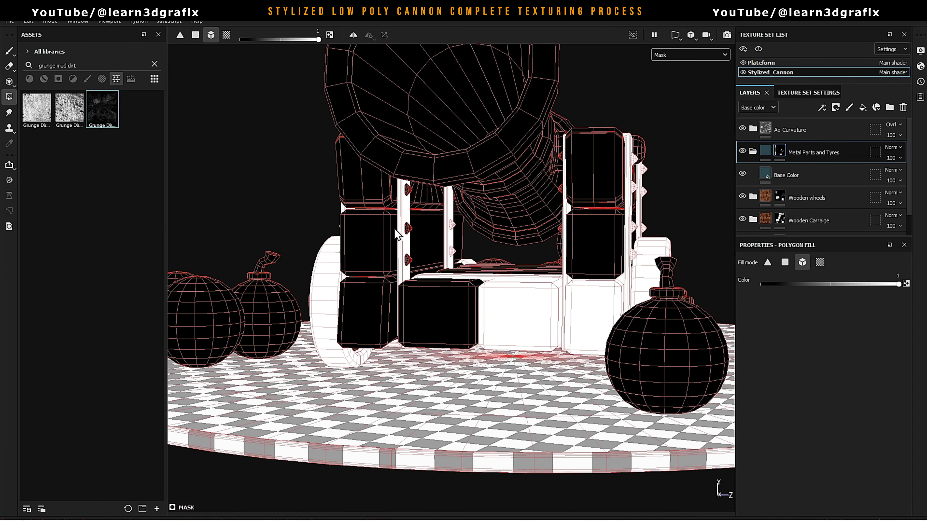
{"action": "key", "text": "x"}
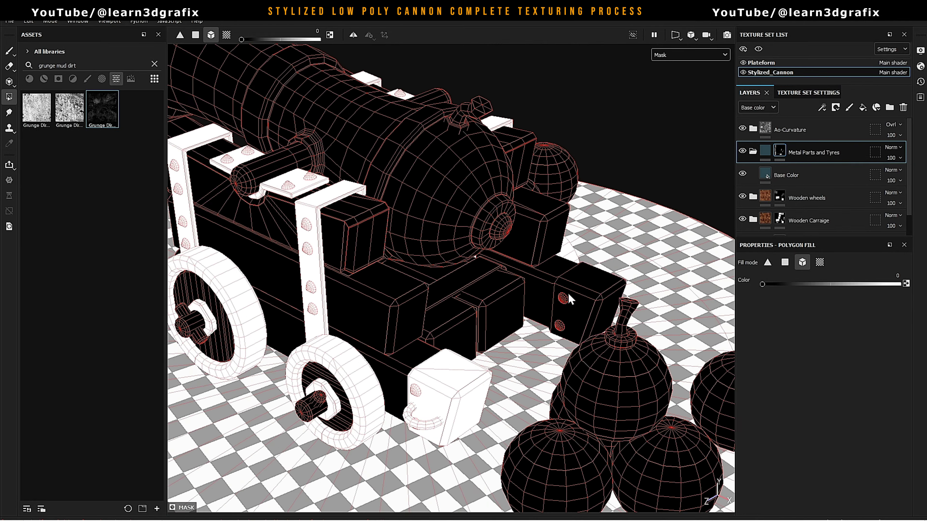
{"action": "key", "text": "x"}
{"action": "mouse_move", "coordinate": [569, 300]}
{"action": "left_mouse_down", "text": "alt"}
{"action": "mouse_move", "coordinate": [428, 284]}
{"action": "mouse_move", "coordinate": [528, 247]}
{"action": "mouse_move", "coordinate": [357, 302]}
{"action": "left_mouse_up", "text": "alt"}
{"action": "key", "text": "m"}
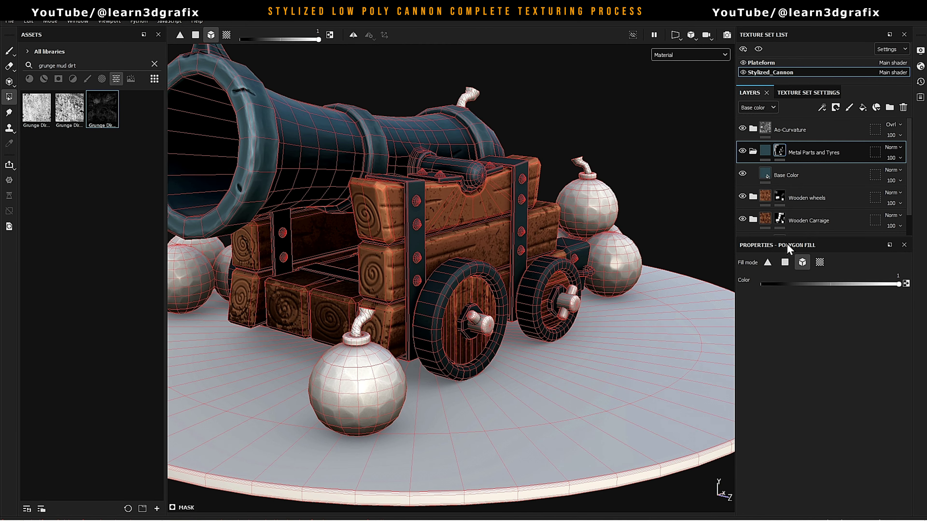
Add a fill layer above Base Color named Base Color Variation
{"action": "left_click", "coordinate": [774, 172]}
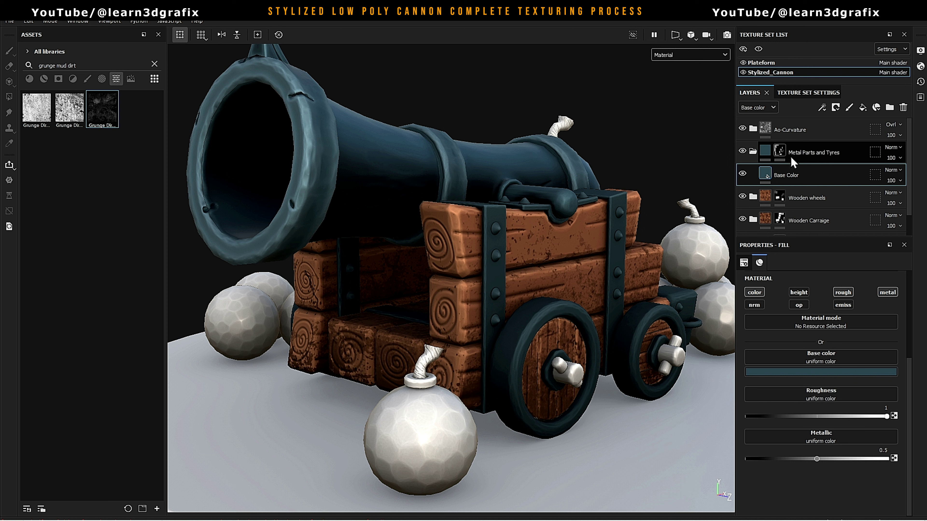
{"action": "left_click", "coordinate": [863, 106]}
{"action": "double_click", "coordinate": [786, 176]}
{"action": "key", "text": "Caps_Lock"}
{"action": "type", "text": "Bas"}
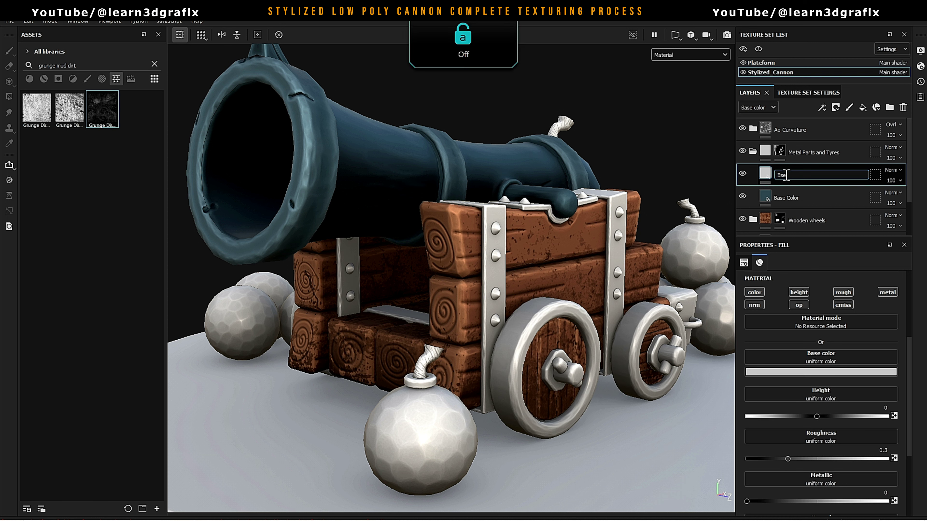
{"action": "key", "text": "Caps_Lock"}
{"action": "type", "text": "Color V"}
{"action": "type", "text": "ariation"}
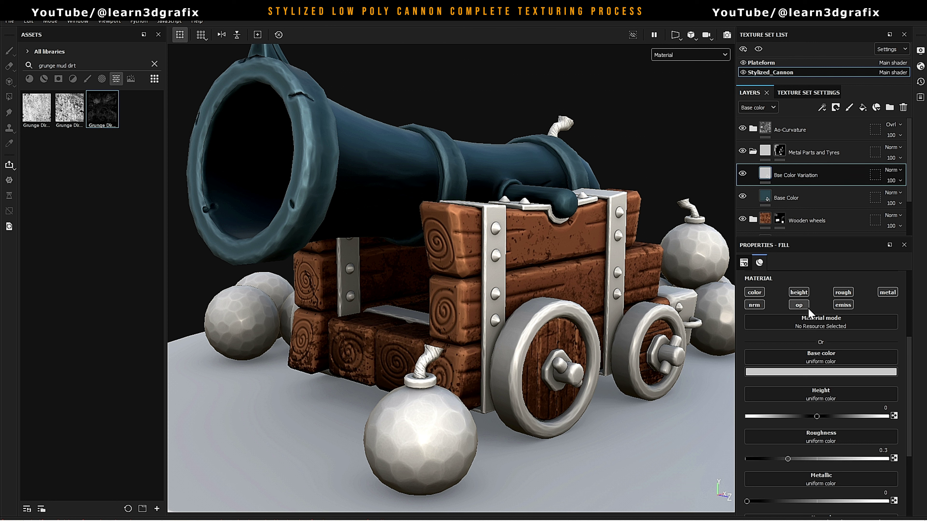
Set Base Color Variation's base colour to 8ca5b3
{"action": "left_click", "coordinate": [839, 372]}
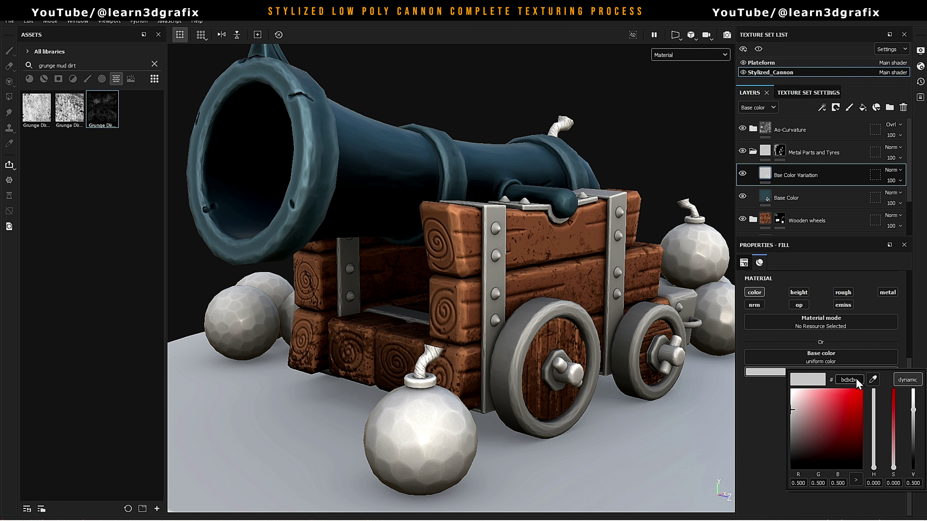
{"action": "type", "text": "8ca5b"}
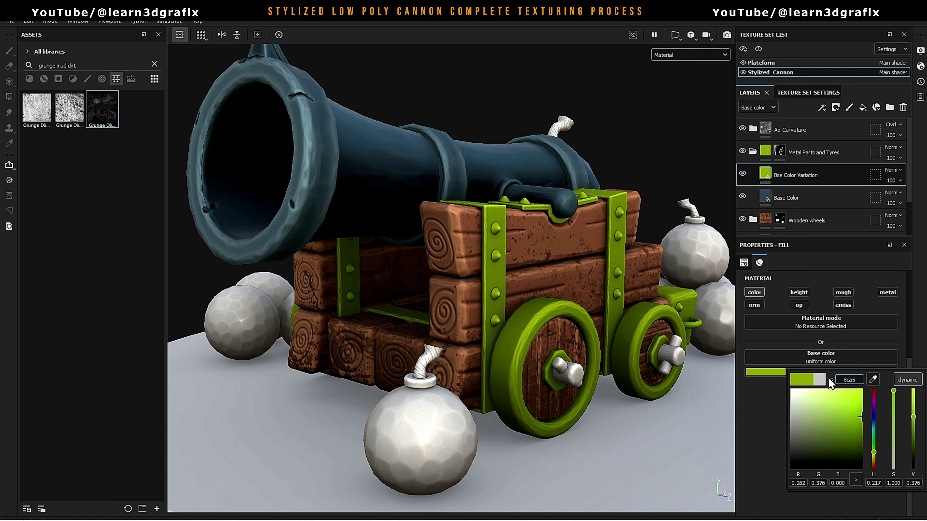
{"action": "type", "text": "3"}
{"action": "key", "text": "Return"}
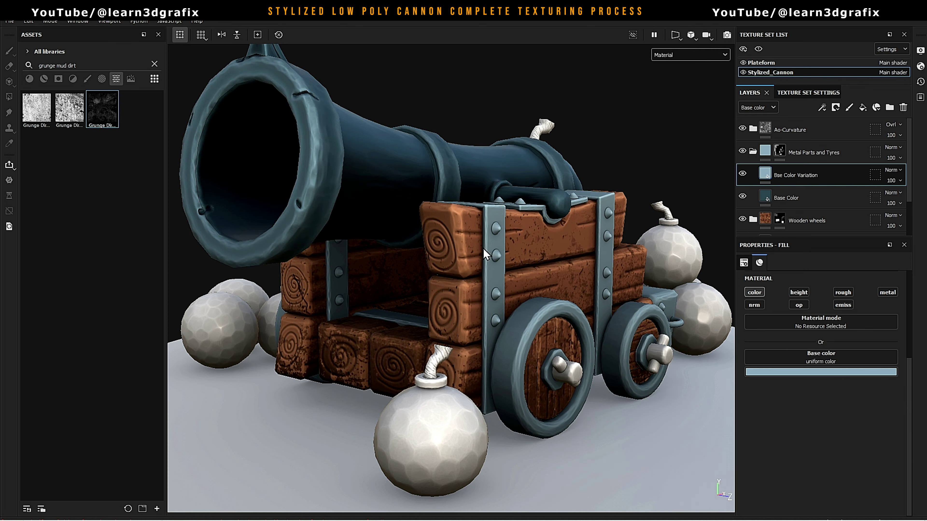
{"action": "scroll", "coordinate": [524, 299], "scroll_direction": "up", "scroll_amount": 3}
Give the layer a black mask with a Light generator, adjusting glossiness and attenuation
{"action": "right_click", "coordinate": [764, 174]}
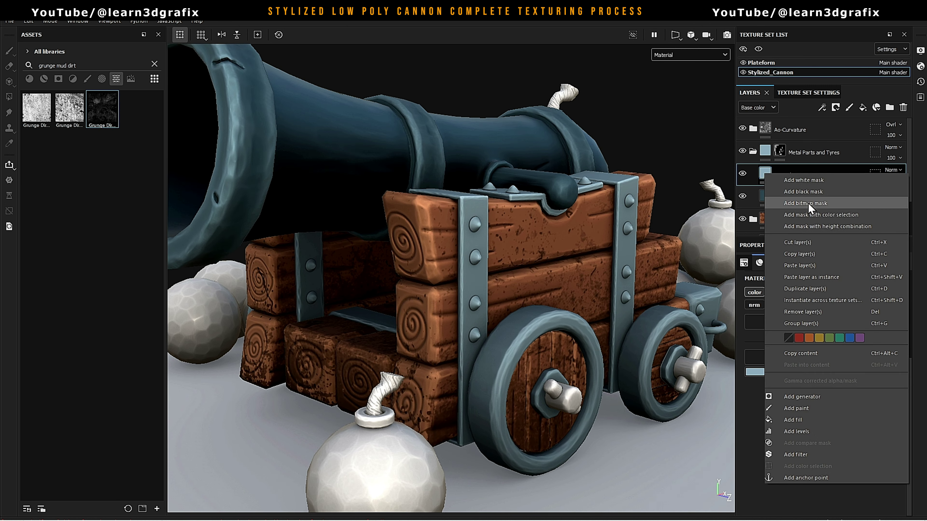
{"action": "left_click", "coordinate": [803, 192]}
{"action": "right_click", "coordinate": [779, 174]}
{"action": "left_click", "coordinate": [816, 310]}
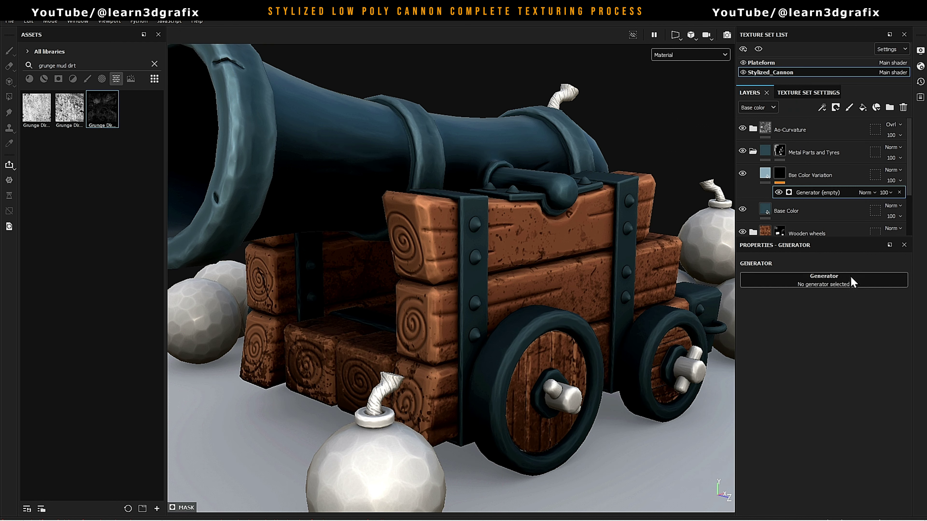
{"action": "left_click", "coordinate": [823, 280]}
{"action": "left_click_drag", "start_coordinate": [825, 349], "coordinate": [834, 347]}
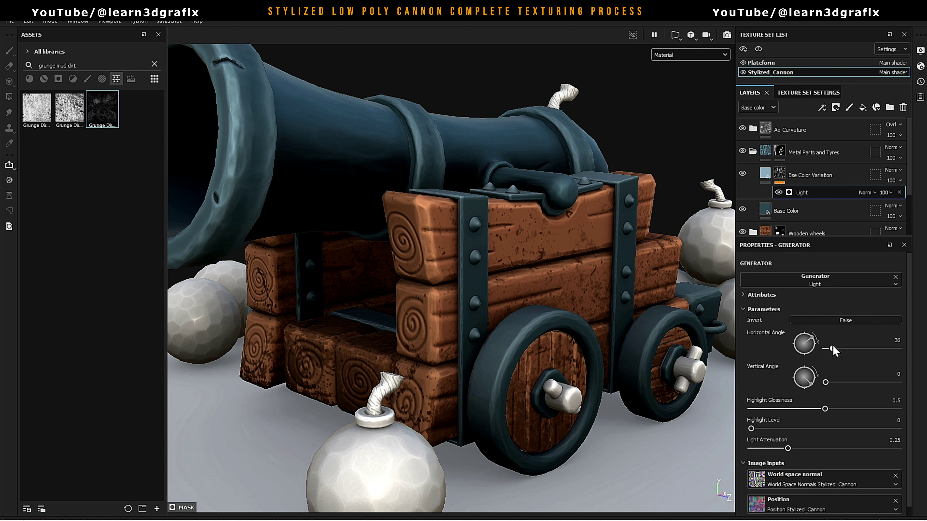
{"action": "scroll", "coordinate": [571, 327], "scroll_direction": "up", "scroll_amount": 5}
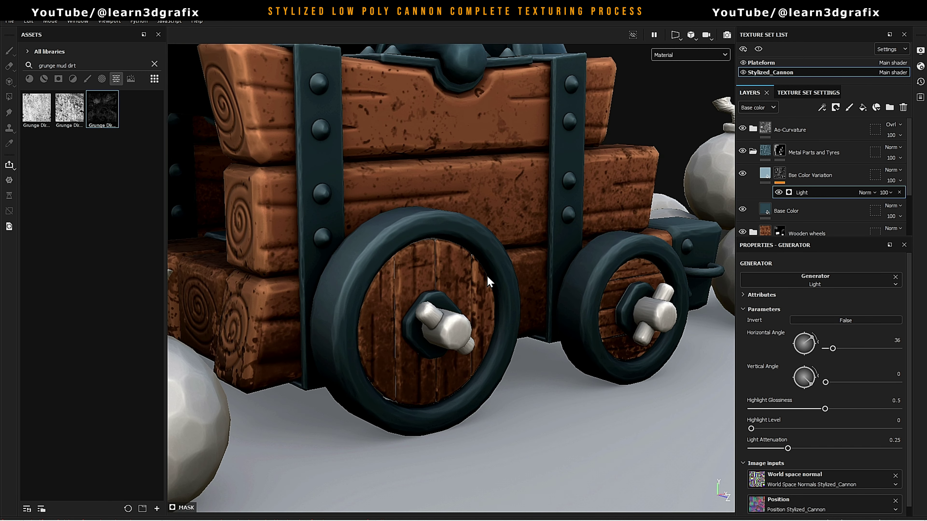
{"action": "scroll", "coordinate": [846, 385], "scroll_direction": "down", "scroll_amount": 1}
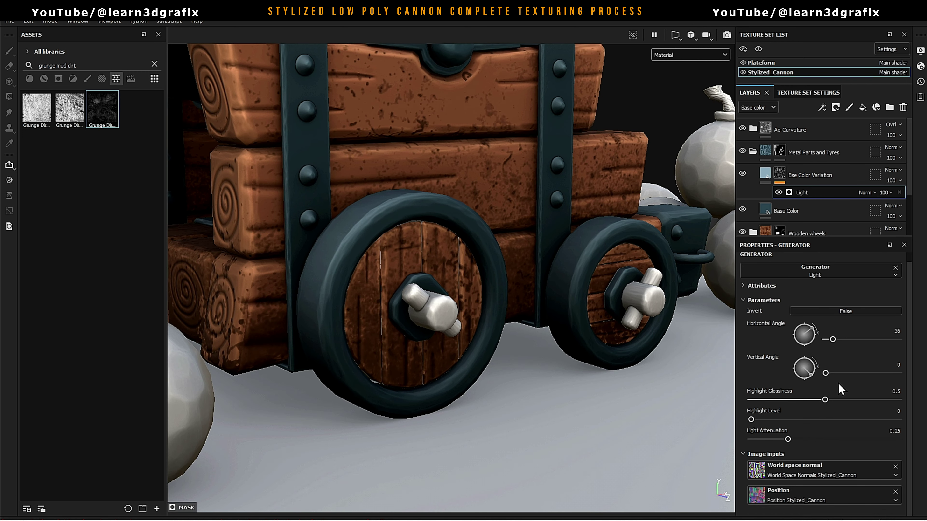
{"action": "left_click_drag", "start_coordinate": [824, 399], "coordinate": [834, 400]}
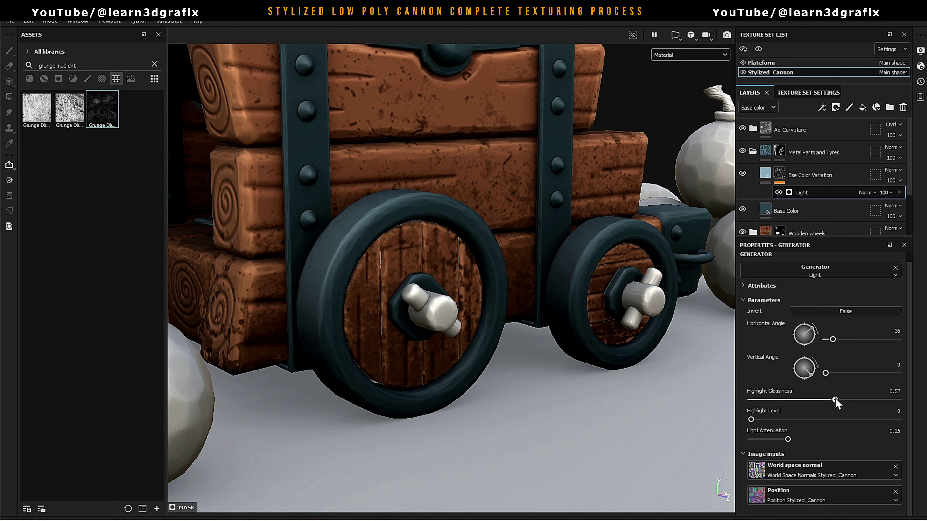
{"action": "left_click_drag", "start_coordinate": [782, 440], "coordinate": [784, 440]}
{"action": "left_click_drag", "start_coordinate": [602, 321], "coordinate": [515, 288], "text": "alt"}
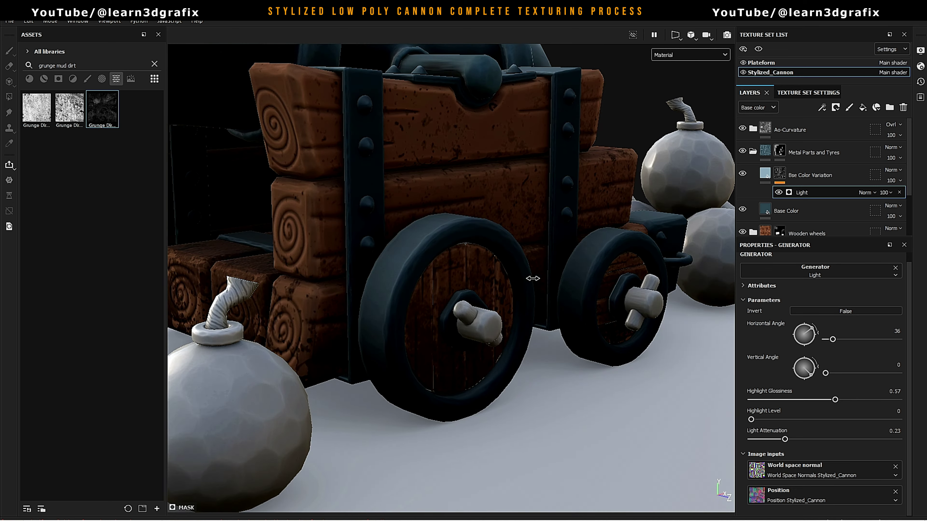
Add a Blur filter to the mask with intensity 1
{"action": "left_click", "coordinate": [807, 177]}
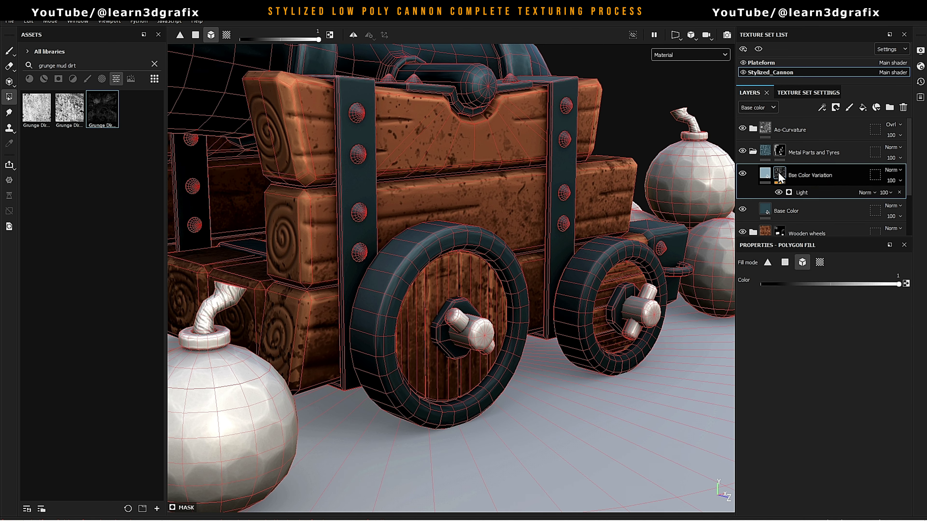
{"action": "right_click", "coordinate": [778, 400]}
{"action": "left_click", "coordinate": [832, 369]}
{"action": "left_click", "coordinate": [860, 285]}
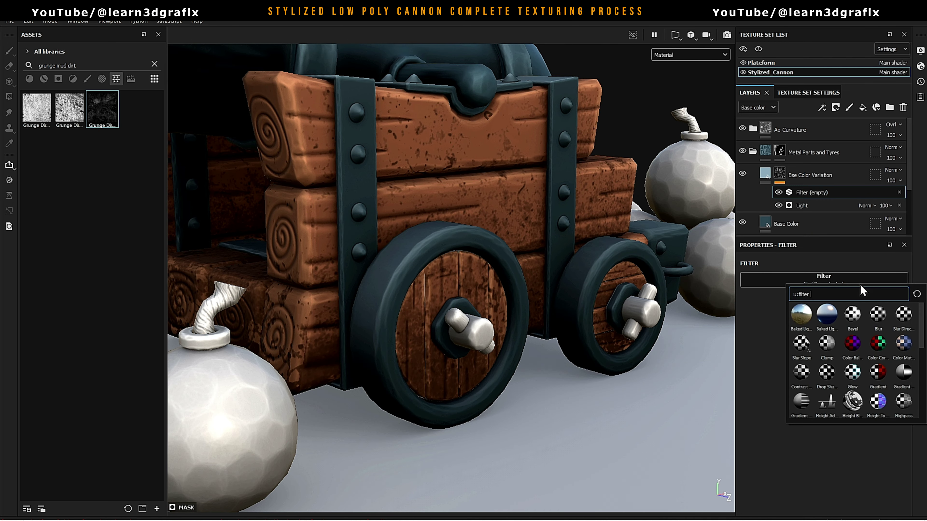
{"action": "left_click", "coordinate": [876, 315]}
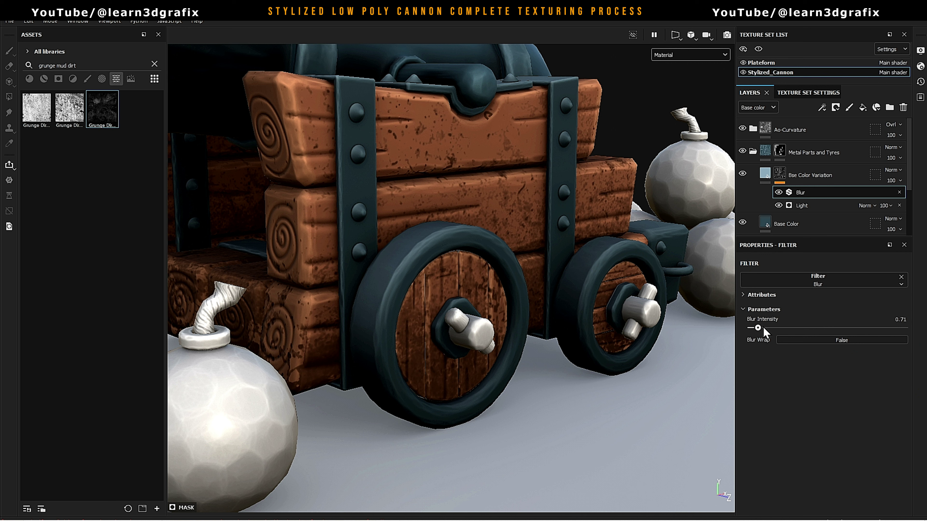
{"action": "left_click_drag", "start_coordinate": [764, 327], "coordinate": [765, 328]}
{"action": "left_click", "coordinate": [901, 320]}
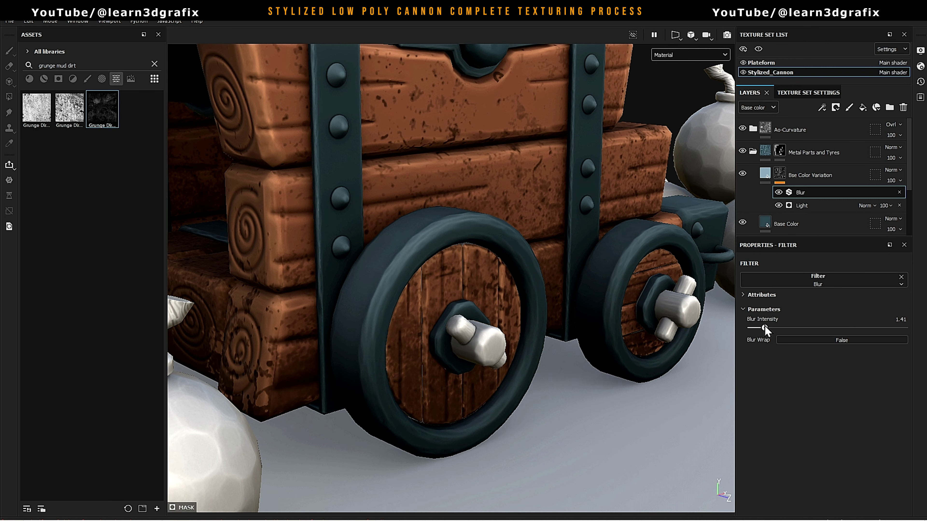
{"action": "left_click", "coordinate": [900, 319]}
{"action": "type", "text": "1."}
{"action": "left_click", "coordinate": [786, 178]}
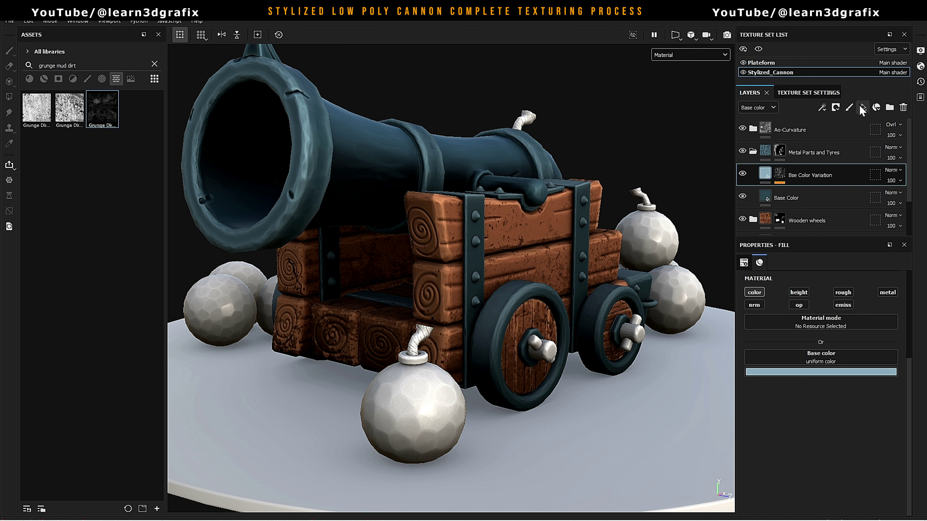
Add another fill layer and rename the layers Base Color Variation 1 and 2
{"action": "left_click", "coordinate": [862, 106]}
{"action": "double_click", "coordinate": [816, 198]}
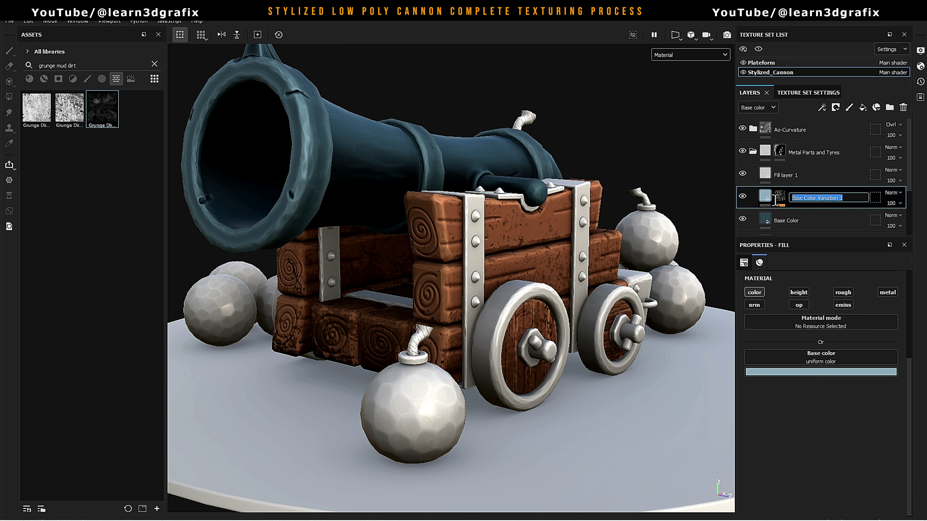
{"action": "double_click", "coordinate": [784, 175]}
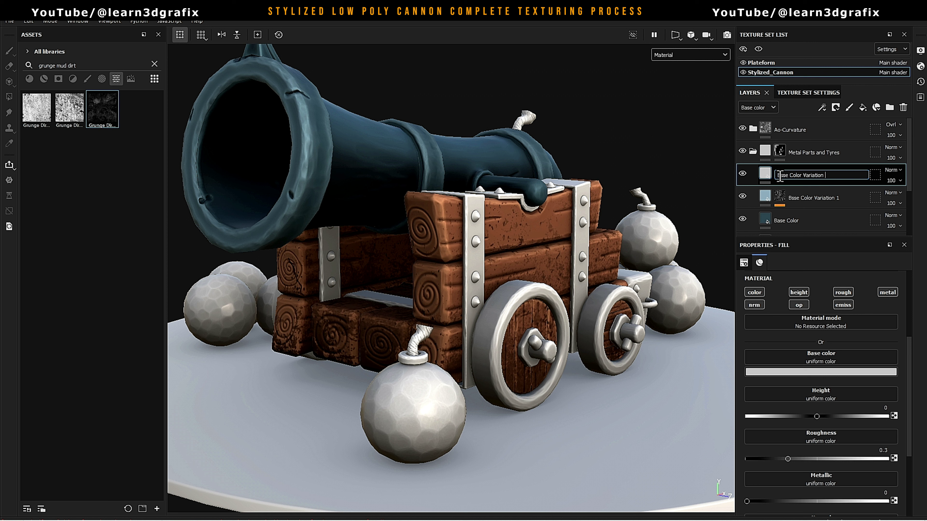
{"action": "key", "text": "Return"}
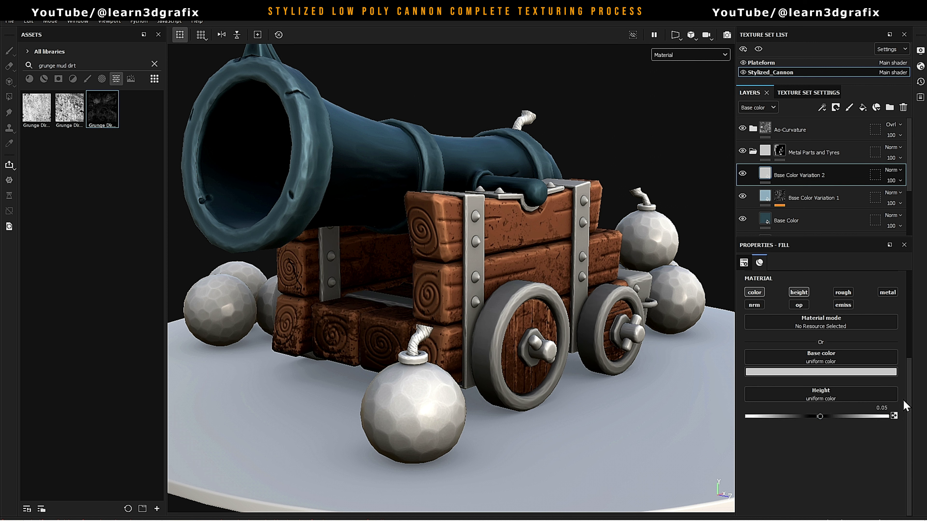
Set Base Color Variation 2's base colour to 8196a2
{"action": "left_click", "coordinate": [846, 372]}
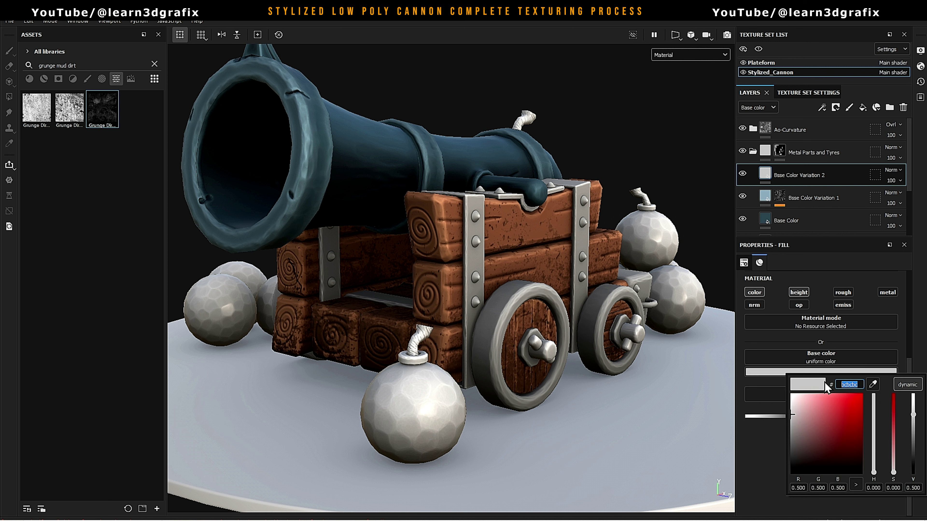
{"action": "type", "text": "8196a2"}
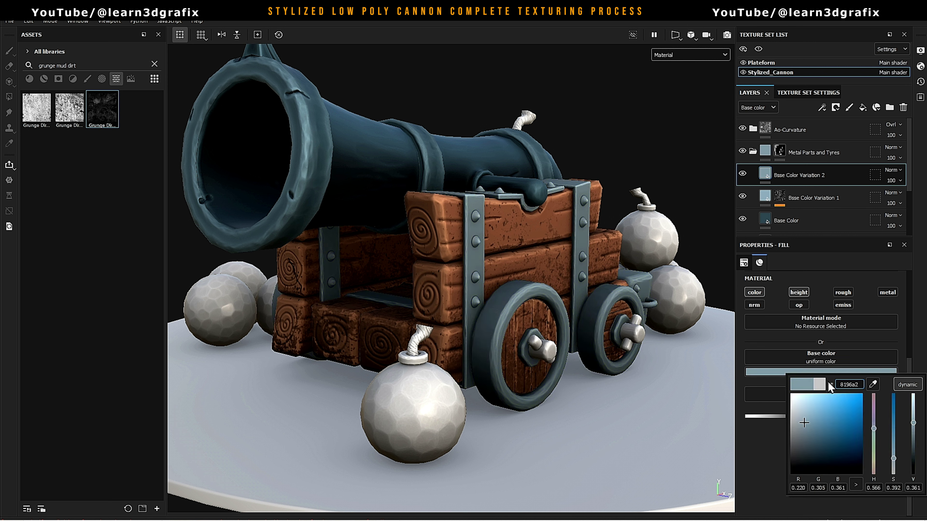
{"action": "right_click", "coordinate": [767, 174]}
Add a black mask with a Curvature generator and Global Balance 0.05
{"action": "left_click", "coordinate": [811, 187]}
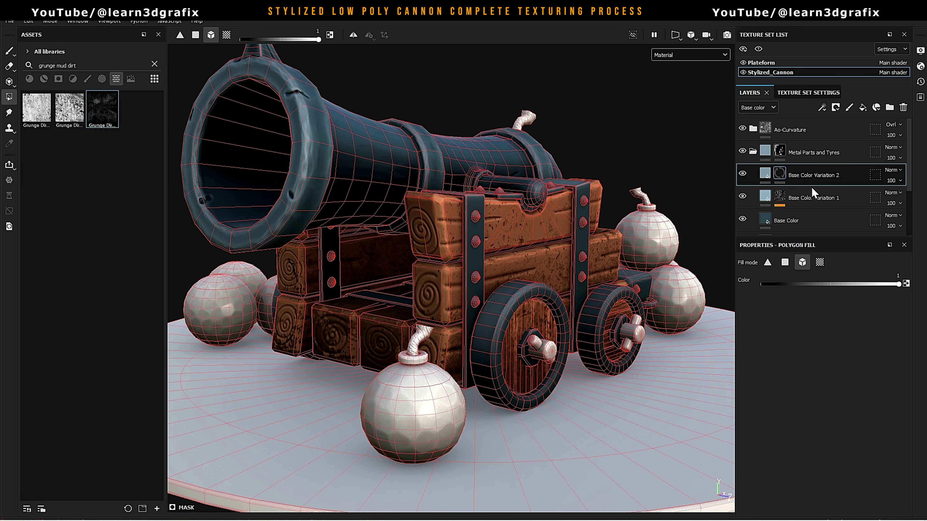
{"action": "scroll", "coordinate": [541, 324], "scroll_direction": "up", "scroll_amount": 5}
{"action": "scroll", "coordinate": [541, 324], "scroll_direction": "down", "scroll_amount": 5}
{"action": "scroll", "coordinate": [585, 230], "scroll_direction": "up", "scroll_amount": 4}
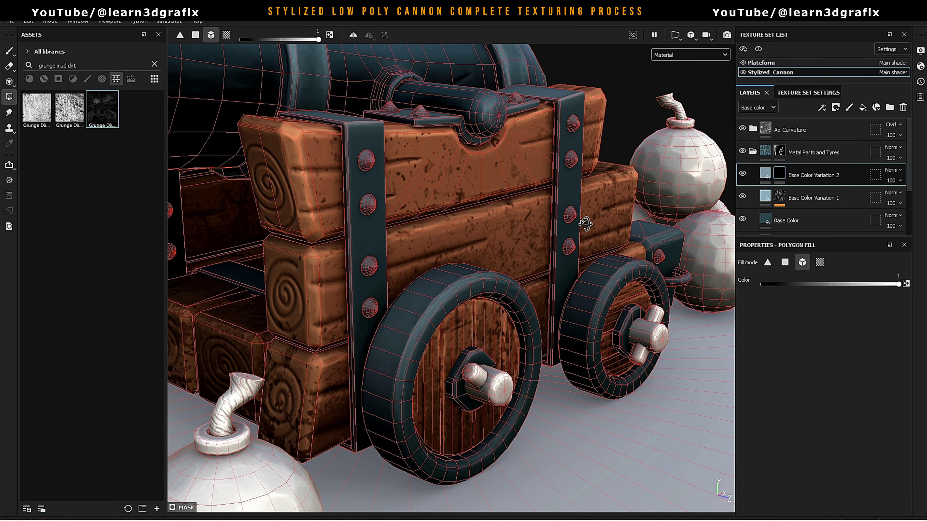
{"action": "right_click", "coordinate": [839, 175]}
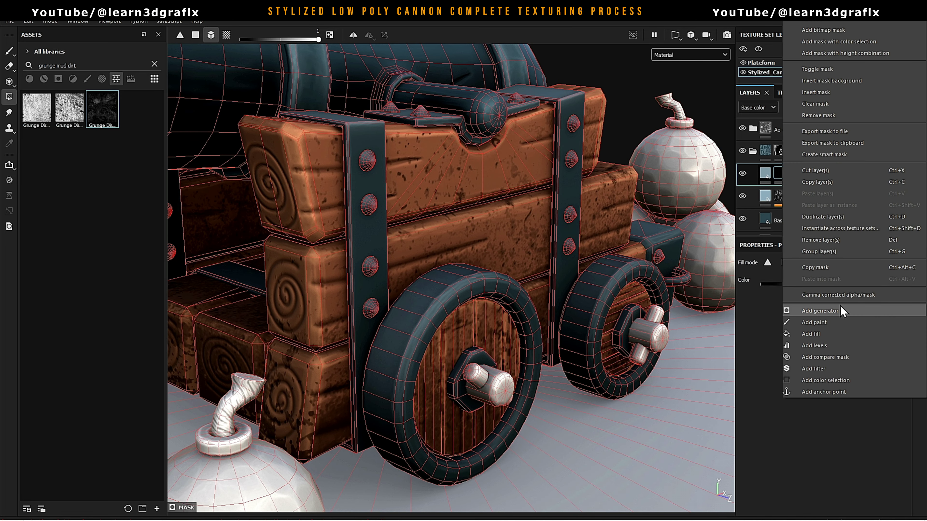
{"action": "left_click", "coordinate": [840, 305]}
{"action": "left_click", "coordinate": [903, 308]}
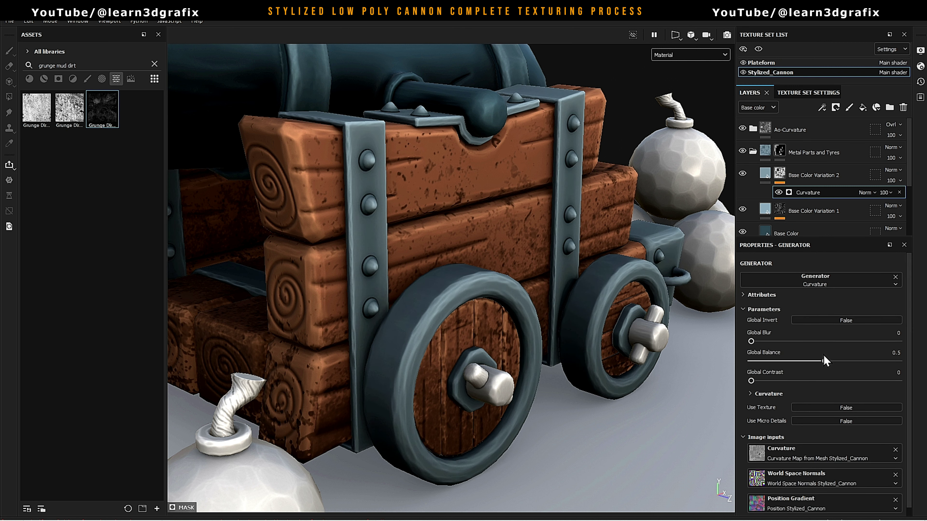
{"action": "mouse_move", "coordinate": [821, 361]}
{"action": "left_mouse_down"}
{"action": "mouse_move", "coordinate": [758, 361]}
{"action": "mouse_move", "coordinate": [757, 342]}
{"action": "left_mouse_up"}
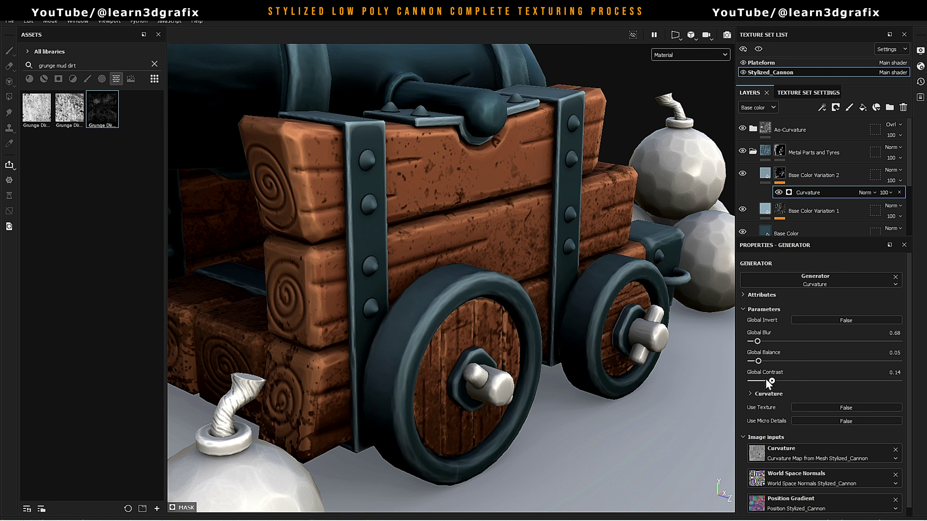
Tune the Curvature generator's detail settings and collapse the Metal Parts and Tyres folder
{"action": "left_click", "coordinate": [767, 393]}
{"action": "scroll", "coordinate": [787, 376], "scroll_direction": "down", "scroll_amount": 3}
{"action": "scroll", "coordinate": [831, 355], "scroll_direction": "down", "scroll_amount": 2}
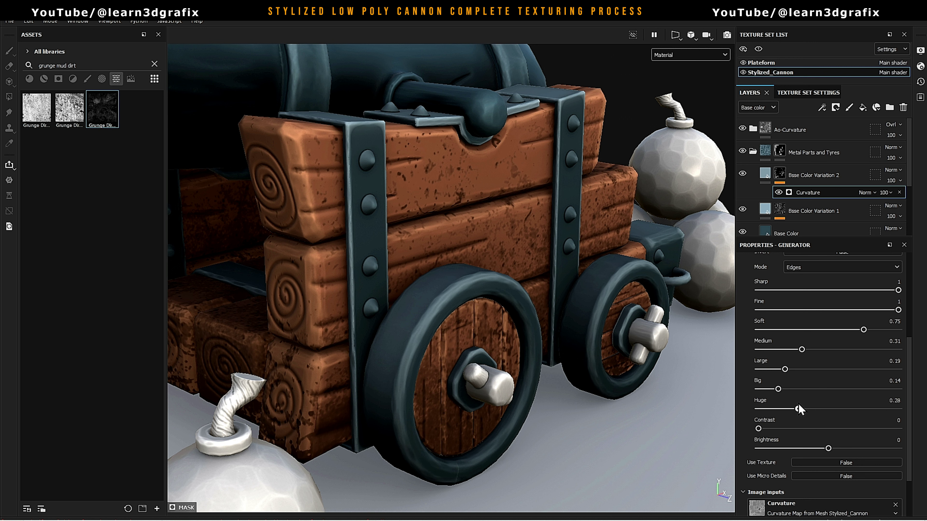
{"action": "left_click_drag", "start_coordinate": [801, 408], "coordinate": [803, 408]}
{"action": "scroll", "coordinate": [802, 402], "scroll_direction": "down", "scroll_amount": 1}
{"action": "scroll", "coordinate": [648, 295], "scroll_direction": "up", "scroll_amount": 3}
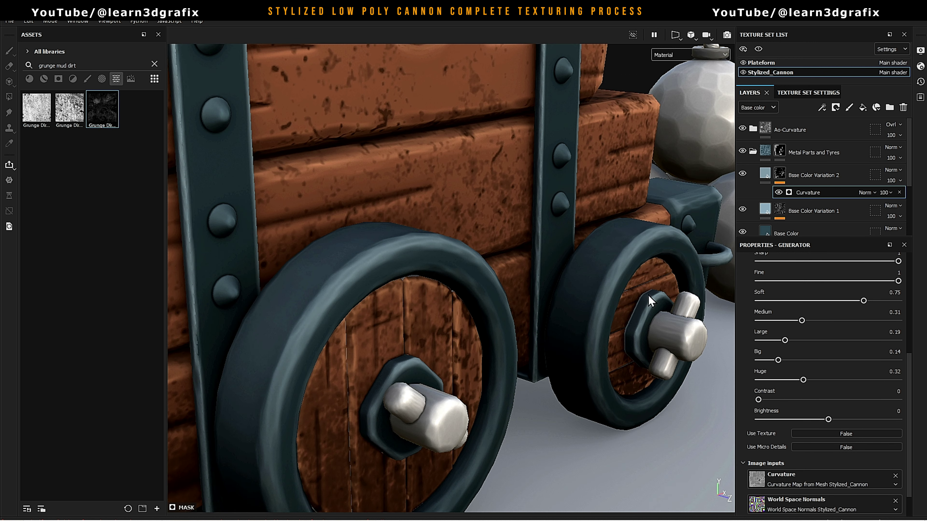
{"action": "left_click", "coordinate": [810, 179]}
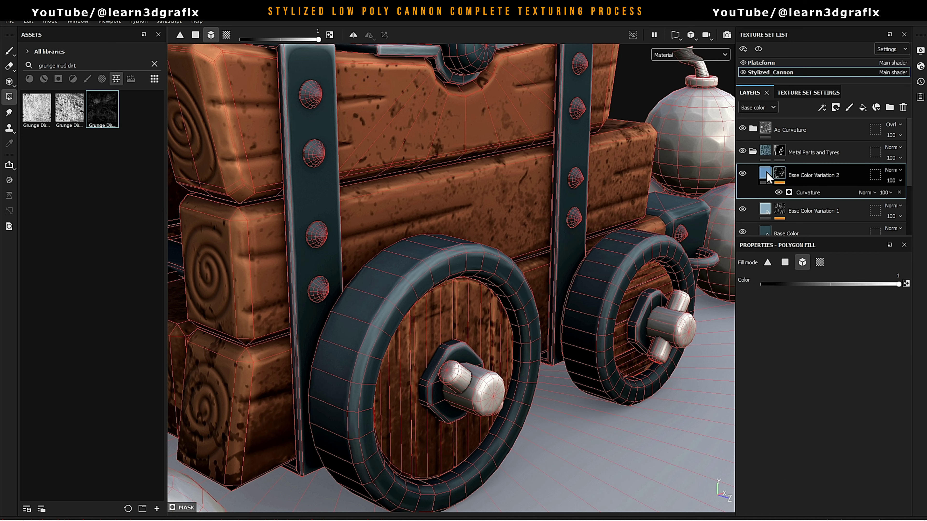
{"action": "mouse_move", "coordinate": [584, 227]}
{"action": "left_mouse_down", "text": "alt"}
{"action": "mouse_move", "coordinate": [532, 223]}
{"action": "mouse_move", "coordinate": [539, 296]}
{"action": "left_mouse_up", "text": "alt"}
{"action": "scroll", "coordinate": [531, 224], "scroll_direction": "down", "scroll_amount": 5}
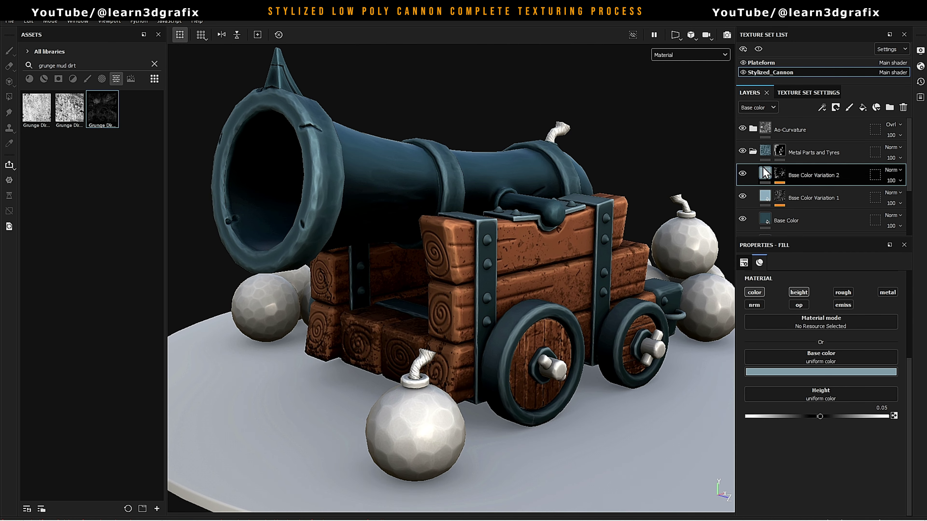
{"action": "left_click", "coordinate": [800, 150]}
Create a folder named Cannon Ball above Metal Parts and Tyres
{"action": "key", "text": "4"}
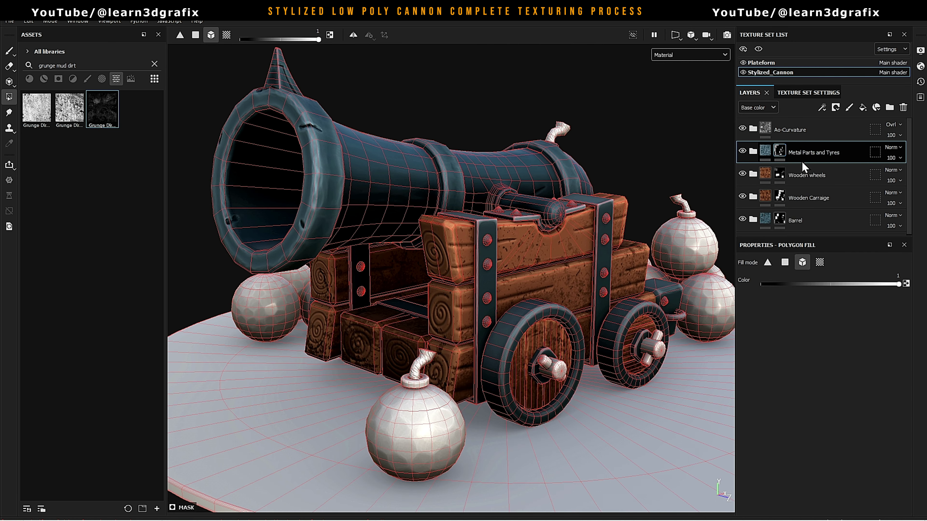
{"action": "left_click", "coordinate": [889, 107]}
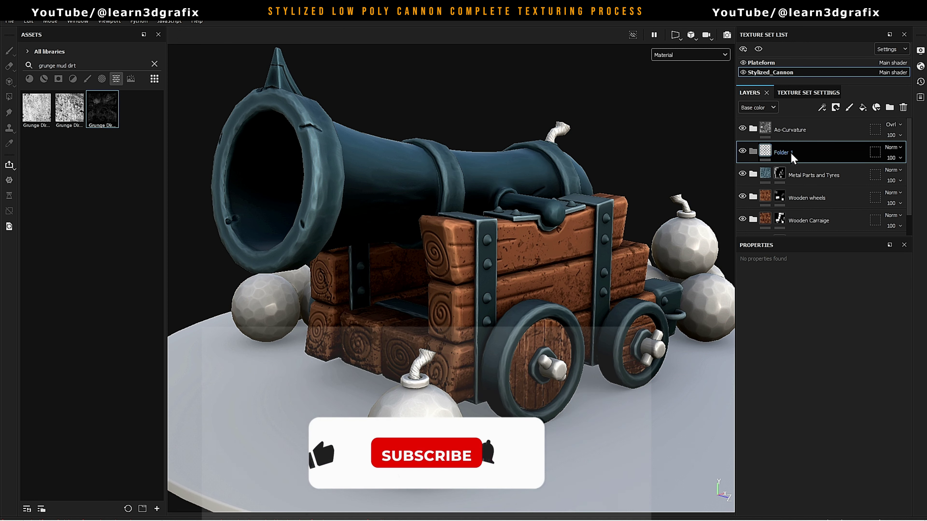
{"action": "double_click", "coordinate": [785, 151]}
{"action": "type", "text": "C"}
{"action": "key", "text": "Caps_Lock"}
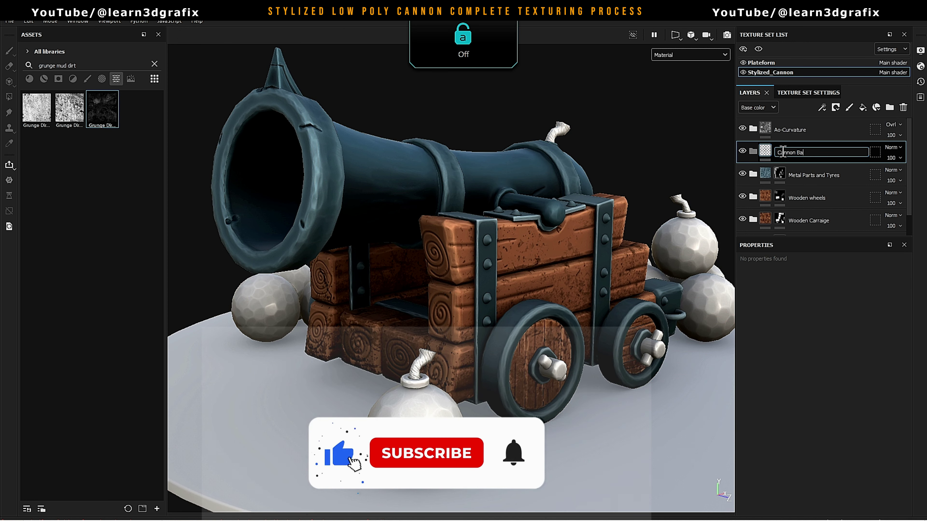
{"action": "type", "text": "l"}
{"action": "key", "text": "Return"}
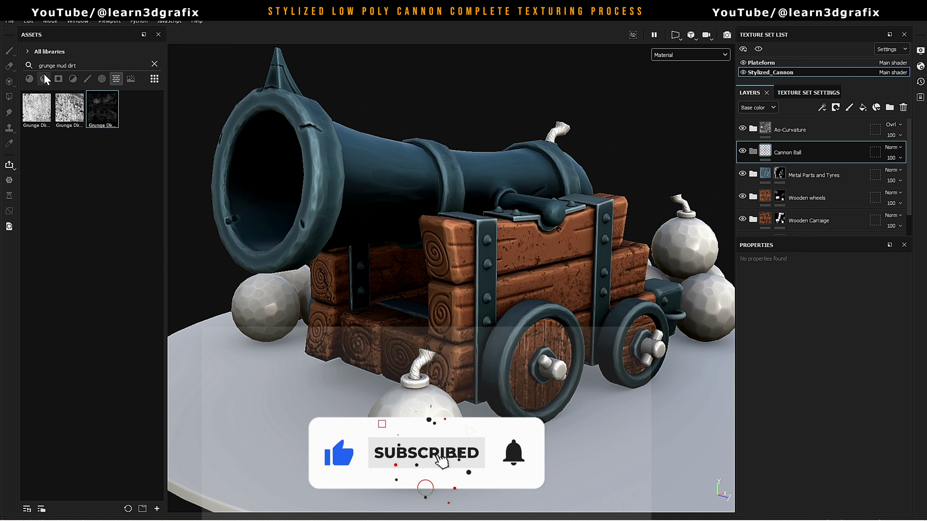
Put the Steel Painted material into the Cannon Ball folder and give the folder a black mask
{"action": "left_click", "coordinate": [154, 64]}
{"action": "left_click", "coordinate": [29, 78]}
{"action": "type", "text": "steel"}
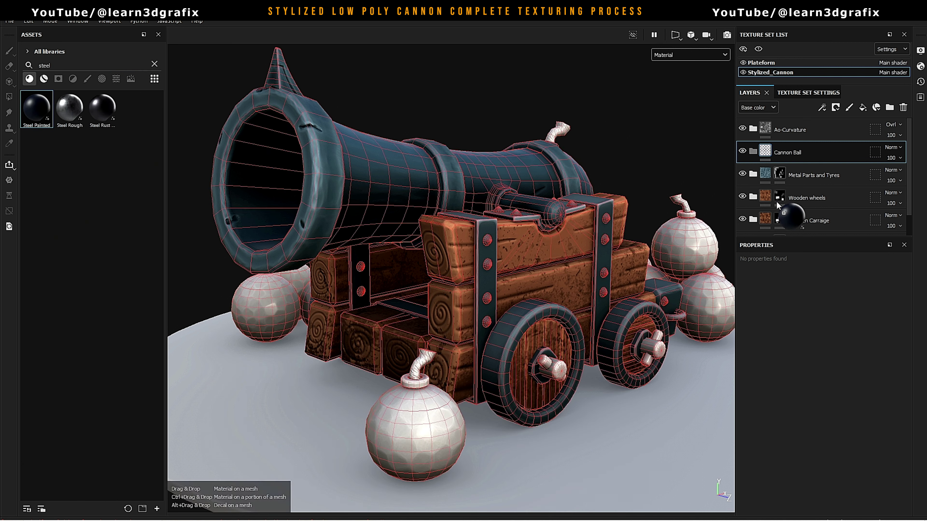
{"action": "left_click_drag", "start_coordinate": [36, 108], "coordinate": [777, 153]}
{"action": "right_click", "coordinate": [766, 152]}
{"action": "left_click", "coordinate": [824, 170]}
Polygon-fill each cannonball to reveal the steel material on them
{"action": "key", "text": "4"}
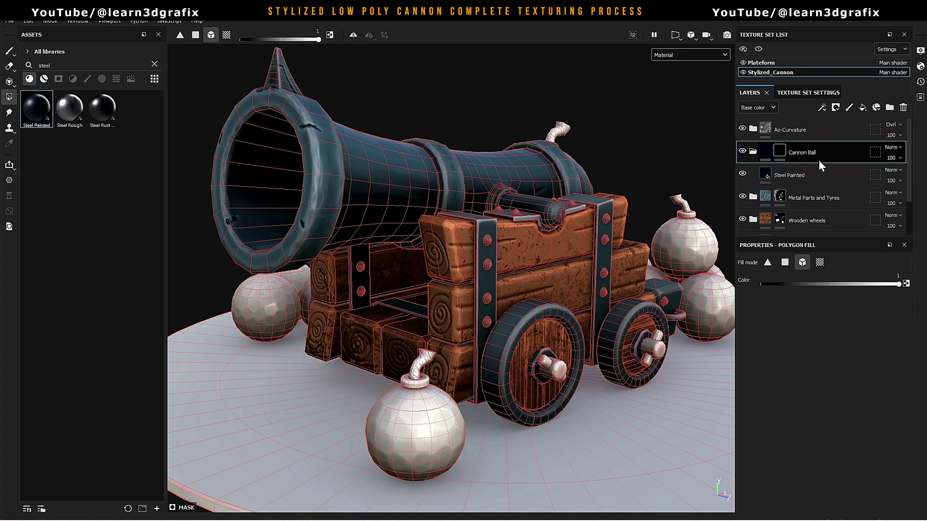
{"action": "left_click", "coordinate": [446, 394]}
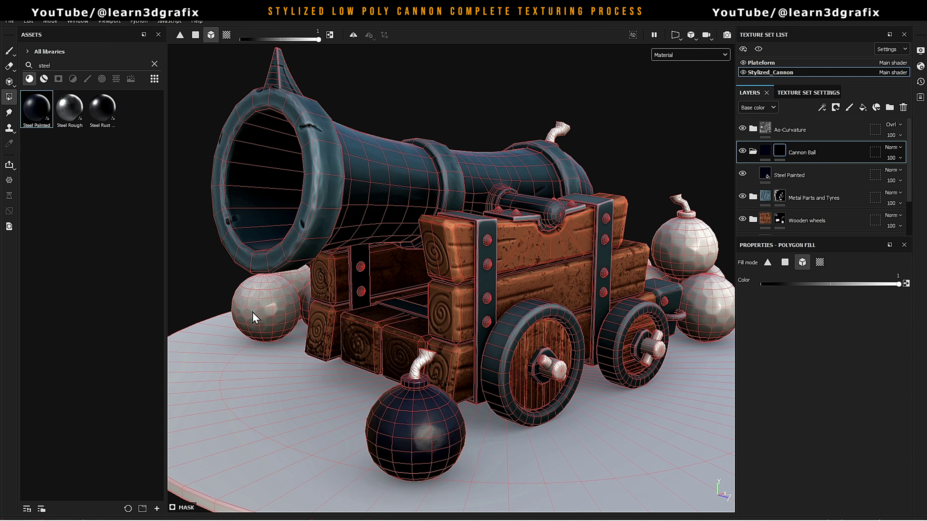
{"action": "left_click", "coordinate": [255, 314]}
{"action": "left_click_drag", "start_coordinate": [255, 313], "coordinate": [544, 299], "text": "alt"}
{"action": "left_click", "coordinate": [544, 300]}
{"action": "mouse_move", "coordinate": [642, 300]}
{"action": "left_mouse_down"}
{"action": "mouse_move", "coordinate": [594, 322]}
{"action": "mouse_move", "coordinate": [482, 305]}
{"action": "left_mouse_up"}
{"action": "left_click", "coordinate": [482, 305]}
{"action": "mouse_move", "coordinate": [517, 208]}
{"action": "left_mouse_down"}
{"action": "mouse_move", "coordinate": [569, 202]}
{"action": "mouse_move", "coordinate": [595, 310]}
{"action": "left_mouse_up"}
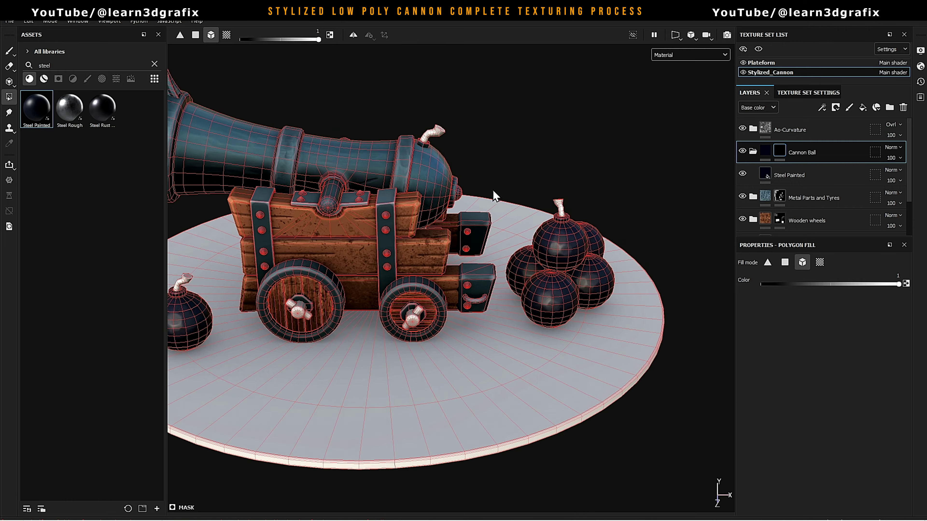
{"action": "scroll", "coordinate": [596, 310], "scroll_direction": "up", "scroll_amount": 3}
Set Steel Painted's paint colour to #233842 and rust amount to 0
{"action": "left_click", "coordinate": [802, 175]}
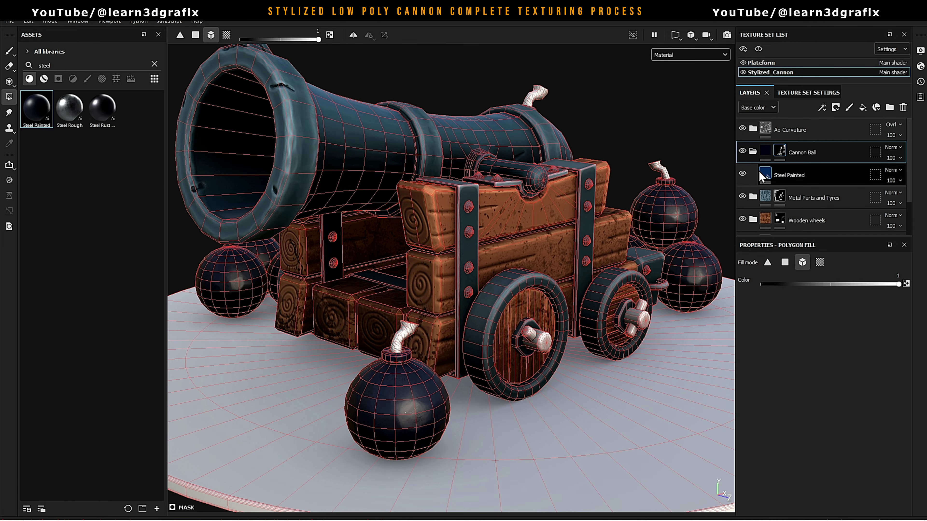
{"action": "left_click", "coordinate": [846, 396]}
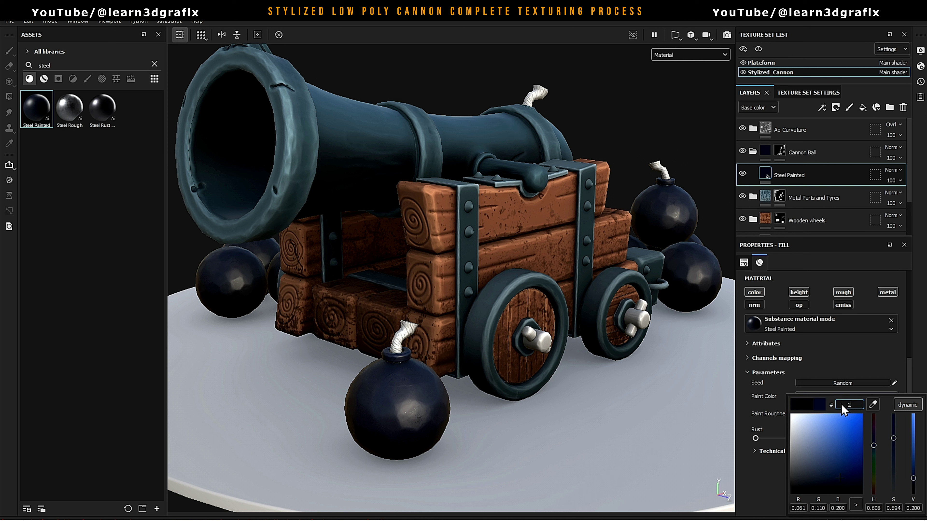
{"action": "type", "text": "33842"}
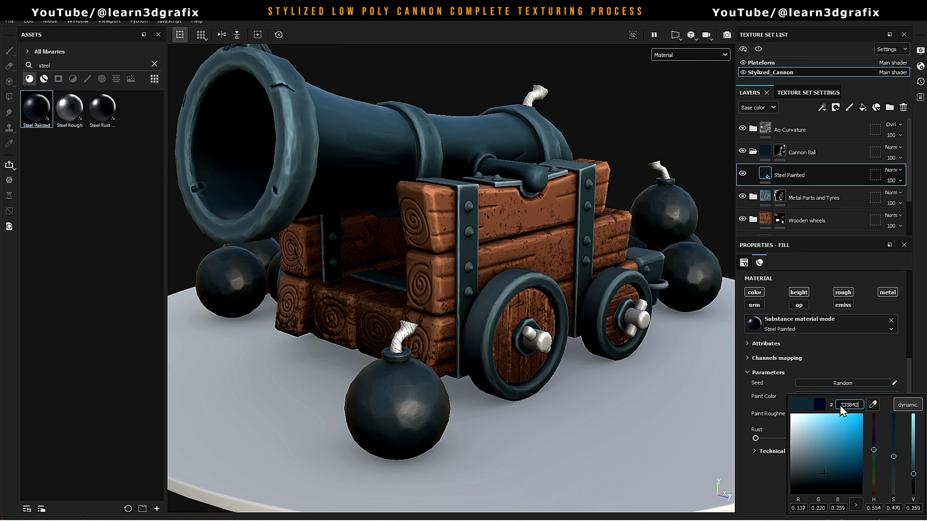
{"action": "key", "text": "Return"}
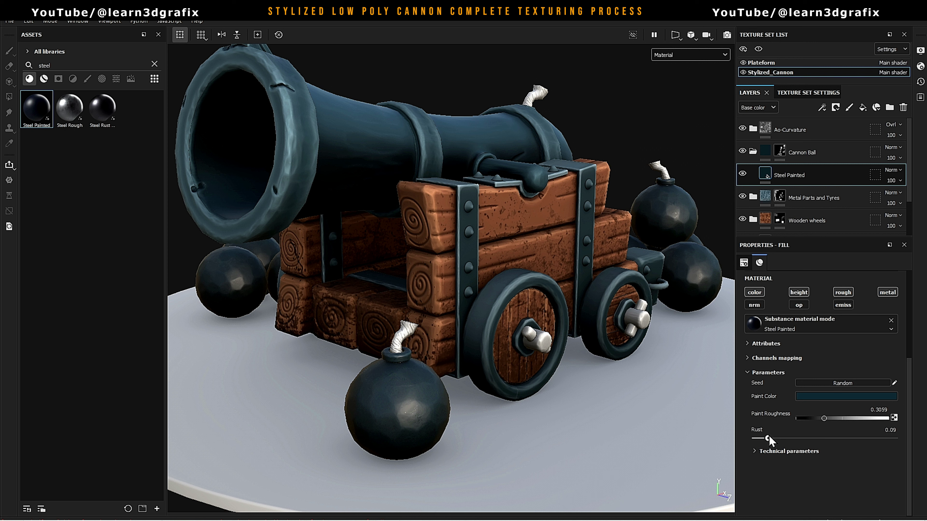
{"action": "left_click_drag", "start_coordinate": [767, 438], "coordinate": [770, 438]}
{"action": "left_click", "coordinate": [747, 451]}
{"action": "scroll", "coordinate": [785, 446], "scroll_direction": "down", "scroll_amount": 2}
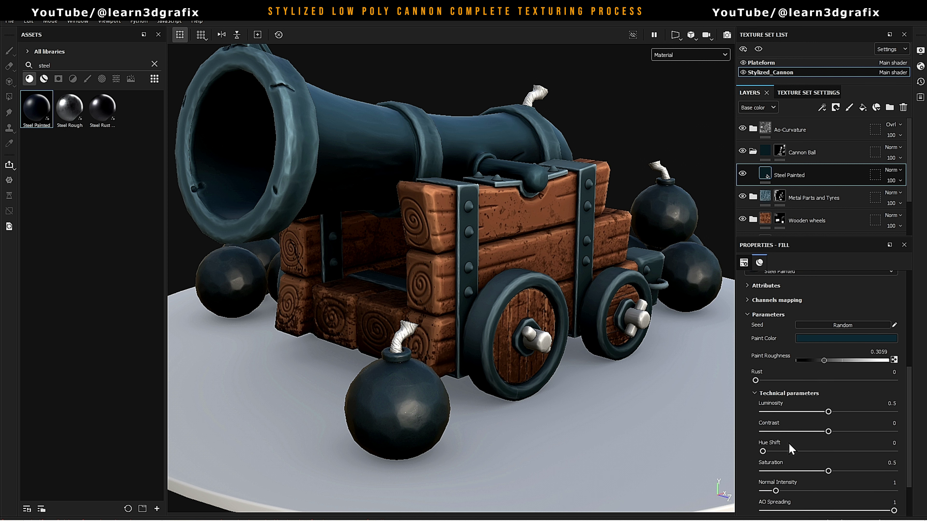
{"action": "scroll", "coordinate": [788, 444], "scroll_direction": "up", "scroll_amount": 6}
{"action": "scroll", "coordinate": [808, 347], "scroll_direction": "up", "scroll_amount": 1}
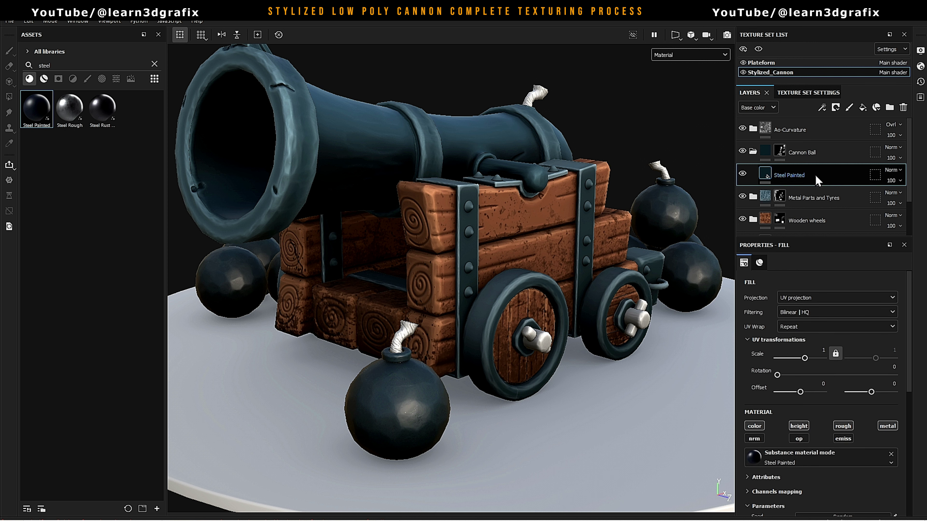
{"action": "scroll", "coordinate": [830, 382], "scroll_direction": "down", "scroll_amount": 5}
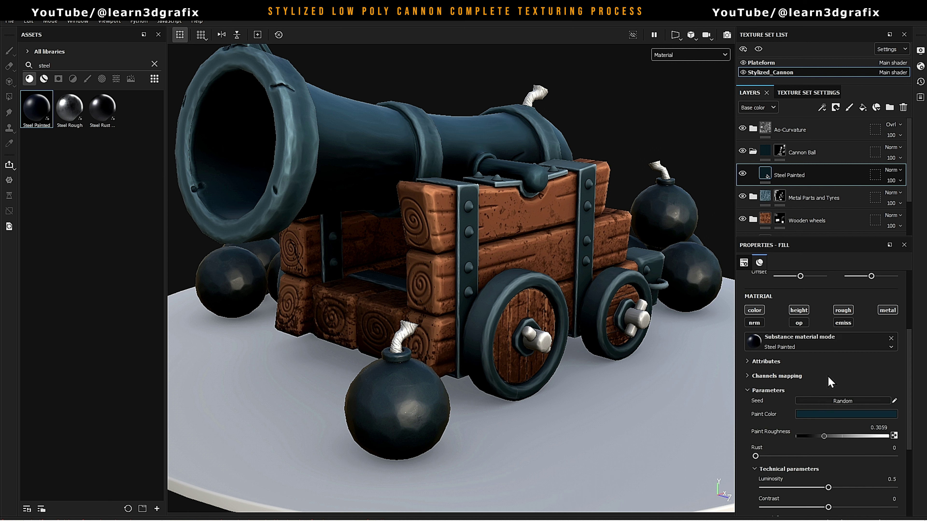
{"action": "scroll", "coordinate": [848, 434], "scroll_direction": "up", "scroll_amount": 5}
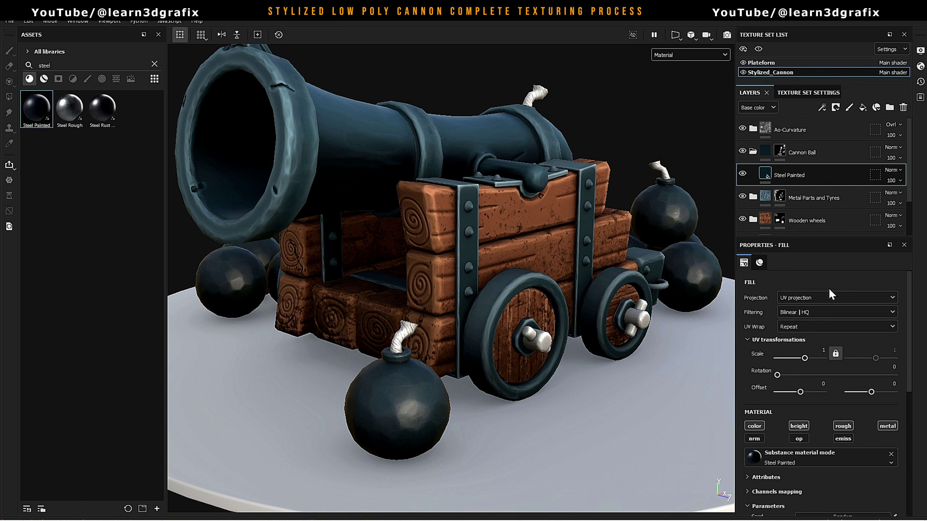
Add a fill layer named Dirt with base colour a29484
{"action": "left_click", "coordinate": [863, 107]}
{"action": "double_click", "coordinate": [787, 175]}
{"action": "key", "text": "Caps_Lock"}
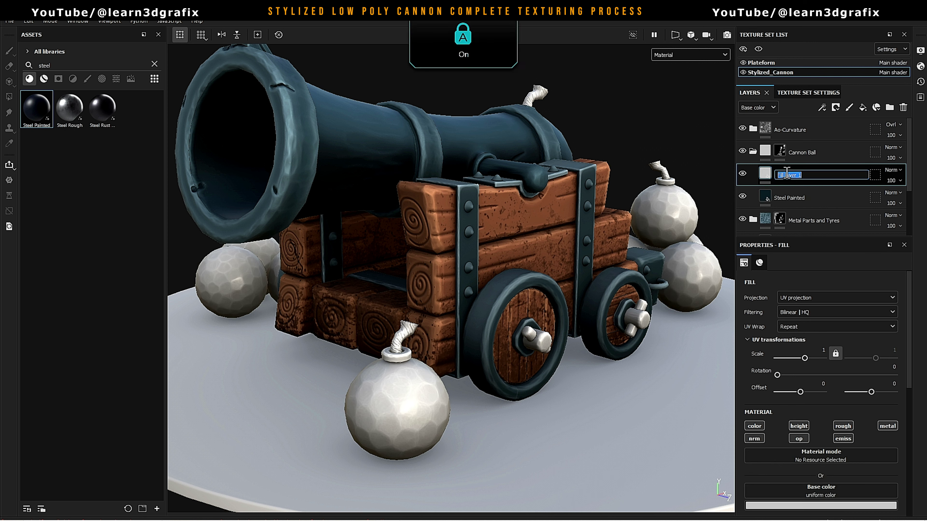
{"action": "type", "text": "Dirt"}
{"action": "key", "text": "Return"}
{"action": "scroll", "coordinate": [836, 378], "scroll_direction": "down", "scroll_amount": 1}
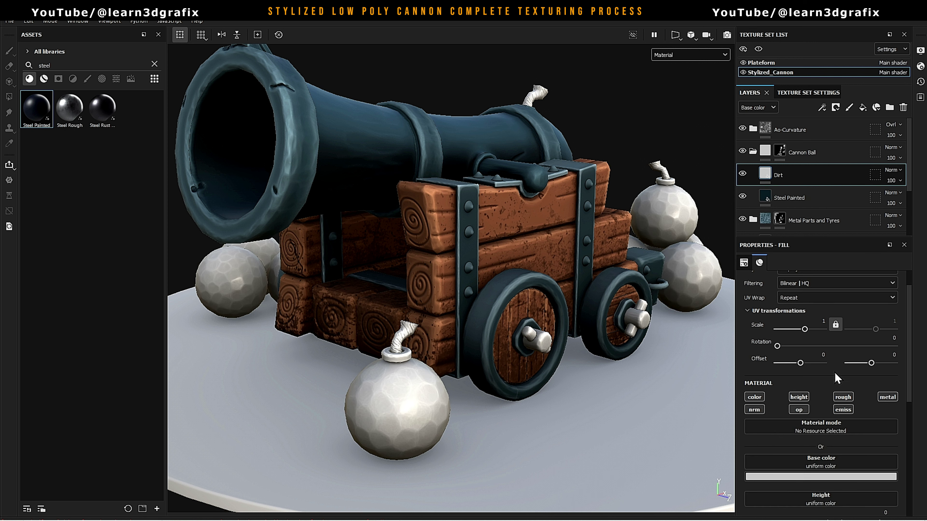
{"action": "scroll", "coordinate": [842, 386], "scroll_direction": "down", "scroll_amount": 2}
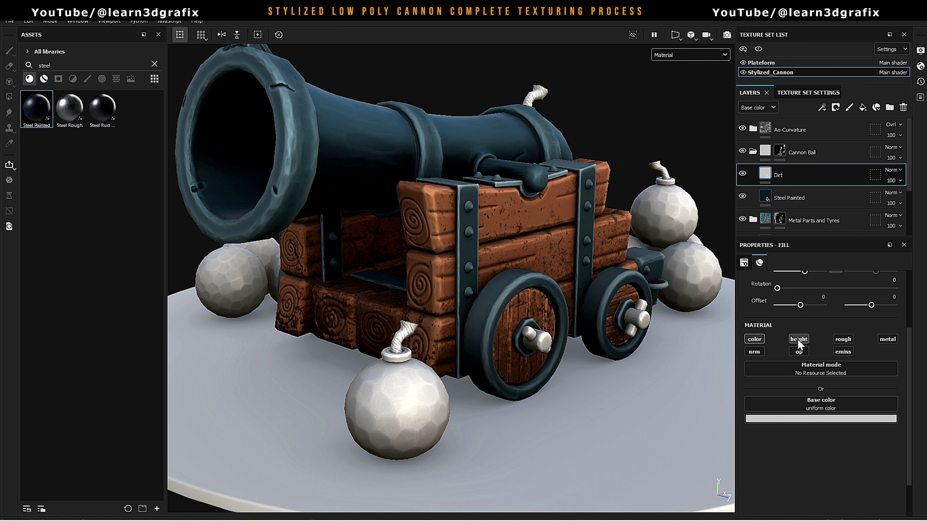
{"action": "left_click", "coordinate": [825, 417]}
{"action": "type", "text": "a2"}
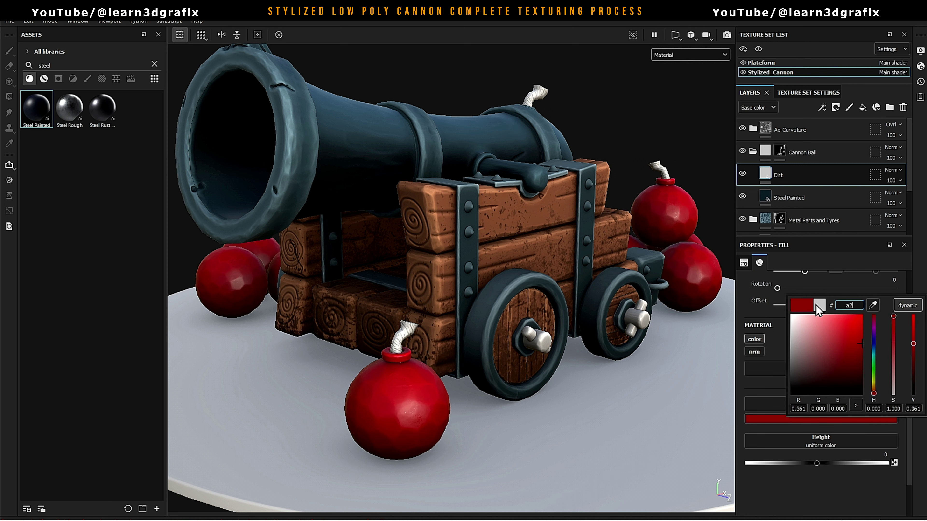
{"action": "type", "text": "9484"}
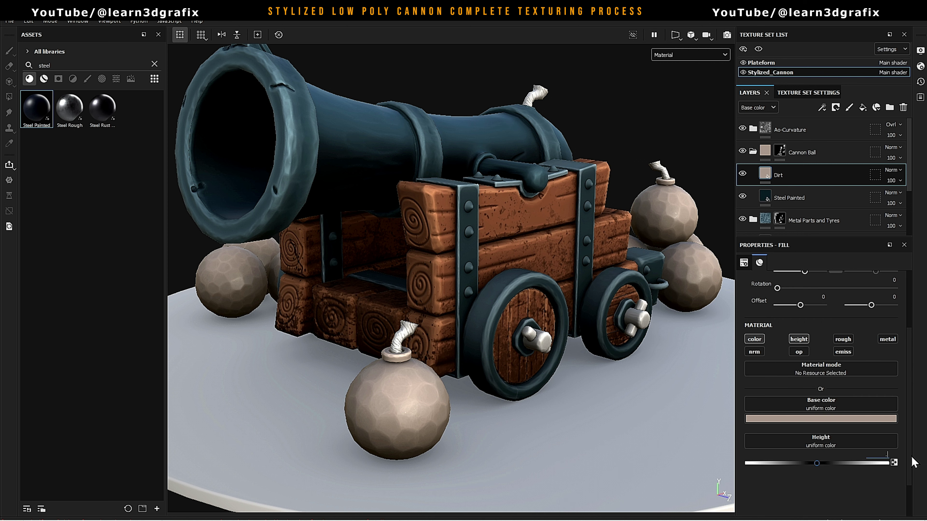
Mask the Dirt layer with a Grunge Dirt Thin fill projected tri-planar
{"action": "right_click", "coordinate": [764, 173]}
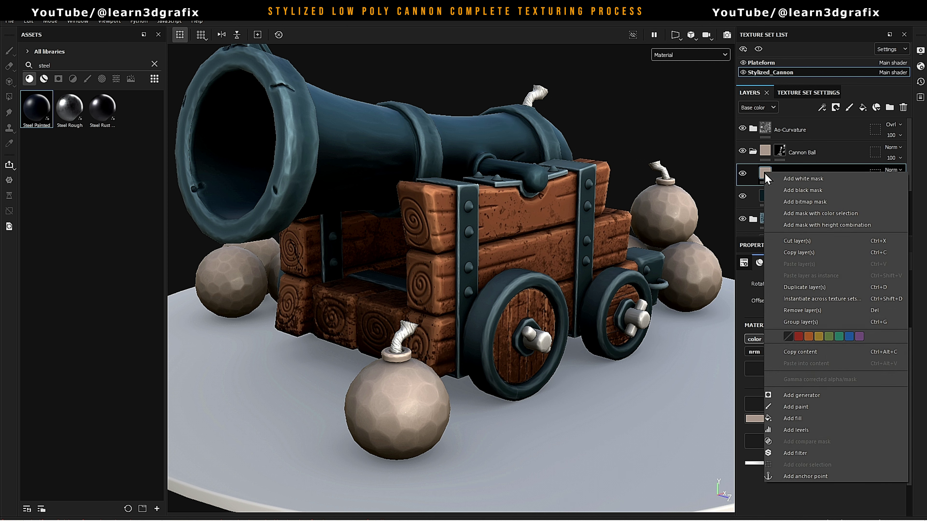
{"action": "left_click", "coordinate": [816, 187]}
{"action": "right_click", "coordinate": [781, 174]}
{"action": "left_click", "coordinate": [839, 336]}
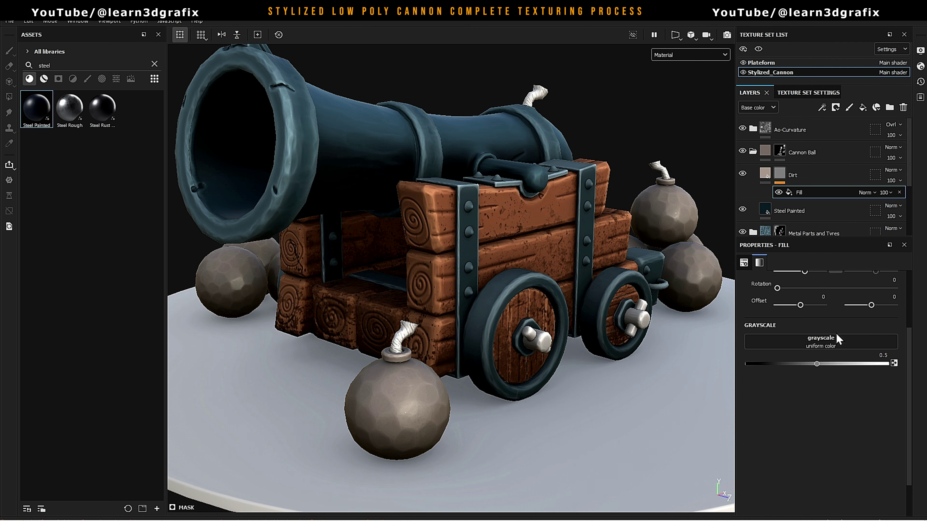
{"action": "left_click", "coordinate": [154, 64]}
{"action": "left_click", "coordinate": [29, 78]}
{"action": "left_click", "coordinate": [116, 78]}
{"action": "type", "text": "gr"}
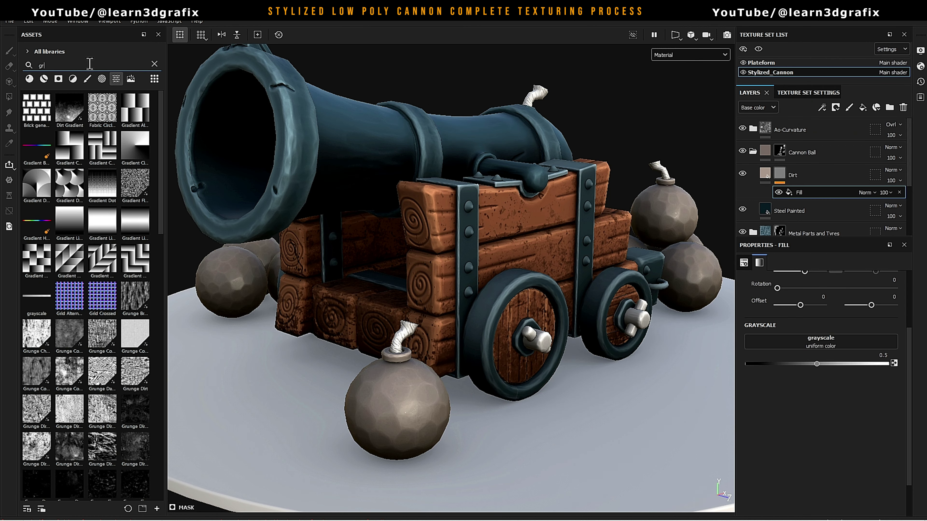
{"action": "left_click", "coordinate": [90, 65]}
{"action": "type", "text": "grunge dirt thin"}
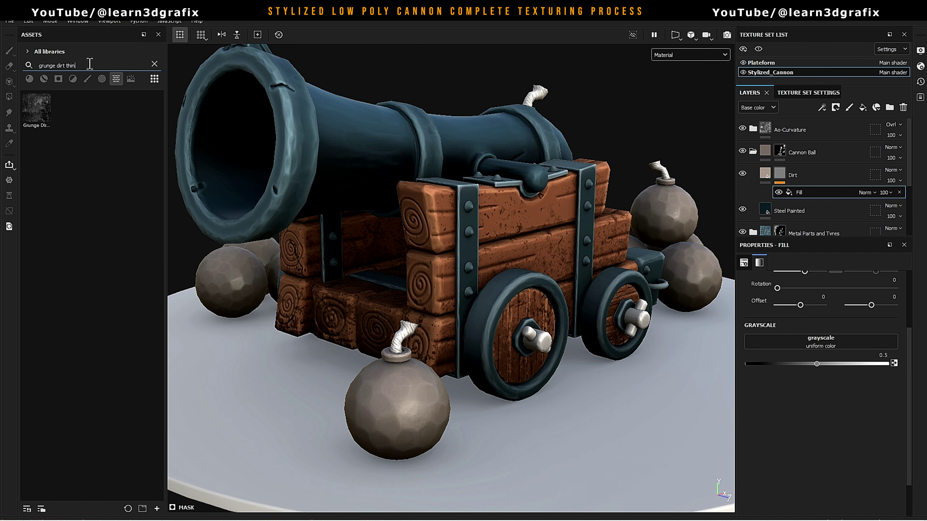
{"action": "left_click_drag", "start_coordinate": [32, 115], "coordinate": [820, 341]}
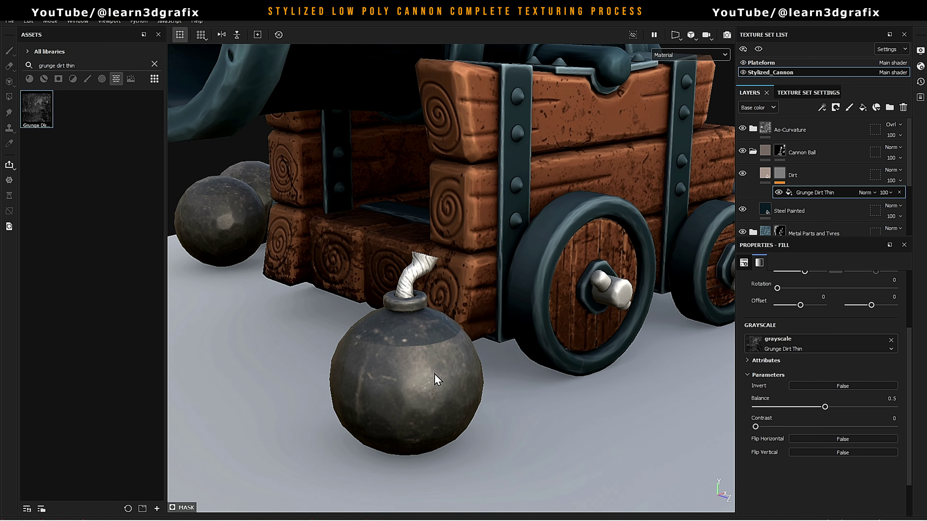
{"action": "left_click", "coordinate": [836, 297]}
{"action": "left_click", "coordinate": [803, 313]}
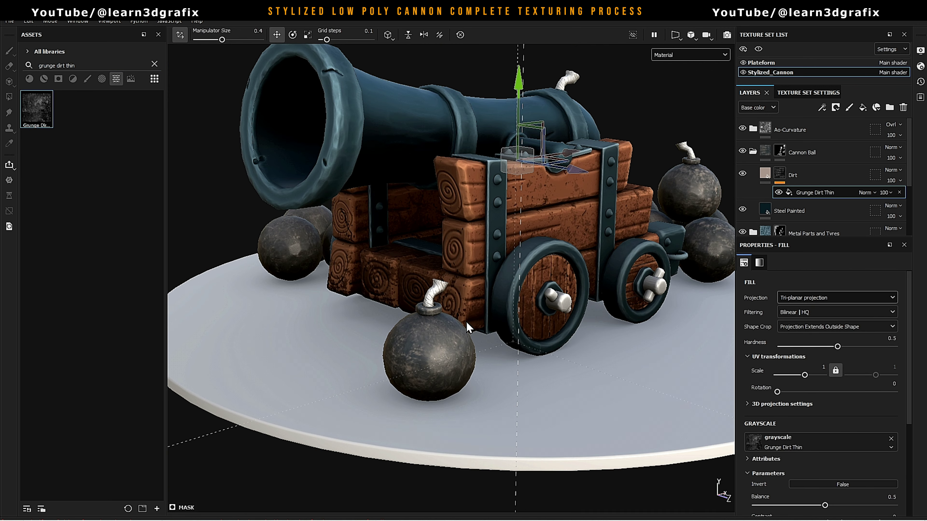
Review the Dirt layer's mask settings and inspect the dirt on the cannon from several angles
{"action": "scroll", "coordinate": [838, 389], "scroll_direction": "down", "scroll_amount": 1}
{"action": "scroll", "coordinate": [838, 388], "scroll_direction": "down", "scroll_amount": 2}
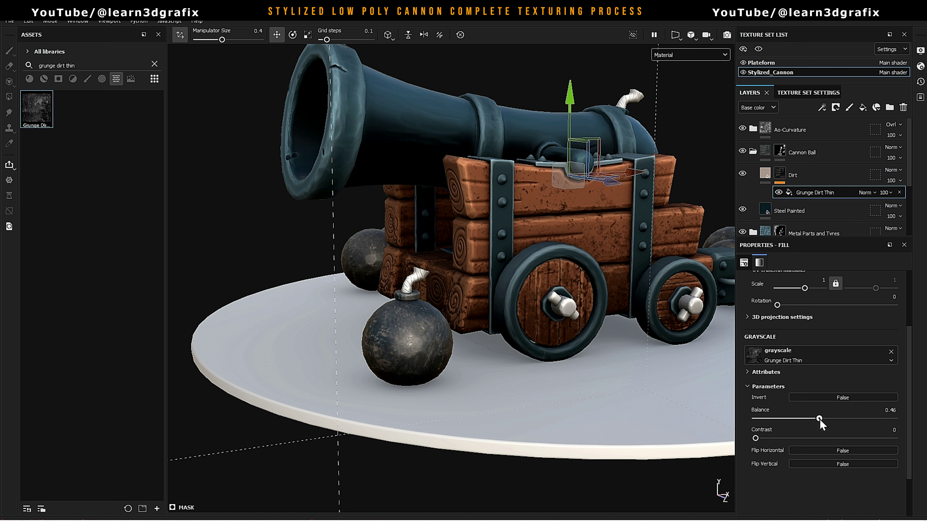
{"action": "scroll", "coordinate": [875, 379], "scroll_direction": "up", "scroll_amount": 1}
{"action": "scroll", "coordinate": [883, 372], "scroll_direction": "up", "scroll_amount": 2}
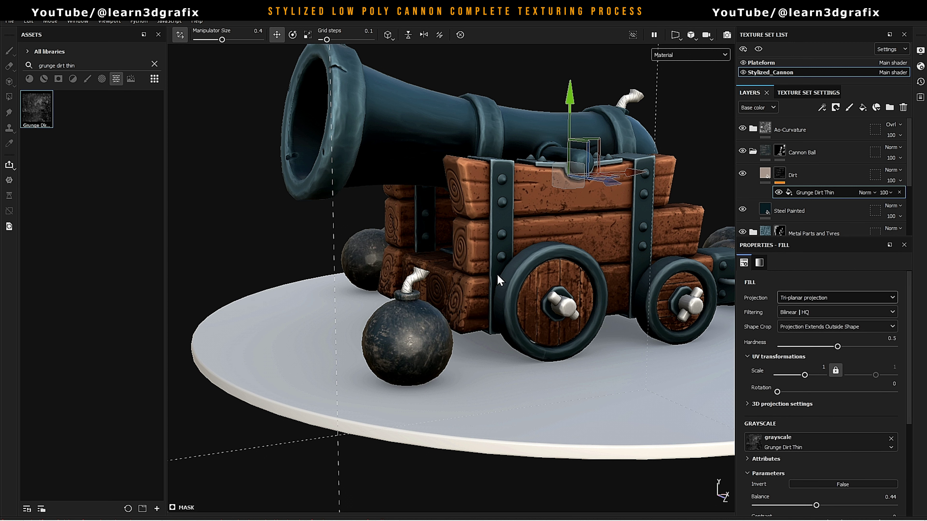
{"action": "scroll", "coordinate": [499, 280], "scroll_direction": "down", "scroll_amount": 3}
{"action": "left_click", "coordinate": [788, 174]}
{"action": "scroll", "coordinate": [356, 356], "scroll_direction": "up", "scroll_amount": 3}
{"action": "mouse_move", "coordinate": [355, 355]}
{"action": "left_mouse_down", "text": "alt"}
{"action": "mouse_move", "coordinate": [420, 376]}
{"action": "mouse_move", "coordinate": [438, 346]}
{"action": "left_mouse_up", "text": "alt"}
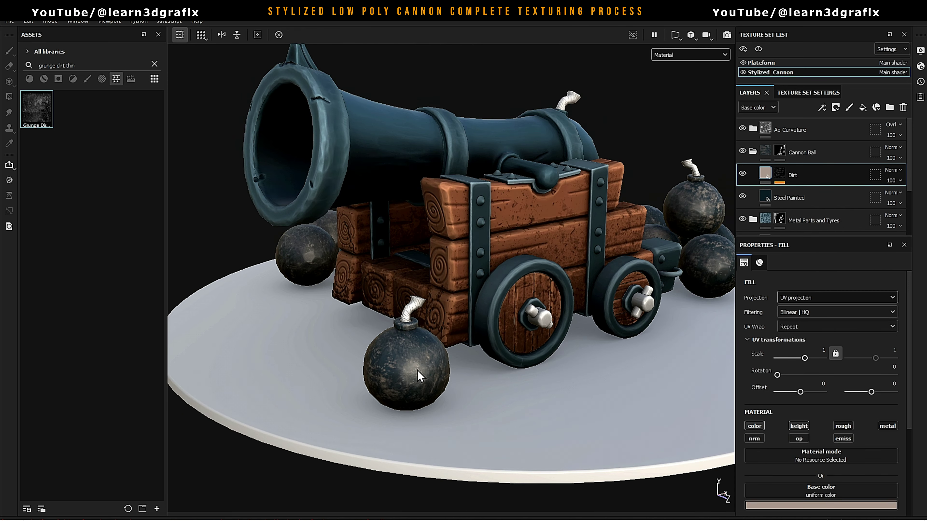
{"action": "scroll", "coordinate": [419, 376], "scroll_direction": "down", "scroll_amount": 2}
{"action": "scroll", "coordinate": [452, 316], "scroll_direction": "up", "scroll_amount": 3}
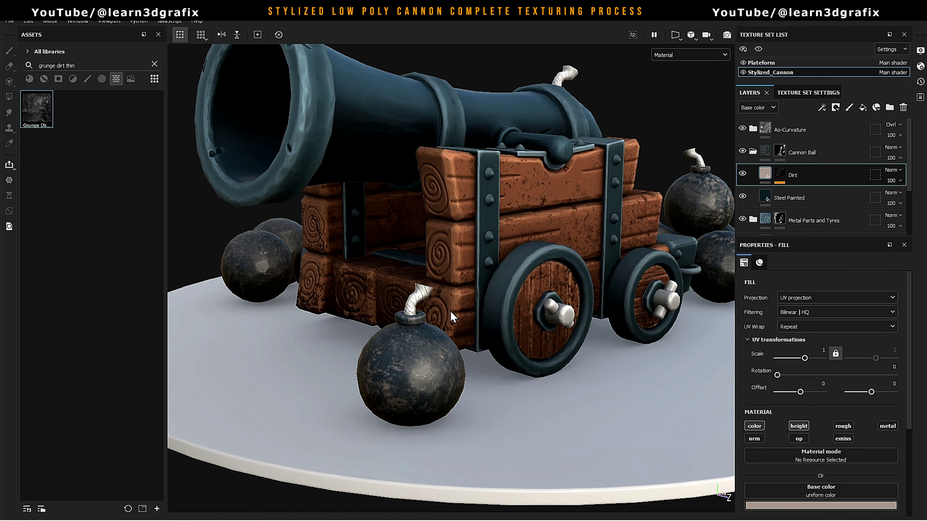
{"action": "left_click_drag", "start_coordinate": [452, 314], "coordinate": [764, 192], "text": "alt"}
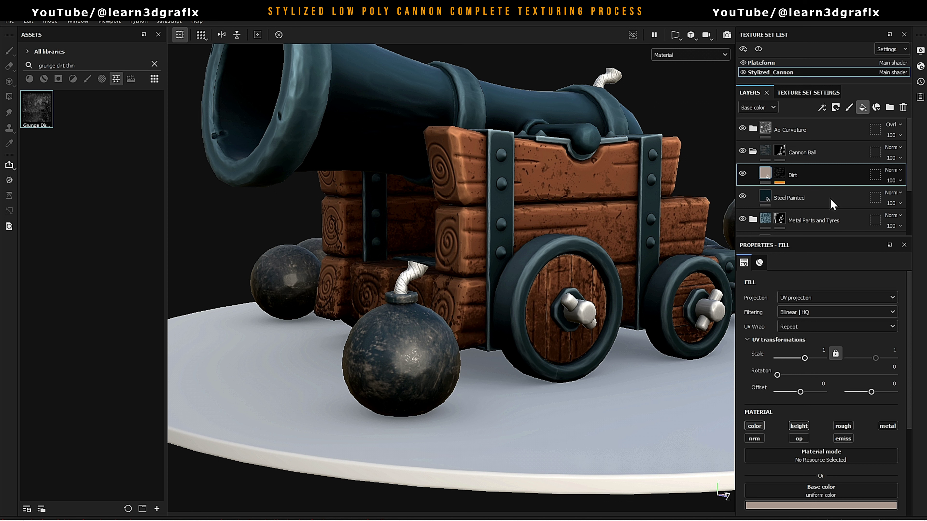
{"action": "scroll", "coordinate": [823, 389], "scroll_direction": "down", "scroll_amount": 3}
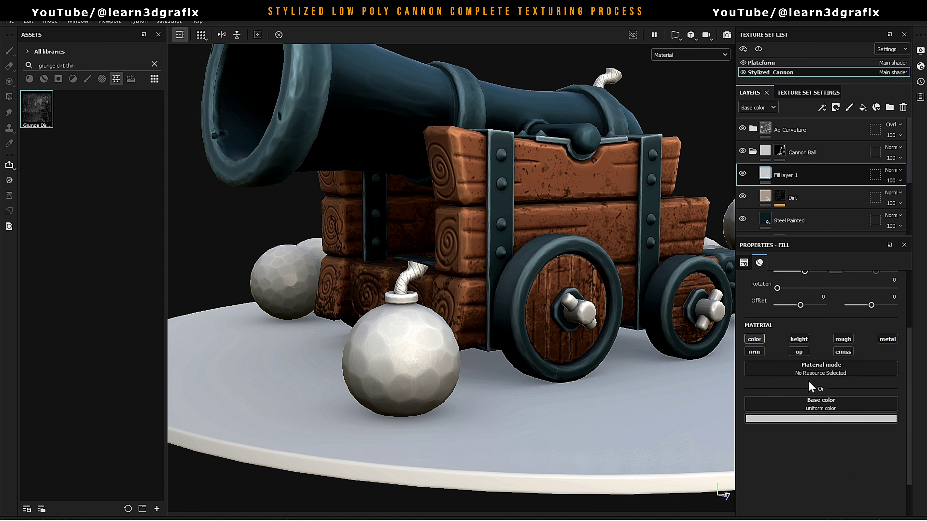
Turn on height for Fill layer 1 and import skull 1, 2 and 3.png as alpha resources
{"action": "left_click", "coordinate": [799, 339]}
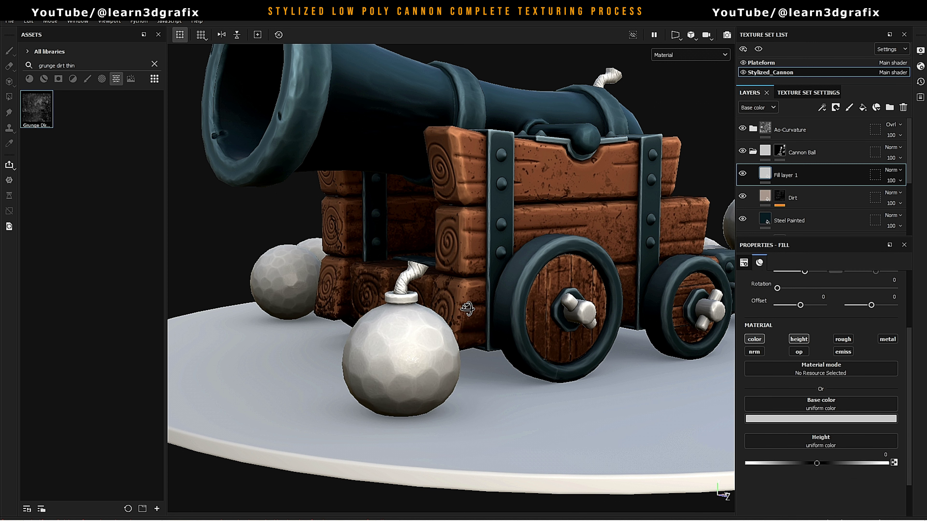
{"action": "mouse_move", "coordinate": [462, 305]}
{"action": "left_mouse_down", "text": "alt"}
{"action": "mouse_move", "coordinate": [687, 341]}
{"action": "mouse_move", "coordinate": [726, 292]}
{"action": "left_mouse_up", "text": "alt"}
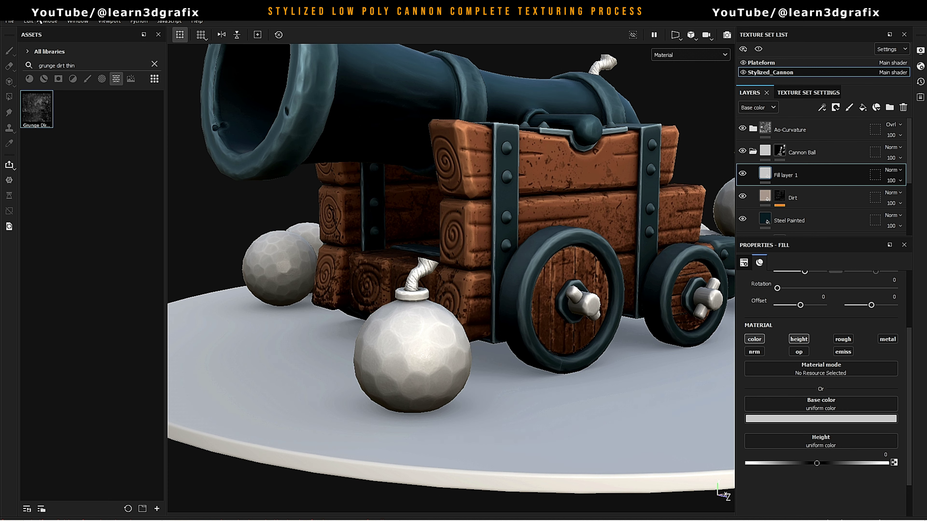
{"action": "left_click", "coordinate": [10, 21]}
{"action": "left_click", "coordinate": [33, 160]}
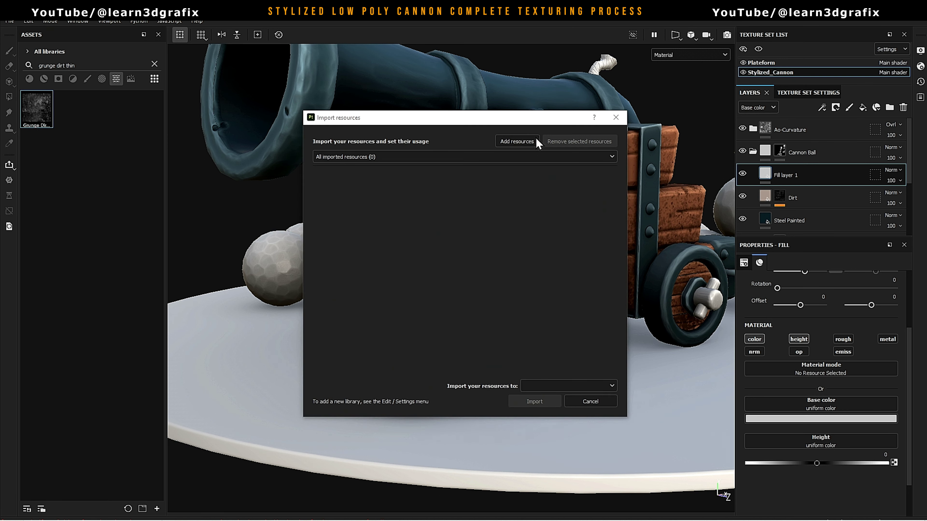
{"action": "left_click", "coordinate": [518, 141]}
{"action": "left_click", "coordinate": [542, 207], "text": "shift"}
{"action": "left_click", "coordinate": [685, 369]}
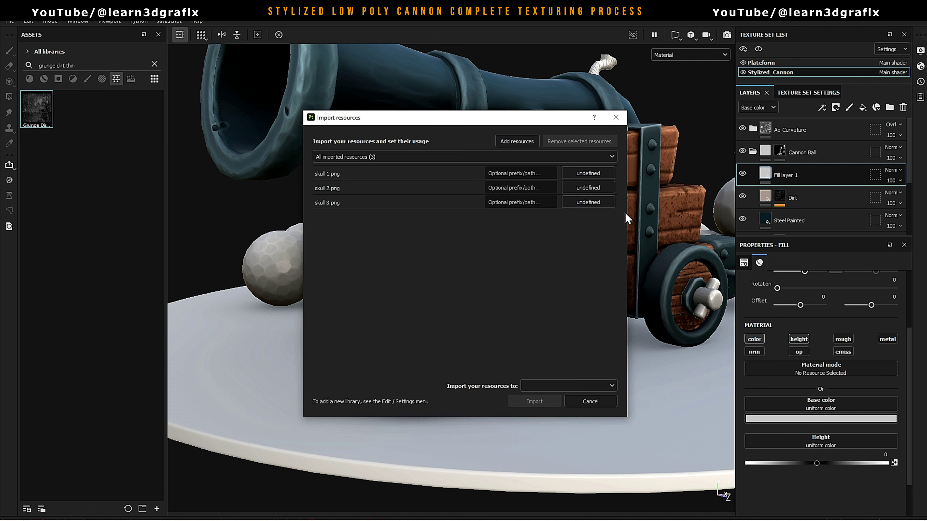
{"action": "left_click", "coordinate": [594, 175]}
{"action": "left_click", "coordinate": [569, 385]}
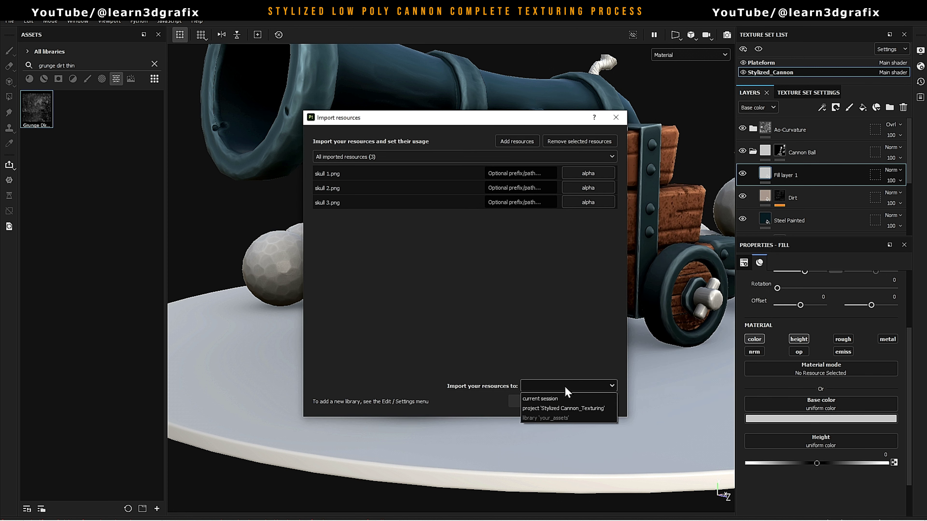
{"action": "left_click", "coordinate": [544, 402]}
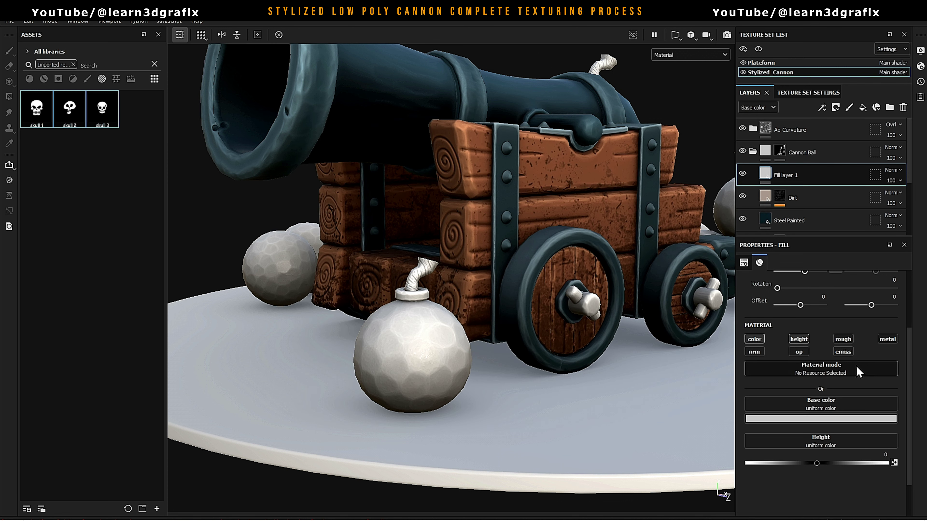
{"action": "scroll", "coordinate": [856, 366], "scroll_direction": "up", "scroll_amount": 2}
Give Fill layer 1 a black mask containing a Paint effect
{"action": "right_click", "coordinate": [763, 174]}
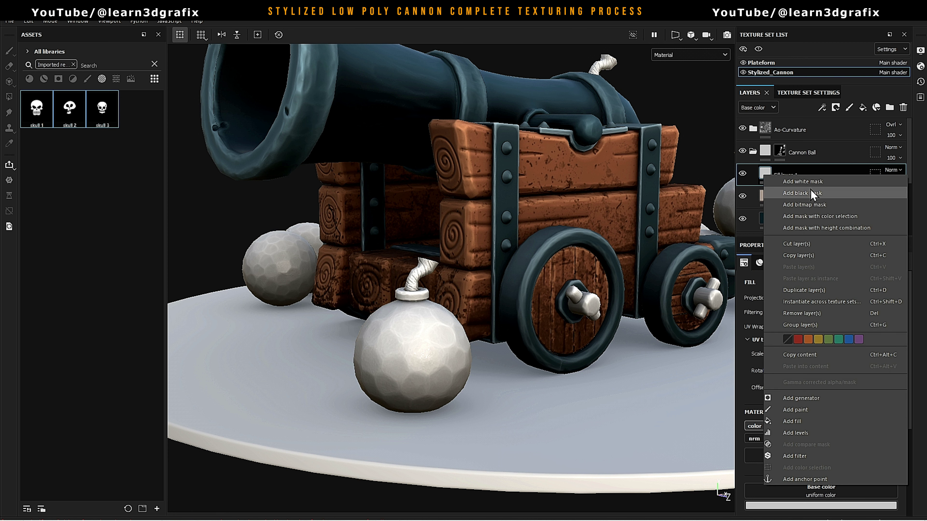
{"action": "left_click", "coordinate": [812, 190]}
{"action": "right_click", "coordinate": [779, 174]}
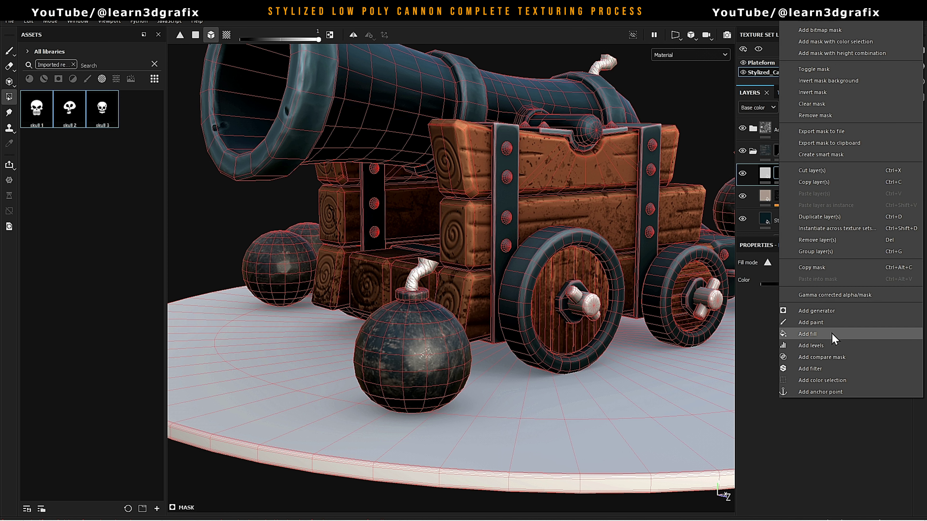
{"action": "left_click", "coordinate": [828, 312]}
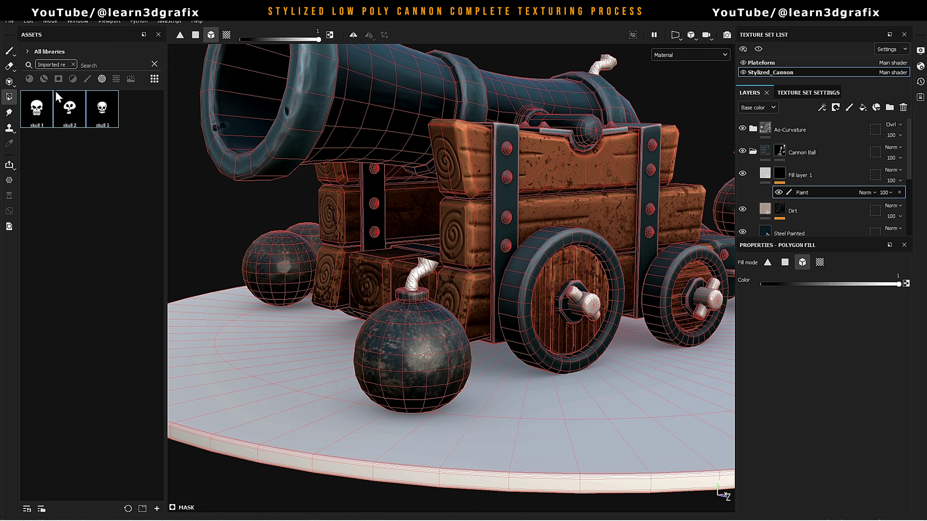
{"action": "left_click", "coordinate": [9, 50]}
Stamp the skull 1 alpha onto the front cannonball
{"action": "scroll", "coordinate": [824, 343], "scroll_direction": "down", "scroll_amount": 5}
{"action": "scroll", "coordinate": [823, 343], "scroll_direction": "down", "scroll_amount": 5}
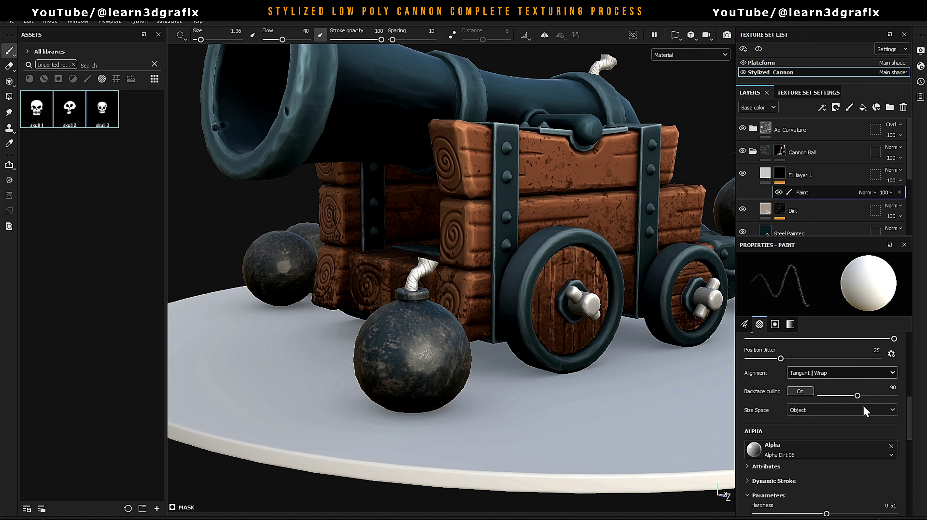
{"action": "scroll", "coordinate": [823, 343], "scroll_direction": "down", "scroll_amount": 3}
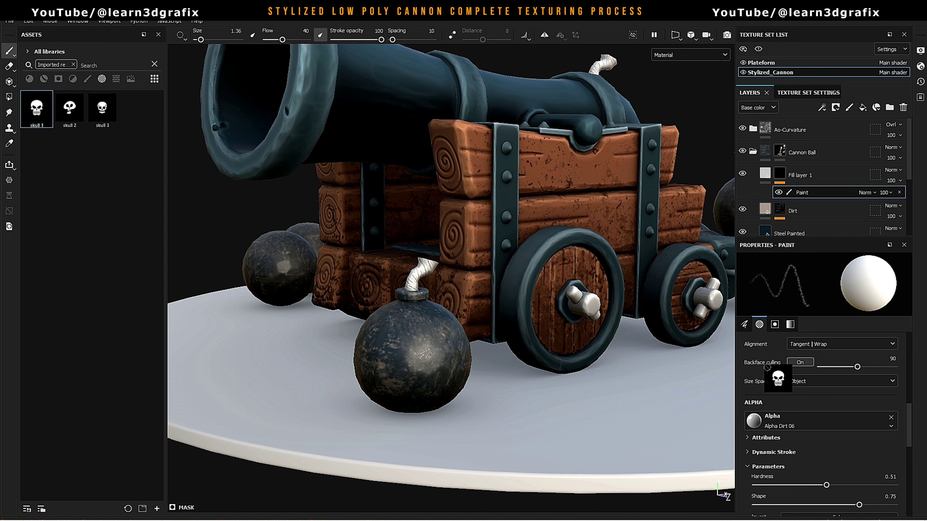
{"action": "left_click_drag", "start_coordinate": [36, 108], "coordinate": [838, 424]}
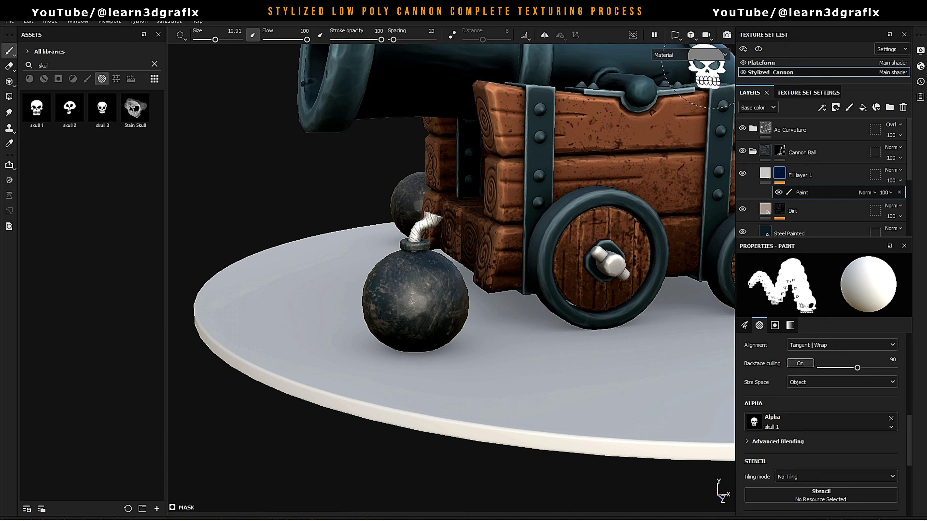
{"action": "left_click", "coordinate": [691, 36]}
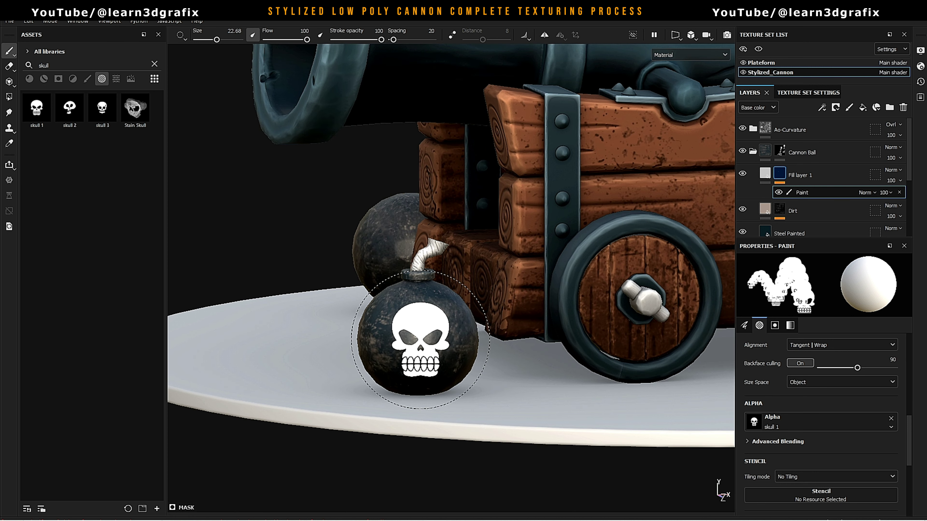
{"action": "mouse_move", "coordinate": [419, 339]}
{"action": "left_mouse_down", "text": "alt"}
{"action": "mouse_move", "coordinate": [519, 339]}
{"action": "mouse_move", "coordinate": [517, 362]}
{"action": "mouse_move", "coordinate": [502, 362]}
{"action": "mouse_move", "coordinate": [489, 333]}
{"action": "left_mouse_up", "text": "alt"}
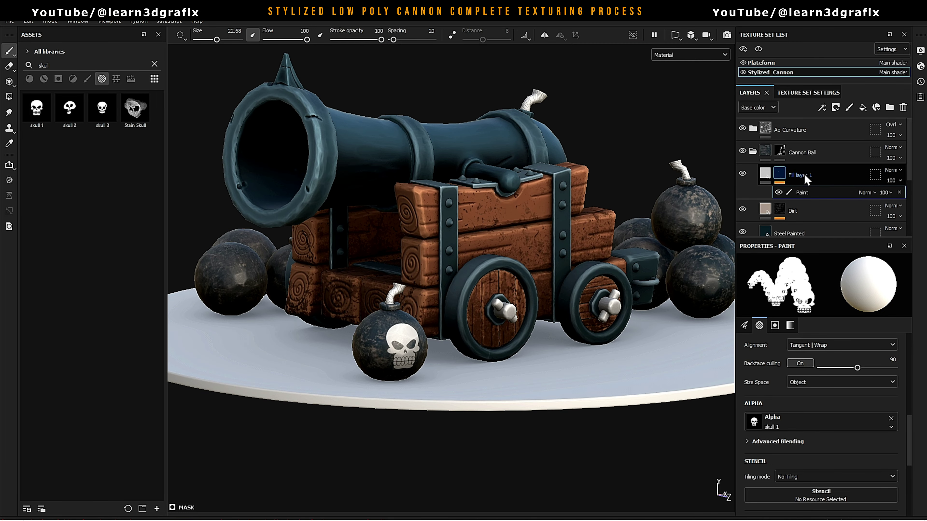
Rename the layer to skull 1 and add a Blur filter at 0.1 to its mask
{"action": "double_click", "coordinate": [801, 175]}
{"action": "type", "text": "skull"}
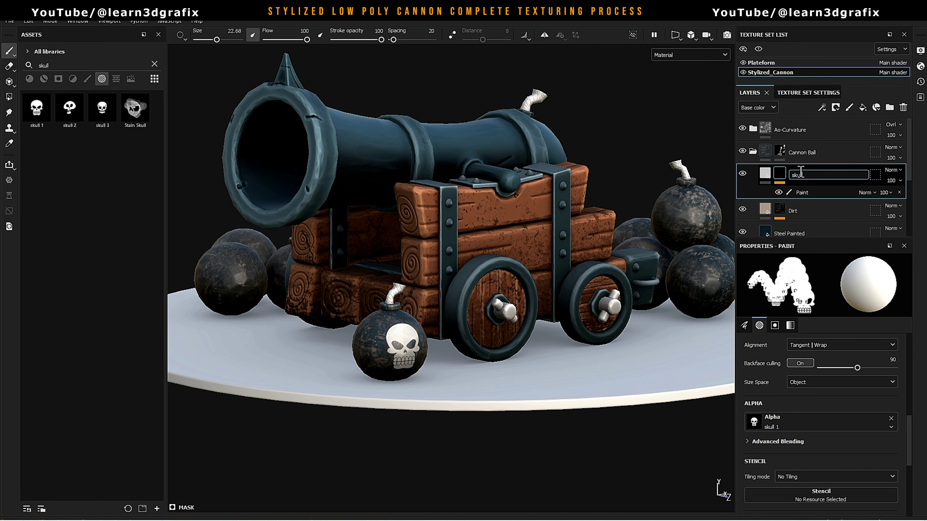
{"action": "right_click", "coordinate": [794, 192]}
{"action": "left_click", "coordinate": [839, 361]}
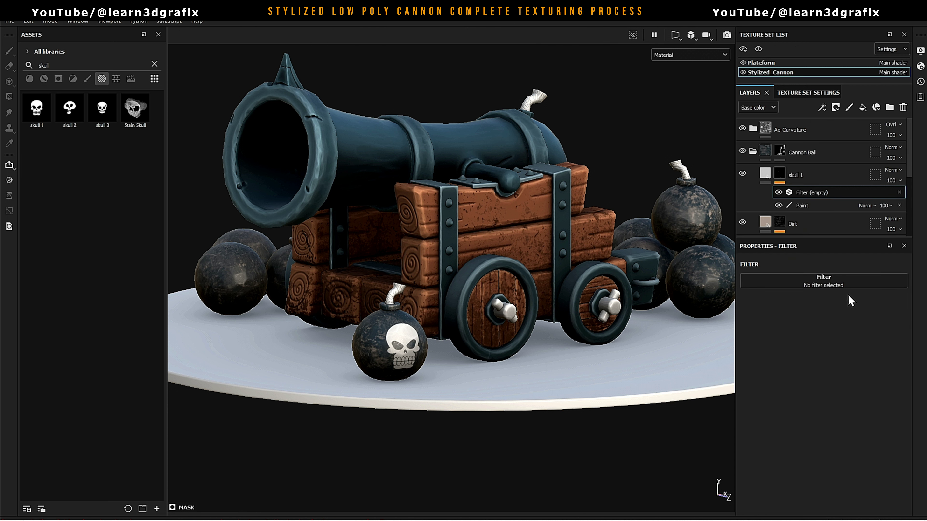
{"action": "left_click", "coordinate": [861, 286]}
{"action": "left_click", "coordinate": [878, 314]}
{"action": "left_click", "coordinate": [904, 320]}
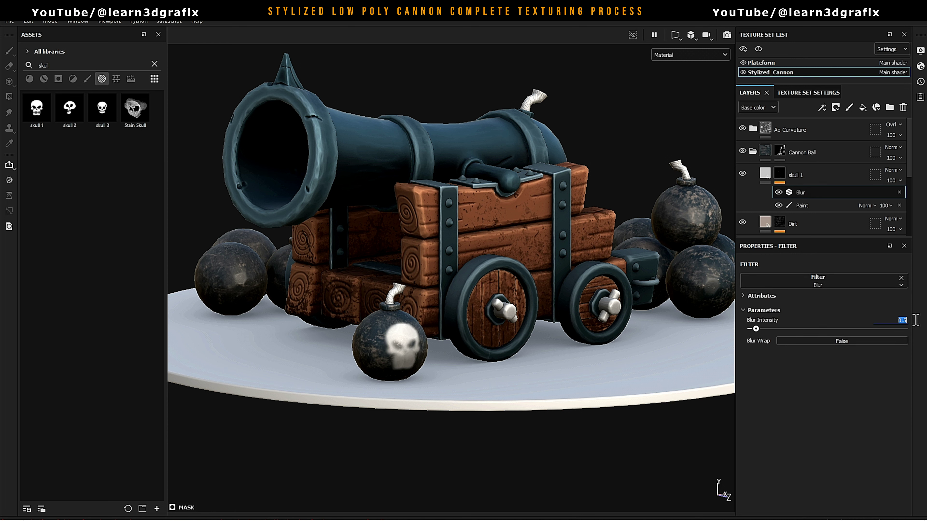
{"action": "scroll", "coordinate": [427, 351], "scroll_direction": "up", "scroll_amount": 5}
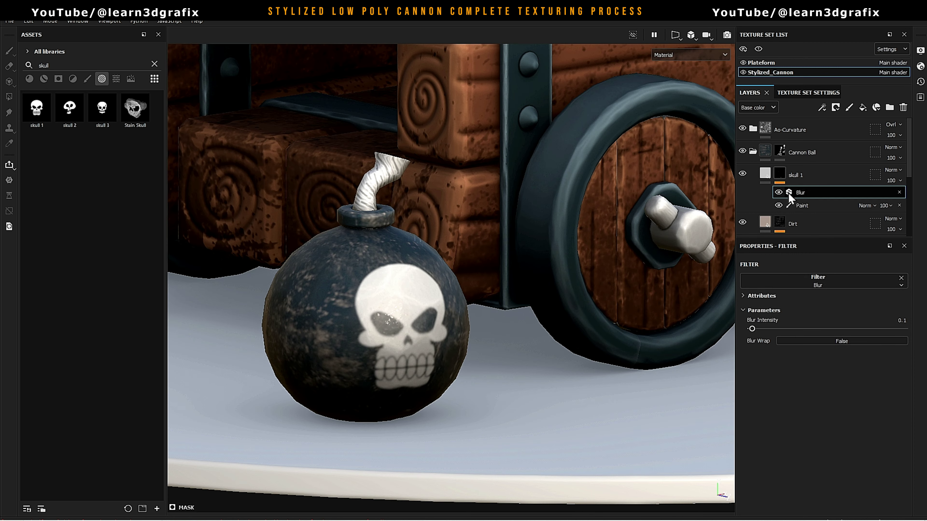
{"action": "left_click", "coordinate": [805, 208]}
Emboss the skull by setting skull 1's height to 0.05 after trying 0.1, then expand its mask effects
{"action": "left_click", "coordinate": [795, 175]}
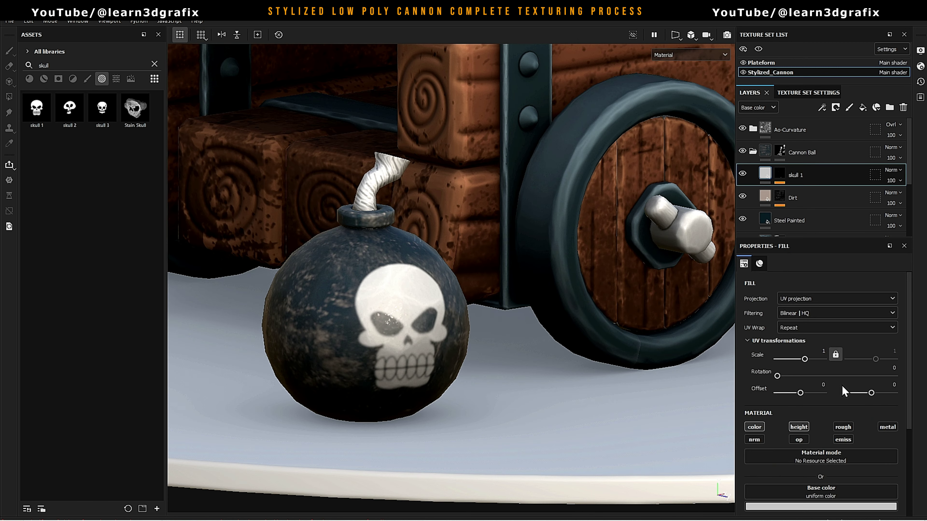
{"action": "scroll", "coordinate": [850, 438], "scroll_direction": "down", "scroll_amount": 3}
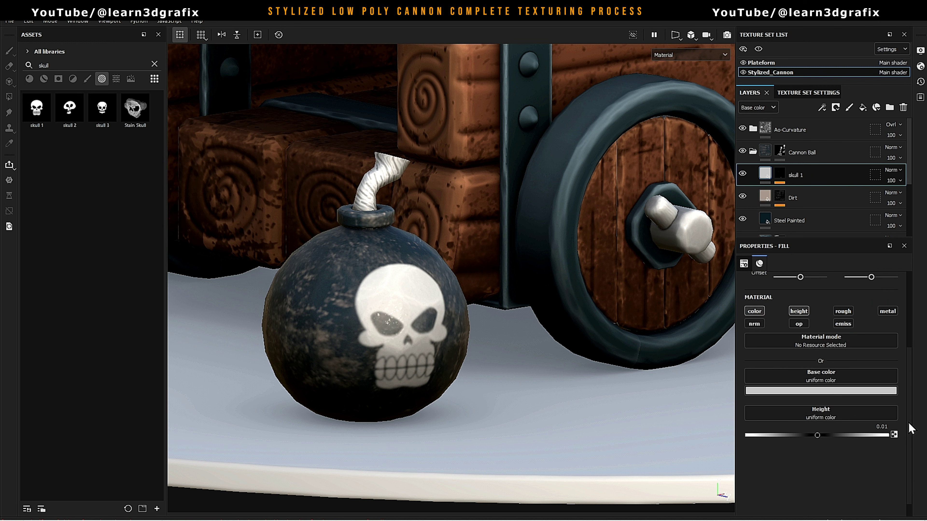
{"action": "left_click_drag", "start_coordinate": [503, 349], "coordinate": [465, 316], "text": "alt"}
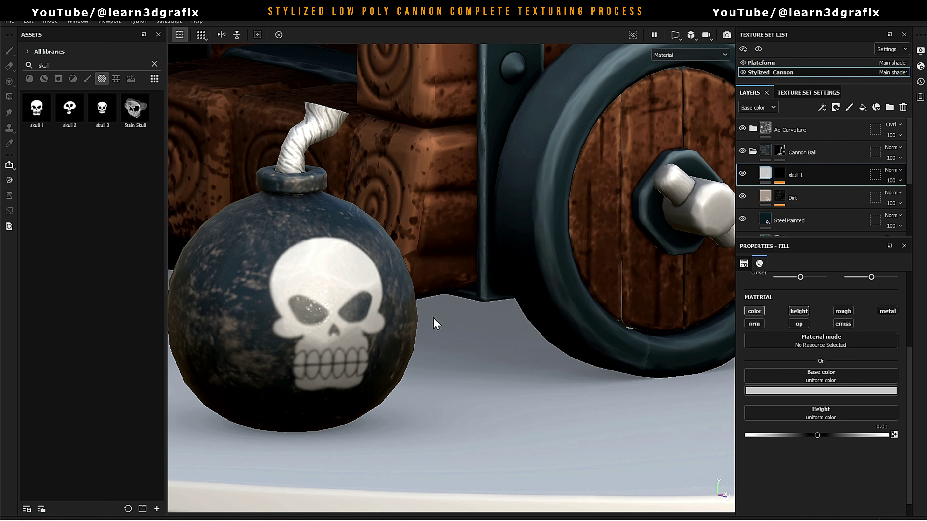
{"action": "left_click_drag", "start_coordinate": [410, 300], "coordinate": [426, 296], "text": "alt"}
{"action": "left_click_drag", "start_coordinate": [816, 435], "coordinate": [824, 435]}
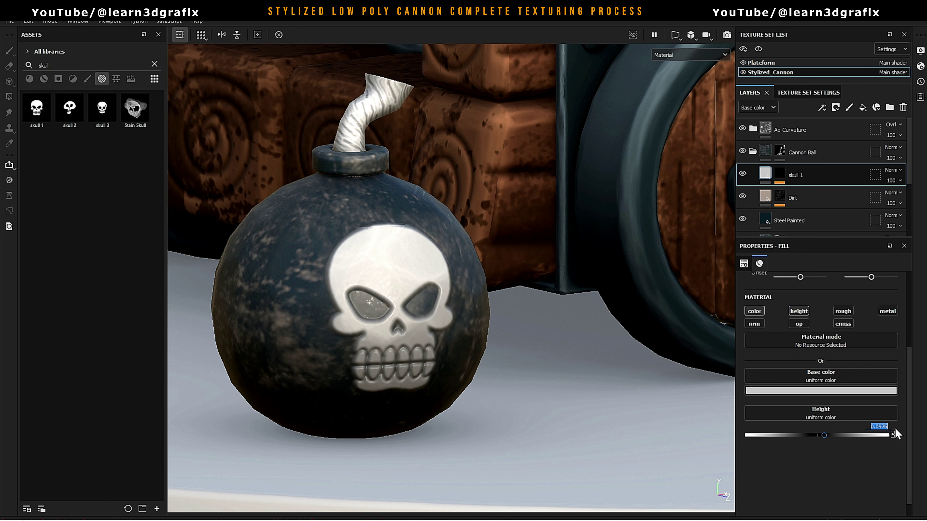
{"action": "type", "text": "0.1"}
{"action": "key", "text": "Return"}
{"action": "mouse_move", "coordinate": [401, 278]}
{"action": "left_mouse_down", "text": "alt"}
{"action": "mouse_move", "coordinate": [324, 291]}
{"action": "mouse_move", "coordinate": [365, 288]}
{"action": "left_mouse_up", "text": "alt"}
{"action": "left_click", "coordinate": [883, 426]}
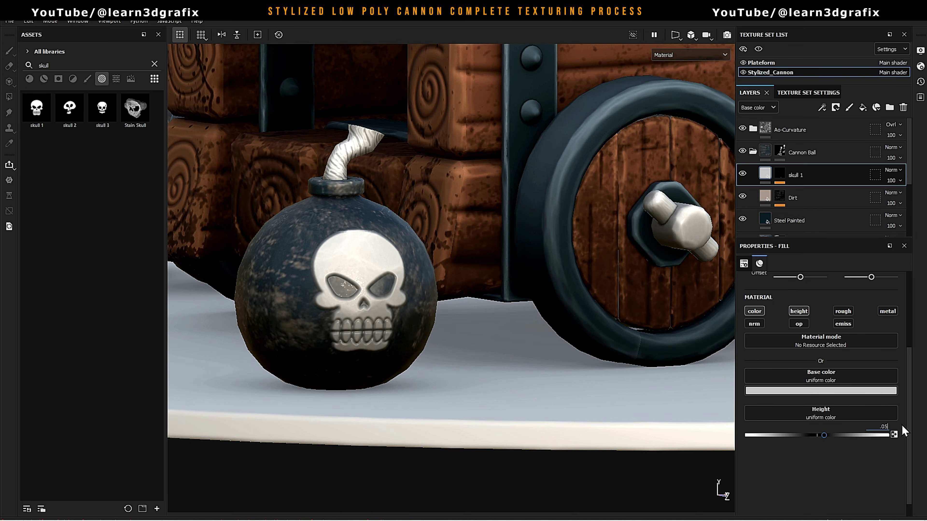
{"action": "key", "text": "Return"}
{"action": "left_click_drag", "start_coordinate": [365, 288], "coordinate": [456, 256], "text": "alt"}
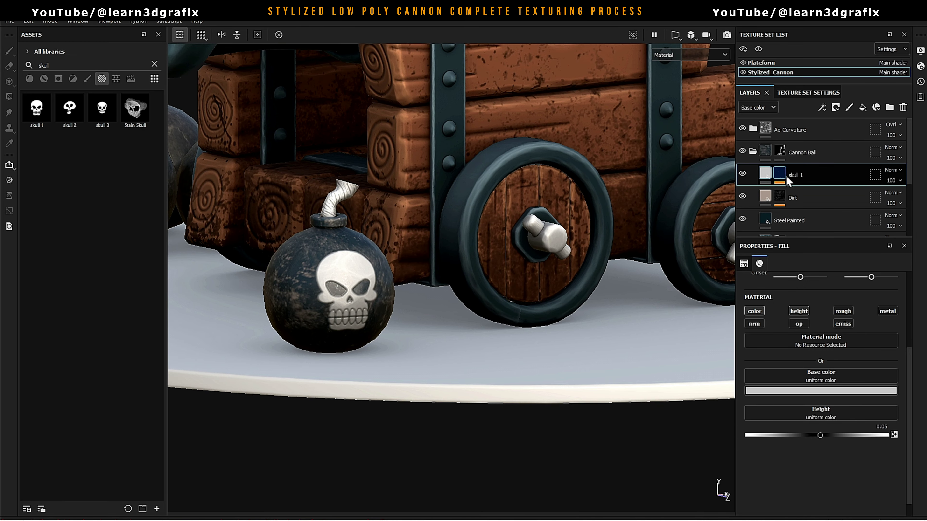
{"action": "left_click", "coordinate": [780, 172]}
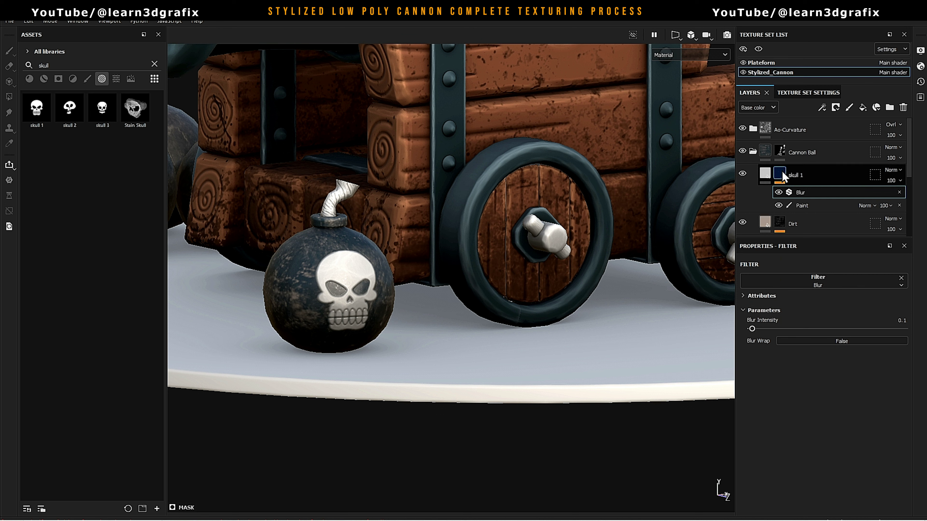
Add a fill effect to skull 1's mask using the Grunge Dirt Thin texture
{"action": "right_click", "coordinate": [781, 176]}
{"action": "left_click", "coordinate": [850, 325]}
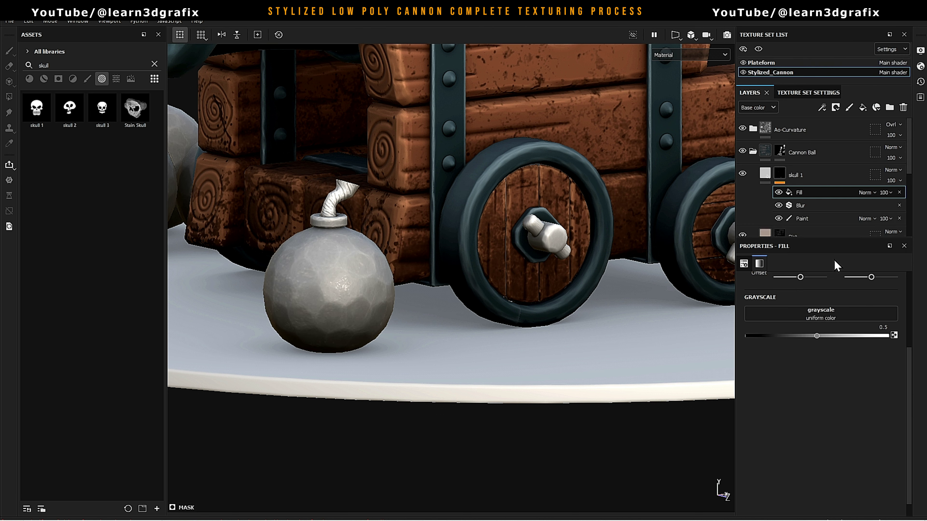
{"action": "left_click", "coordinate": [838, 314]}
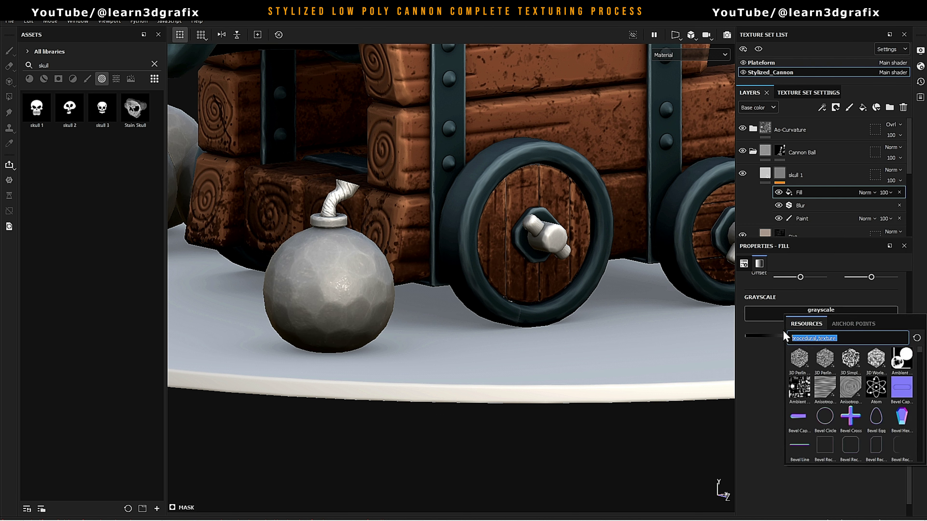
{"action": "type", "text": "grunge dirt thin"}
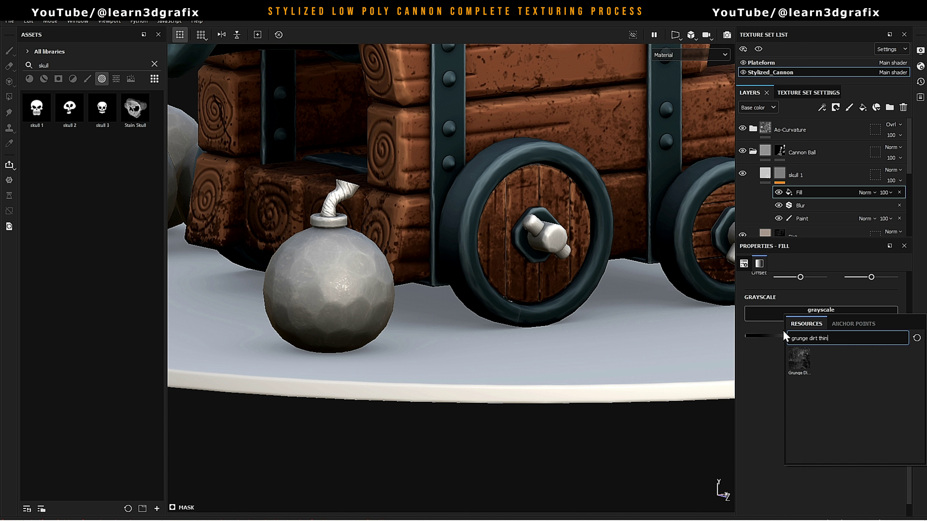
{"action": "left_click", "coordinate": [798, 356]}
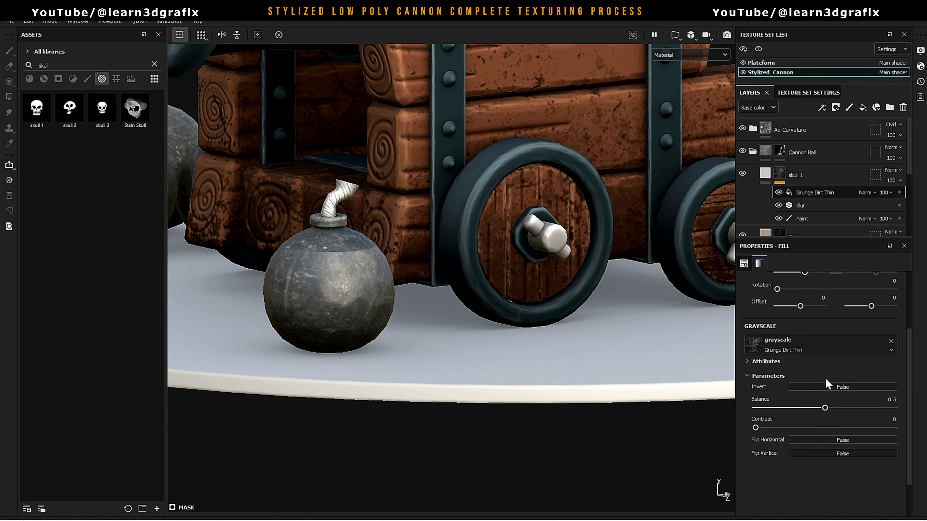
Set the grunge fill to Subtract blending, Tri-planar projection, scale 1.02 and balance 0.85
{"action": "left_click", "coordinate": [868, 193]}
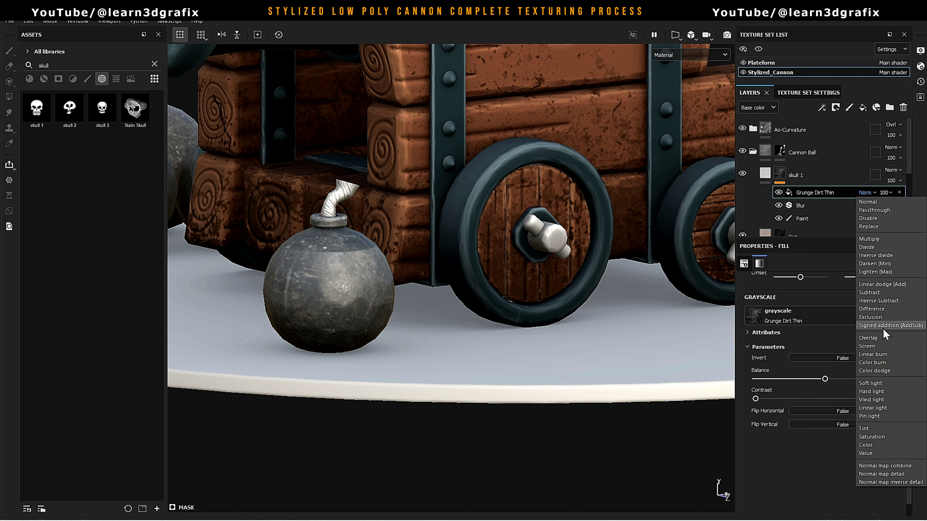
{"action": "left_click", "coordinate": [890, 291]}
{"action": "scroll", "coordinate": [330, 274], "scroll_direction": "up", "scroll_amount": 2}
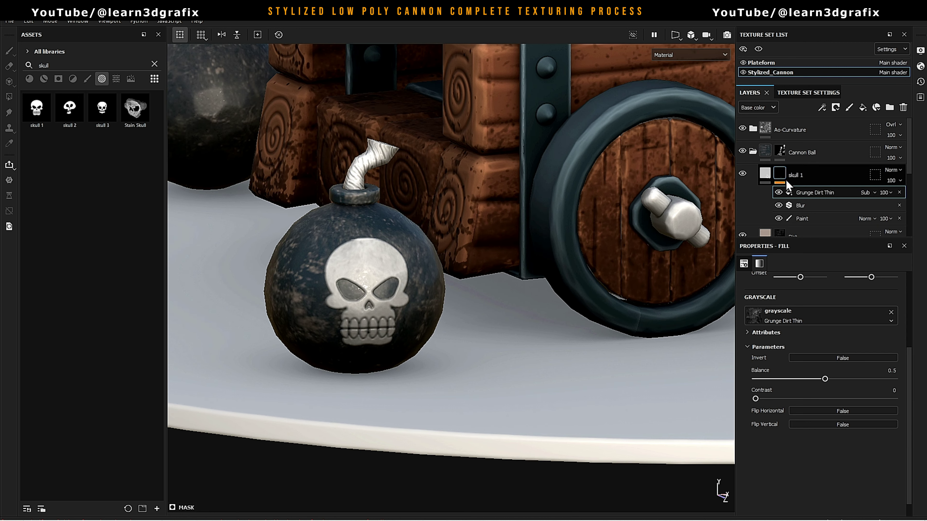
{"action": "scroll", "coordinate": [803, 300], "scroll_direction": "up", "scroll_amount": 3}
{"action": "left_click", "coordinate": [813, 299]}
{"action": "left_click", "coordinate": [807, 330]}
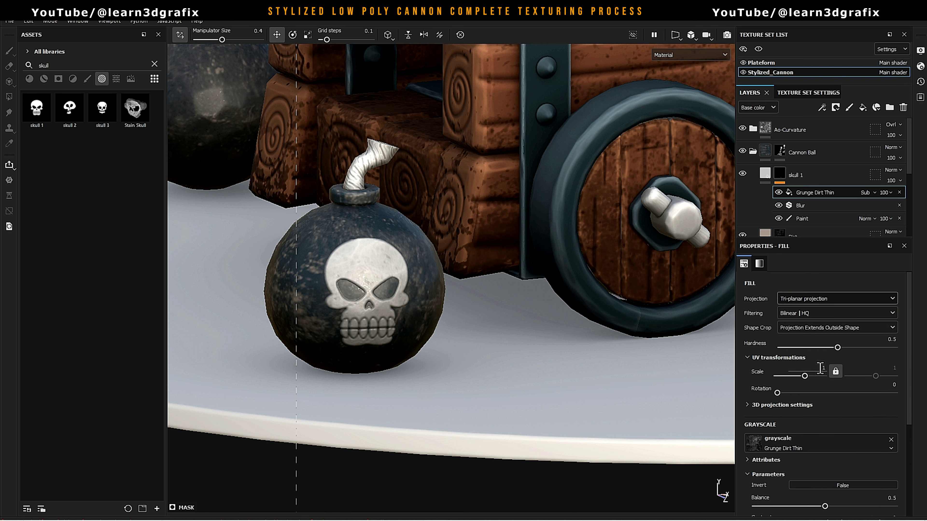
{"action": "left_click_drag", "start_coordinate": [805, 380], "coordinate": [806, 380]}
{"action": "scroll", "coordinate": [813, 387], "scroll_direction": "down", "scroll_amount": 3}
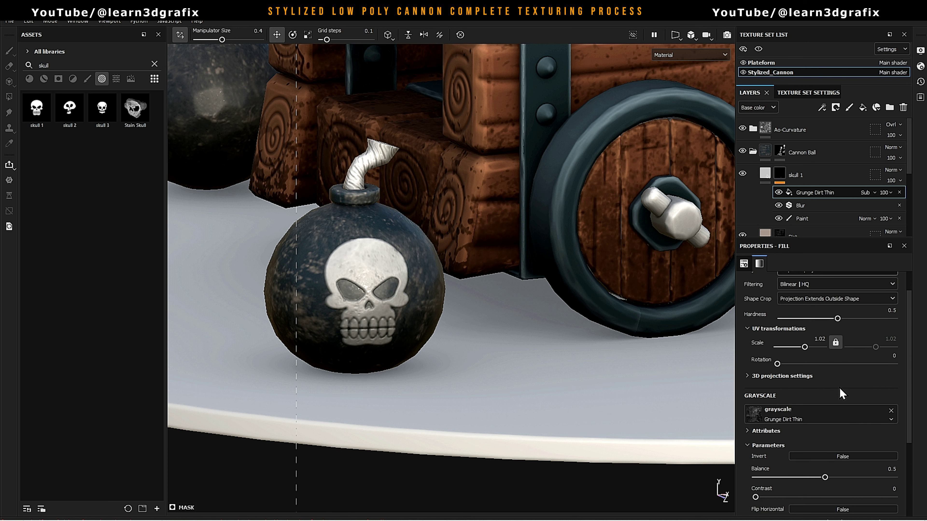
{"action": "scroll", "coordinate": [841, 395], "scroll_direction": "down", "scroll_amount": 2}
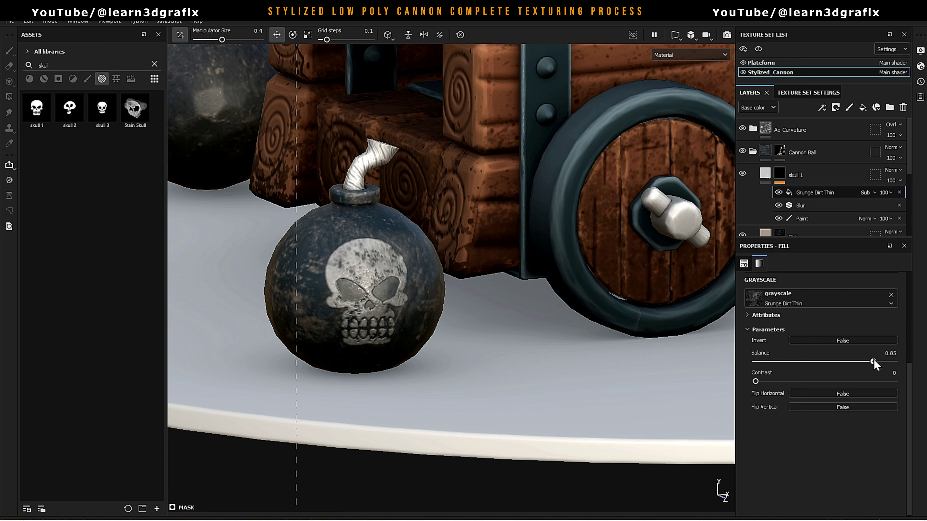
{"action": "scroll", "coordinate": [353, 283], "scroll_direction": "down", "scroll_amount": 5}
{"action": "left_click_drag", "start_coordinate": [352, 283], "coordinate": [423, 288], "text": "alt"}
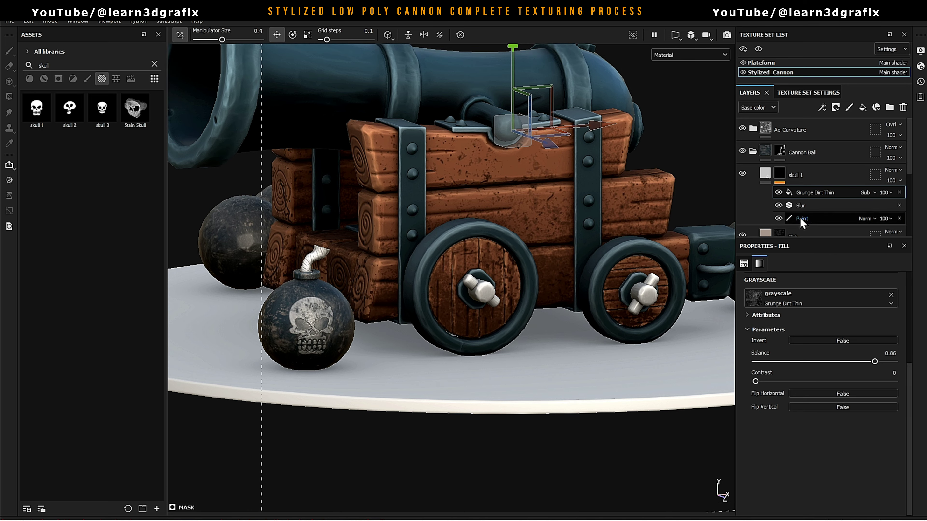
{"action": "left_click", "coordinate": [765, 174]}
{"action": "type", "text": "skull 2"}
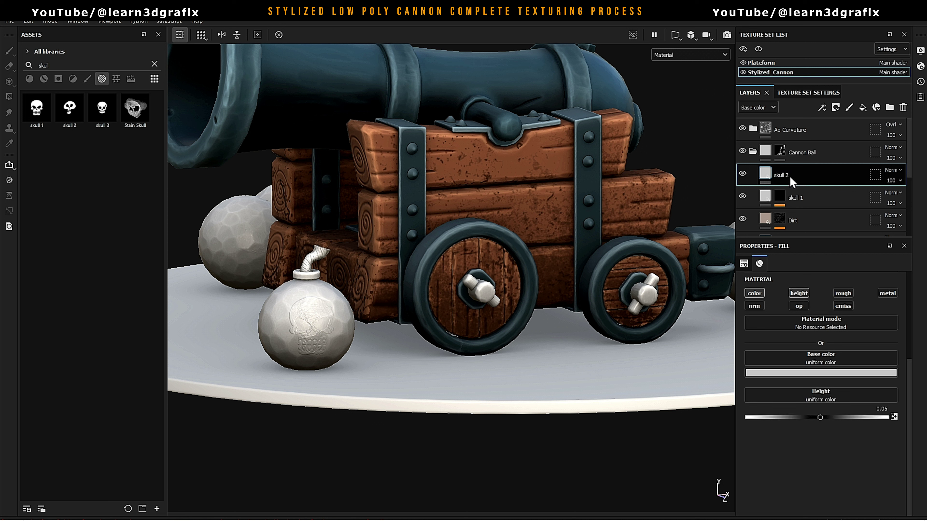
Give skull 2 a black mask and paste in skull 1's grunge and blur effects
{"action": "right_click", "coordinate": [766, 178]}
{"action": "left_click", "coordinate": [816, 190]}
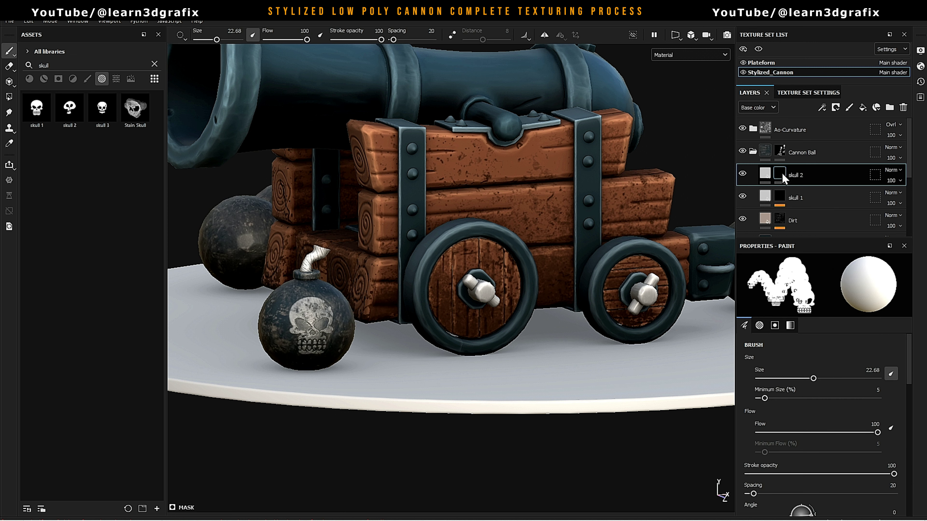
{"action": "left_click", "coordinate": [768, 195]}
{"action": "left_click", "coordinate": [809, 226]}
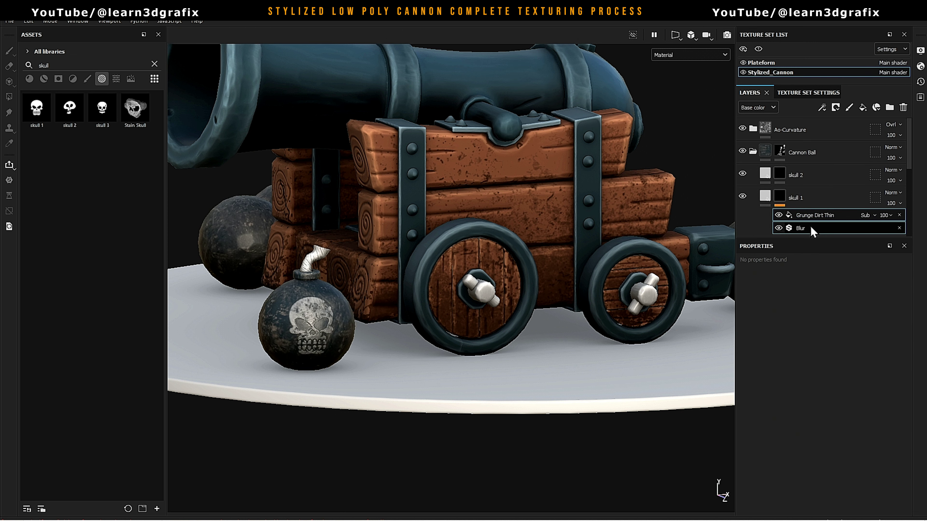
{"action": "left_click", "coordinate": [779, 173]}
{"action": "right_click", "coordinate": [780, 172]}
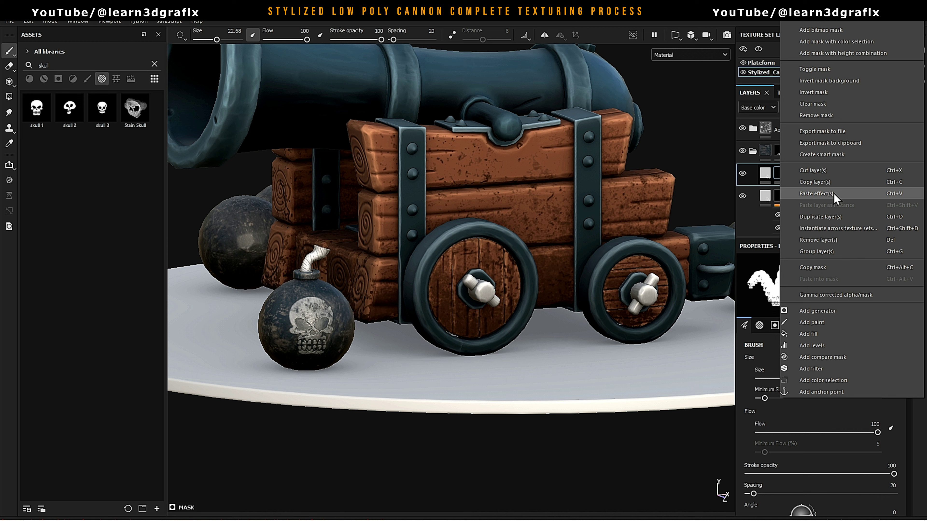
{"action": "left_click", "coordinate": [833, 192]}
Add a Paint effect to skull 2's mask and stamp the skull 2 alpha on the top cannonball
{"action": "left_click", "coordinate": [779, 173]}
{"action": "right_click", "coordinate": [779, 171]}
{"action": "left_click", "coordinate": [819, 324]}
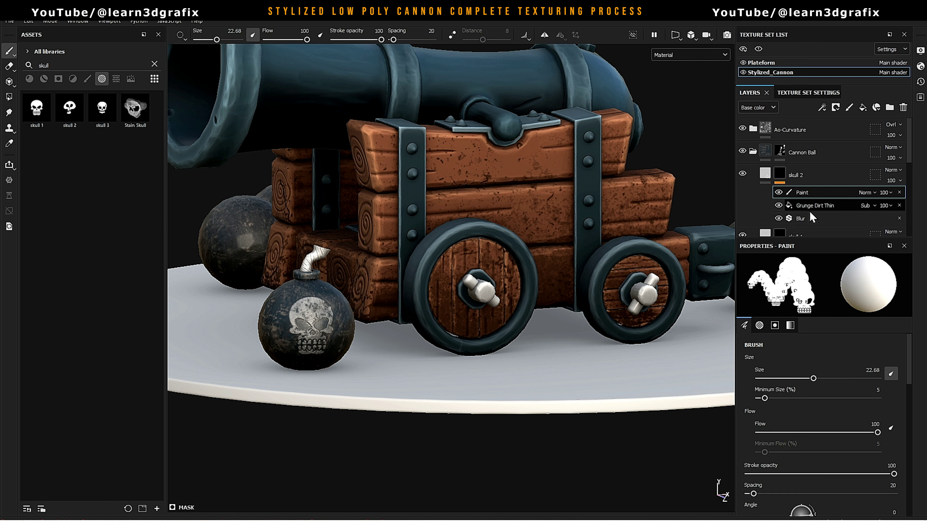
{"action": "left_click_drag", "start_coordinate": [806, 225], "coordinate": [806, 223]}
{"action": "left_click_drag", "start_coordinate": [548, 207], "coordinate": [515, 237], "text": "alt"}
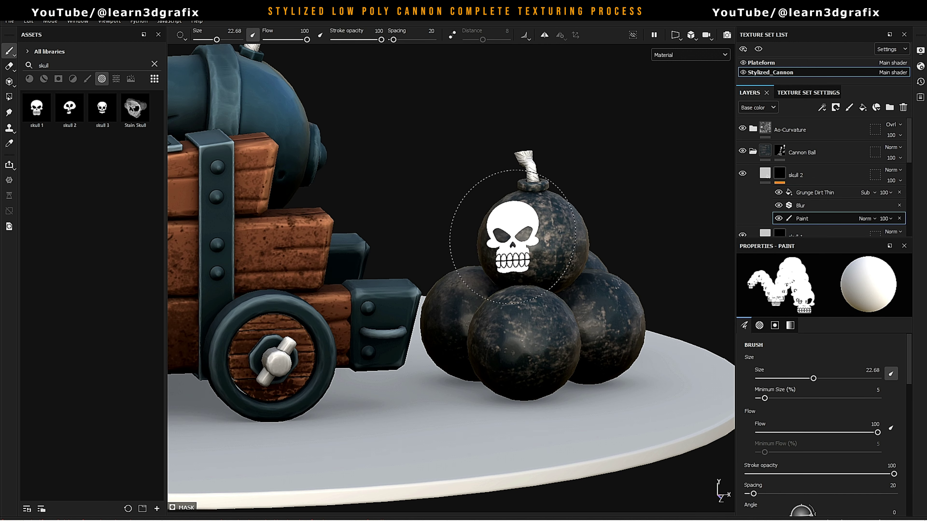
{"action": "left_click", "coordinate": [69, 107]}
{"action": "scroll", "coordinate": [456, 263], "scroll_direction": "up", "scroll_amount": 3}
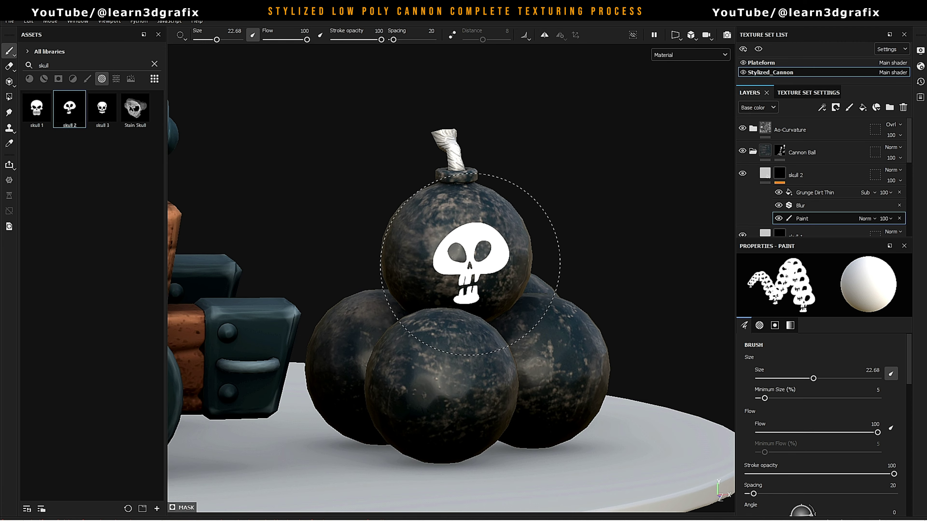
{"action": "left_click", "coordinate": [467, 255]}
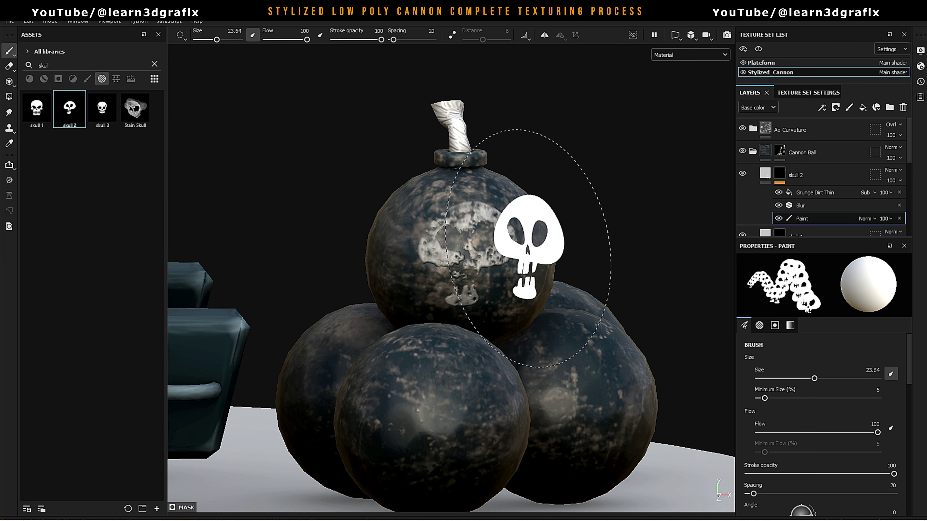
{"action": "left_click", "coordinate": [472, 249]}
Lower the grunge effect opacity in skull 2's mask to brighten the skull
{"action": "scroll", "coordinate": [472, 249], "scroll_direction": "down", "scroll_amount": 5}
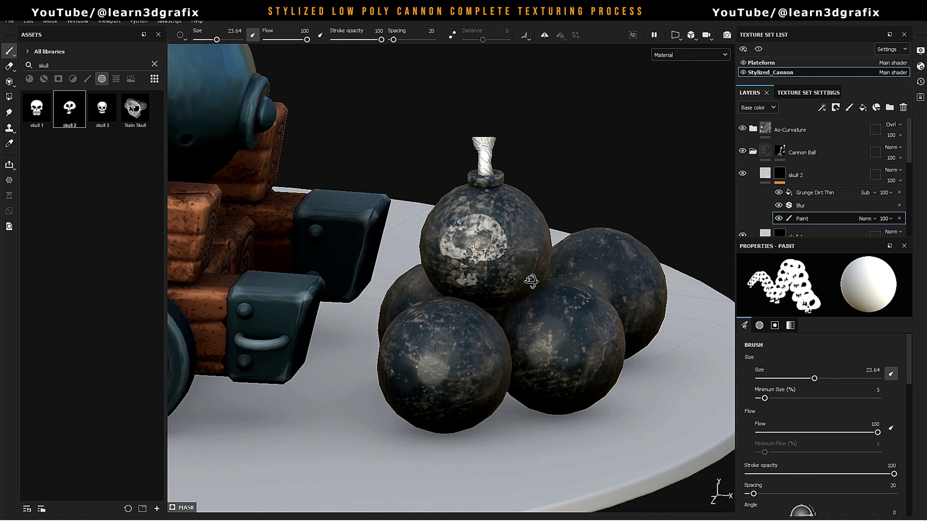
{"action": "left_click_drag", "start_coordinate": [511, 248], "coordinate": [608, 246], "text": "alt"}
{"action": "scroll", "coordinate": [584, 255], "scroll_direction": "down", "scroll_amount": 3}
{"action": "left_click_drag", "start_coordinate": [561, 269], "coordinate": [569, 263], "text": "alt"}
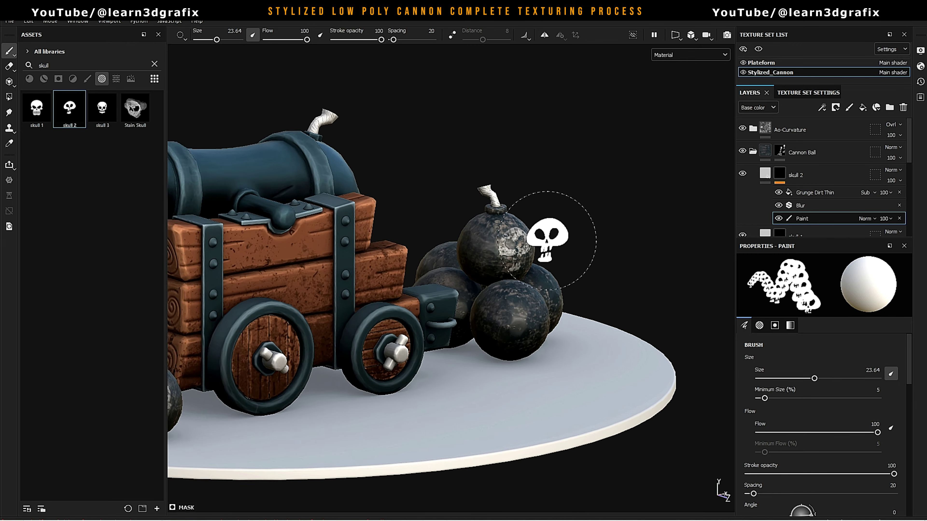
{"action": "scroll", "coordinate": [542, 238], "scroll_direction": "up", "scroll_amount": 5}
{"action": "left_click", "coordinate": [823, 192]}
{"action": "left_click", "coordinate": [799, 175]}
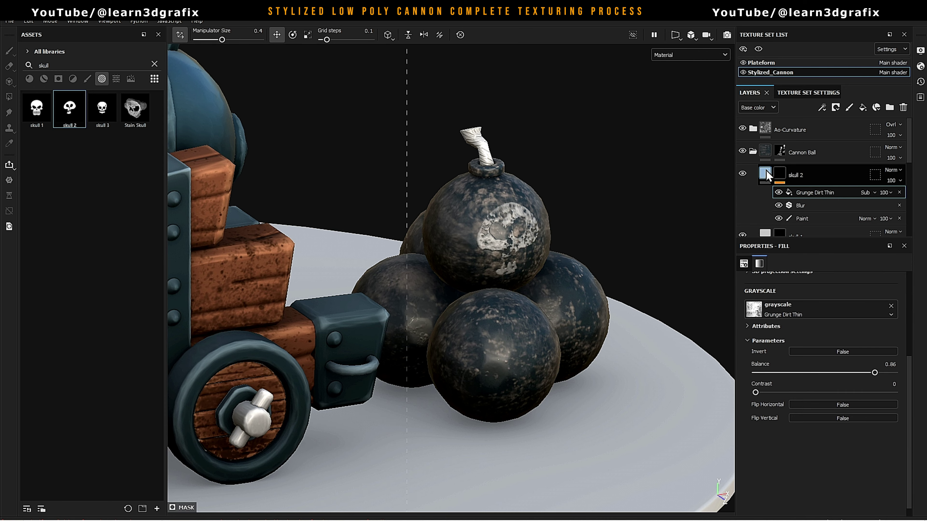
{"action": "key", "text": "f"}
{"action": "scroll", "coordinate": [603, 224], "scroll_direction": "up", "scroll_amount": 5}
{"action": "scroll", "coordinate": [604, 225], "scroll_direction": "up", "scroll_amount": 3}
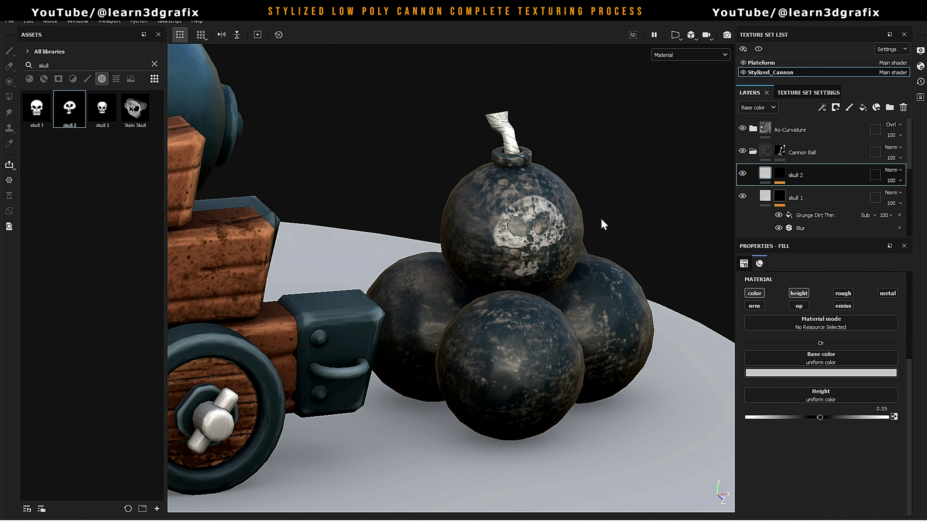
{"action": "left_click", "coordinate": [780, 175]}
{"action": "left_click", "coordinate": [814, 193]}
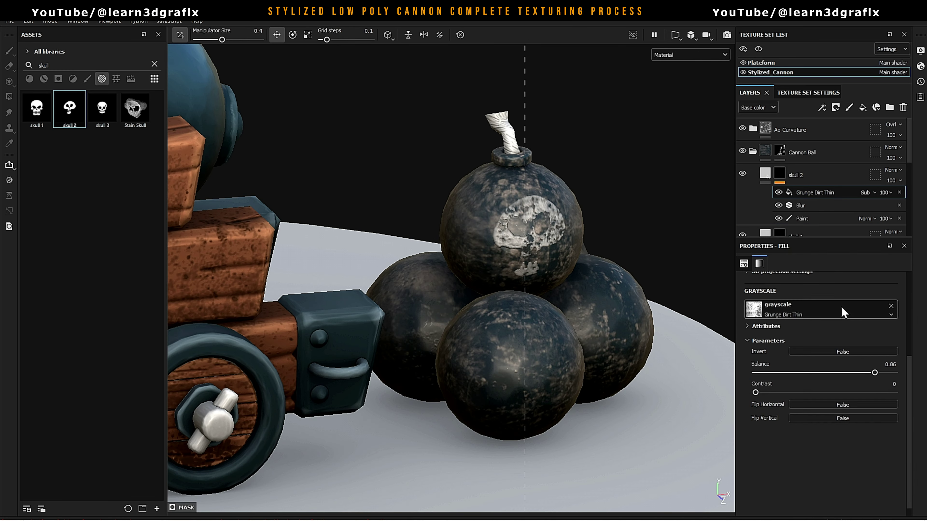
{"action": "left_click", "coordinate": [886, 193]}
{"action": "left_click_drag", "start_coordinate": [921, 210], "coordinate": [897, 210]}
Set skull 1's grunge opacity to 85 and add a new fill layer above skull 2
{"action": "key", "text": "f"}
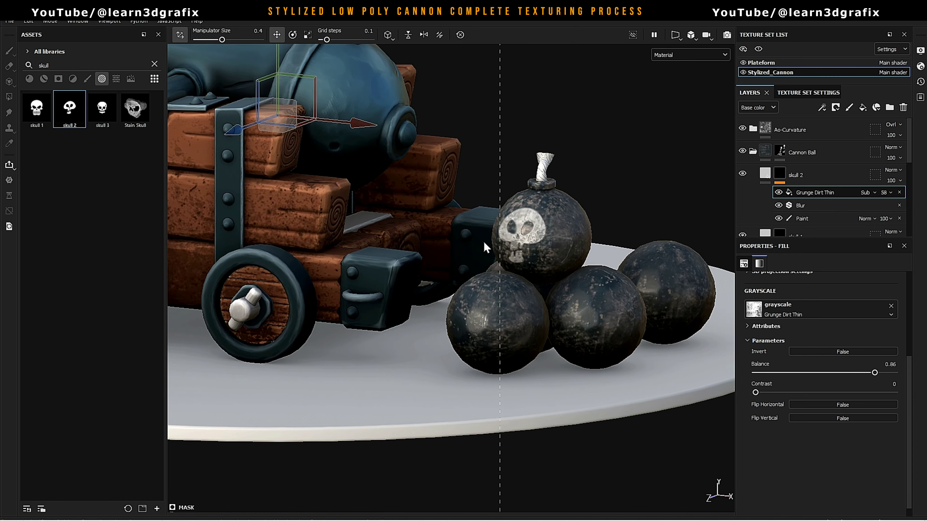
{"action": "left_click_drag", "start_coordinate": [401, 292], "coordinate": [328, 328], "text": "alt"}
{"action": "scroll", "coordinate": [313, 350], "scroll_direction": "up", "scroll_amount": 5}
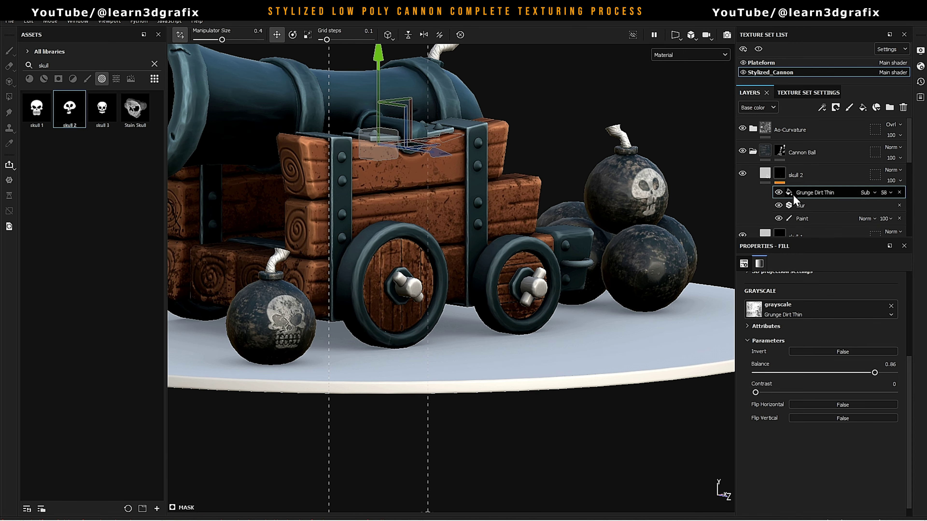
{"action": "left_click", "coordinate": [779, 174]}
{"action": "left_click", "coordinate": [779, 197]}
{"action": "left_click", "coordinate": [815, 215]}
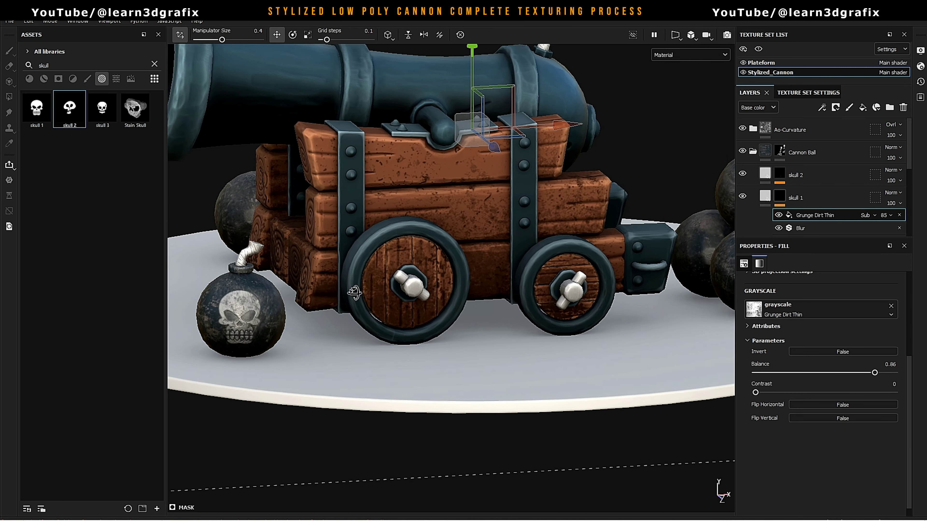
{"action": "scroll", "coordinate": [510, 256], "scroll_direction": "down", "scroll_amount": 5}
{"action": "mouse_move", "coordinate": [438, 256]}
{"action": "left_mouse_down", "text": "alt"}
{"action": "mouse_move", "coordinate": [509, 261]}
{"action": "mouse_move", "coordinate": [269, 290]}
{"action": "left_mouse_up", "text": "alt"}
{"action": "scroll", "coordinate": [509, 261], "scroll_direction": "up", "scroll_amount": 5}
{"action": "scroll", "coordinate": [509, 261], "scroll_direction": "down", "scroll_amount": 3}
{"action": "scroll", "coordinate": [269, 290], "scroll_direction": "up", "scroll_amount": 5}
{"action": "left_click", "coordinate": [764, 174]}
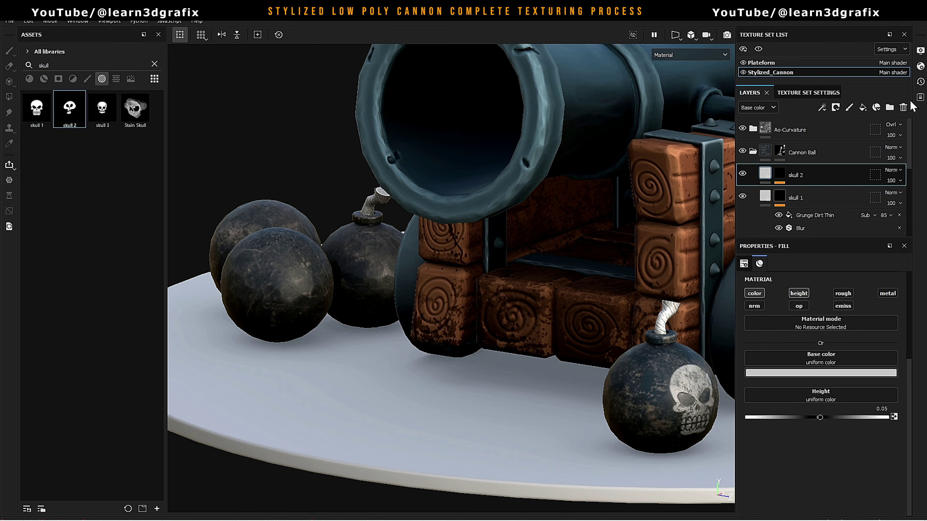
{"action": "left_click", "coordinate": [862, 108]}
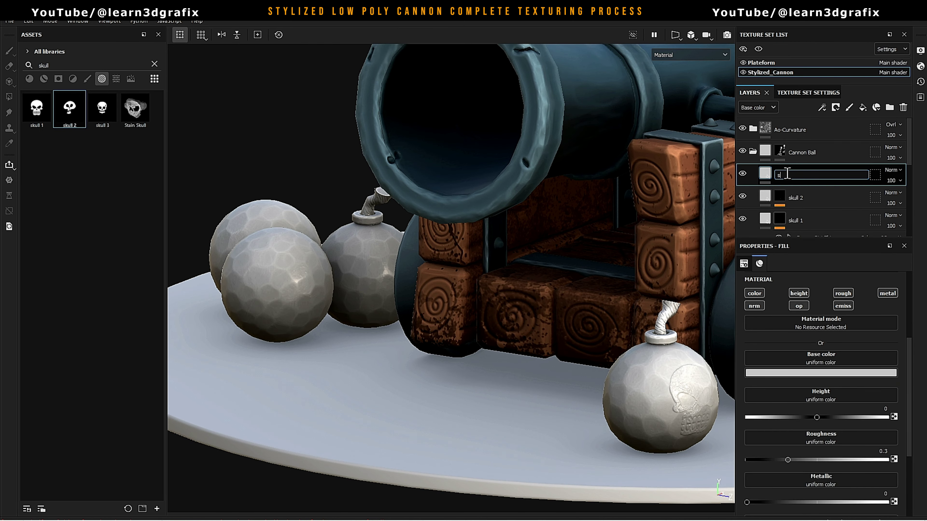
Give skull 3 a black mask containing a Paint effect
{"action": "right_click", "coordinate": [763, 174]}
{"action": "left_click", "coordinate": [839, 191]}
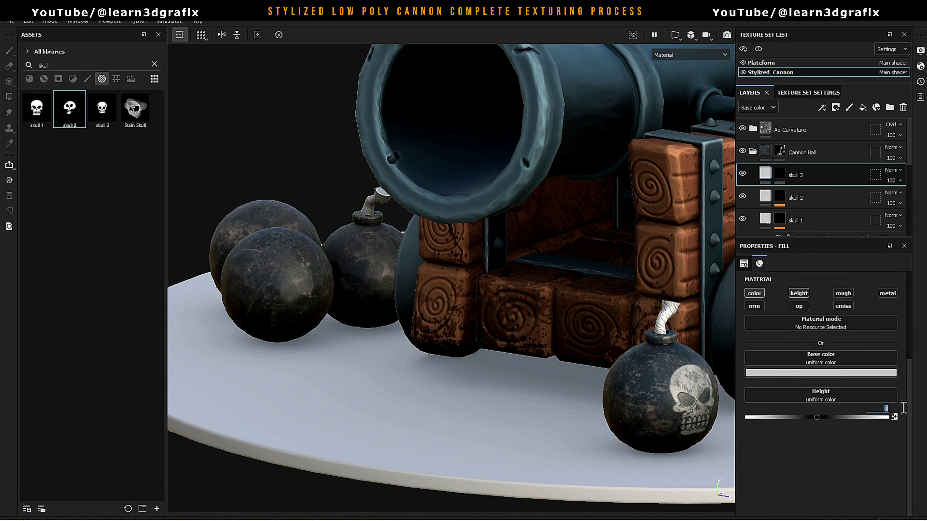
{"action": "right_click", "coordinate": [777, 174]}
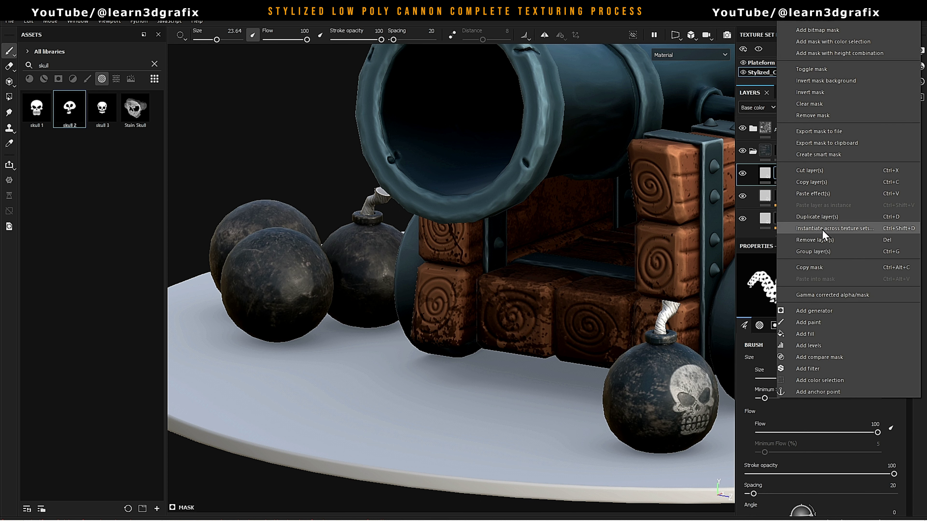
{"action": "left_click", "coordinate": [834, 194]}
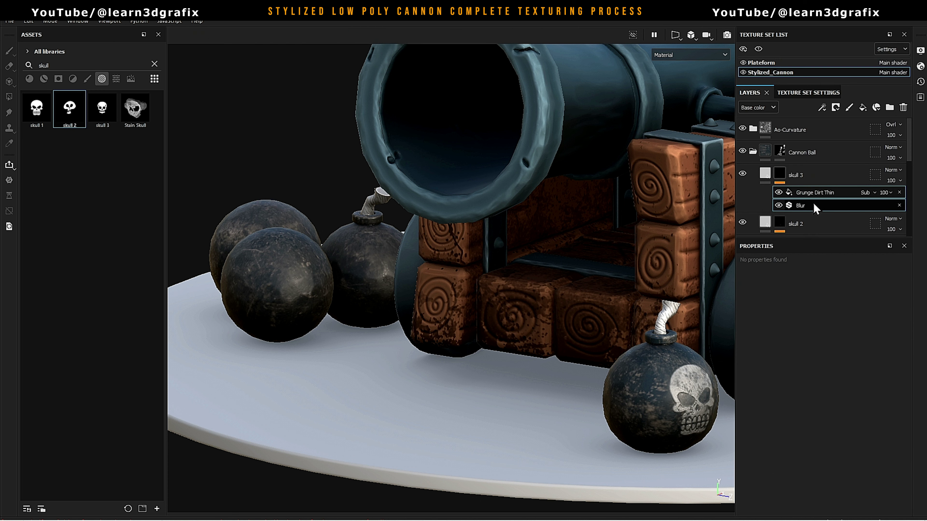
{"action": "right_click", "coordinate": [779, 173]}
{"action": "left_click", "coordinate": [831, 325]}
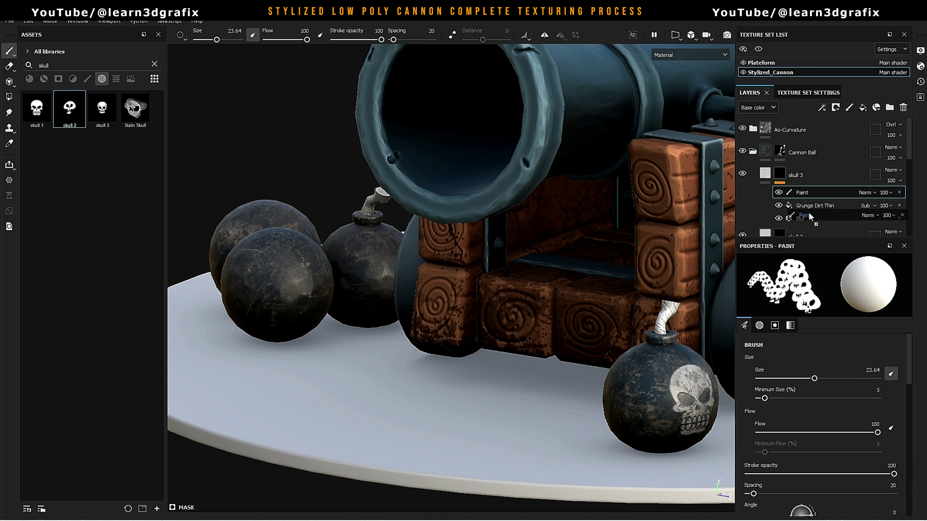
Stamp the skull 3 alpha onto the bomb beside the left cannonballs
{"action": "scroll", "coordinate": [810, 225], "scroll_direction": "down", "scroll_amount": 2}
{"action": "scroll", "coordinate": [821, 419], "scroll_direction": "down", "scroll_amount": 10}
{"action": "left_click", "coordinate": [102, 108]}
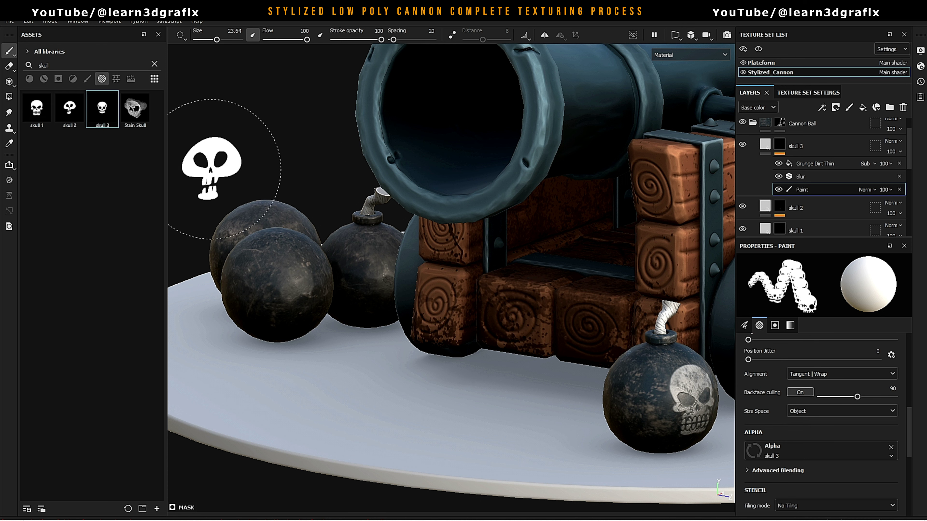
{"action": "mouse_move", "coordinate": [207, 161]}
{"action": "left_mouse_down", "text": "alt"}
{"action": "mouse_move", "coordinate": [366, 248]}
{"action": "mouse_move", "coordinate": [366, 282]}
{"action": "left_mouse_up", "text": "alt"}
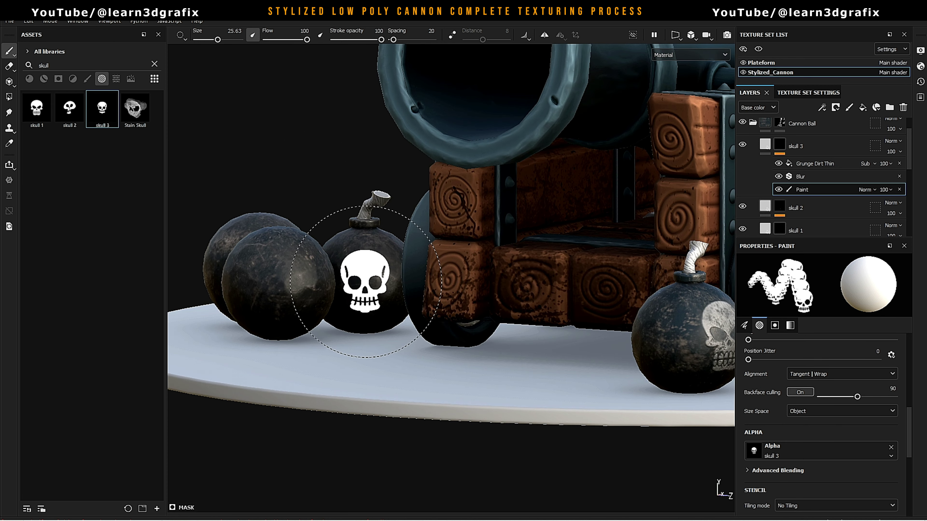
{"action": "left_click", "coordinate": [363, 281]}
Weaken the Grunge Dirt Thin opacity and brighten skull 3's base colour to near white
{"action": "scroll", "coordinate": [363, 280], "scroll_direction": "up", "scroll_amount": 2}
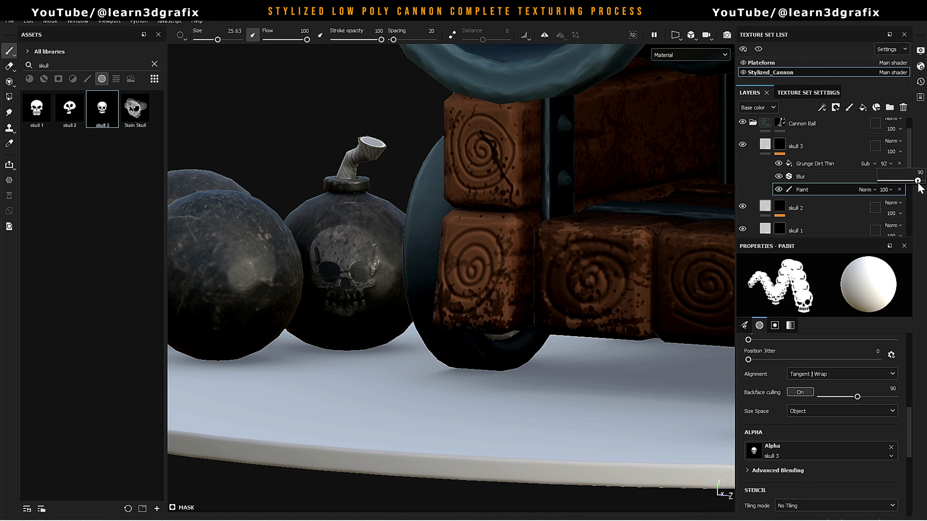
{"action": "left_click_drag", "start_coordinate": [918, 185], "coordinate": [913, 184]}
{"action": "scroll", "coordinate": [321, 237], "scroll_direction": "down", "scroll_amount": 3}
{"action": "left_click_drag", "start_coordinate": [321, 237], "coordinate": [402, 234], "text": "alt"}
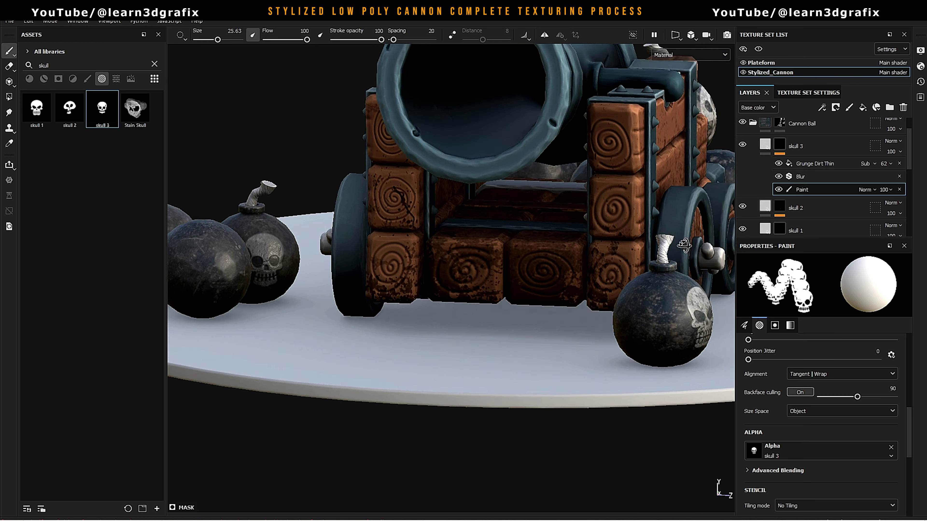
{"action": "left_click", "coordinate": [795, 154]}
{"action": "left_click", "coordinate": [821, 372]}
{"action": "left_click_drag", "start_coordinate": [913, 405], "coordinate": [913, 391]}
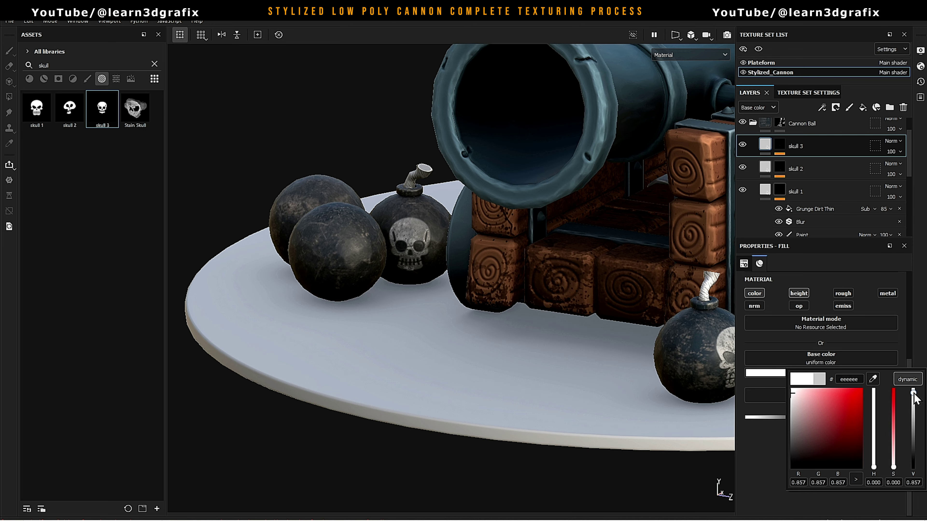
{"action": "scroll", "coordinate": [396, 354], "scroll_direction": "down", "scroll_amount": 3}
{"action": "left_click_drag", "start_coordinate": [396, 354], "coordinate": [413, 356], "text": "alt"}
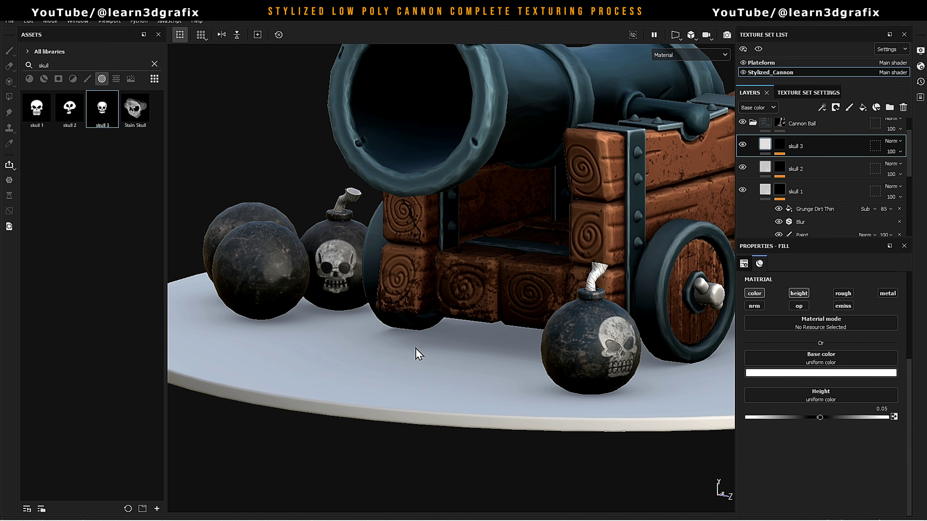
Brighten the skull 2 decal's base colour to white and select its Grunge Dirt Thin effect
{"action": "scroll", "coordinate": [414, 356], "scroll_direction": "up", "scroll_amount": 3}
{"action": "left_click", "coordinate": [770, 169]}
{"action": "left_click", "coordinate": [821, 372]}
{"action": "left_click_drag", "start_coordinate": [913, 413], "coordinate": [913, 396]}
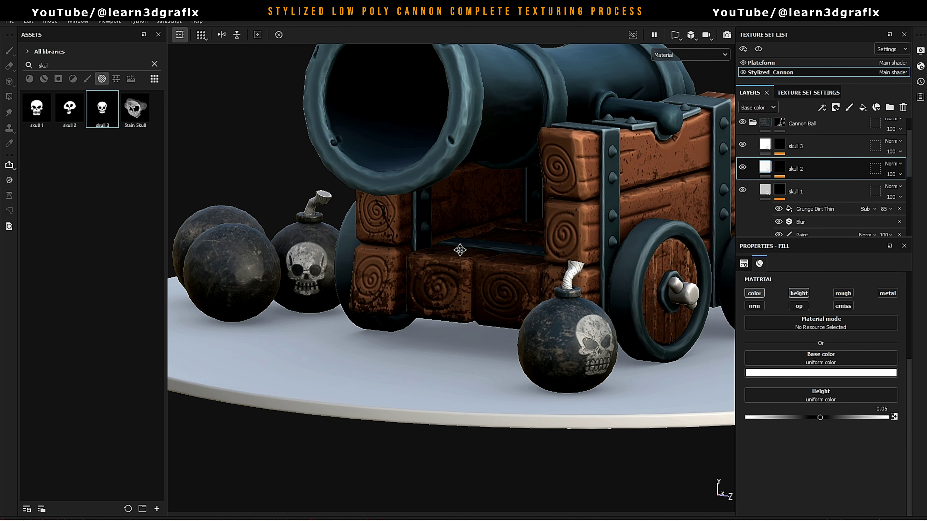
{"action": "mouse_move", "coordinate": [459, 248]}
{"action": "left_mouse_down", "text": "alt"}
{"action": "mouse_move", "coordinate": [374, 308]}
{"action": "mouse_move", "coordinate": [398, 307]}
{"action": "left_mouse_up", "text": "alt"}
{"action": "left_click", "coordinate": [778, 169]}
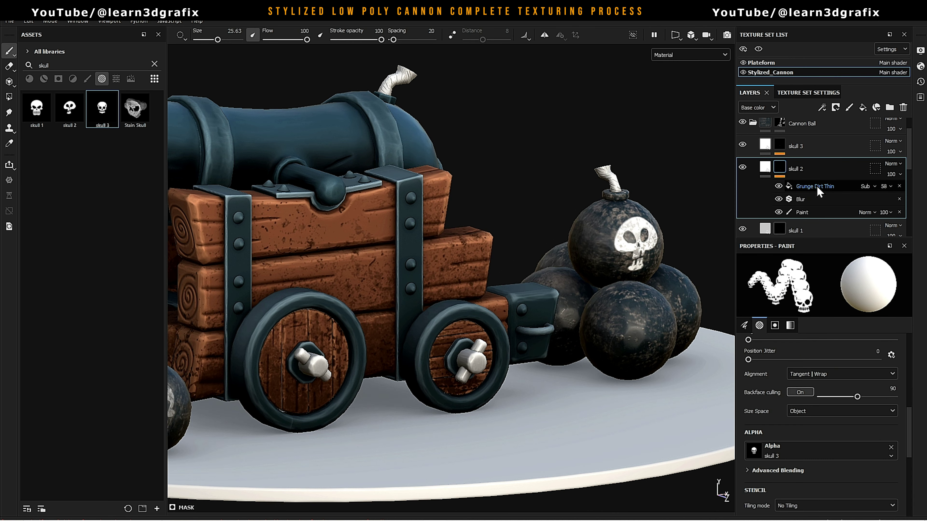
{"action": "left_click", "coordinate": [817, 187]}
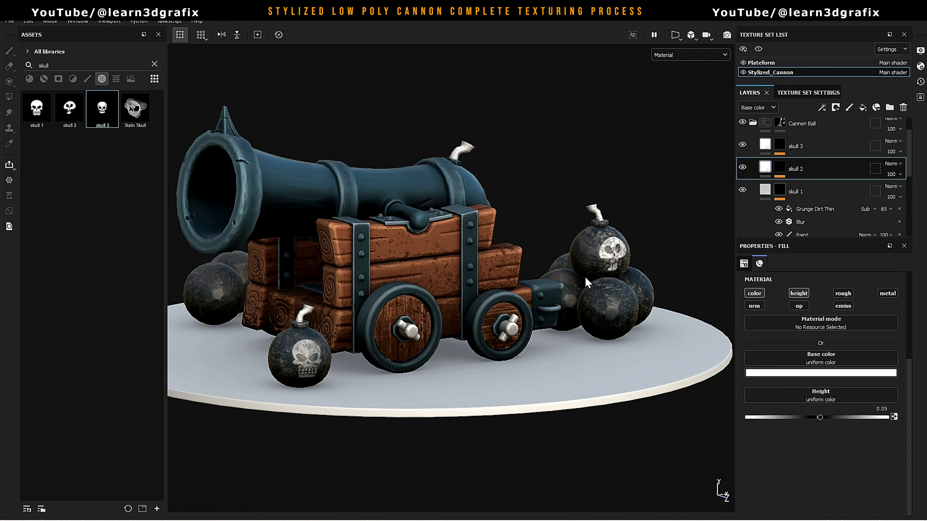
Brighten the skull 1 decal to white and retune its Grunge Dirt Thin to about 85
{"action": "left_click_drag", "start_coordinate": [584, 276], "coordinate": [642, 278], "text": "alt"}
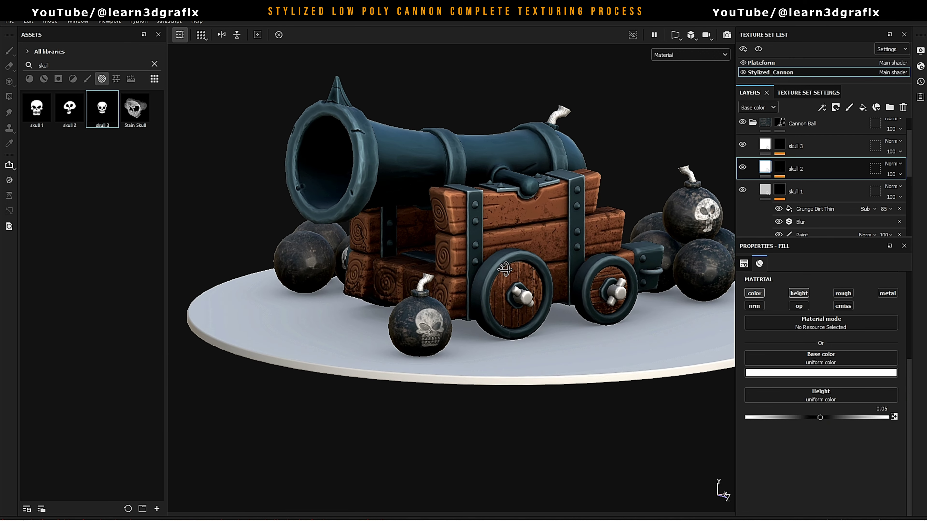
{"action": "left_click", "coordinate": [764, 195]}
{"action": "left_click", "coordinate": [820, 373]}
{"action": "left_click_drag", "start_coordinate": [913, 416], "coordinate": [914, 406]}
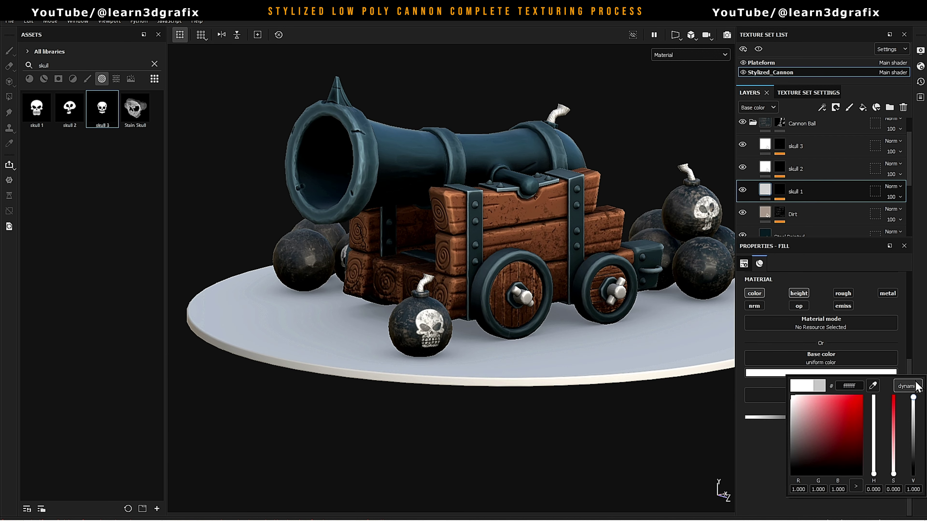
{"action": "left_click", "coordinate": [778, 190]}
{"action": "left_click", "coordinate": [890, 211]}
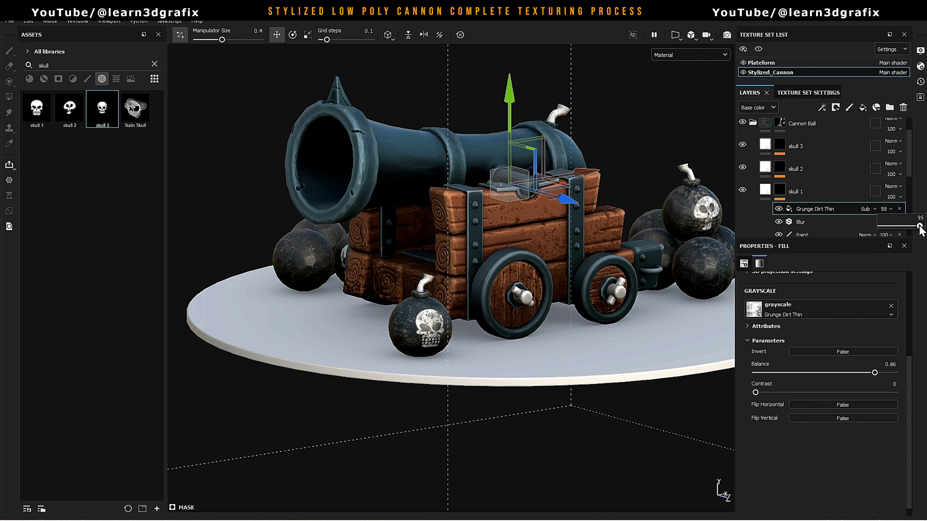
{"action": "left_click_drag", "start_coordinate": [484, 262], "coordinate": [547, 262], "text": "alt"}
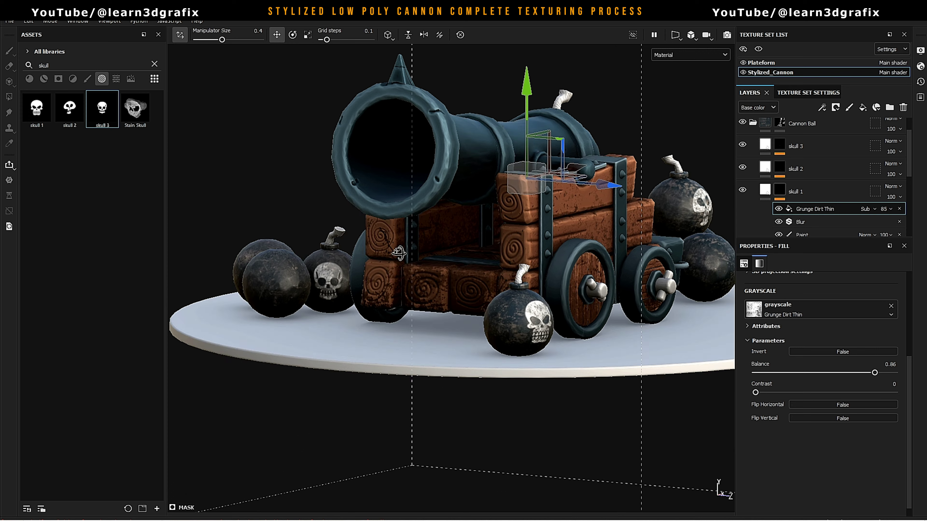
Raise skull 3's Grunge Dirt Thin strength to about 55, then collapse the Cannon Ball folder
{"action": "left_click", "coordinate": [784, 145]}
{"action": "left_click", "coordinate": [886, 164]}
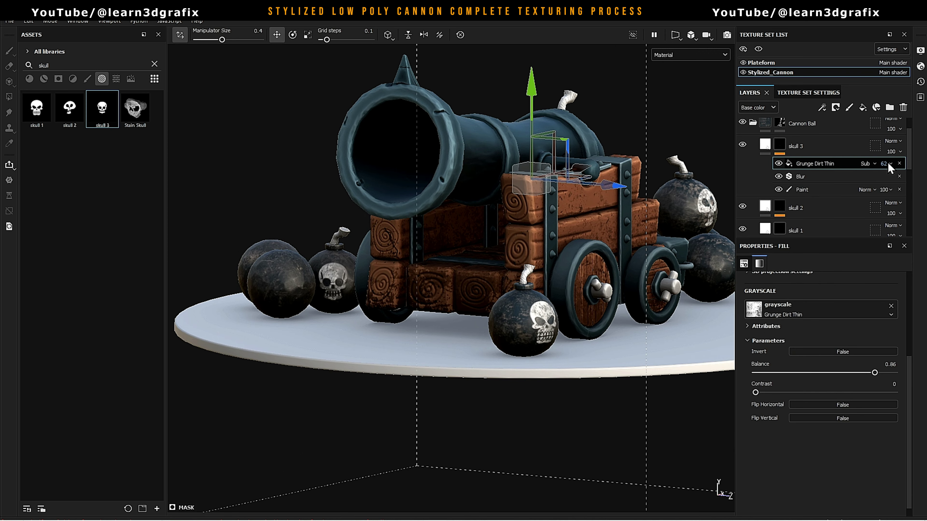
{"action": "left_click_drag", "start_coordinate": [901, 180], "coordinate": [903, 180]}
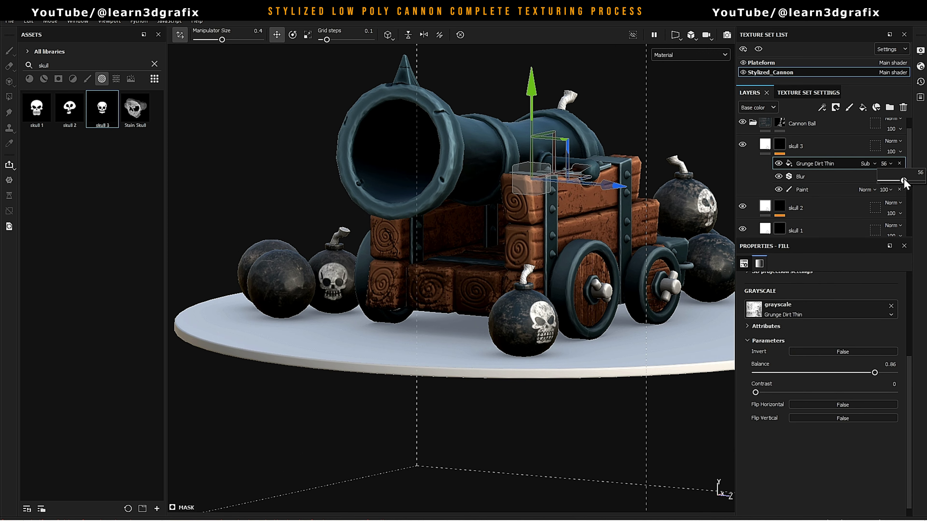
{"action": "left_click_drag", "start_coordinate": [475, 256], "coordinate": [518, 256], "text": "alt"}
{"action": "left_click", "coordinate": [779, 144]}
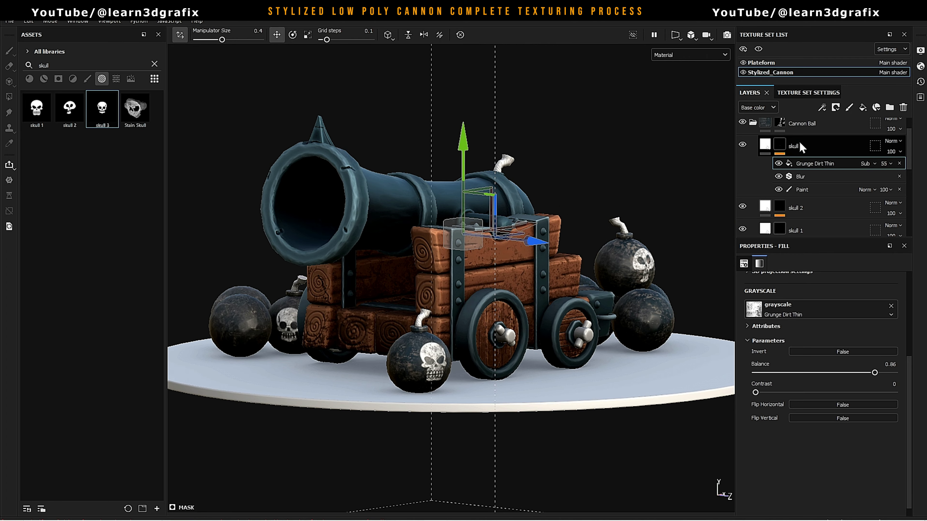
{"action": "left_click", "coordinate": [775, 126]}
Polygon-fill the wheel axle pins in the Wooden wheels mask so they take the brown wood
{"action": "left_click", "coordinate": [779, 196]}
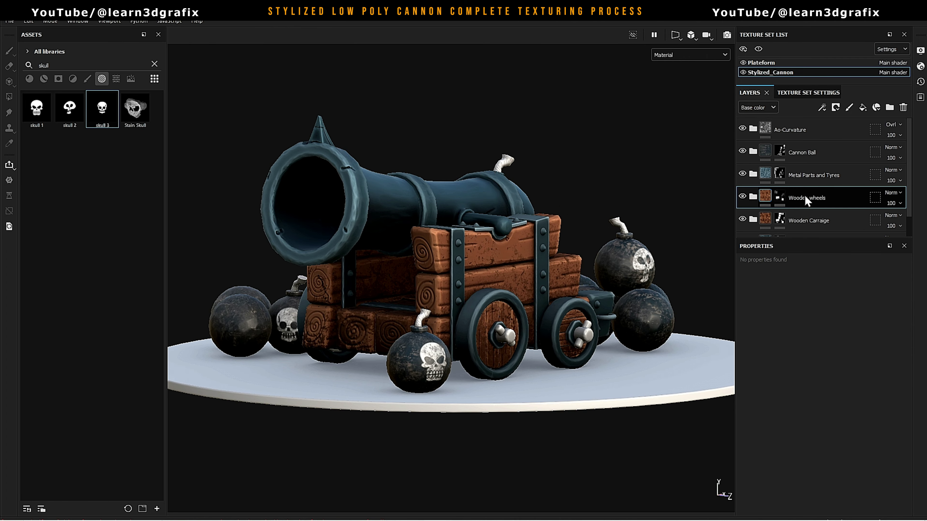
{"action": "scroll", "coordinate": [457, 250], "scroll_direction": "up", "scroll_amount": 5}
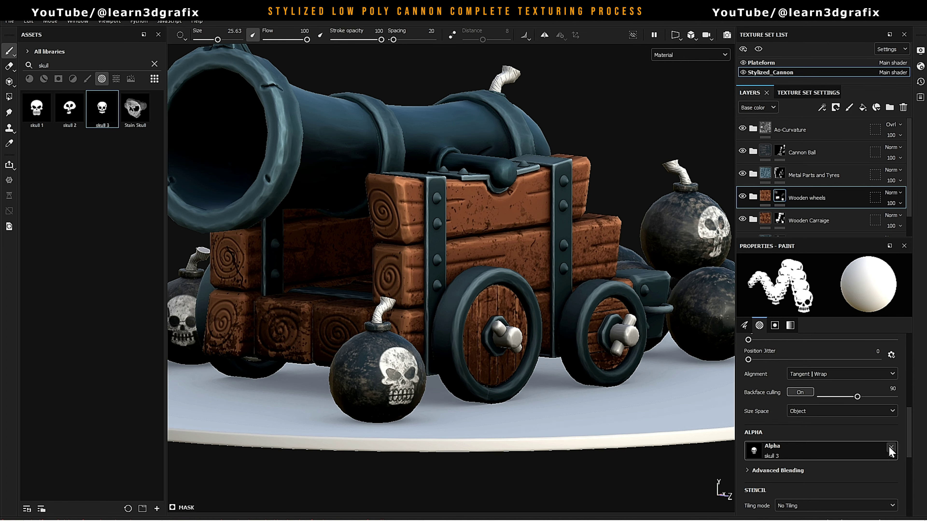
{"action": "scroll", "coordinate": [456, 250], "scroll_direction": "up", "scroll_amount": 2}
{"action": "key", "text": "4"}
{"action": "scroll", "coordinate": [484, 347], "scroll_direction": "up", "scroll_amount": 5}
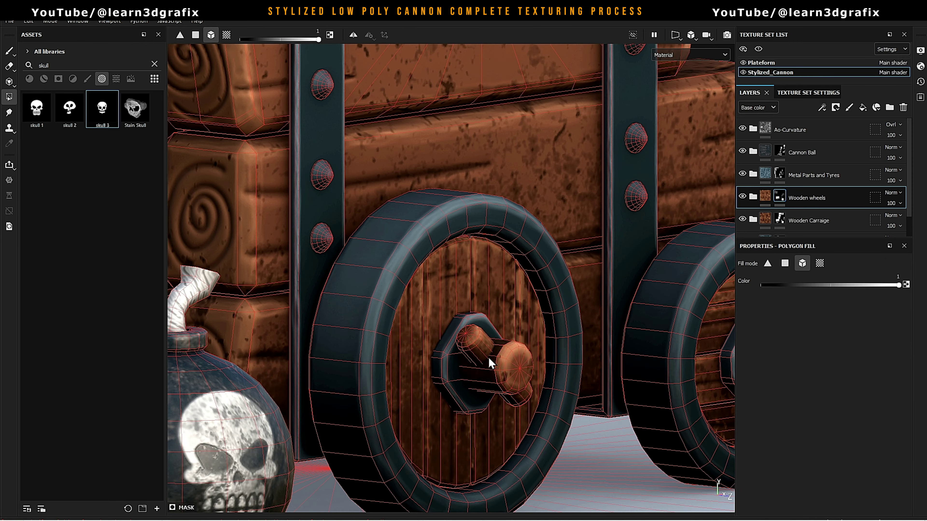
{"action": "scroll", "coordinate": [488, 357], "scroll_direction": "down", "scroll_amount": 10}
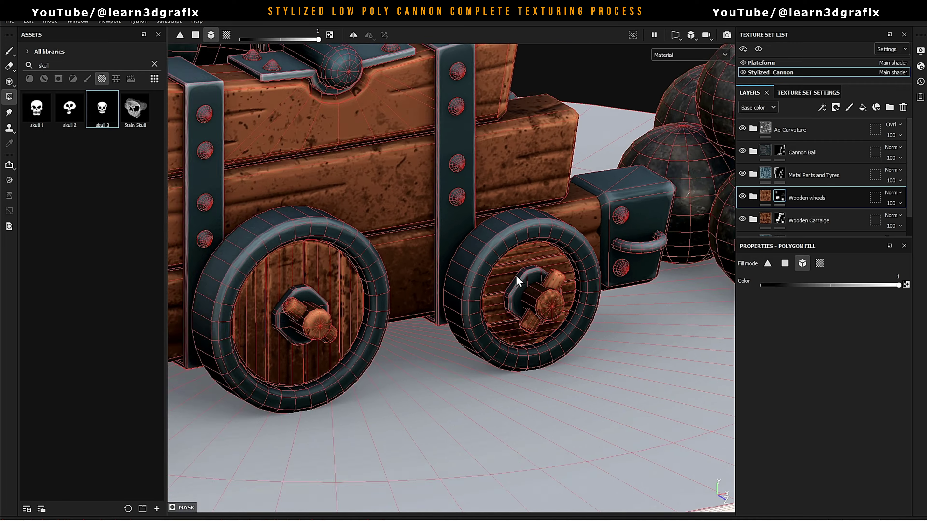
{"action": "mouse_move", "coordinate": [515, 275]}
{"action": "left_mouse_down", "text": "alt"}
{"action": "mouse_move", "coordinate": [456, 233]}
{"action": "mouse_move", "coordinate": [505, 268]}
{"action": "left_mouse_up", "text": "alt"}
{"action": "scroll", "coordinate": [505, 268], "scroll_direction": "up", "scroll_amount": 3}
{"action": "scroll", "coordinate": [321, 206], "scroll_direction": "down", "scroll_amount": 2}
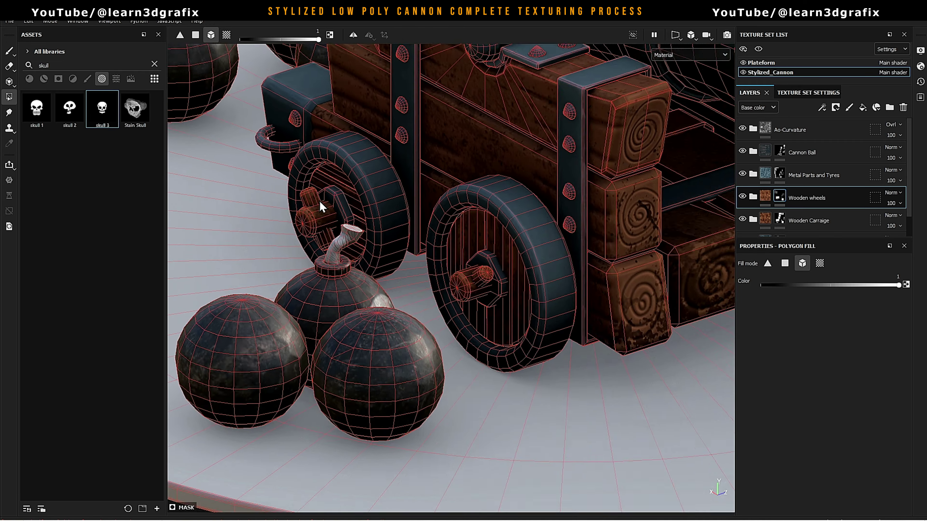
{"action": "scroll", "coordinate": [321, 206], "scroll_direction": "down", "scroll_amount": 5}
{"action": "left_click_drag", "start_coordinate": [368, 197], "coordinate": [437, 204], "text": "alt"}
{"action": "left_click", "coordinate": [808, 197]}
Review the cannon from the front and switch to the Plateform texture set
{"action": "scroll", "coordinate": [483, 245], "scroll_direction": "up", "scroll_amount": 2}
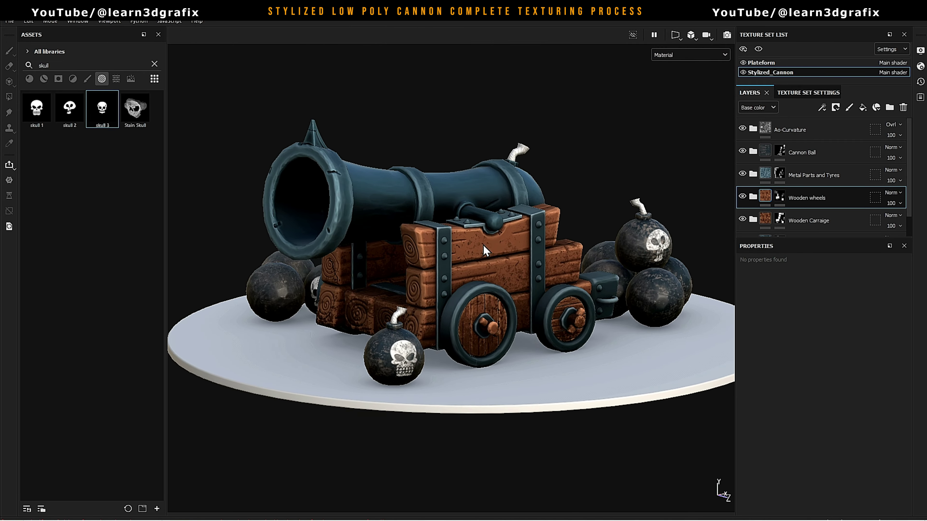
{"action": "scroll", "coordinate": [483, 245], "scroll_direction": "up", "scroll_amount": 2}
{"action": "left_click_drag", "start_coordinate": [484, 245], "coordinate": [524, 237], "text": "alt"}
{"action": "scroll", "coordinate": [592, 261], "scroll_direction": "up", "scroll_amount": 2}
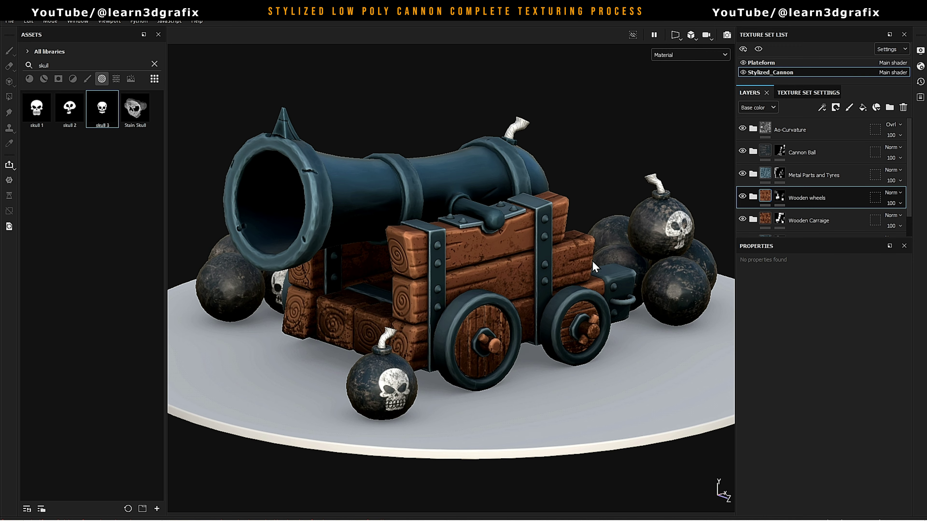
{"action": "left_click_drag", "start_coordinate": [593, 261], "coordinate": [497, 315], "text": "alt"}
{"action": "left_click", "coordinate": [774, 62]}
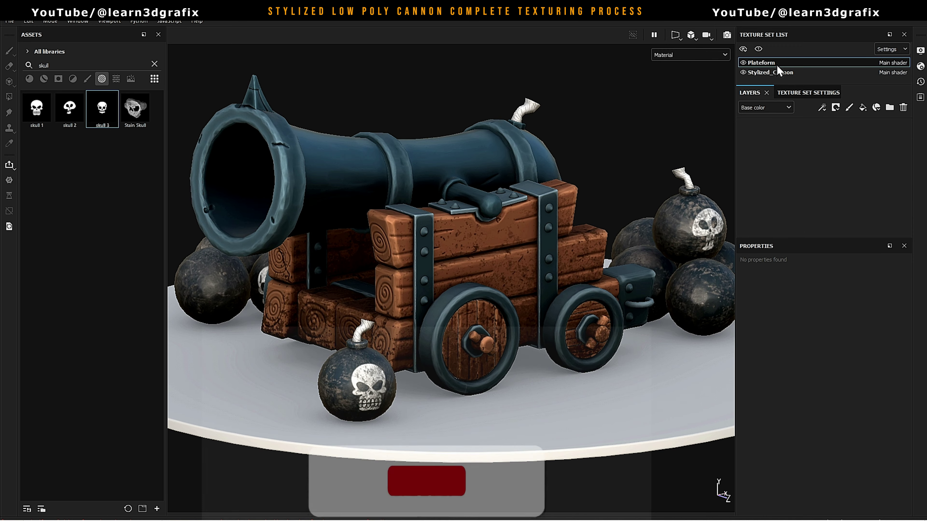
Apply the Concrete Bare material to the platform
{"action": "left_click", "coordinate": [154, 65]}
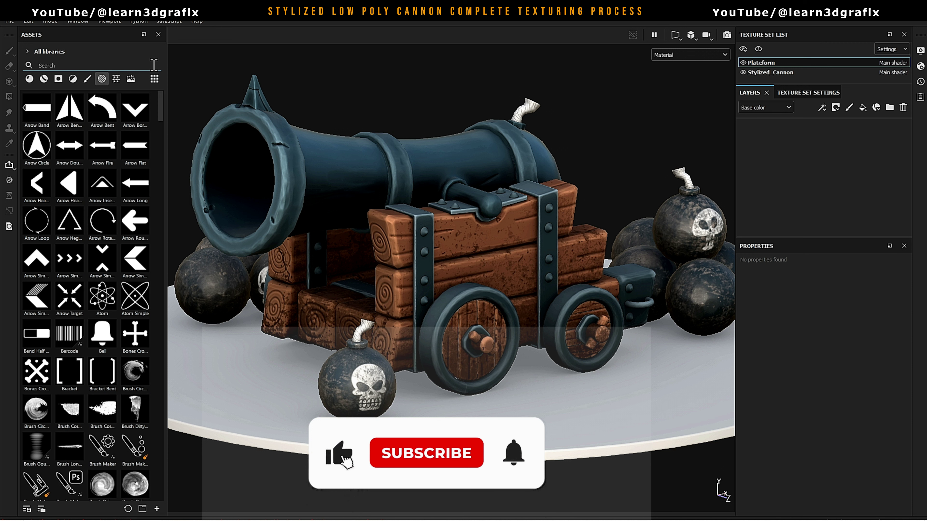
{"action": "left_click", "coordinate": [29, 79]}
{"action": "left_click", "coordinate": [62, 65]}
{"action": "type", "text": "concrete"}
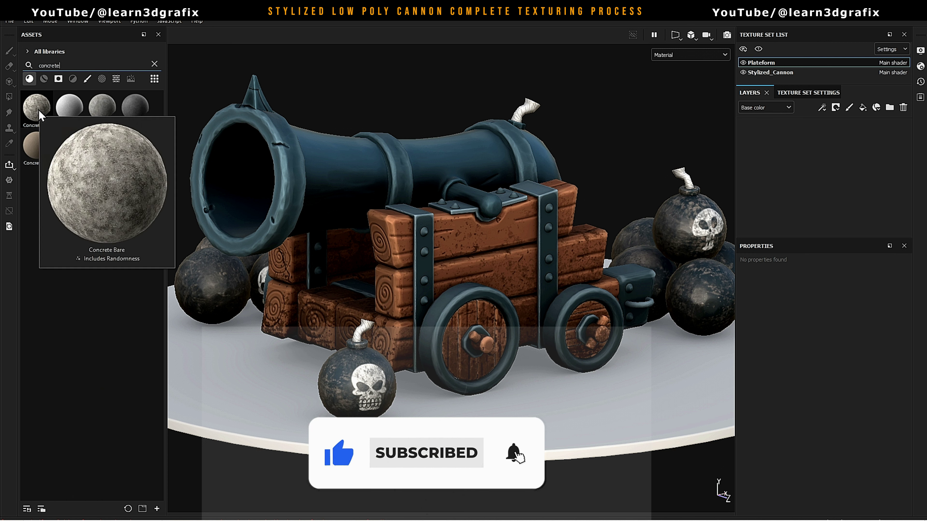
{"action": "left_click_drag", "start_coordinate": [41, 116], "coordinate": [470, 217]}
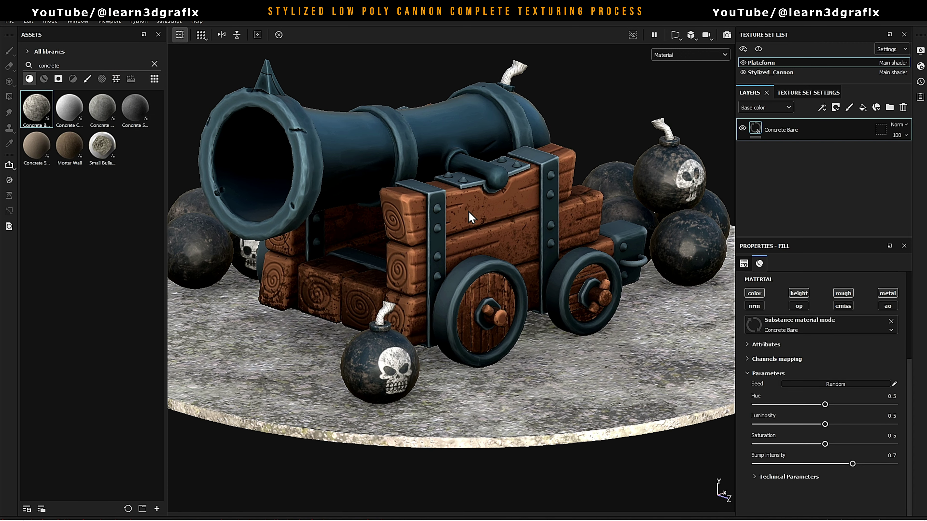
Add a colour-only fill layer named AO above the concrete, blended as Overlay
{"action": "left_click", "coordinate": [862, 107]}
{"action": "double_click", "coordinate": [778, 129]}
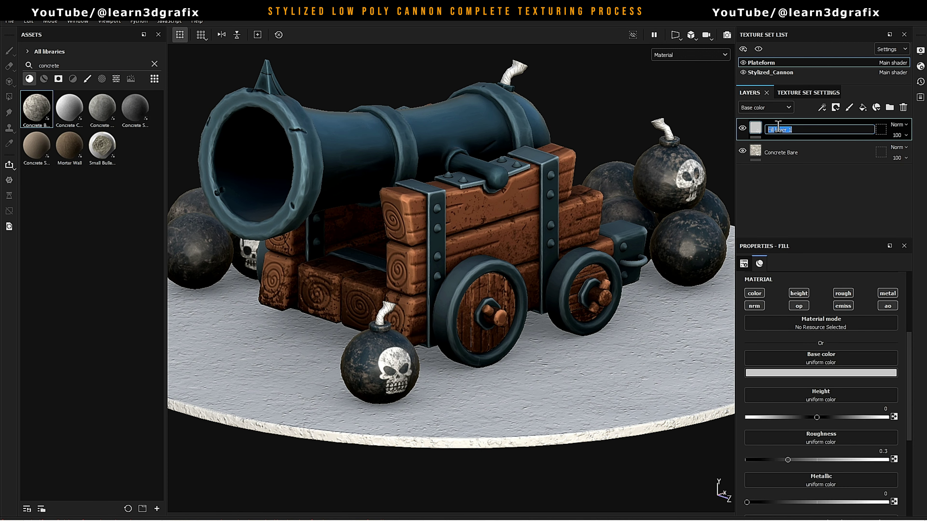
{"action": "type", "text": "a"}
{"action": "key", "text": "Caps_Lock"}
{"action": "key", "text": "BackSpace"}
{"action": "type", "text": "AO"}
{"action": "left_click", "coordinate": [798, 293]}
{"action": "left_click", "coordinate": [843, 293]}
{"action": "left_click", "coordinate": [887, 294]}
{"action": "left_click", "coordinate": [898, 124]}
{"action": "left_click", "coordinate": [837, 272]}
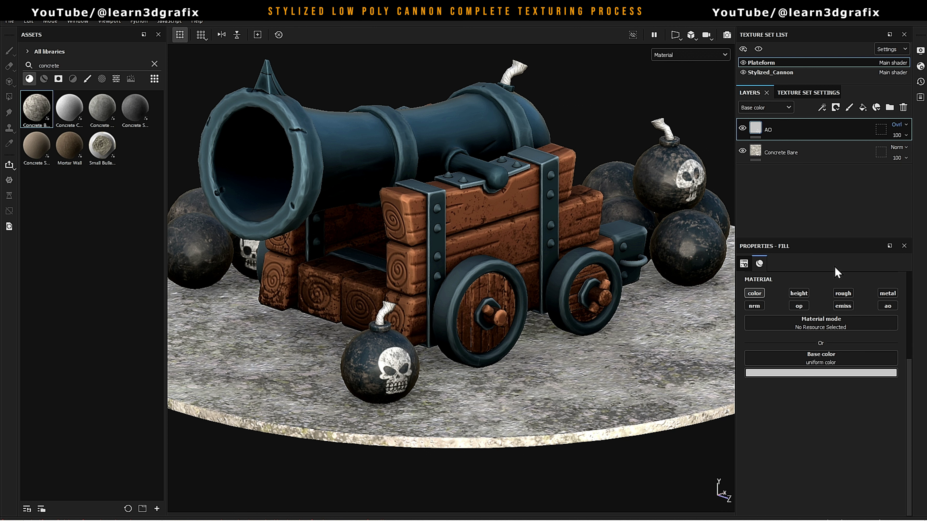
Use the ambient occlusion mesh map as the AO layer's base colour
{"action": "key", "text": "BackSpace"}
{"action": "left_click", "coordinate": [116, 78]}
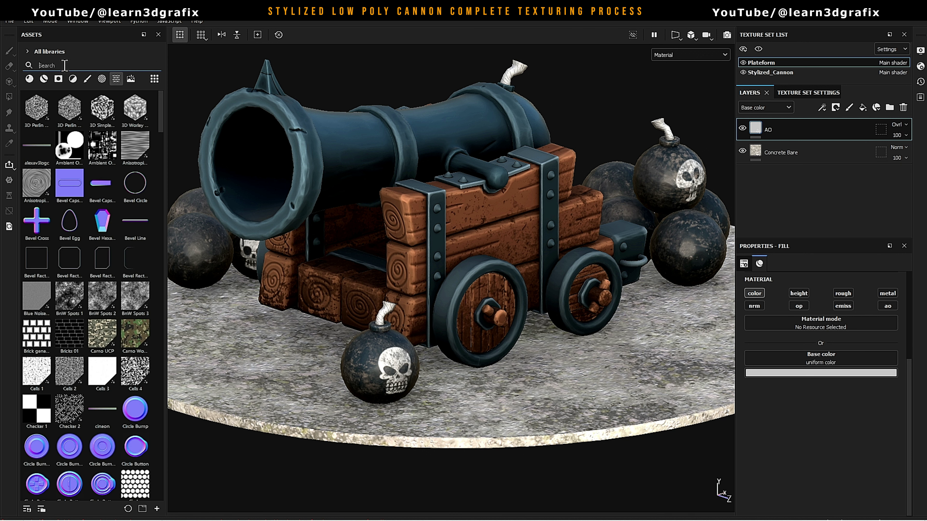
{"action": "left_click", "coordinate": [65, 66]}
{"action": "type", "text": "AMB"}
{"action": "left_click_drag", "start_coordinate": [843, 362], "coordinate": [843, 363]}
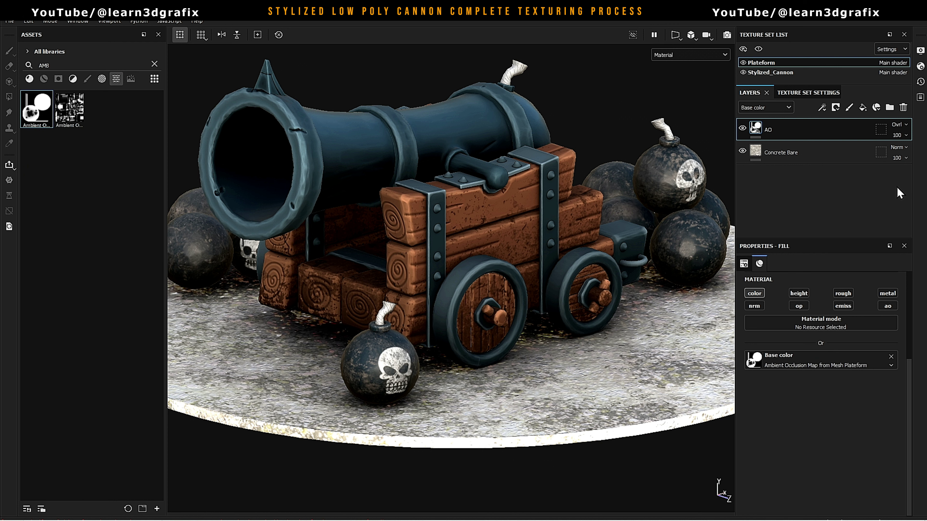
Duplicate it into a Curvature layer at 70 opacity using the curvature map as colour
{"action": "key", "text": "ctrl+d"}
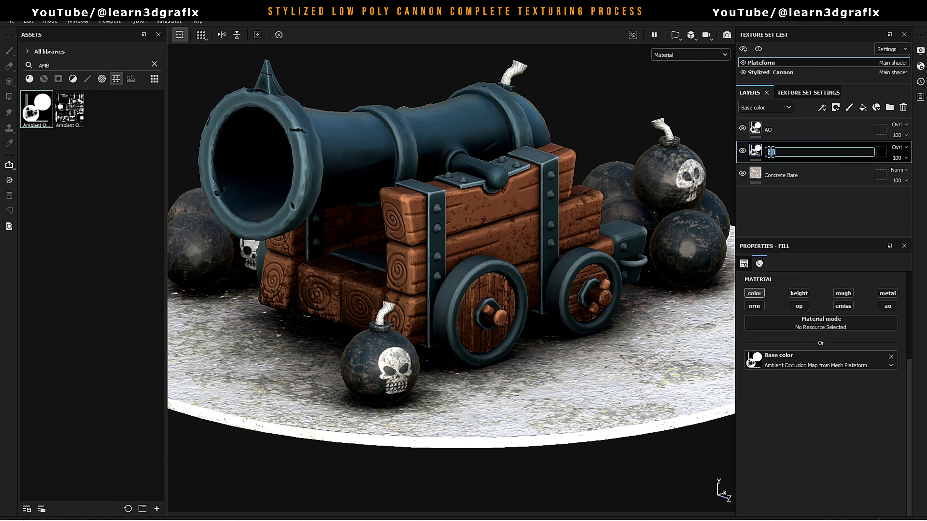
{"action": "type", "text": "CURVATU"}
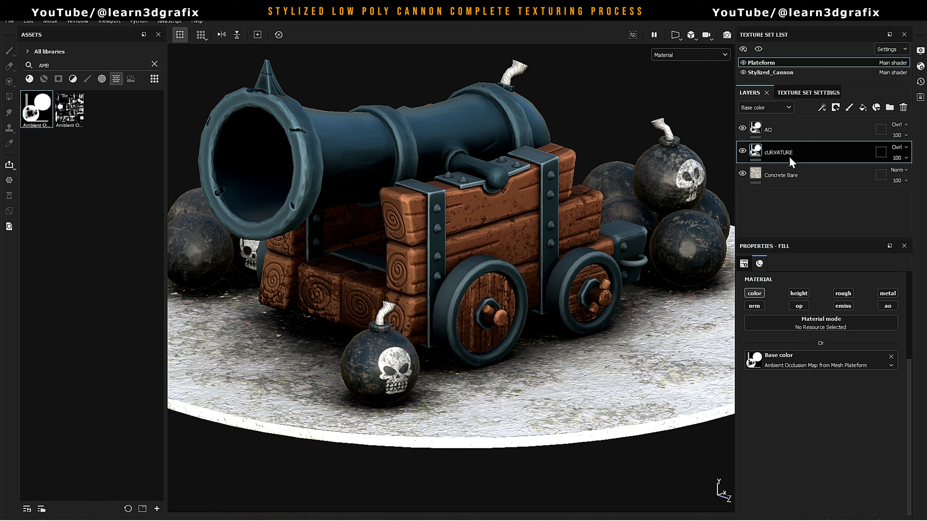
{"action": "key", "text": "Caps_Lock"}
{"action": "type", "text": "Curvature"}
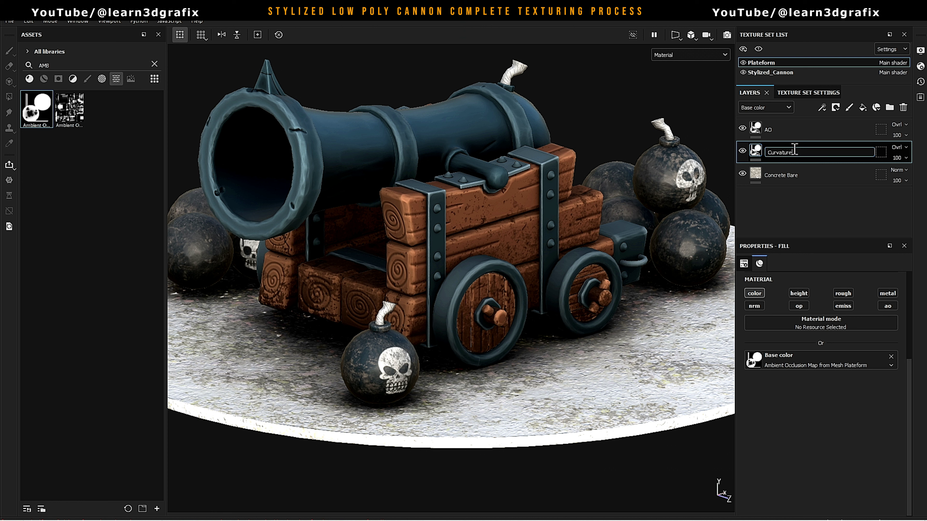
{"action": "left_click", "coordinate": [898, 158]}
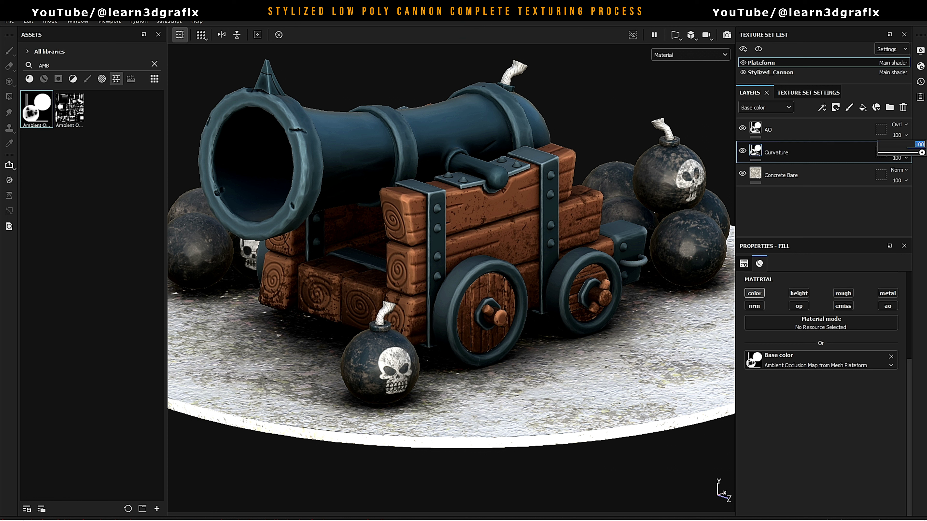
{"action": "type", "text": "70"}
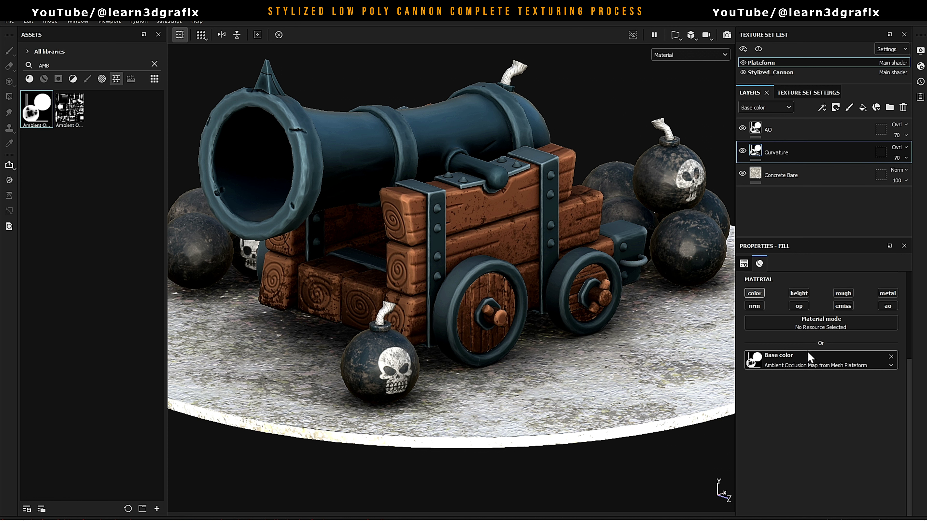
{"action": "type", "text": "curva"}
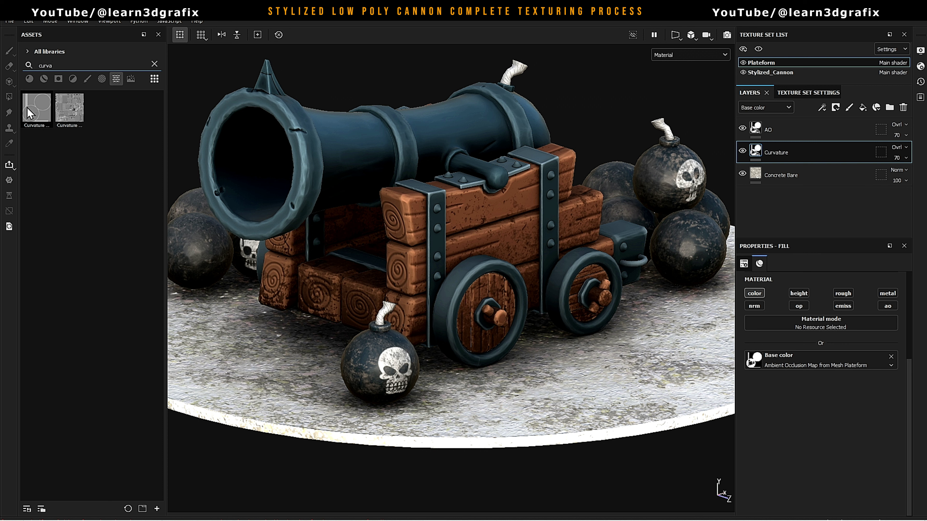
{"action": "left_click_drag", "start_coordinate": [782, 365], "coordinate": [782, 365]}
Group the AO and Curvature layers into a folder named AO-Curvature
{"action": "scroll", "coordinate": [503, 348], "scroll_direction": "up", "scroll_amount": 1}
{"action": "left_click", "coordinate": [839, 133], "text": "ctrl"}
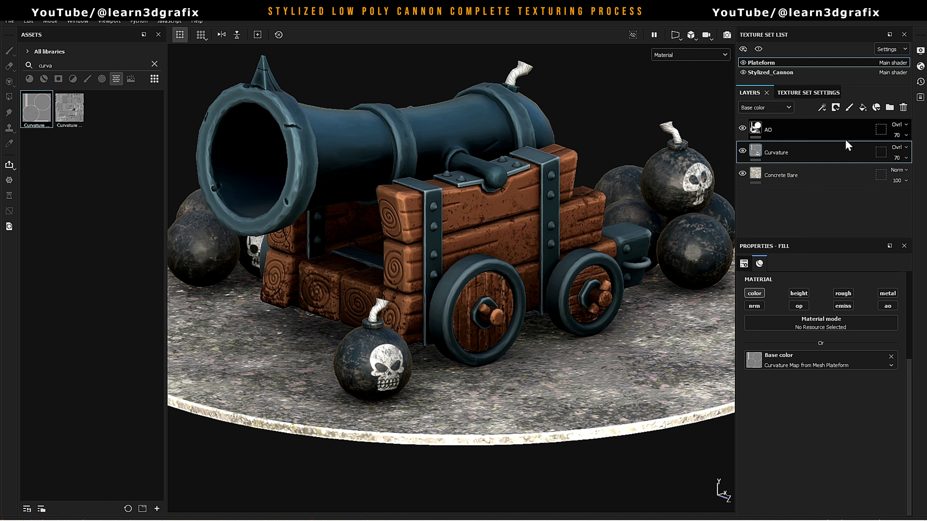
{"action": "key", "text": "ctrl+g"}
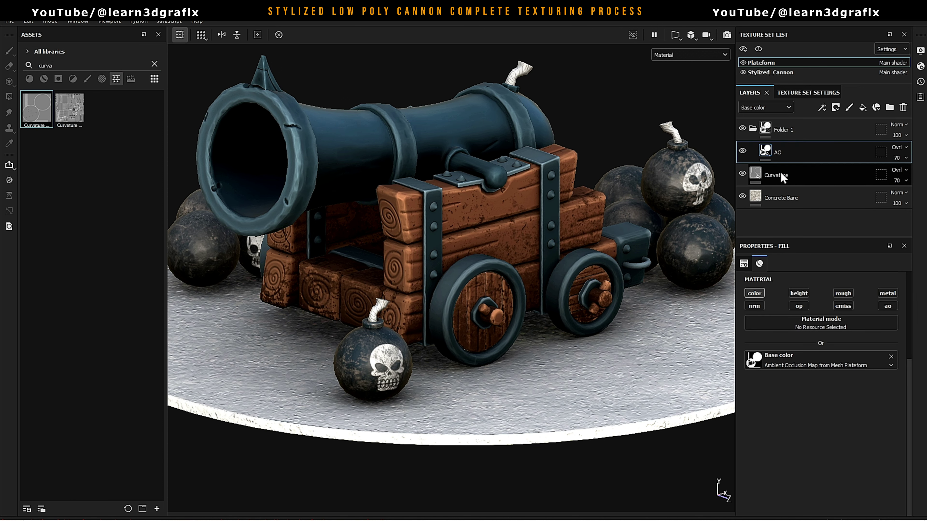
{"action": "left_click_drag", "start_coordinate": [780, 172], "coordinate": [785, 132]}
{"action": "double_click", "coordinate": [783, 130]}
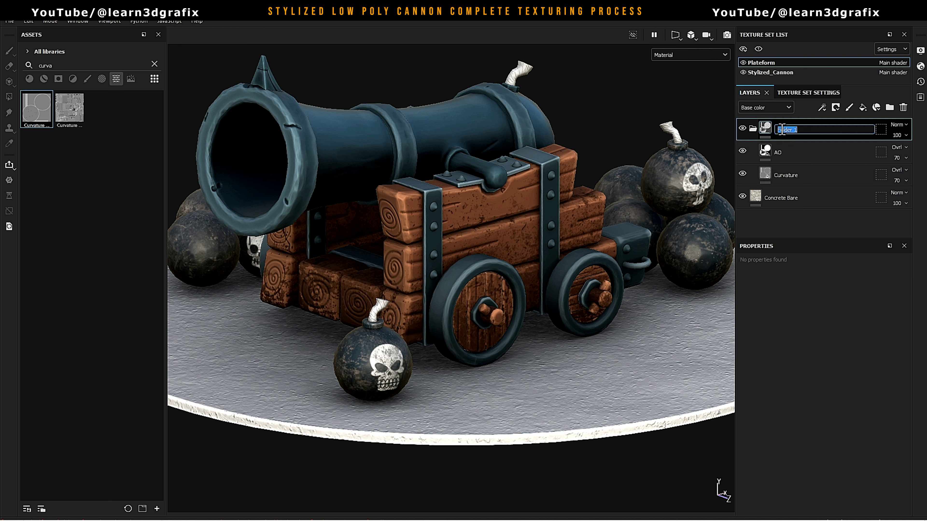
{"action": "key", "text": "Caps_Lock"}
{"action": "type", "text": "AO"}
{"action": "key", "text": "Caps_Lock"}
{"action": "type", "text": "-Curvature"}
Collapse the AO-Curvature folder and set its blend mode to Overlay
{"action": "left_click", "coordinate": [754, 127]}
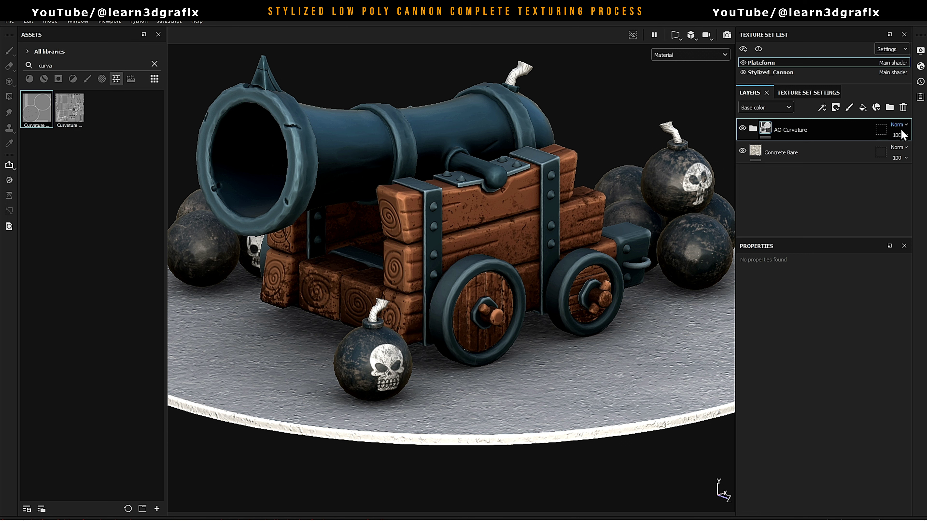
{"action": "left_click", "coordinate": [901, 126]}
{"action": "left_click", "coordinate": [883, 273]}
{"action": "right_click", "coordinate": [764, 126]}
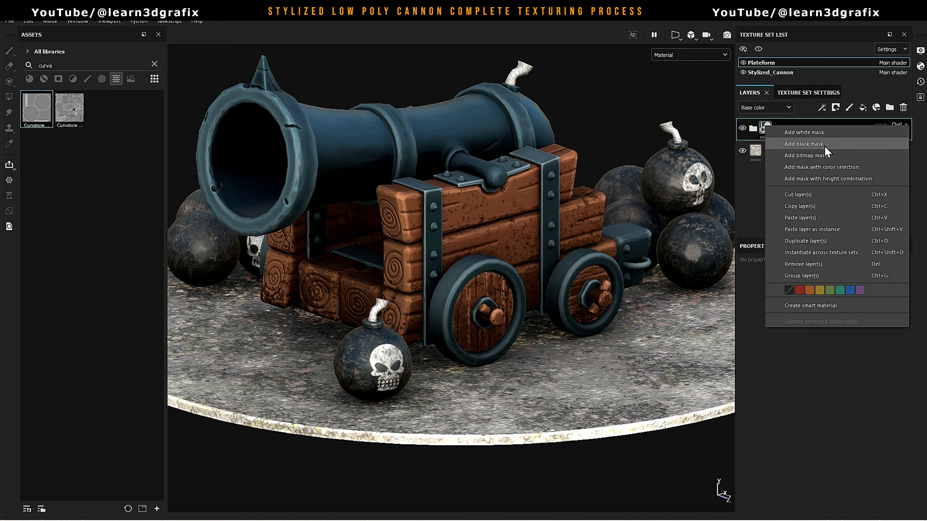
{"action": "key", "text": "Escape"}
Inspect the Concrete Bare technical parameters, then reselect the AO-Curvature folder
{"action": "left_click", "coordinate": [779, 153]}
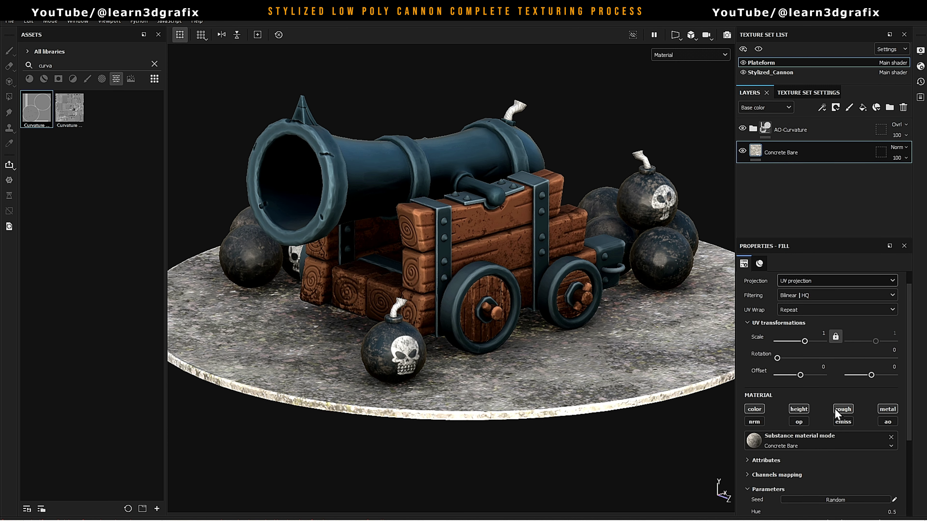
{"action": "scroll", "coordinate": [839, 408], "scroll_direction": "down", "scroll_amount": 3}
{"action": "scroll", "coordinate": [845, 407], "scroll_direction": "down", "scroll_amount": 3}
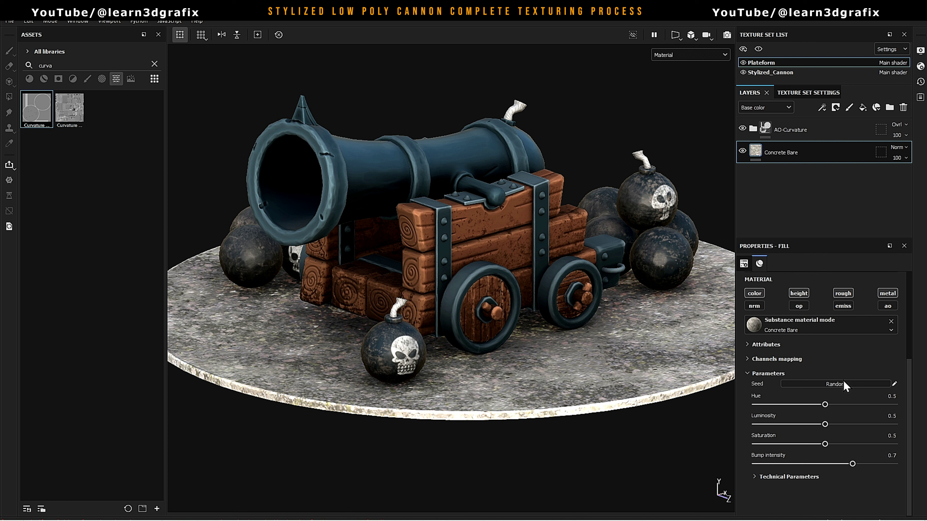
{"action": "left_click", "coordinate": [753, 477]}
{"action": "scroll", "coordinate": [829, 429], "scroll_direction": "down", "scroll_amount": 2}
{"action": "scroll", "coordinate": [821, 365], "scroll_direction": "up", "scroll_amount": 10}
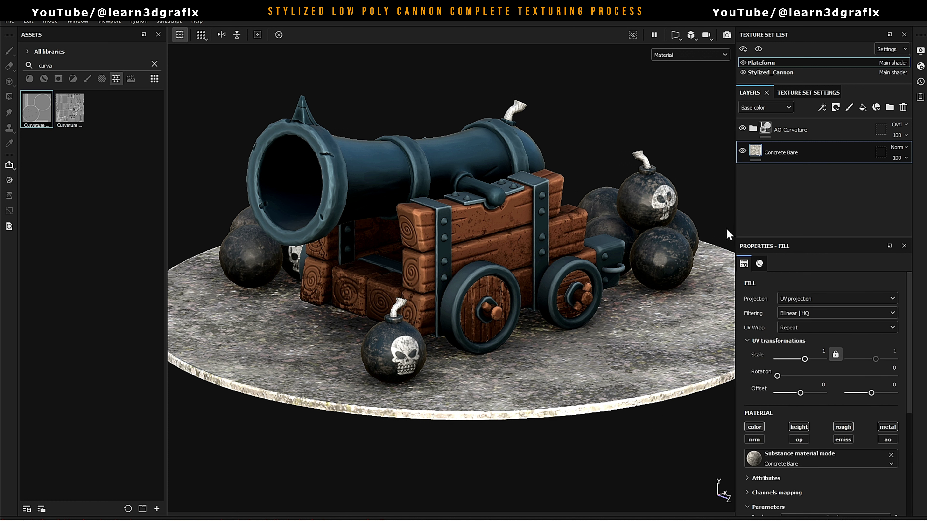
{"action": "left_click", "coordinate": [798, 121]}
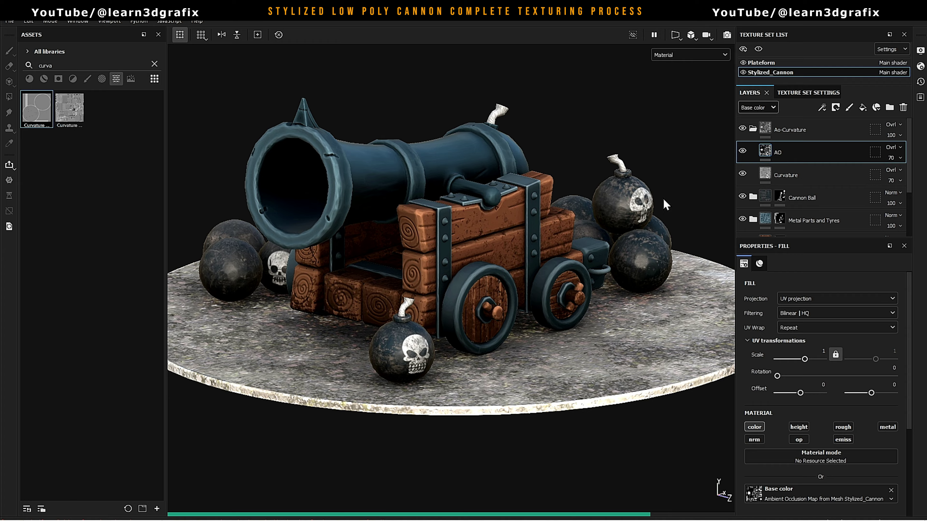
Orbit around the cannon and collapse Stylized_Cannon's overlay Ao-Curvature group
{"action": "mouse_move", "coordinate": [664, 198]}
{"action": "left_mouse_down", "text": "alt"}
{"action": "mouse_move", "coordinate": [596, 257]}
{"action": "mouse_move", "coordinate": [616, 347]}
{"action": "mouse_move", "coordinate": [531, 270]}
{"action": "mouse_move", "coordinate": [538, 261]}
{"action": "mouse_move", "coordinate": [563, 276]}
{"action": "left_mouse_up", "text": "alt"}
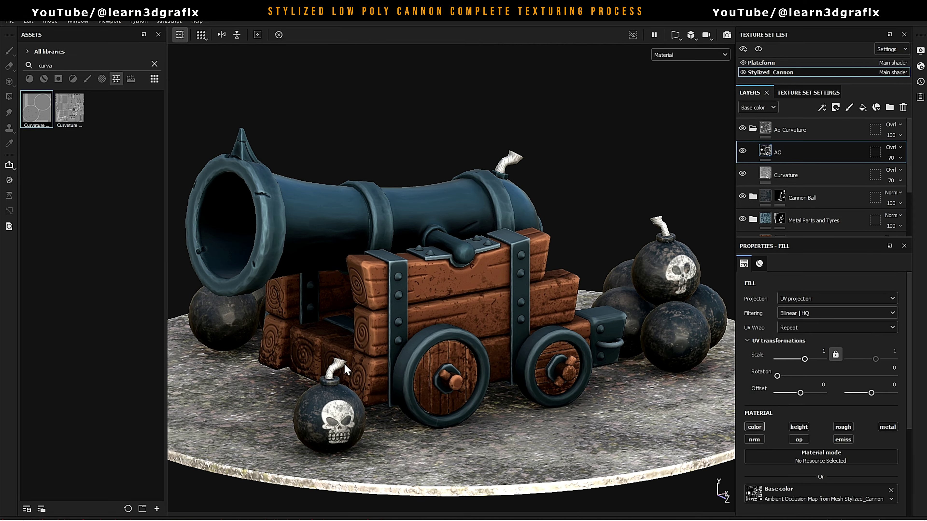
{"action": "scroll", "coordinate": [424, 274], "scroll_direction": "up", "scroll_amount": 5}
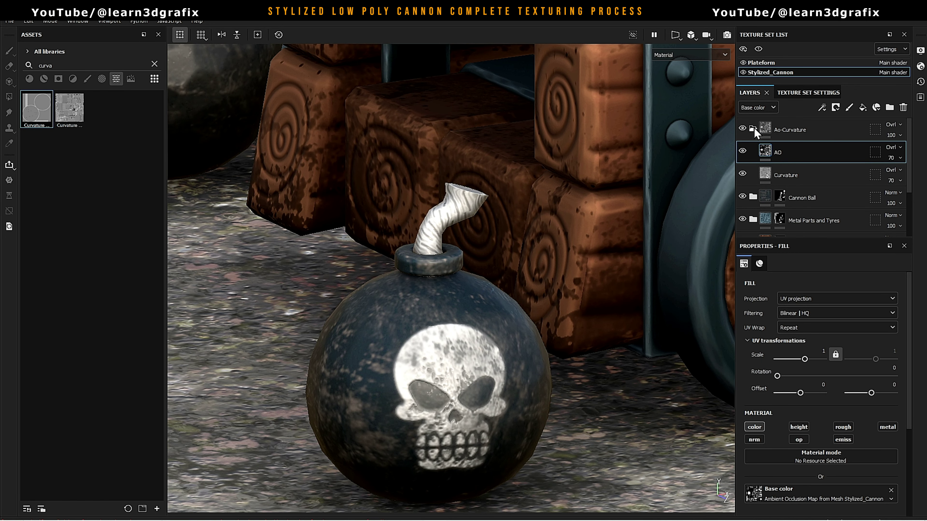
{"action": "left_click", "coordinate": [753, 127]}
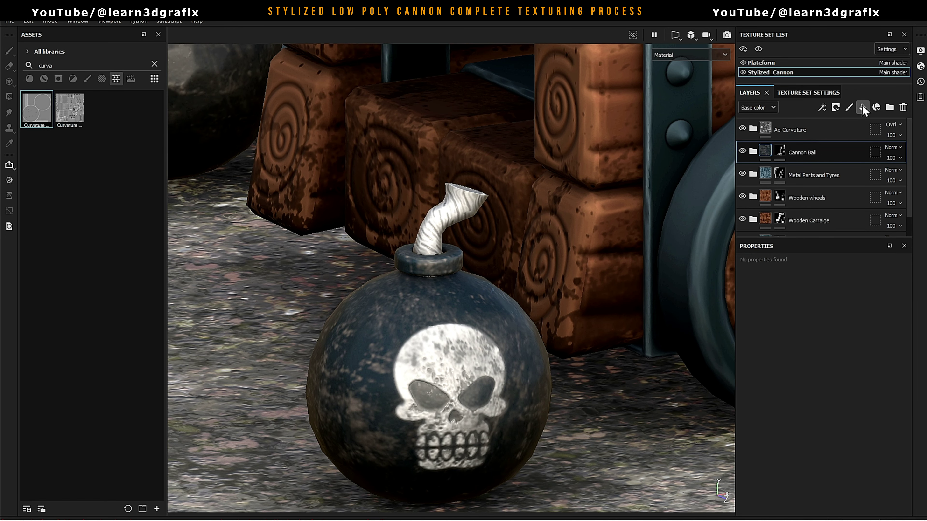
Add a fill layer and a folder named Wick, and move the fill layer inside it
{"action": "left_click", "coordinate": [861, 105]}
{"action": "left_click", "coordinate": [890, 107]}
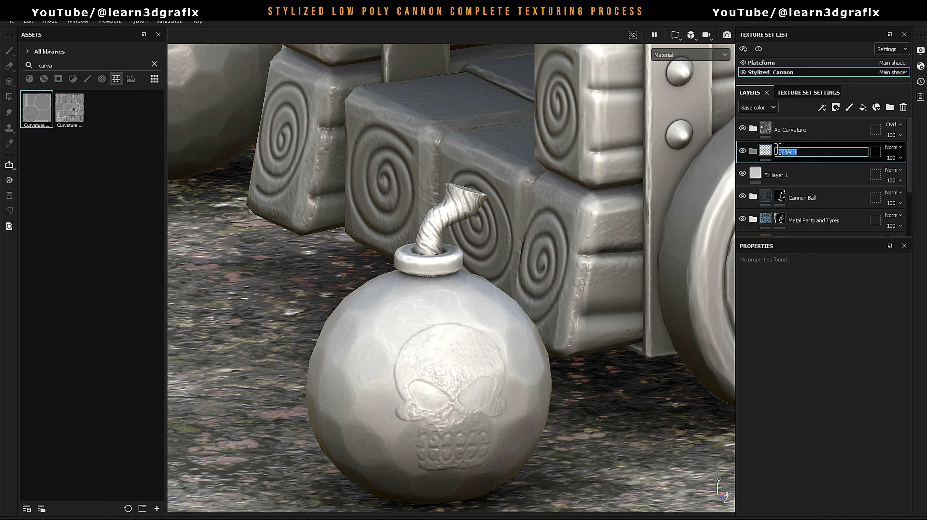
{"action": "key", "text": "Caps_Lock"}
{"action": "type", "text": "Wick"}
{"action": "left_click", "coordinate": [767, 175]}
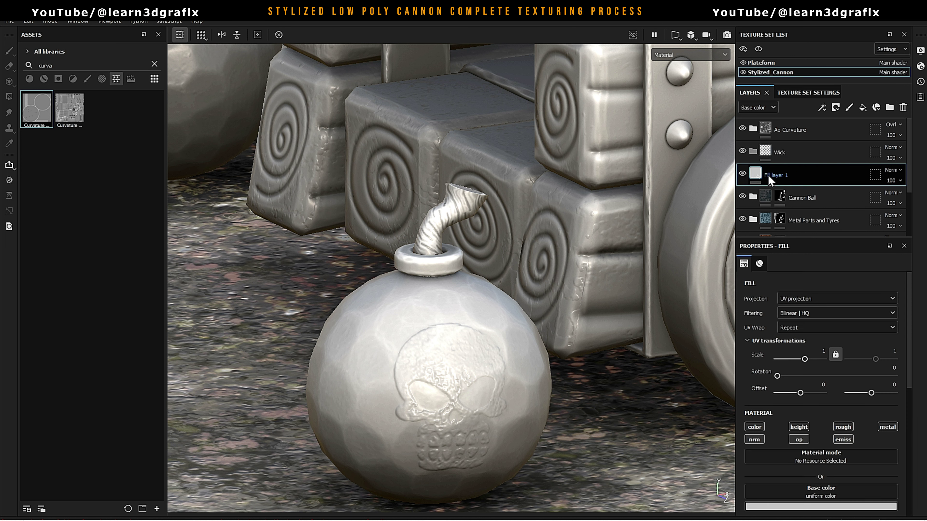
{"action": "left_click_drag", "start_coordinate": [756, 173], "coordinate": [753, 151]}
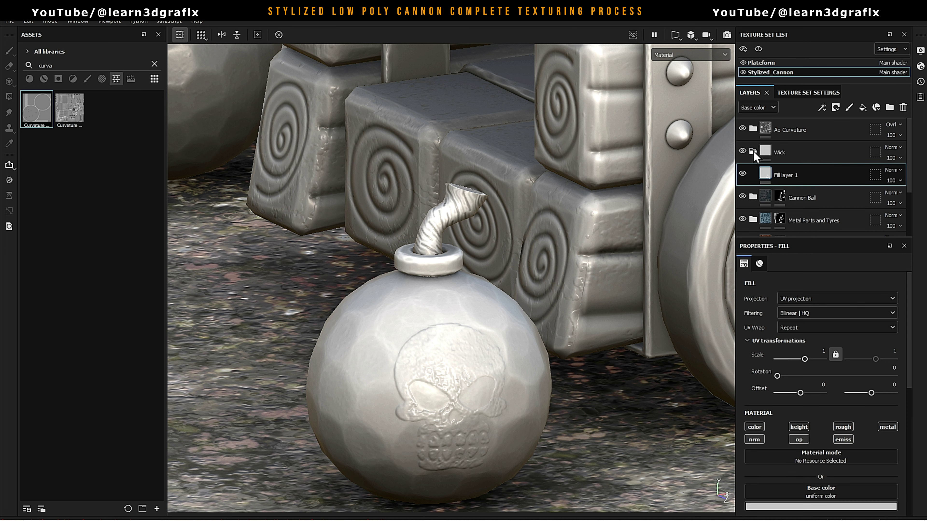
Give the Wick folder a black mask, set polygon fill to mesh parts, and display the mask
{"action": "right_click", "coordinate": [785, 152]}
{"action": "left_click", "coordinate": [814, 41]}
{"action": "left_click", "coordinate": [689, 55]}
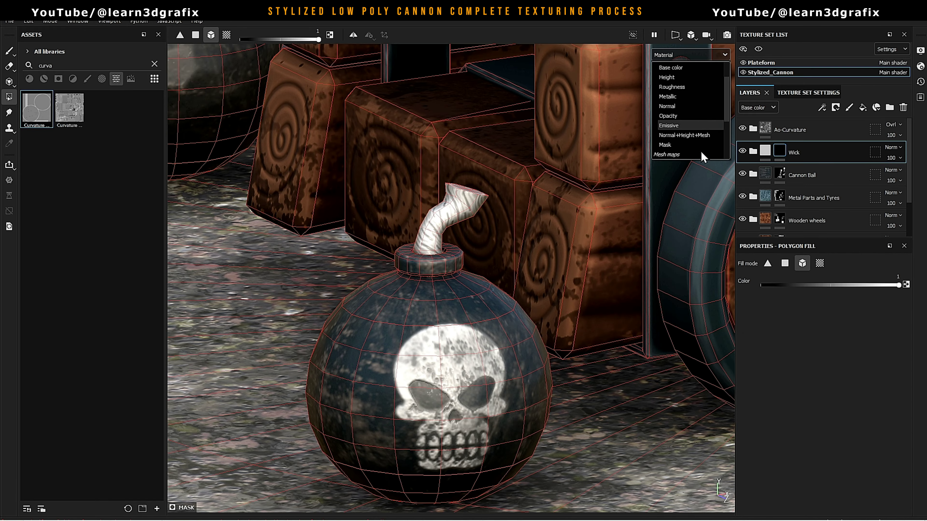
{"action": "left_click", "coordinate": [693, 148]}
{"action": "left_click", "coordinate": [437, 229]}
Fill the cannonball wicks white in the Wick mask, then return to the material view
{"action": "scroll", "coordinate": [438, 229], "scroll_direction": "down", "scroll_amount": 5}
{"action": "left_click_drag", "start_coordinate": [437, 229], "coordinate": [522, 276], "text": "alt"}
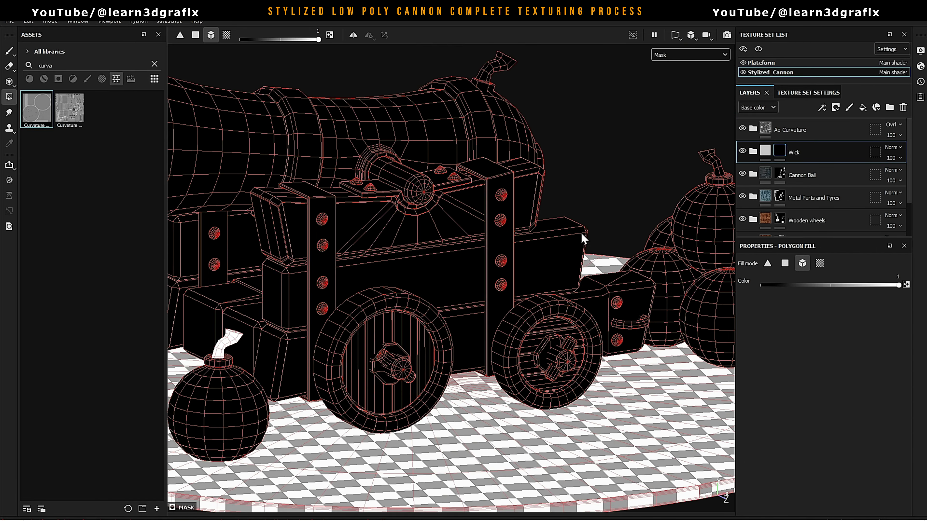
{"action": "scroll", "coordinate": [522, 275], "scroll_direction": "up", "scroll_amount": 3}
{"action": "scroll", "coordinate": [428, 142], "scroll_direction": "down", "scroll_amount": 5}
{"action": "left_click_drag", "start_coordinate": [473, 182], "coordinate": [462, 179], "text": "alt"}
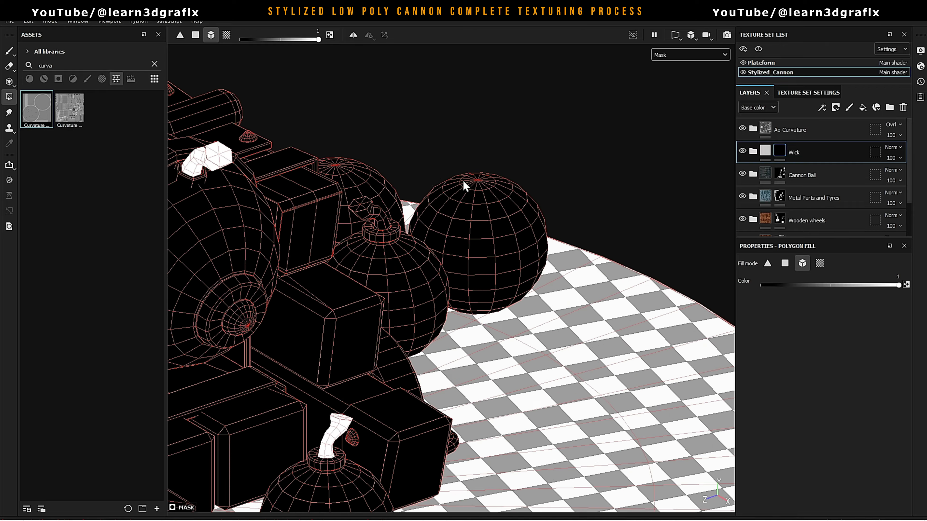
{"action": "scroll", "coordinate": [384, 177], "scroll_direction": "up", "scroll_amount": 4}
{"action": "scroll", "coordinate": [378, 184], "scroll_direction": "down", "scroll_amount": 5}
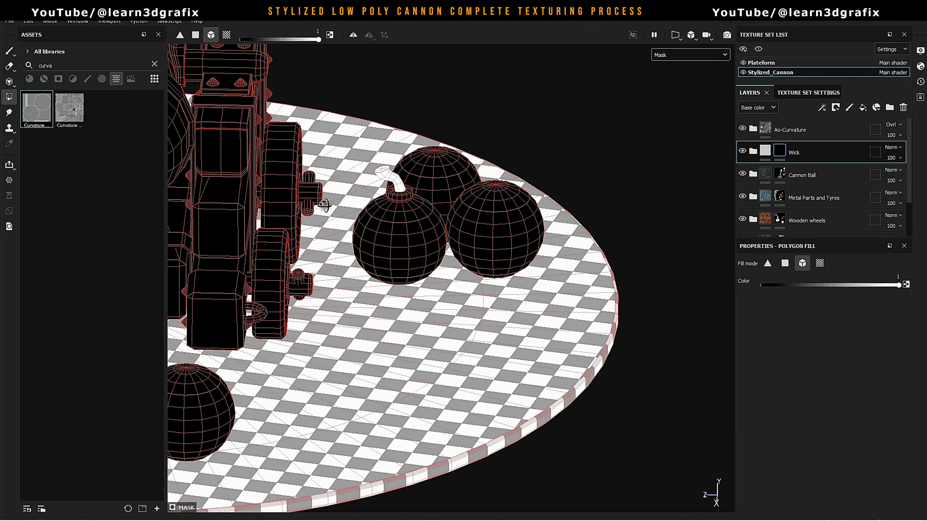
{"action": "mouse_move", "coordinate": [377, 184]}
{"action": "left_mouse_down", "text": "alt"}
{"action": "mouse_move", "coordinate": [428, 170]}
{"action": "mouse_move", "coordinate": [492, 226]}
{"action": "left_mouse_up", "text": "alt"}
{"action": "scroll", "coordinate": [466, 244], "scroll_direction": "up", "scroll_amount": 2}
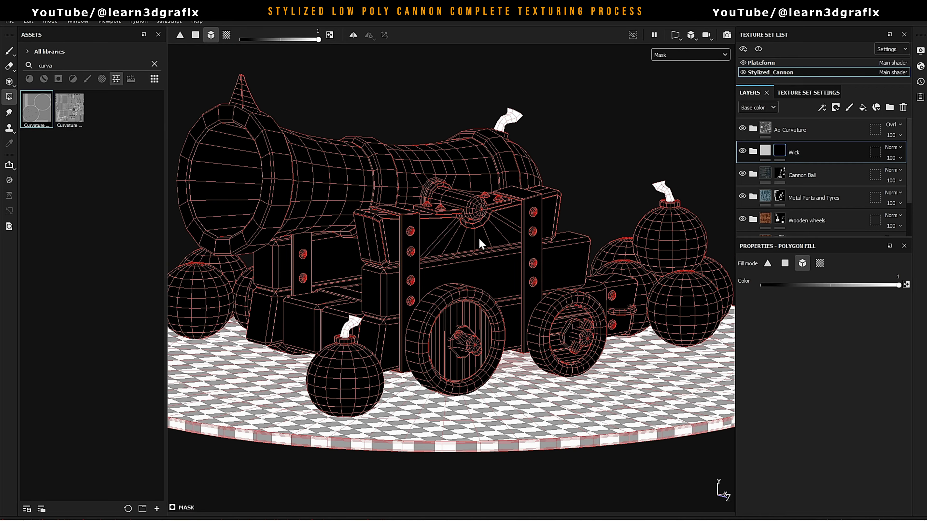
{"action": "key", "text": "m"}
{"action": "scroll", "coordinate": [337, 370], "scroll_direction": "up", "scroll_amount": 5}
{"action": "scroll", "coordinate": [420, 258], "scroll_direction": "up", "scroll_amount": 2}
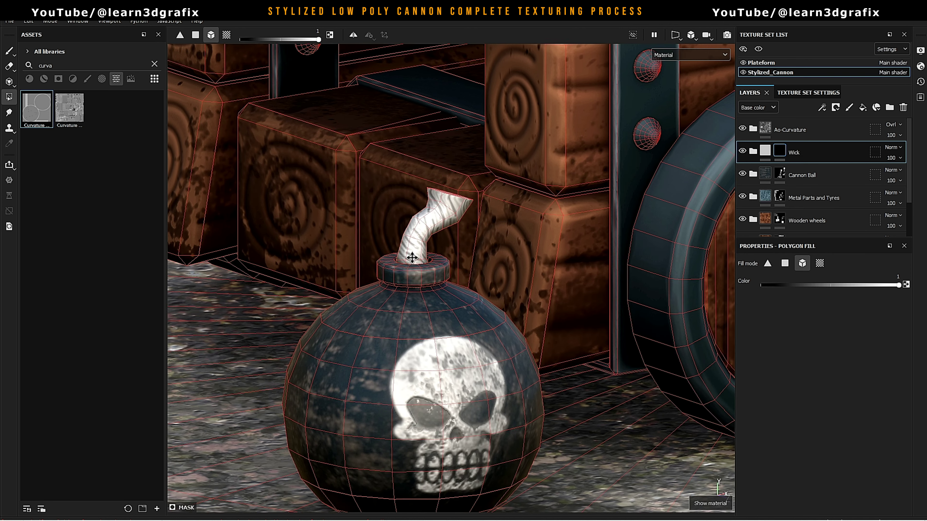
{"action": "mouse_move", "coordinate": [608, 241]}
{"action": "left_mouse_down", "text": "alt"}
{"action": "mouse_move", "coordinate": [598, 250]}
{"action": "mouse_move", "coordinate": [639, 238]}
{"action": "left_mouse_up", "text": "alt"}
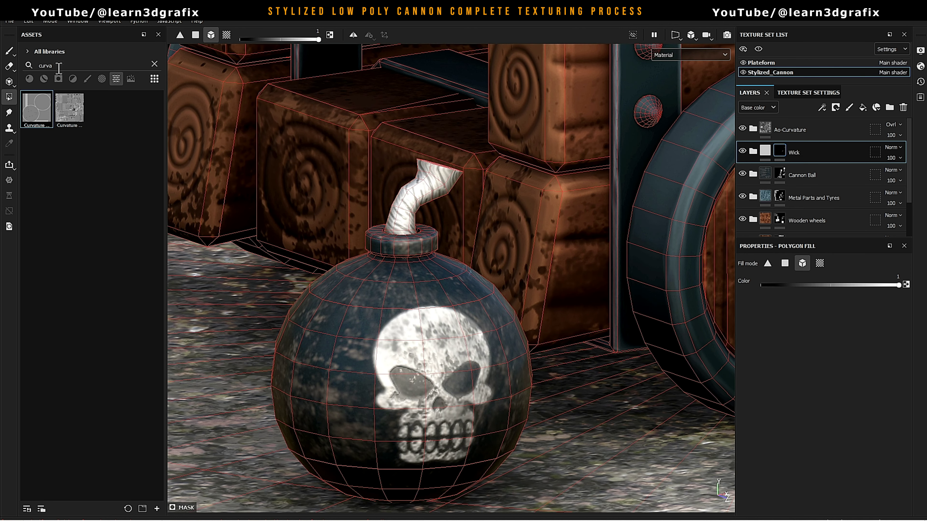
Drop the Fabric Bamboo material into the Wick folder
{"action": "left_click", "coordinate": [154, 64]}
{"action": "left_click", "coordinate": [29, 78]}
{"action": "left_click", "coordinate": [55, 65]}
{"action": "type", "text": "fabric bam"}
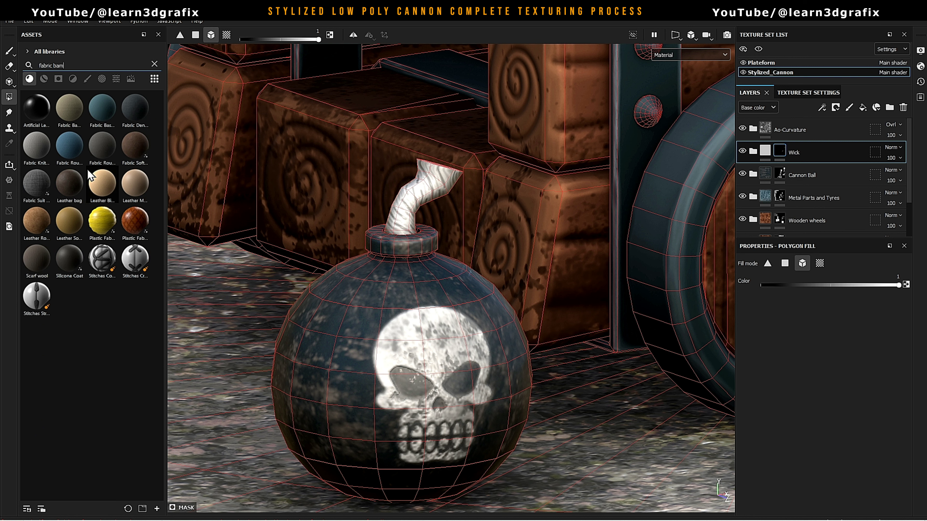
{"action": "left_click_drag", "start_coordinate": [71, 115], "coordinate": [176, 132]}
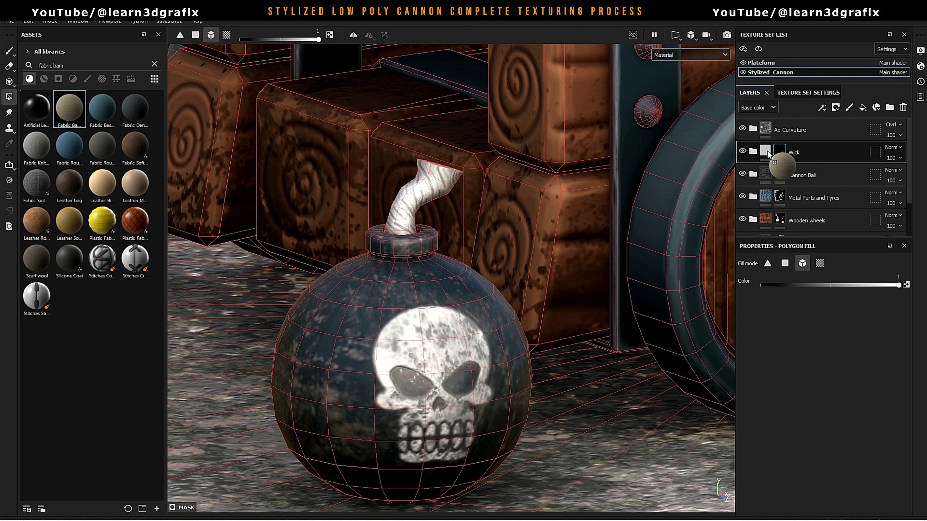
{"action": "left_click_drag", "start_coordinate": [767, 153], "coordinate": [761, 157]}
Raise the Fabric Bamboo UV scale to 53.43 for a finer weave
{"action": "scroll", "coordinate": [567, 259], "scroll_direction": "up", "scroll_amount": 3}
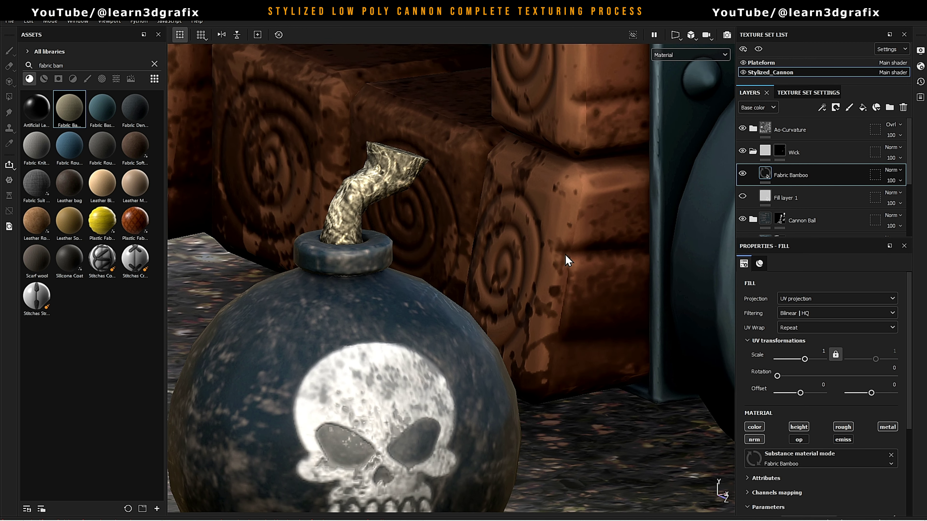
{"action": "left_click_drag", "start_coordinate": [815, 358], "coordinate": [817, 358]}
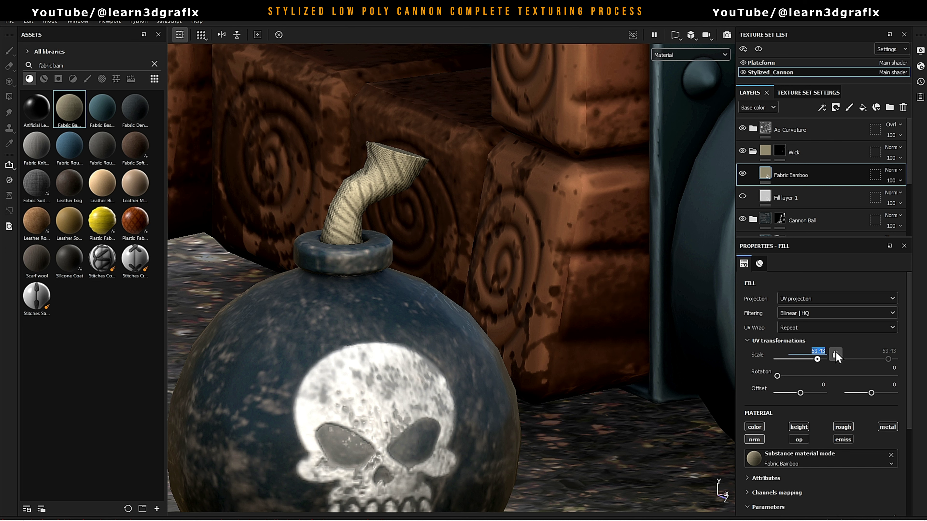
{"action": "scroll", "coordinate": [801, 479], "scroll_direction": "down", "scroll_amount": 3}
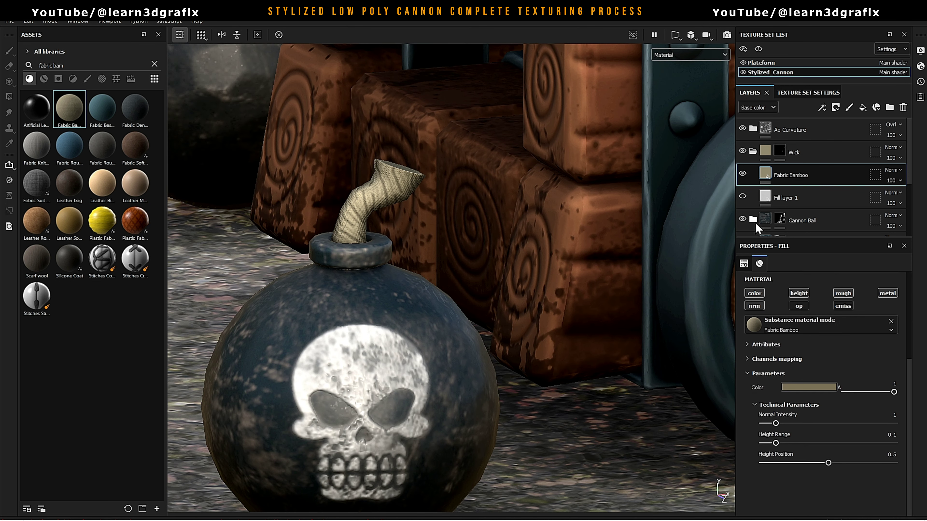
Add a beige (d4c9) Base Color Variation fill layer above Fabric Bamboo, with a mask
{"action": "left_click", "coordinate": [862, 107]}
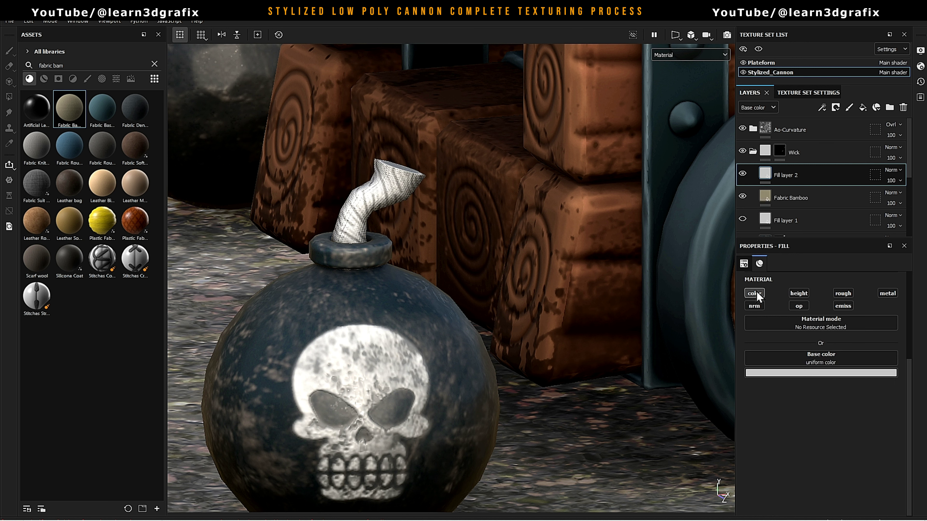
{"action": "double_click", "coordinate": [788, 175]}
{"action": "key", "text": "Caps_Lock"}
{"action": "type", "text": "Base Color Variation"}
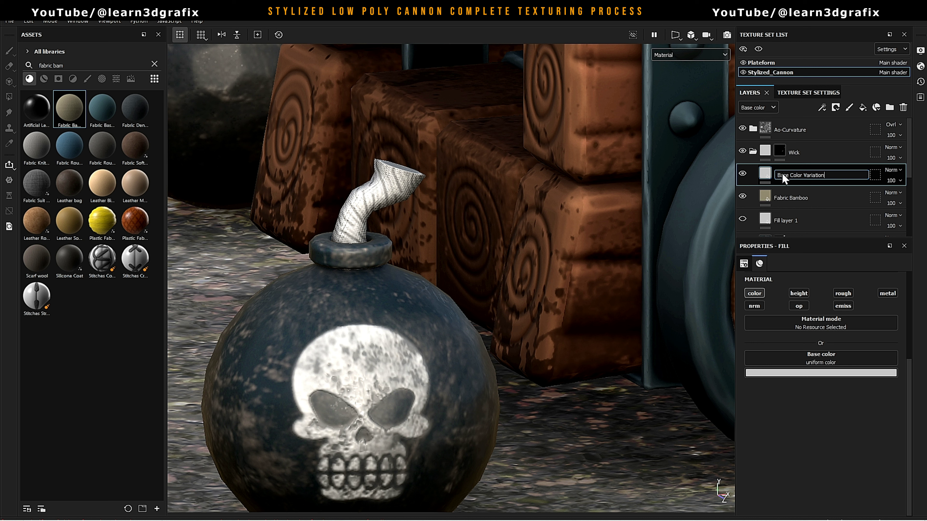
{"action": "left_click", "coordinate": [853, 373]}
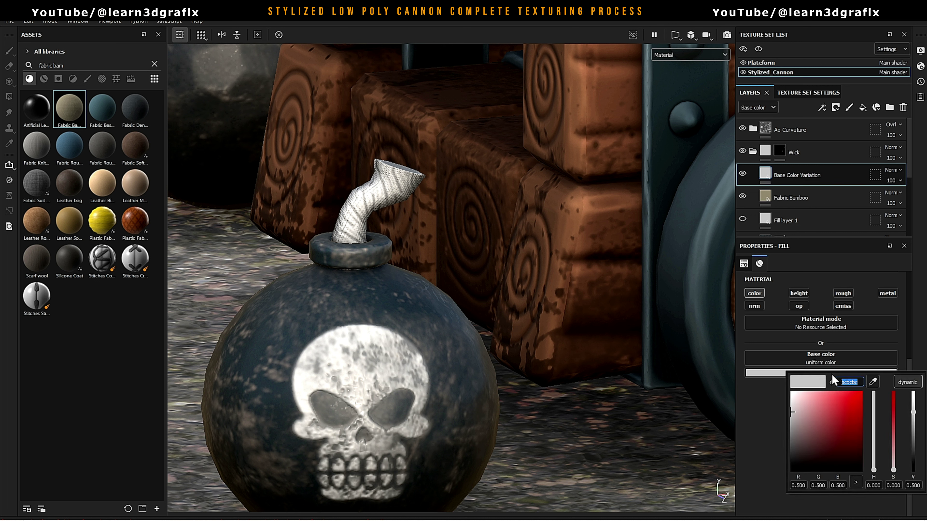
{"action": "type", "text": "d4c9b0"}
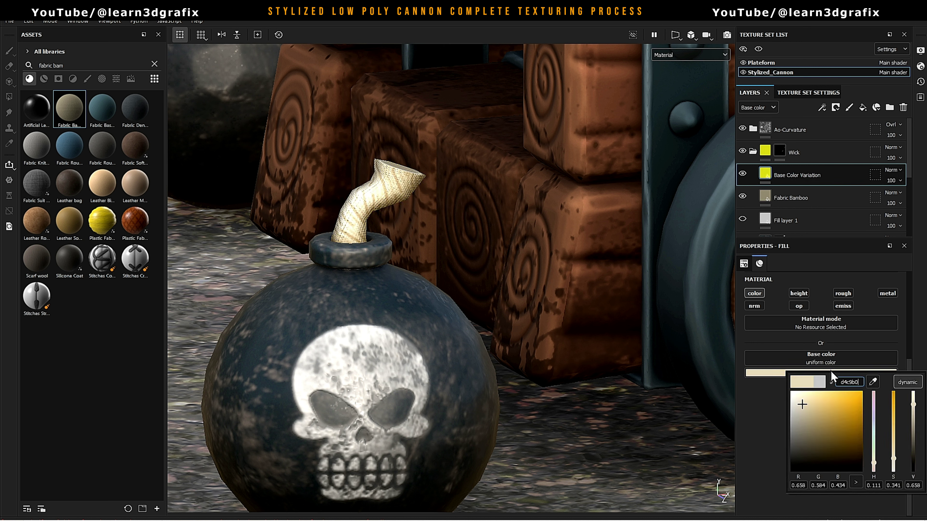
{"action": "key", "text": "Return"}
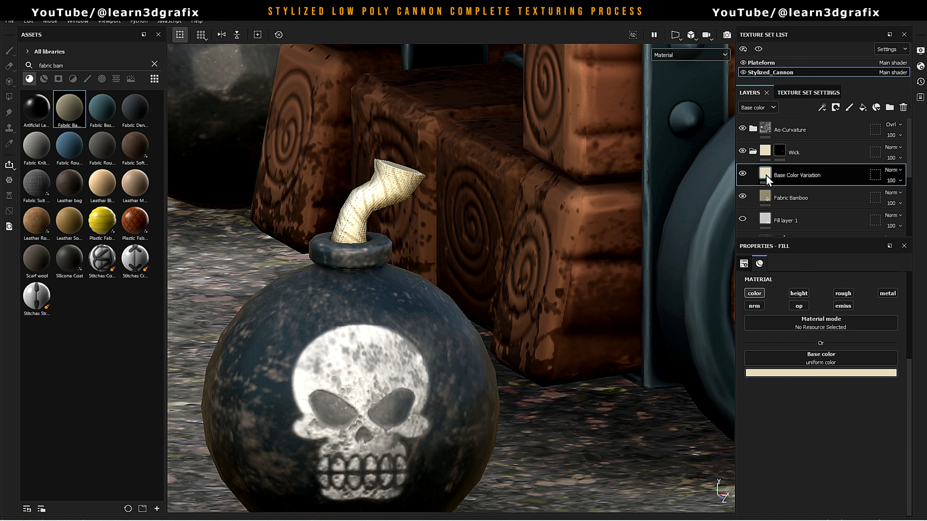
{"action": "right_click", "coordinate": [767, 178]}
{"action": "left_click", "coordinate": [795, 194]}
Add a Metal Edge Wear generator to the Base Color Variation mask, lowering wear contrast to 0.19
{"action": "right_click", "coordinate": [780, 179]}
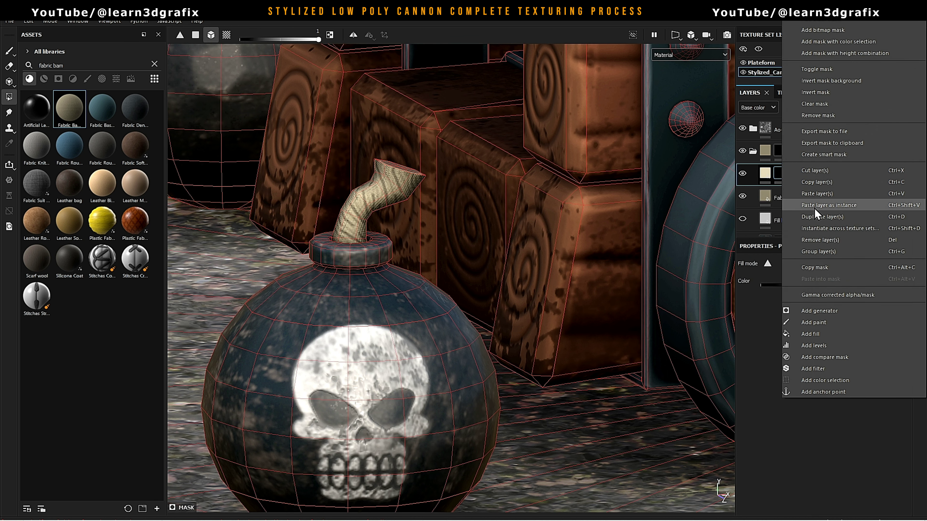
{"action": "left_click", "coordinate": [819, 310]}
{"action": "left_click", "coordinate": [855, 282]}
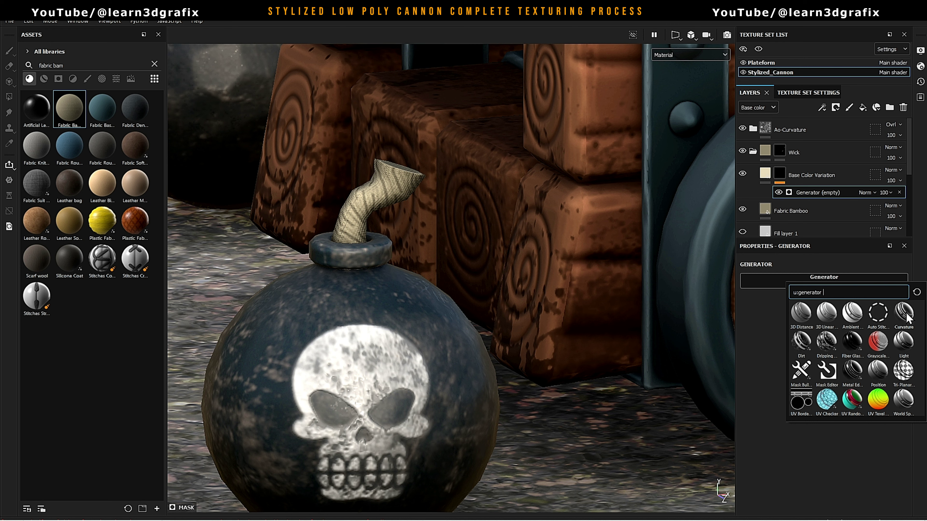
{"action": "left_click", "coordinate": [854, 370]}
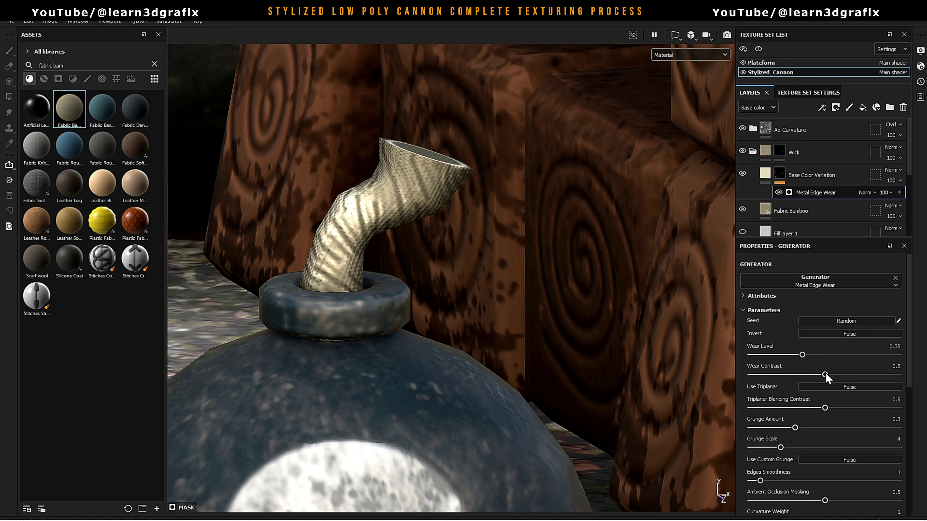
{"action": "left_click_drag", "start_coordinate": [825, 374], "coordinate": [797, 375]}
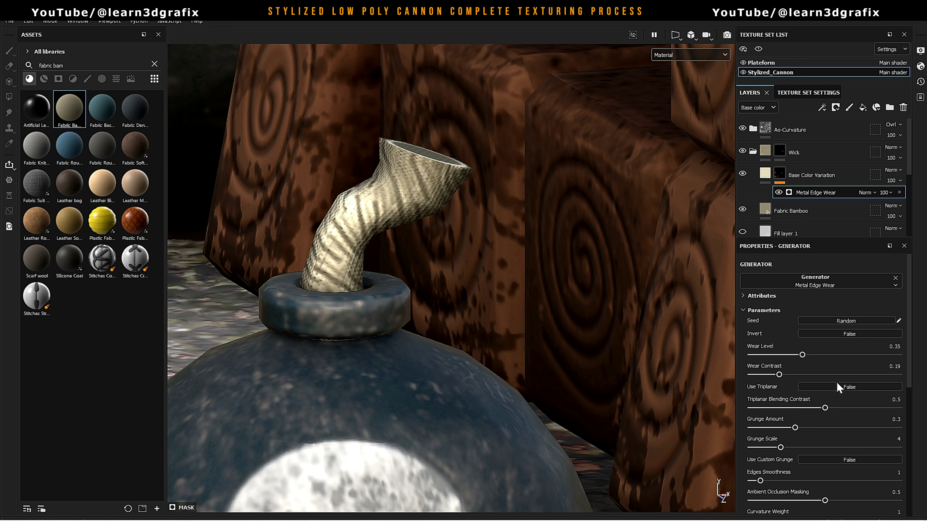
{"action": "scroll", "coordinate": [837, 385], "scroll_direction": "down", "scroll_amount": 2}
{"action": "scroll", "coordinate": [841, 376], "scroll_direction": "down", "scroll_amount": 3}
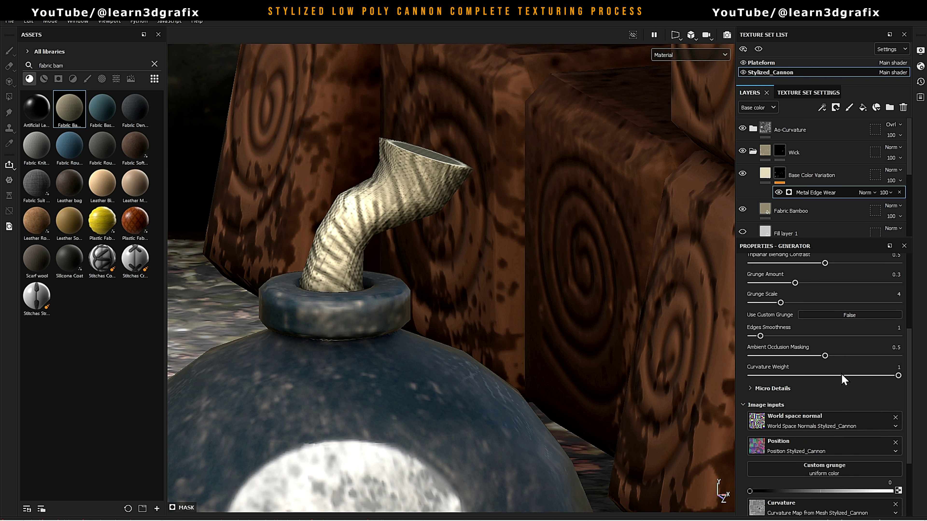
{"action": "scroll", "coordinate": [841, 375], "scroll_direction": "down", "scroll_amount": 2}
Add a fill layer above Base Color Variation with dark brown base colour 635c50
{"action": "left_click", "coordinate": [765, 173]}
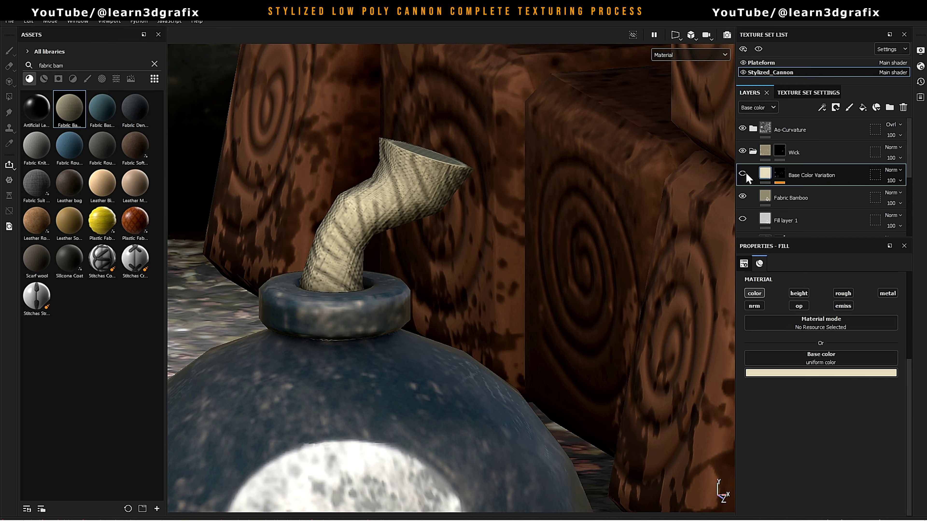
{"action": "left_click_drag", "start_coordinate": [511, 227], "coordinate": [453, 258], "text": "alt"}
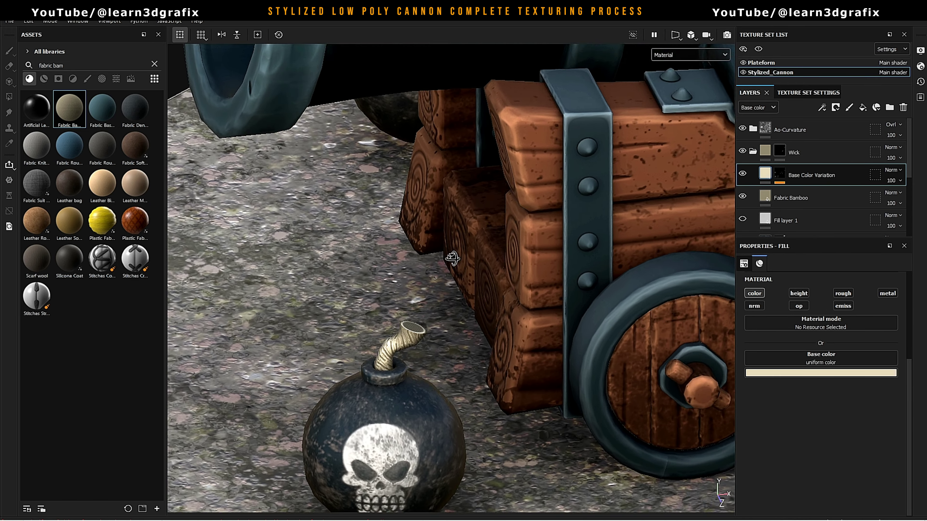
{"action": "scroll", "coordinate": [465, 238], "scroll_direction": "up", "scroll_amount": 5}
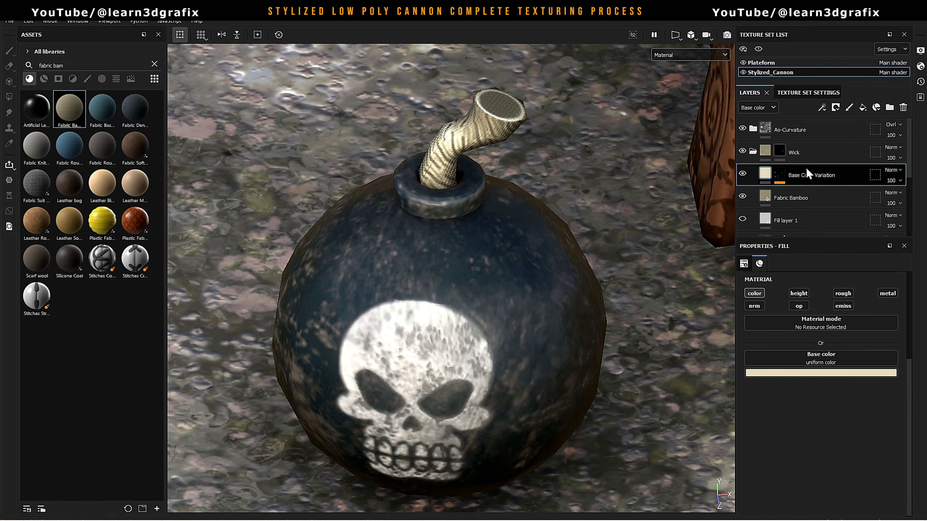
{"action": "left_click", "coordinate": [863, 107]}
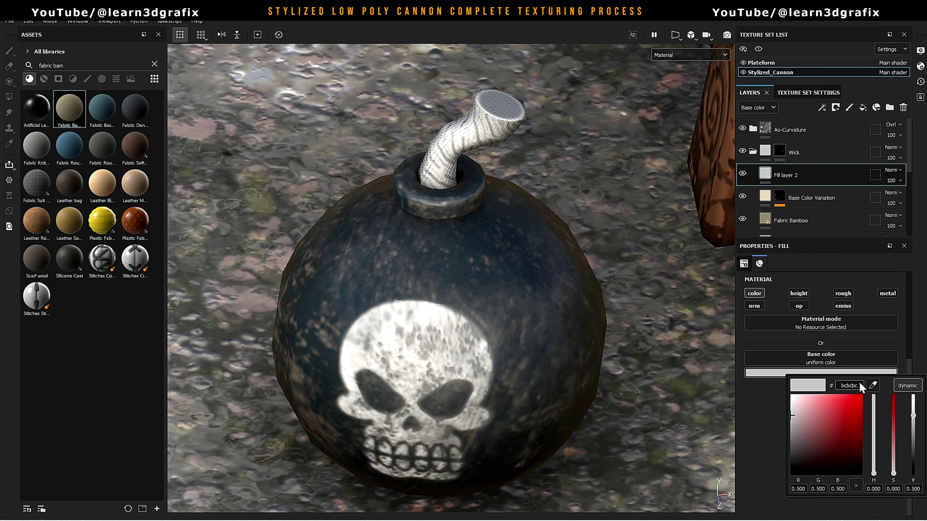
{"action": "type", "text": "635"}
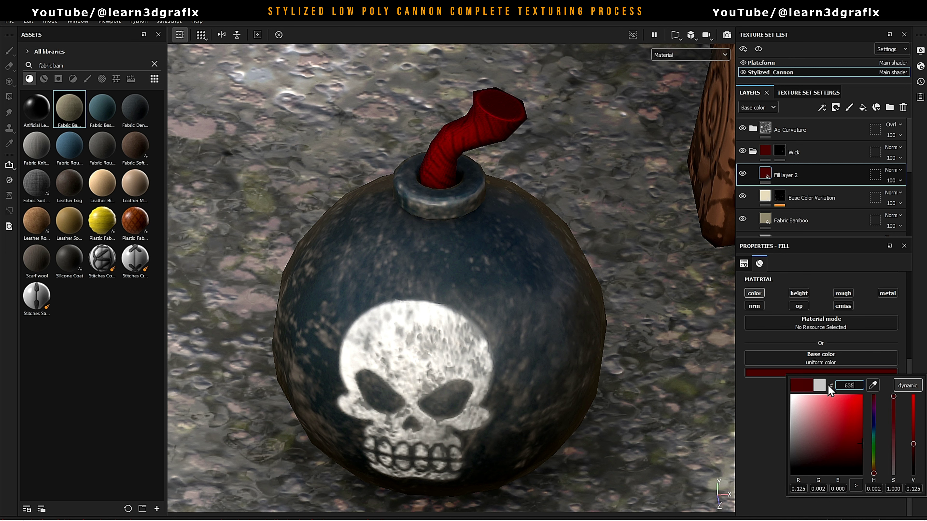
{"action": "type", "text": "c50"}
{"action": "key", "text": "Return"}
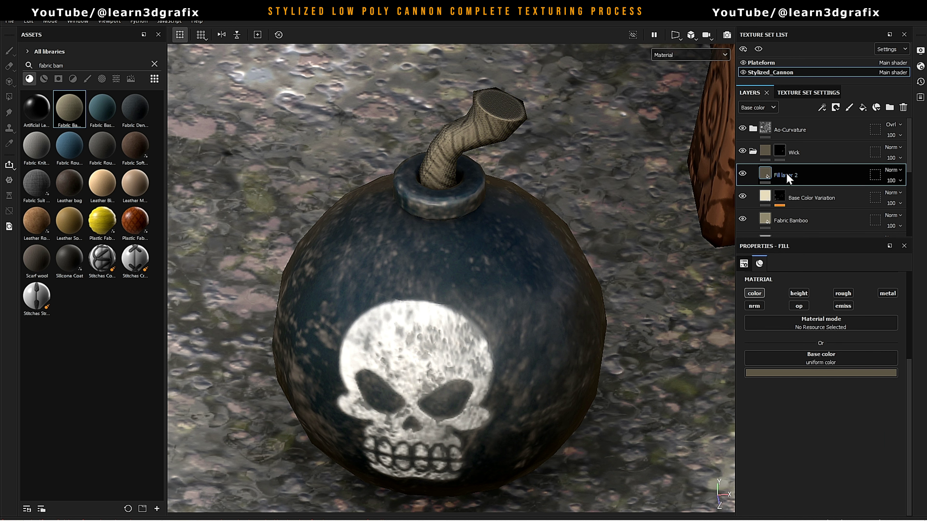
Give the brown fill layer a black mask, then select the Wick group
{"action": "right_click", "coordinate": [768, 174]}
{"action": "left_click", "coordinate": [802, 233]}
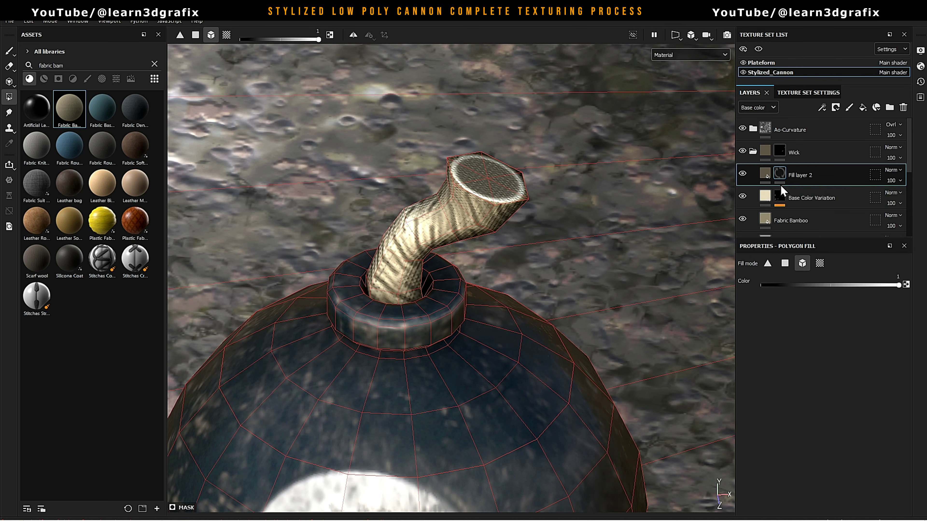
{"action": "mouse_move", "coordinate": [499, 184]}
{"action": "left_mouse_down", "text": "alt"}
{"action": "mouse_move", "coordinate": [586, 181]}
{"action": "mouse_move", "coordinate": [563, 205]}
{"action": "mouse_move", "coordinate": [569, 249]}
{"action": "mouse_move", "coordinate": [548, 272]}
{"action": "mouse_move", "coordinate": [504, 254]}
{"action": "mouse_move", "coordinate": [437, 161]}
{"action": "mouse_move", "coordinate": [467, 198]}
{"action": "mouse_move", "coordinate": [334, 156]}
{"action": "mouse_move", "coordinate": [368, 168]}
{"action": "mouse_move", "coordinate": [328, 175]}
{"action": "mouse_move", "coordinate": [354, 151]}
{"action": "left_mouse_up", "text": "alt"}
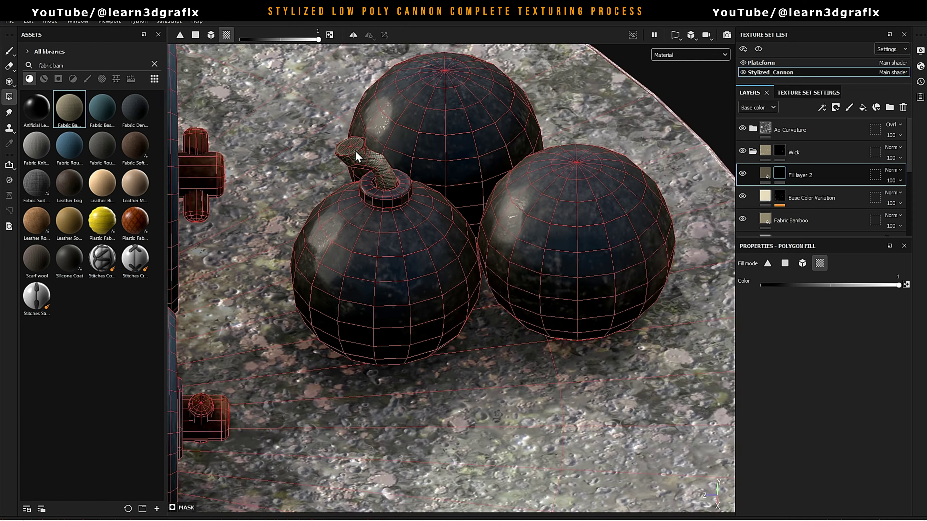
{"action": "scroll", "coordinate": [354, 151], "scroll_direction": "down", "scroll_amount": 5}
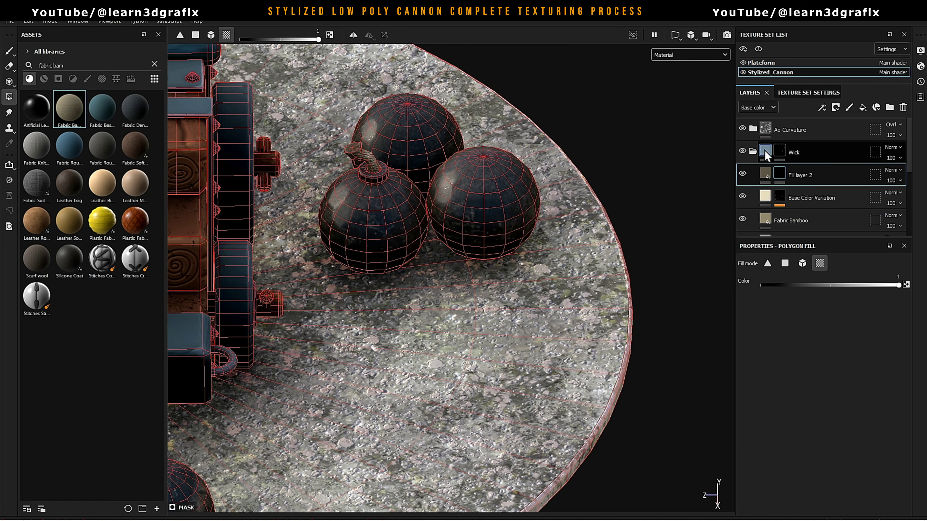
{"action": "left_click", "coordinate": [753, 151]}
{"action": "scroll", "coordinate": [779, 198], "scroll_direction": "up", "scroll_amount": 2}
{"action": "mouse_move", "coordinate": [555, 198]}
{"action": "left_mouse_down", "text": "alt"}
{"action": "mouse_move", "coordinate": [460, 200]}
{"action": "mouse_move", "coordinate": [494, 230]}
{"action": "left_mouse_up", "text": "alt"}
Hide the side panels and view the cannon in perspective from a raised three-quarter angle
{"action": "key", "text": "Tab"}
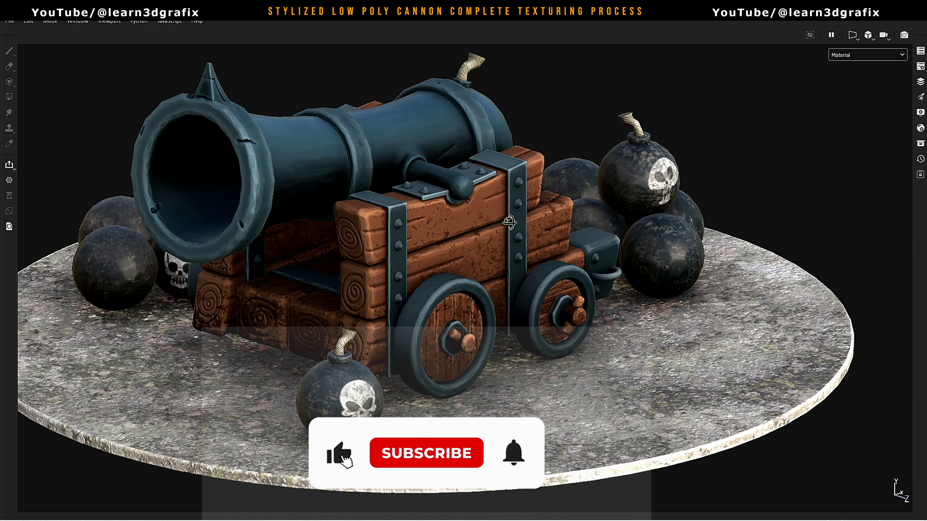
{"action": "mouse_move", "coordinate": [497, 216]}
{"action": "left_mouse_down", "text": "alt"}
{"action": "mouse_move", "coordinate": [530, 232]}
{"action": "mouse_move", "coordinate": [265, 262]}
{"action": "mouse_move", "coordinate": [369, 284]}
{"action": "mouse_move", "coordinate": [368, 275]}
{"action": "mouse_move", "coordinate": [363, 287]}
{"action": "mouse_move", "coordinate": [442, 270]}
{"action": "mouse_move", "coordinate": [444, 262]}
{"action": "mouse_move", "coordinate": [475, 270]}
{"action": "left_mouse_up", "text": "alt"}
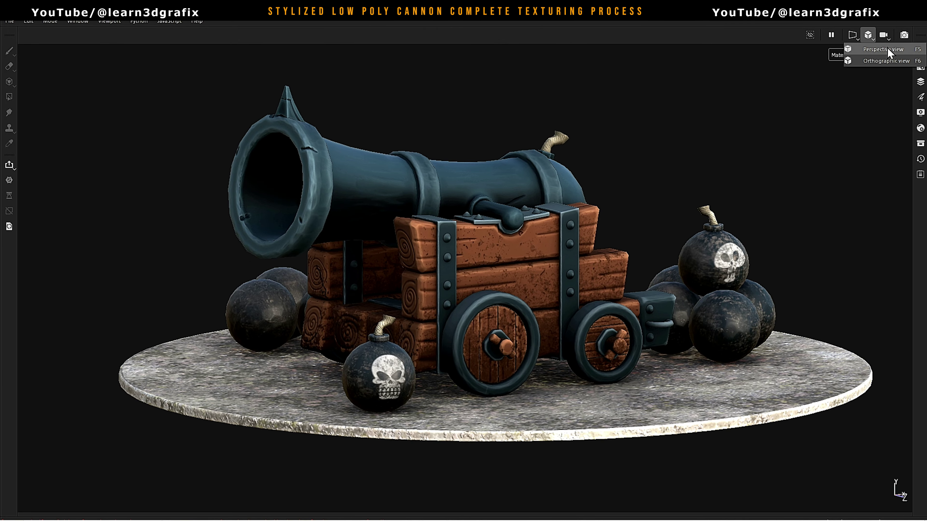
{"action": "left_click", "coordinate": [888, 52]}
{"action": "mouse_move", "coordinate": [457, 226]}
{"action": "left_mouse_down", "text": "alt"}
{"action": "mouse_move", "coordinate": [492, 212]}
{"action": "mouse_move", "coordinate": [658, 209]}
{"action": "mouse_move", "coordinate": [411, 216]}
{"action": "mouse_move", "coordinate": [623, 195]}
{"action": "mouse_move", "coordinate": [712, 245]}
{"action": "mouse_move", "coordinate": [718, 296]}
{"action": "left_mouse_up", "text": "alt"}
{"action": "scroll", "coordinate": [699, 265], "scroll_direction": "up", "scroll_amount": 3}
{"action": "scroll", "coordinate": [711, 275], "scroll_direction": "up", "scroll_amount": 3}
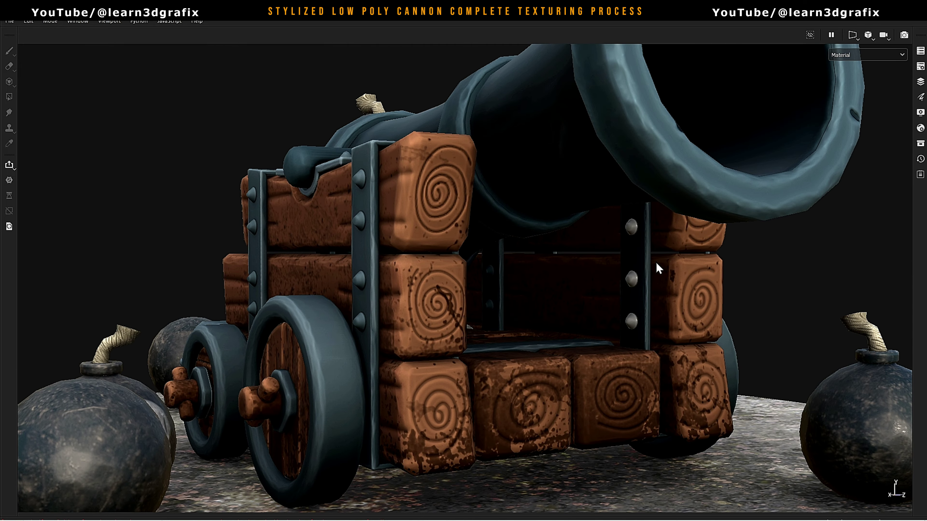
Restore the panels and inspect the carriage in the Mask channel view
{"action": "key", "text": "Tab"}
{"action": "scroll", "coordinate": [830, 167], "scroll_direction": "down", "scroll_amount": 1}
{"action": "left_click", "coordinate": [789, 167]}
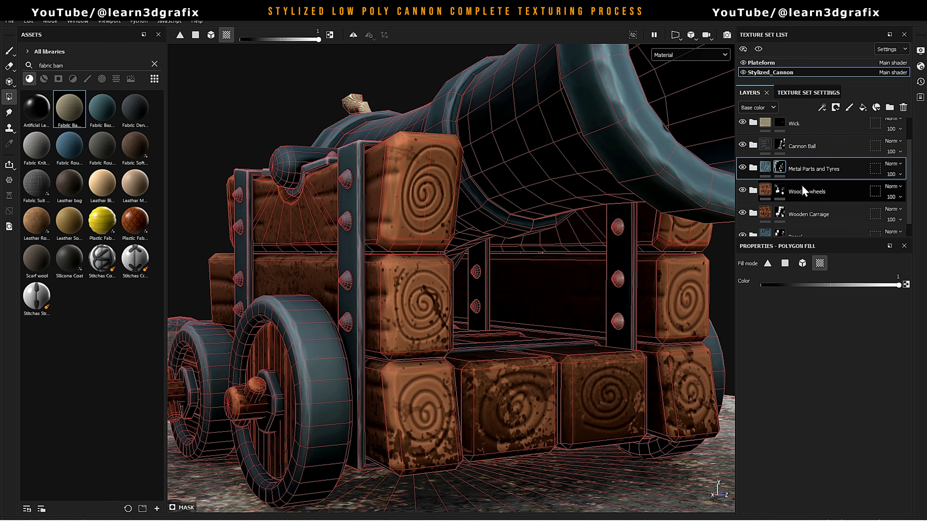
{"action": "scroll", "coordinate": [623, 231], "scroll_direction": "up", "scroll_amount": 3}
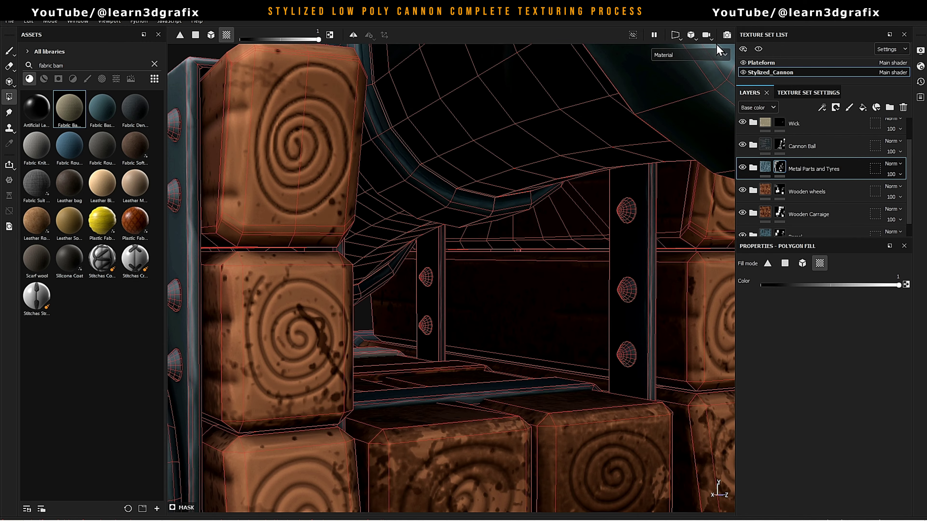
{"action": "left_click", "coordinate": [688, 136]}
{"action": "mouse_move", "coordinate": [463, 207]}
{"action": "left_mouse_down", "text": "alt"}
{"action": "mouse_move", "coordinate": [505, 197]}
{"action": "mouse_move", "coordinate": [391, 179]}
{"action": "mouse_move", "coordinate": [595, 204]}
{"action": "mouse_move", "coordinate": [520, 214]}
{"action": "mouse_move", "coordinate": [608, 252]}
{"action": "mouse_move", "coordinate": [433, 246]}
{"action": "mouse_move", "coordinate": [482, 245]}
{"action": "left_mouse_up", "text": "alt"}
Return to Material view full-screen and orbit closer around the cannon and bombs
{"action": "key", "text": "m"}
{"action": "key", "text": "Tab"}
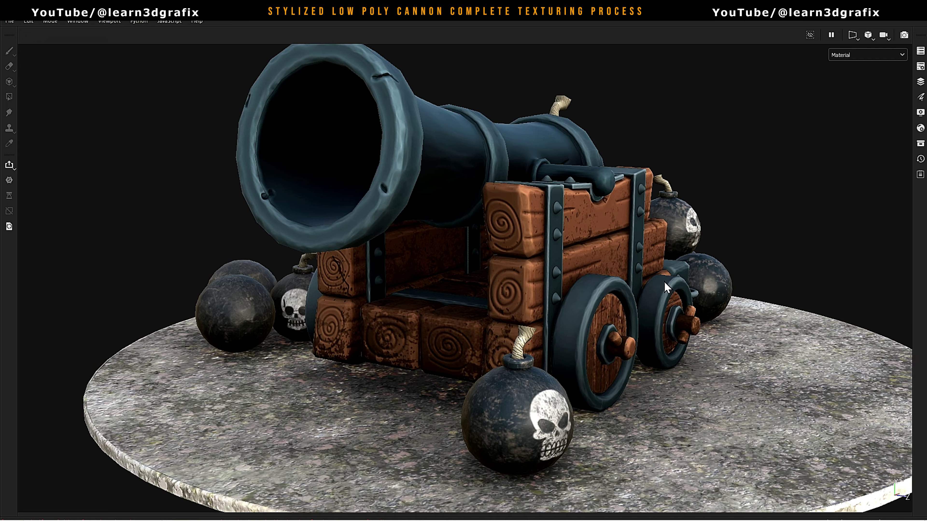
{"action": "mouse_move", "coordinate": [664, 282]}
{"action": "left_mouse_down", "text": "alt"}
{"action": "mouse_move", "coordinate": [599, 288]}
{"action": "mouse_move", "coordinate": [546, 266]}
{"action": "mouse_move", "coordinate": [558, 291]}
{"action": "left_mouse_up", "text": "alt"}
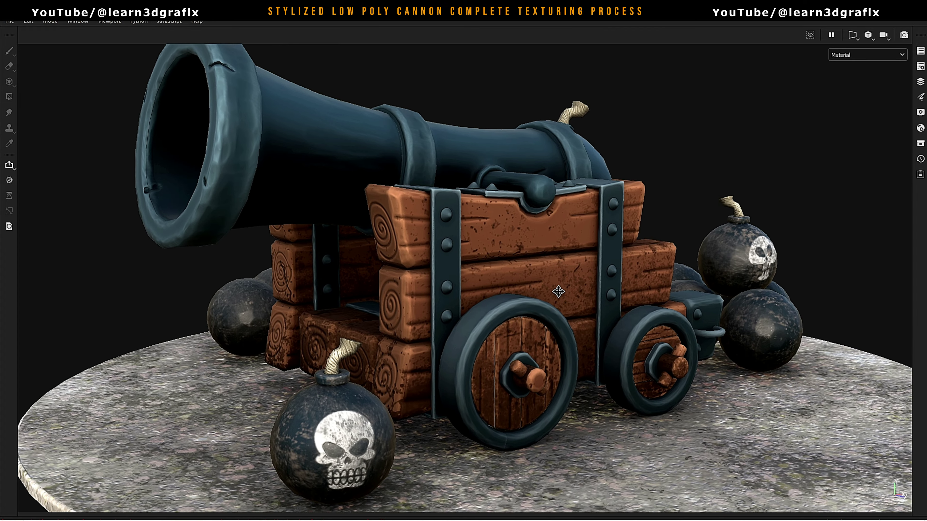
{"action": "middle_click_drag", "start_coordinate": [558, 291], "coordinate": [675, 282], "text": "alt"}
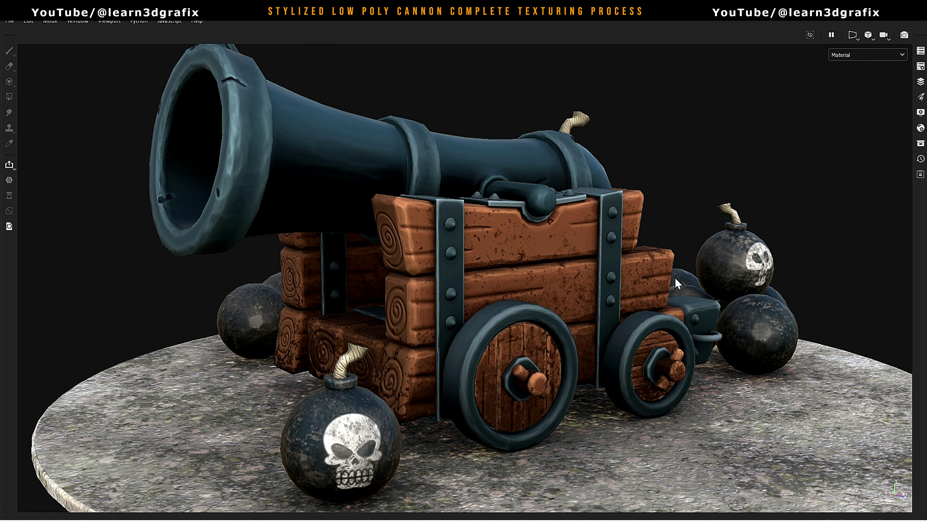